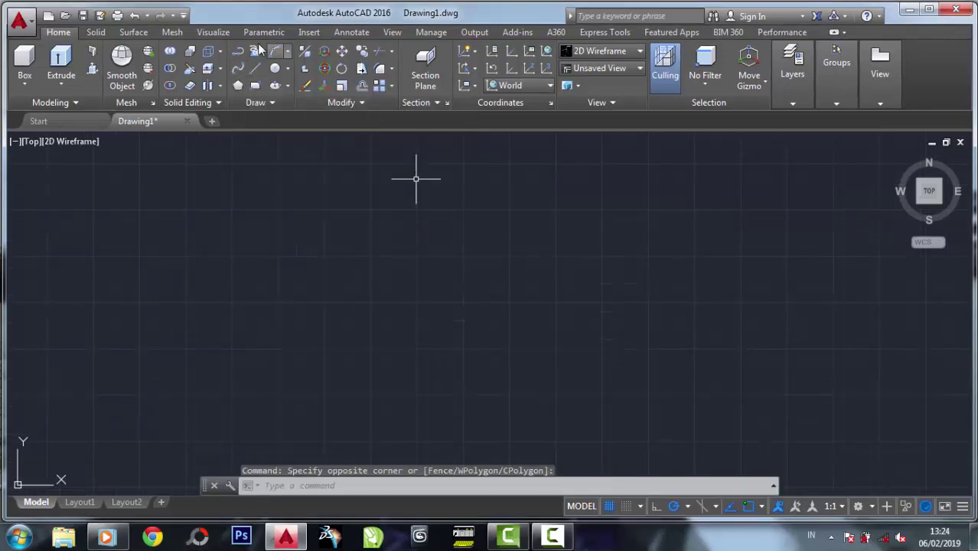
Draw a 3-point arc for the curved bow and a straight bottom line to the left
{"action": "left_click", "coordinate": [275, 51]}
{"action": "left_click", "coordinate": [640, 240]}
{"action": "left_click", "coordinate": [601, 284]}
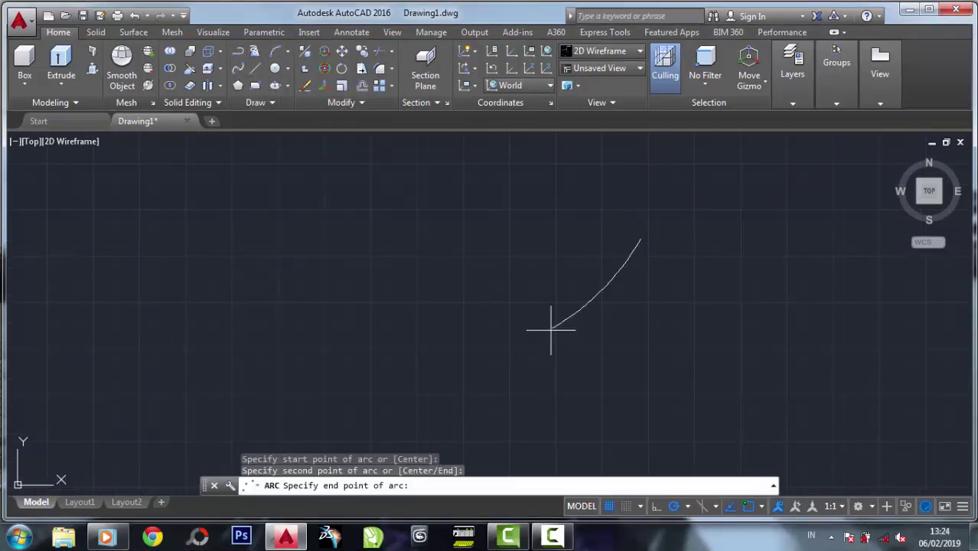
{"action": "left_click", "coordinate": [497, 334]}
{"action": "left_click", "coordinate": [255, 68]}
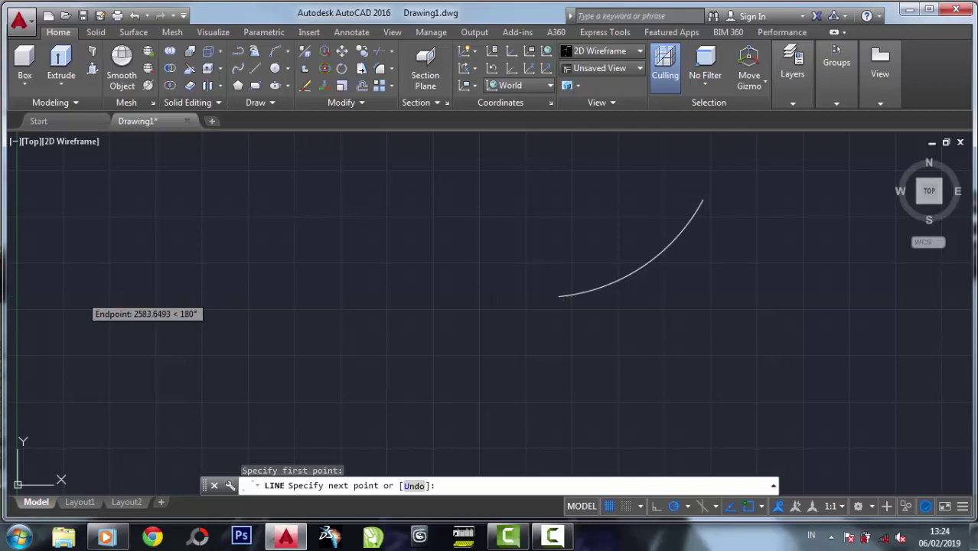
{"action": "left_click", "coordinate": [80, 296]}
{"action": "key", "text": "Return"}
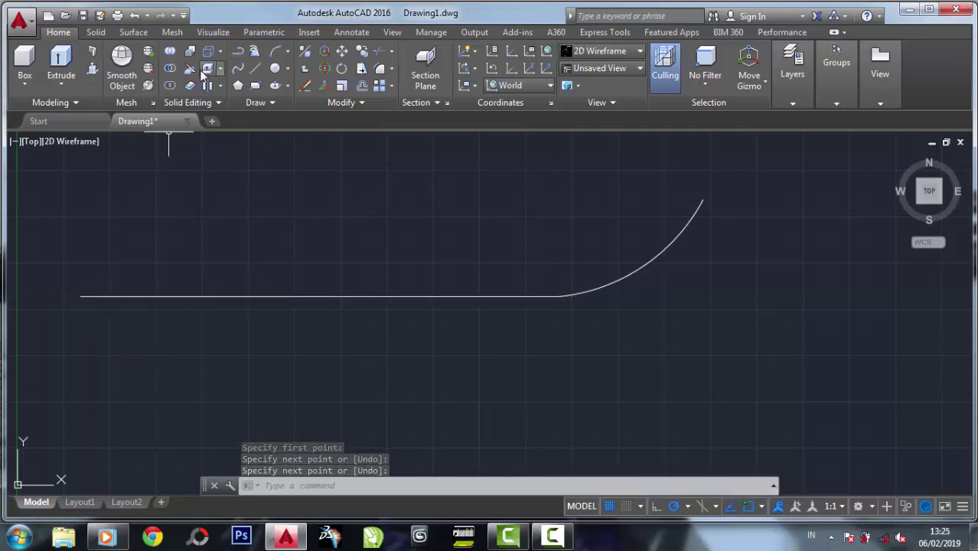
Draw the top edge from the arc's top end and the vertical stern edge, then begin a diagonal on the top edge
{"action": "left_click", "coordinate": [254, 70]}
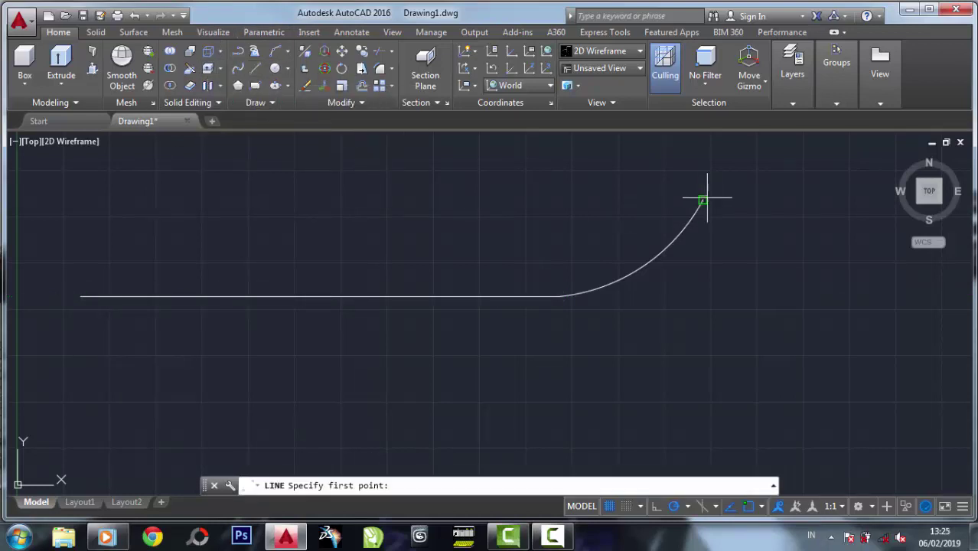
{"action": "left_click", "coordinate": [702, 201]}
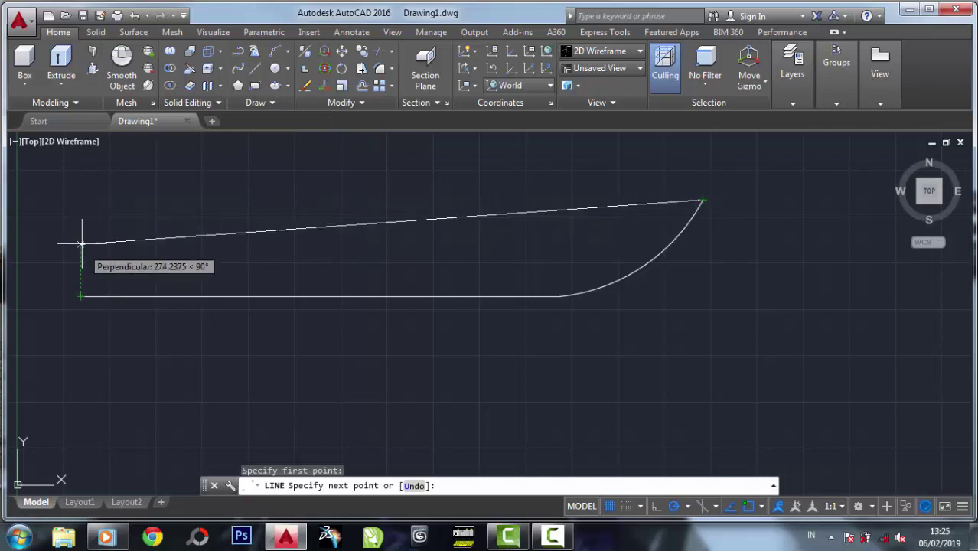
{"action": "left_click", "coordinate": [81, 200]}
{"action": "left_click", "coordinate": [80, 297]}
{"action": "right_click", "coordinate": [80, 297]}
{"action": "left_click", "coordinate": [92, 297]}
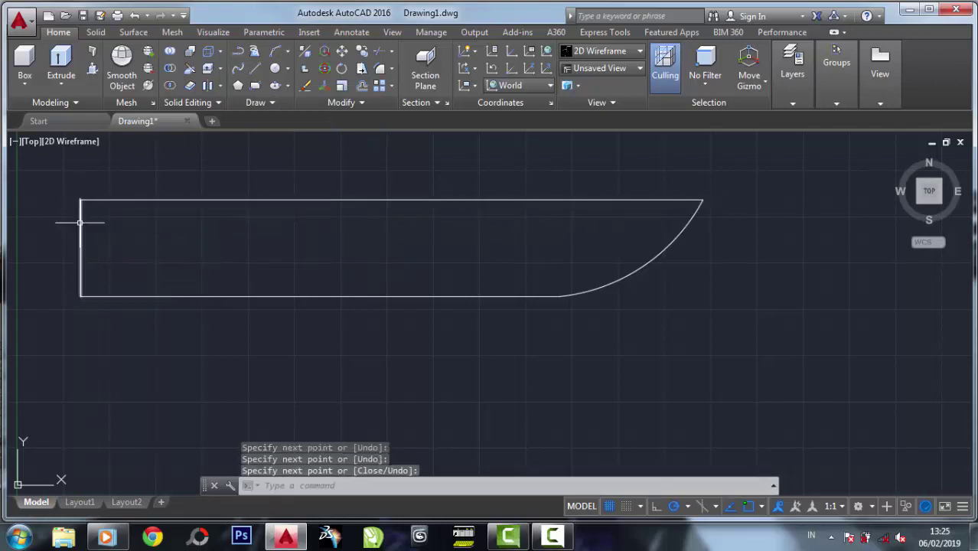
{"action": "scroll", "coordinate": [76, 219], "scroll_direction": "up", "scroll_amount": 2}
{"action": "scroll", "coordinate": [175, 226], "scroll_direction": "up", "scroll_amount": 3}
{"action": "key", "text": "Return"}
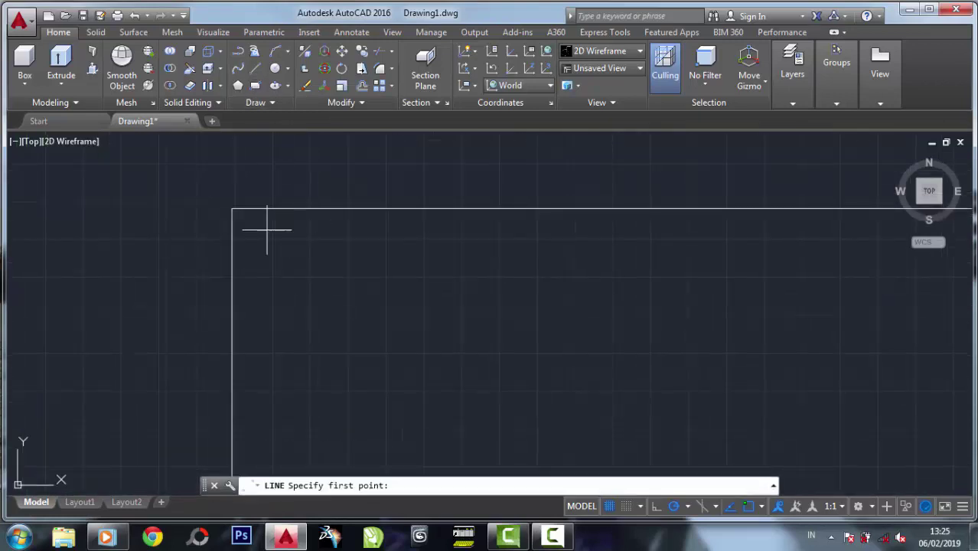
{"action": "left_click", "coordinate": [343, 209]}
End the diagonal on the left edge and trim away the square top-left corner
{"action": "left_click", "coordinate": [232, 327]}
{"action": "key", "text": "Return"}
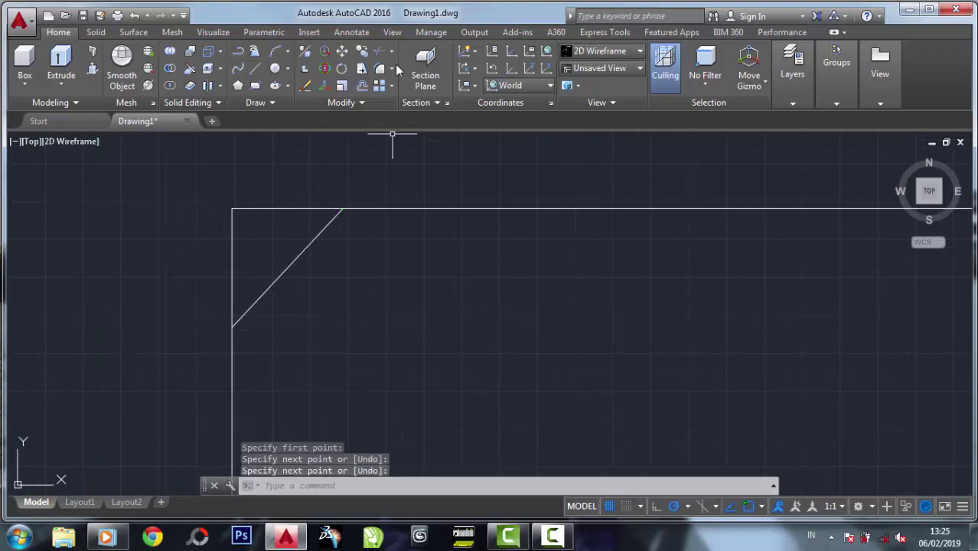
{"action": "left_click", "coordinate": [373, 50]}
{"action": "left_click", "coordinate": [366, 300]}
{"action": "left_click", "coordinate": [253, 276]}
{"action": "key", "text": "Return"}
{"action": "left_click", "coordinate": [284, 241]}
{"action": "left_click", "coordinate": [199, 177]}
{"action": "scroll", "coordinate": [203, 184], "scroll_direction": "down", "scroll_amount": 2}
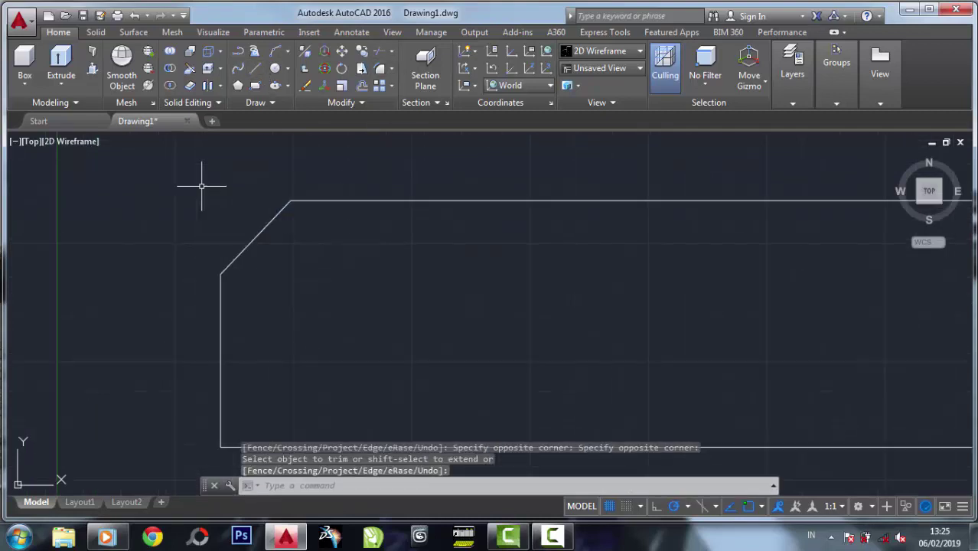
{"action": "middle_click_drag", "start_coordinate": [337, 323], "coordinate": [267, 206]}
{"action": "key", "text": "Escape"}
Draw a slanted stern line with L from the cut corner down to the bottom edge
{"action": "type", "text": "l"}
{"action": "key", "text": "Return"}
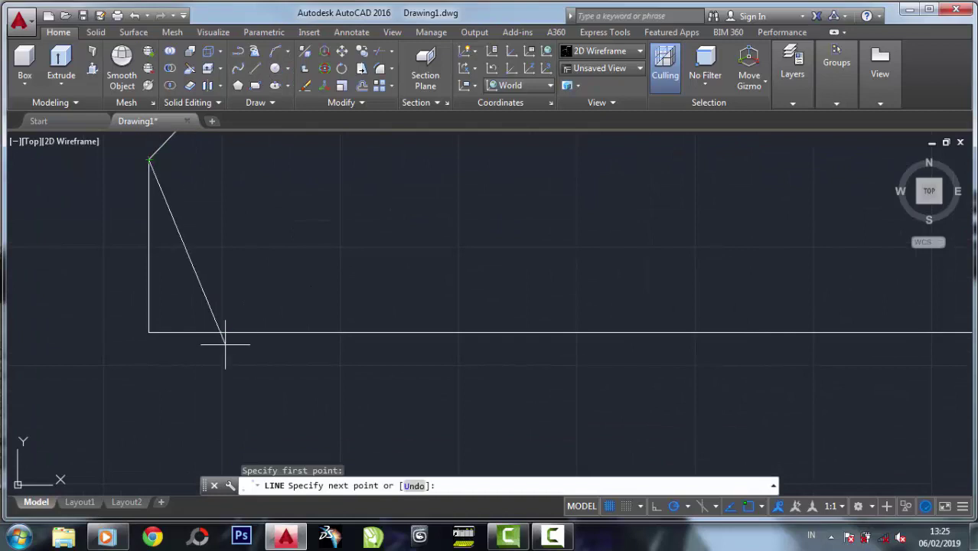
{"action": "scroll", "coordinate": [226, 330], "scroll_direction": "down", "scroll_amount": 2}
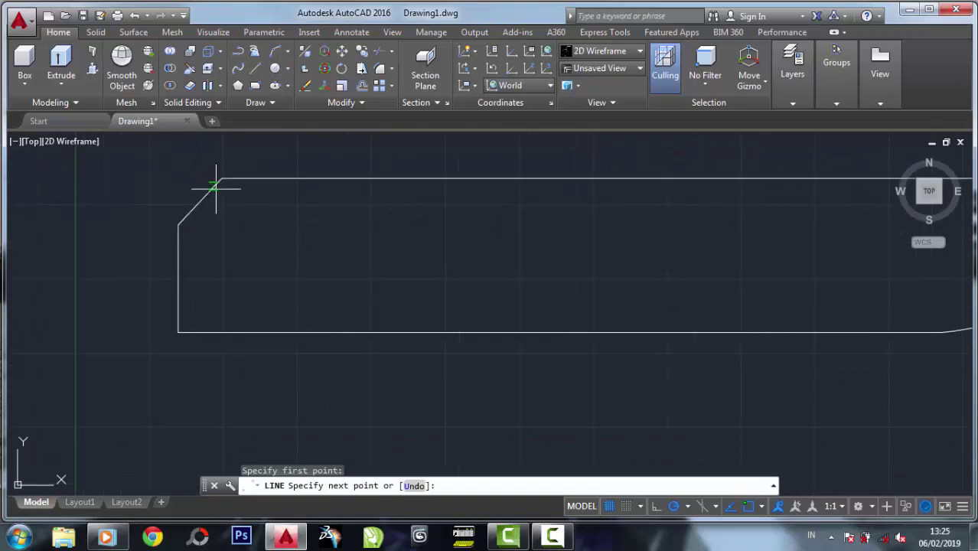
{"action": "left_click", "coordinate": [225, 332]}
{"action": "key", "text": "Return"}
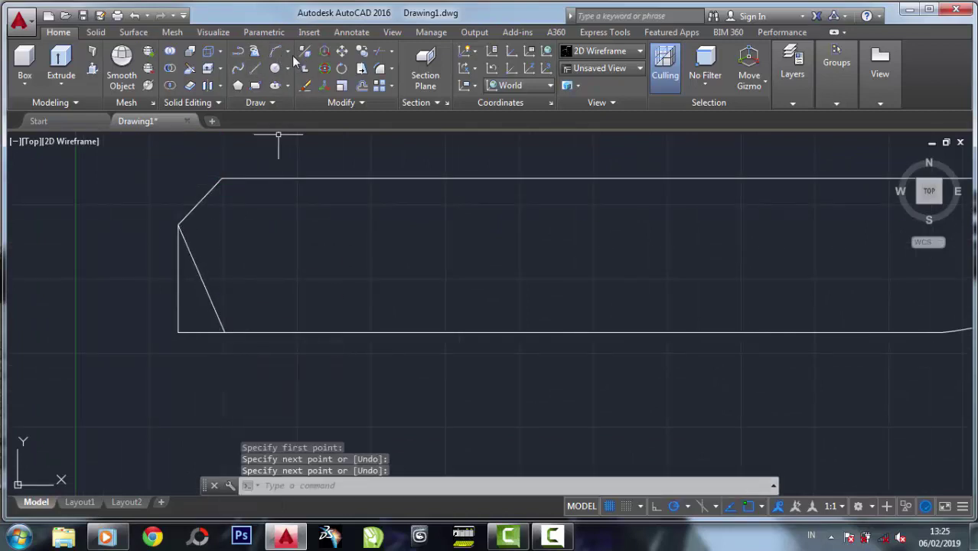
Trim the leftover stern pieces around the old vertical edge
{"action": "type", "text": "tr"}
{"action": "key", "text": "Return"}
{"action": "key", "text": "Return"}
{"action": "left_click", "coordinate": [269, 332]}
{"action": "left_click", "coordinate": [153, 274]}
{"action": "left_click", "coordinate": [212, 368]}
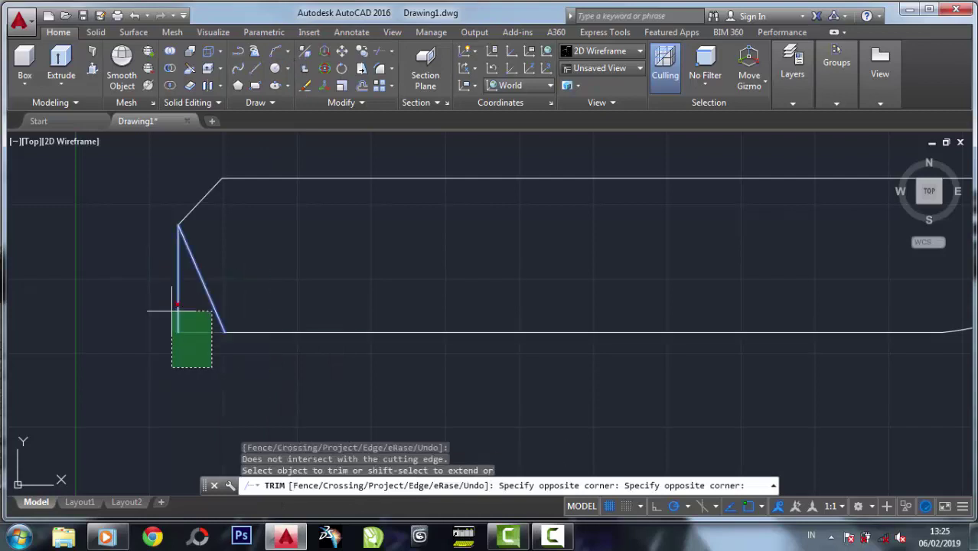
{"action": "left_click", "coordinate": [171, 310]}
{"action": "right_click", "coordinate": [242, 249]}
{"action": "left_click", "coordinate": [267, 258]}
Erase the leftover vertical stern line
{"action": "left_click", "coordinate": [362, 51]}
{"action": "left_click", "coordinate": [179, 306]}
{"action": "left_click", "coordinate": [172, 301]}
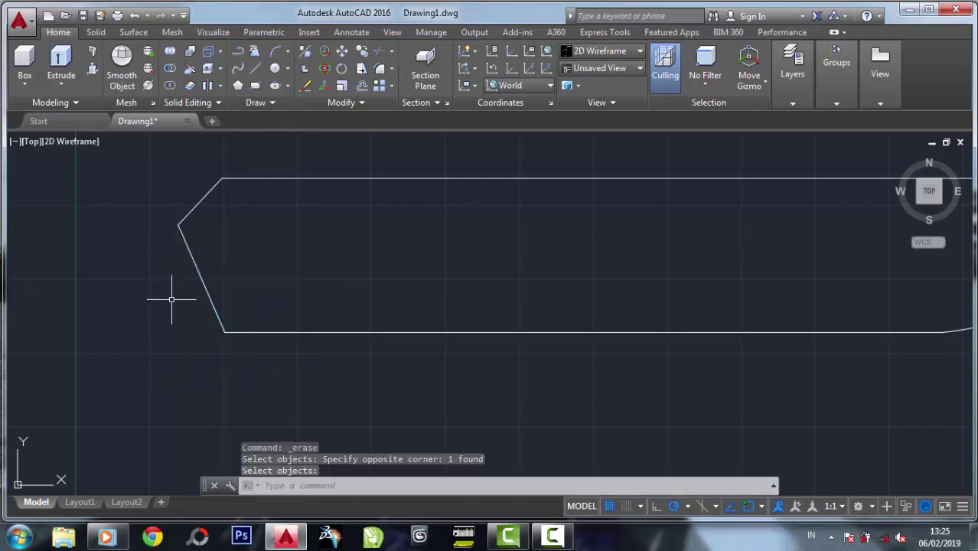
{"action": "middle_click_drag", "start_coordinate": [296, 276], "coordinate": [175, 239]}
{"action": "key", "text": "Return"}
{"action": "scroll", "coordinate": [201, 246], "scroll_direction": "down", "scroll_amount": 3}
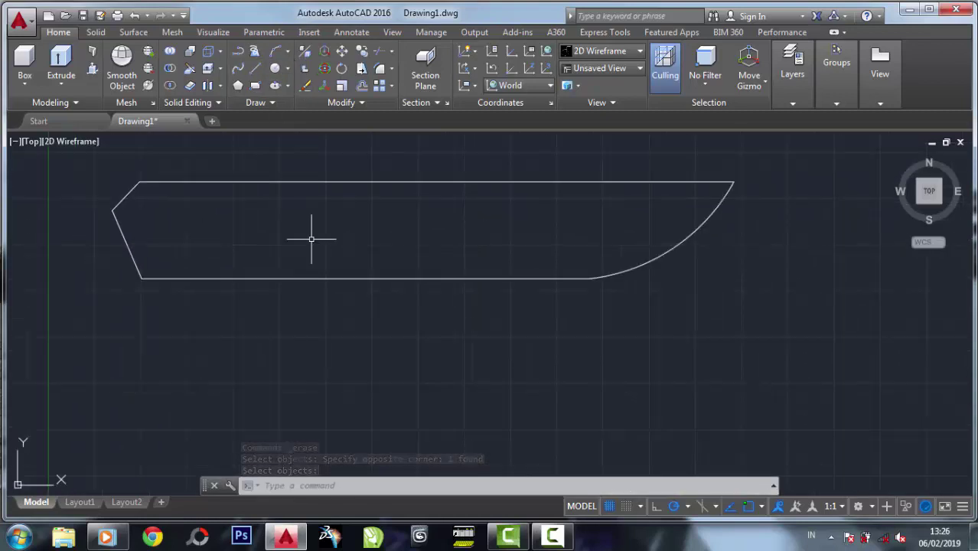
Draw a 3-point arc from the bow's top corner to the stern point and flatten its middle grip
{"action": "left_click", "coordinate": [274, 50]}
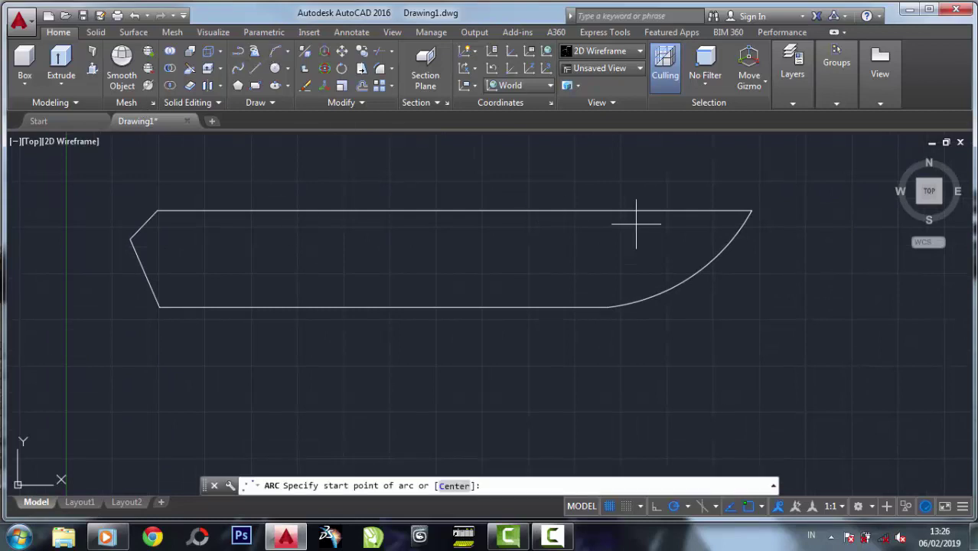
{"action": "left_click", "coordinate": [739, 210]}
{"action": "left_click", "coordinate": [564, 246]}
{"action": "left_click", "coordinate": [131, 242]}
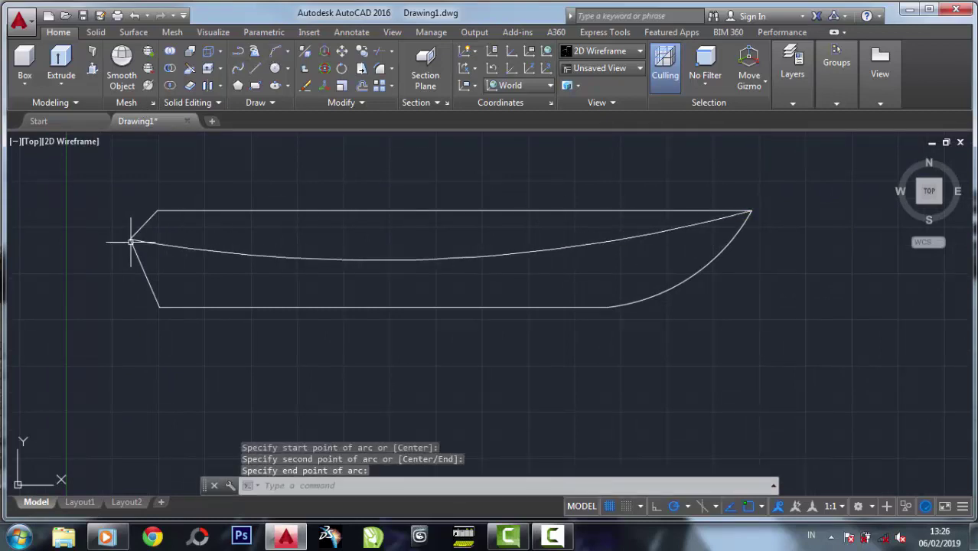
{"action": "left_click", "coordinate": [427, 261]}
{"action": "left_click", "coordinate": [442, 258]}
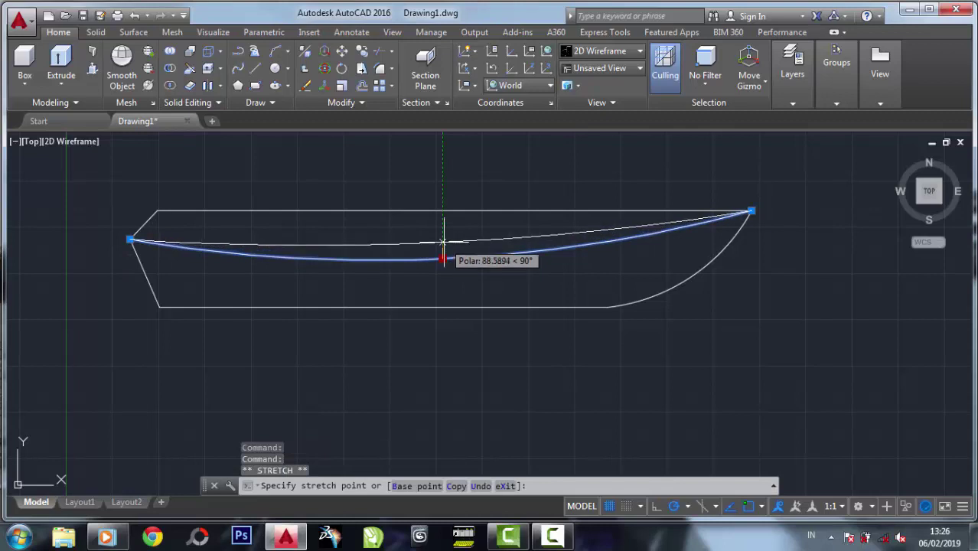
{"action": "left_click", "coordinate": [440, 222]}
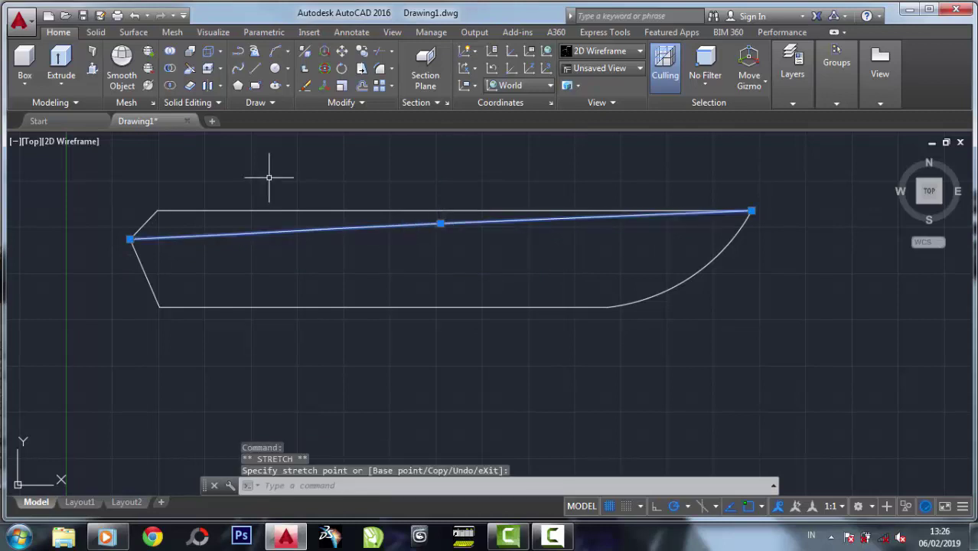
Set the arc's linetype to ByBlock in Quick Properties
{"action": "left_click", "coordinate": [390, 227]}
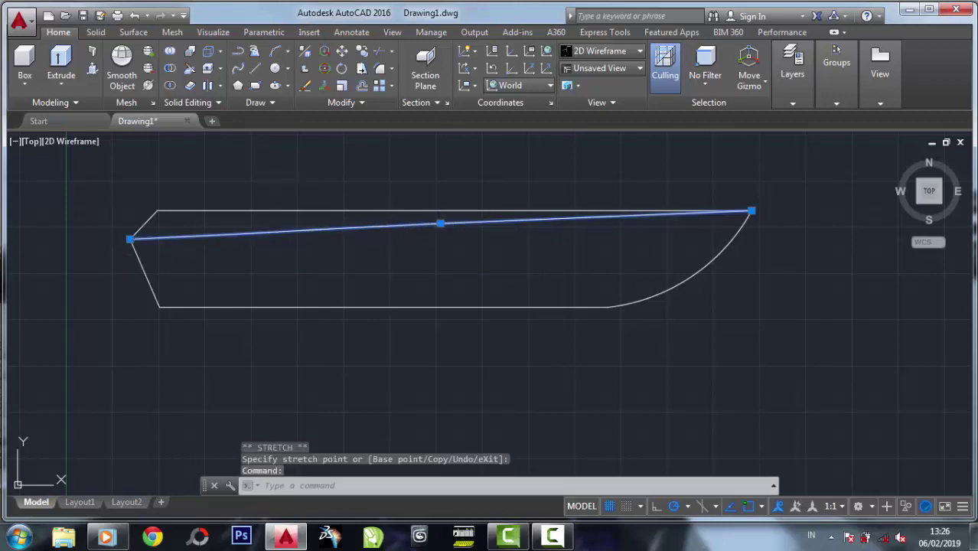
{"action": "left_click", "coordinate": [569, 145]}
{"action": "left_click", "coordinate": [582, 168]}
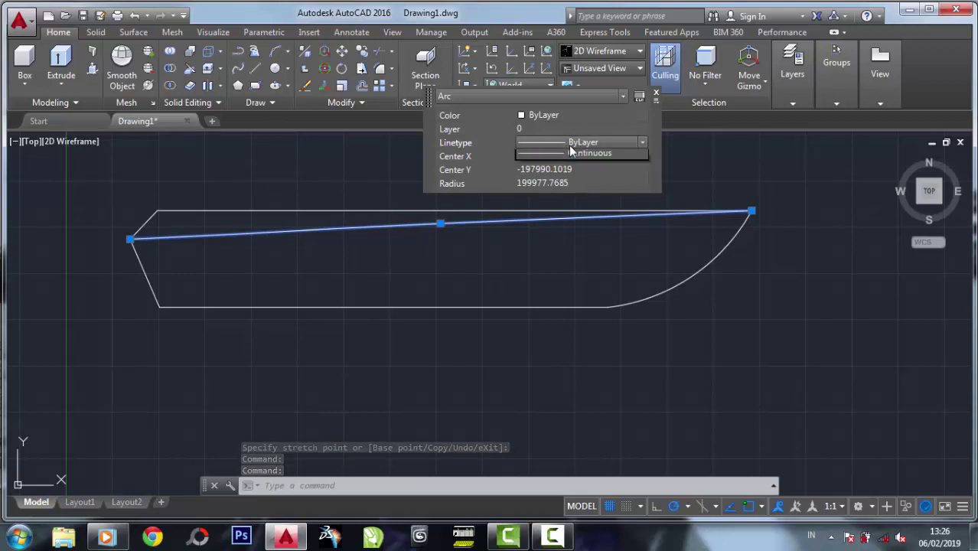
{"action": "left_click", "coordinate": [577, 145]}
{"action": "left_click", "coordinate": [576, 180]}
{"action": "left_click", "coordinate": [574, 143]}
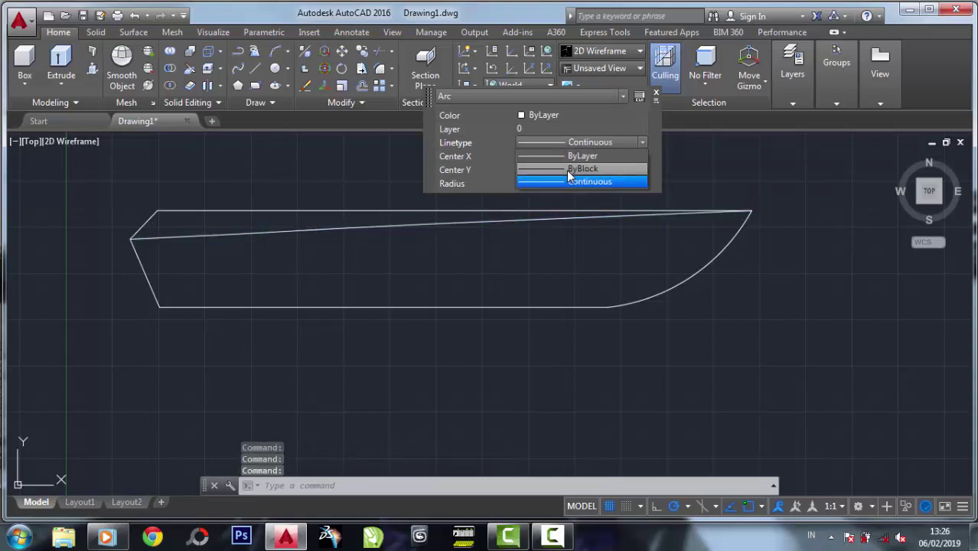
{"action": "left_click", "coordinate": [567, 168]}
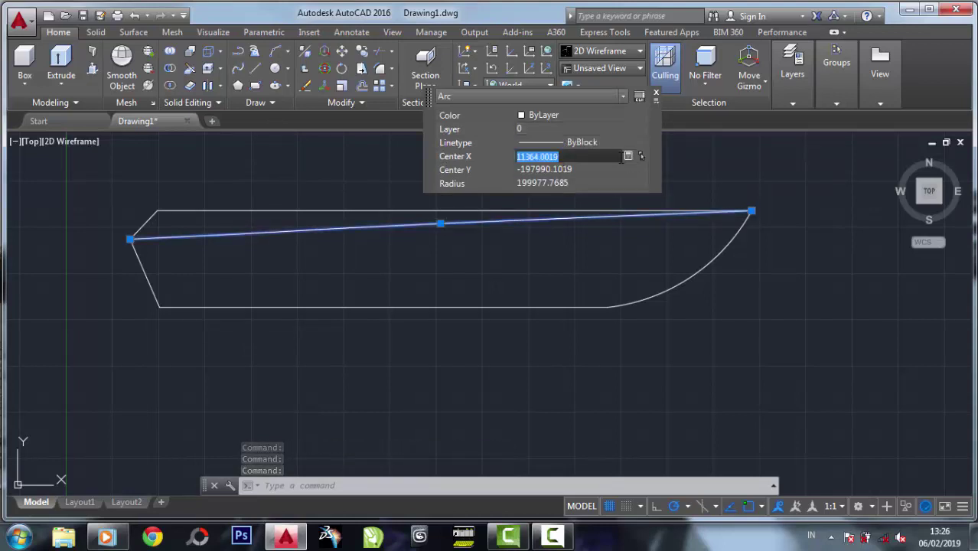
{"action": "left_click", "coordinate": [656, 93]}
{"action": "left_click", "coordinate": [255, 69]}
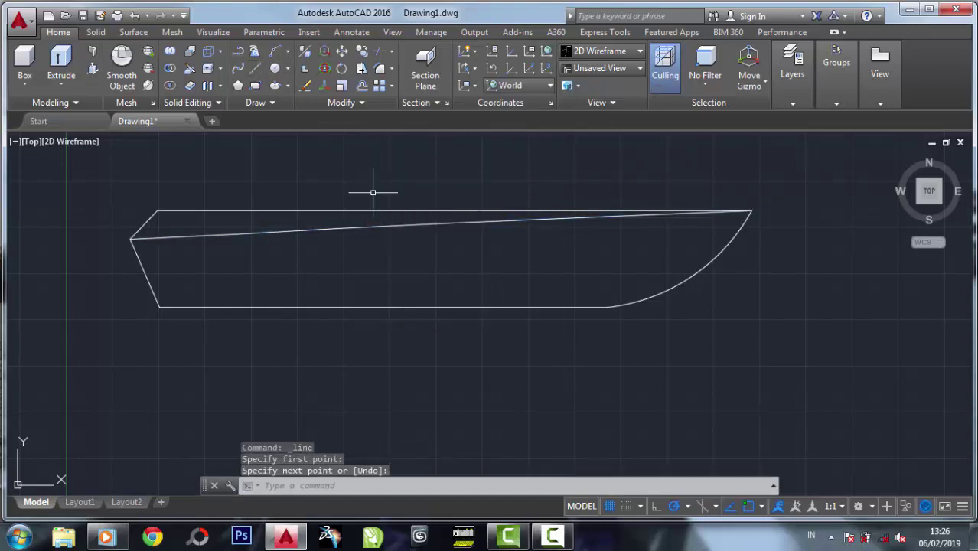
Recentre the boat and select the top hull line to check its end point
{"action": "middle_click_drag", "start_coordinate": [480, 240], "coordinate": [500, 295]}
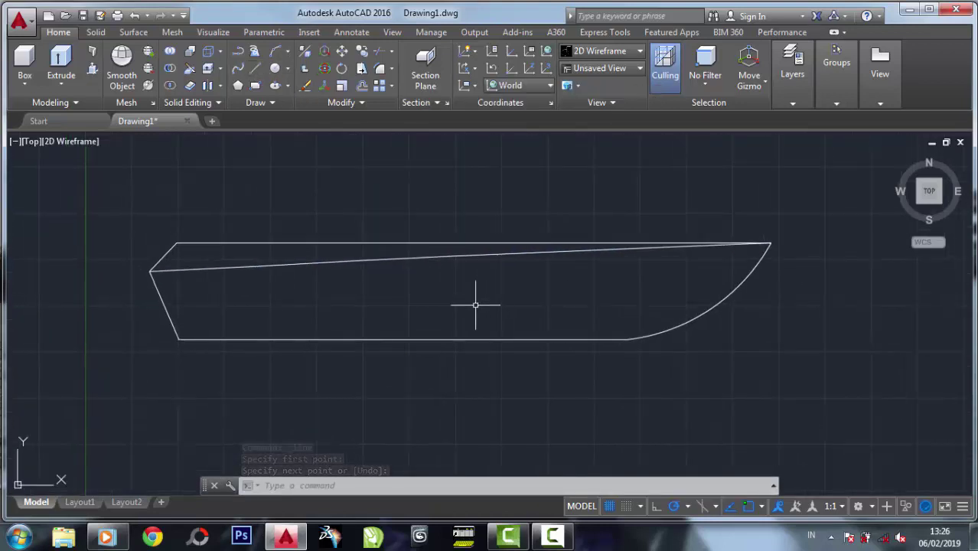
{"action": "scroll", "coordinate": [501, 295], "scroll_direction": "up", "scroll_amount": 2}
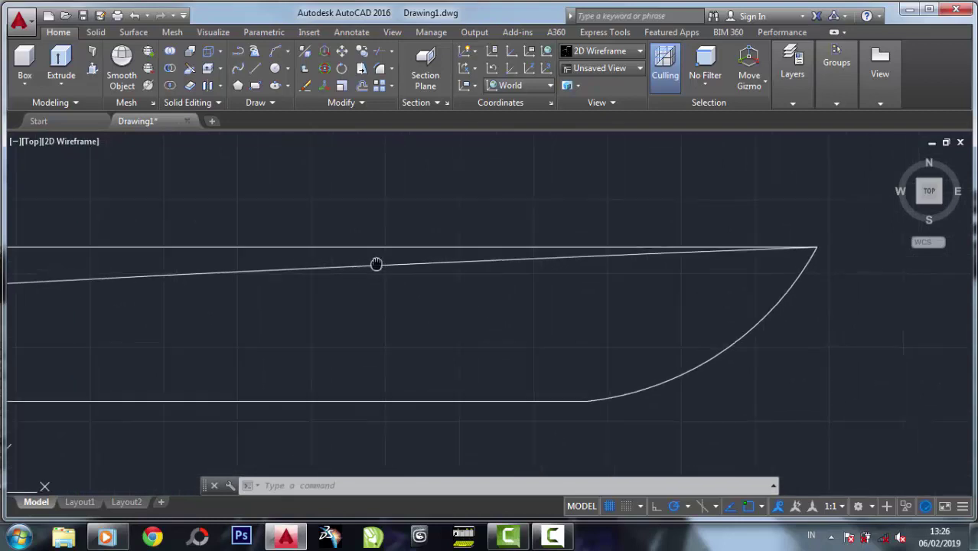
{"action": "scroll", "coordinate": [364, 267], "scroll_direction": "up", "scroll_amount": 2}
{"action": "middle_click_drag", "start_coordinate": [808, 265], "coordinate": [866, 247]}
{"action": "left_click", "coordinate": [646, 240]}
{"action": "left_click", "coordinate": [552, 200]}
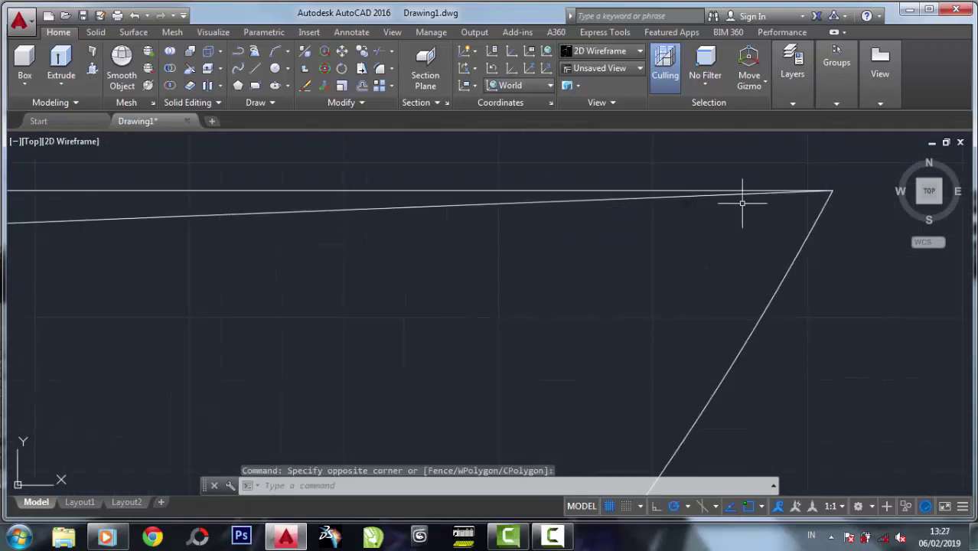
{"action": "left_click", "coordinate": [833, 190]}
{"action": "key", "text": "Escape"}
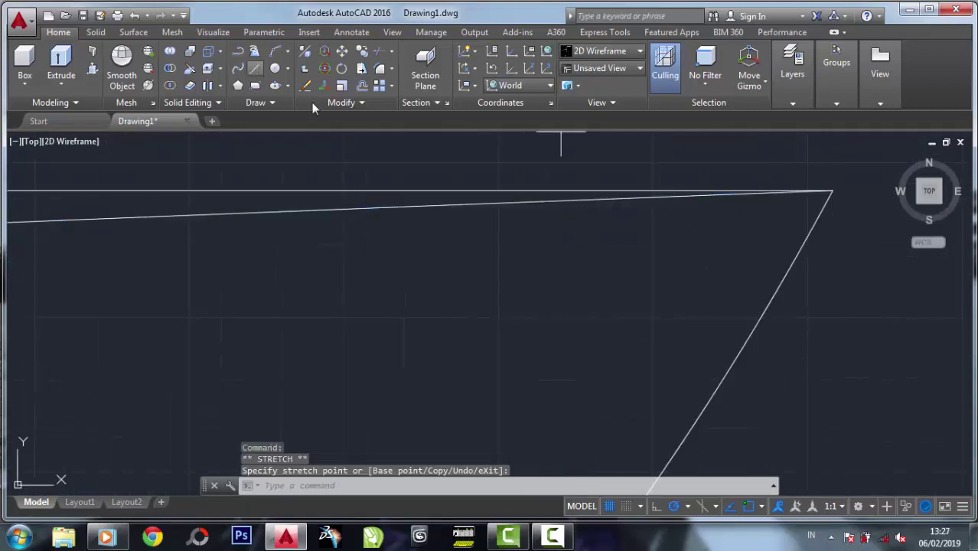
Attempt a line from the hull's top edge, cancelling the unfinished tries
{"action": "left_click", "coordinate": [255, 68]}
{"action": "left_click", "coordinate": [437, 179]}
{"action": "scroll", "coordinate": [373, 219], "scroll_direction": "down", "scroll_amount": 3}
{"action": "scroll", "coordinate": [666, 244], "scroll_direction": "down", "scroll_amount": 5}
{"action": "scroll", "coordinate": [628, 256], "scroll_direction": "up", "scroll_amount": 4}
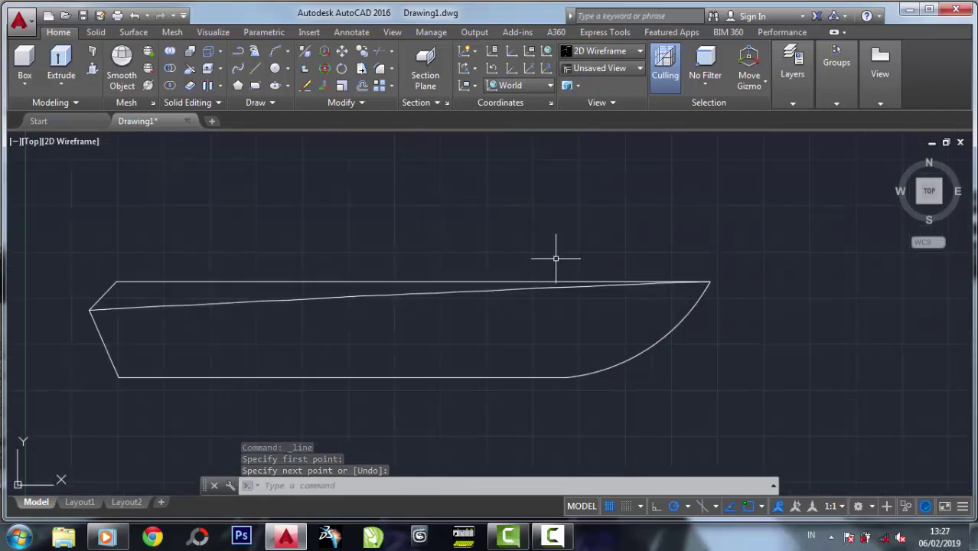
{"action": "key", "text": "Escape"}
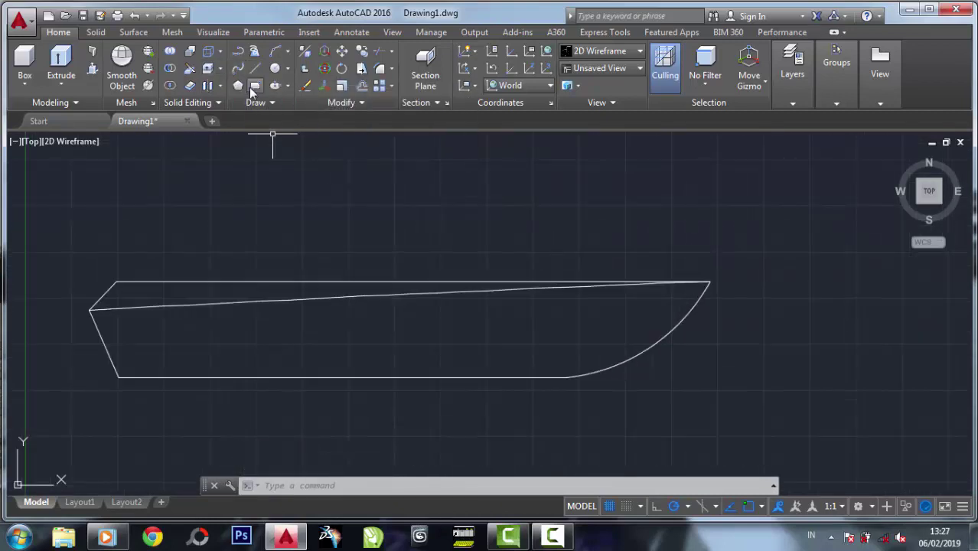
{"action": "left_click", "coordinate": [254, 68]}
{"action": "left_click", "coordinate": [224, 283]}
{"action": "middle_click_drag", "start_coordinate": [218, 185], "coordinate": [228, 248]}
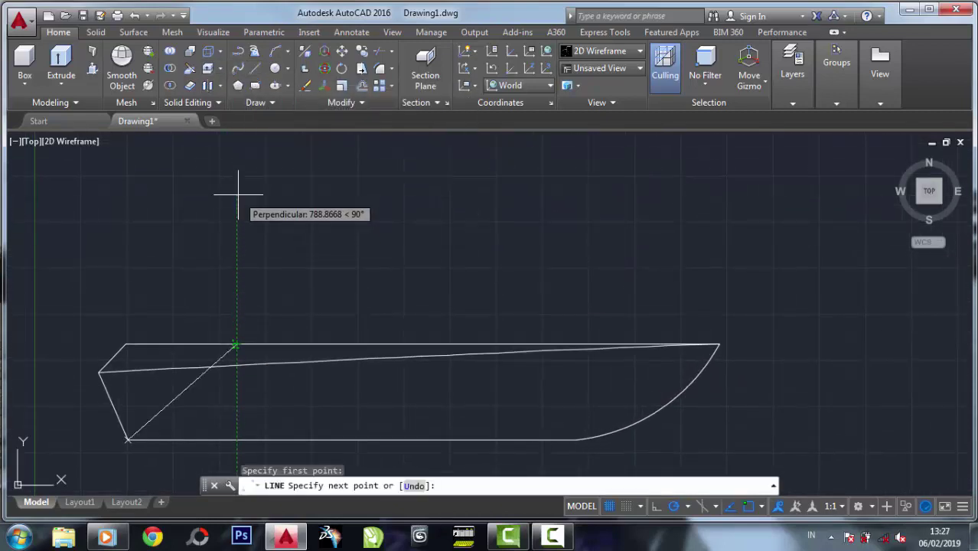
{"action": "right_click", "coordinate": [247, 193]}
{"action": "left_click", "coordinate": [282, 207]}
Enable all 3D object snap modes via DS, then anchor a new line on the hull's top edge
{"action": "type", "text": "ds"}
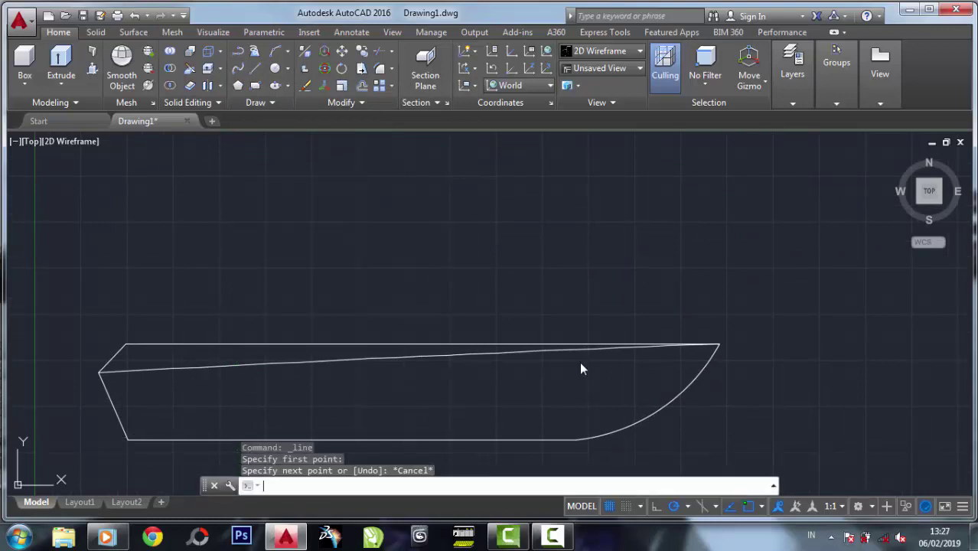
{"action": "key", "text": "Return"}
{"action": "left_click", "coordinate": [465, 131]}
{"action": "left_click", "coordinate": [521, 132]}
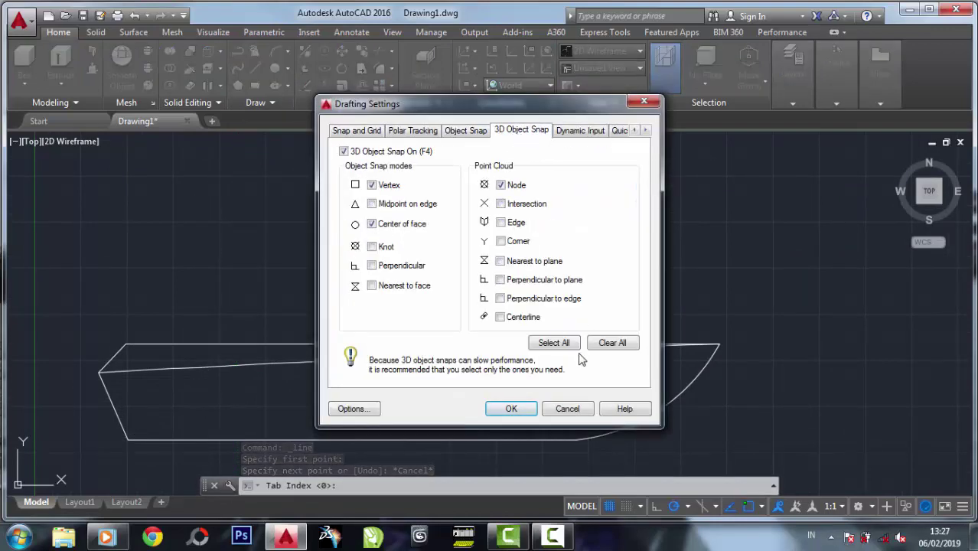
{"action": "left_click", "coordinate": [565, 343]}
{"action": "left_click", "coordinate": [511, 408]}
{"action": "left_click", "coordinate": [256, 73]}
{"action": "left_click", "coordinate": [240, 344]}
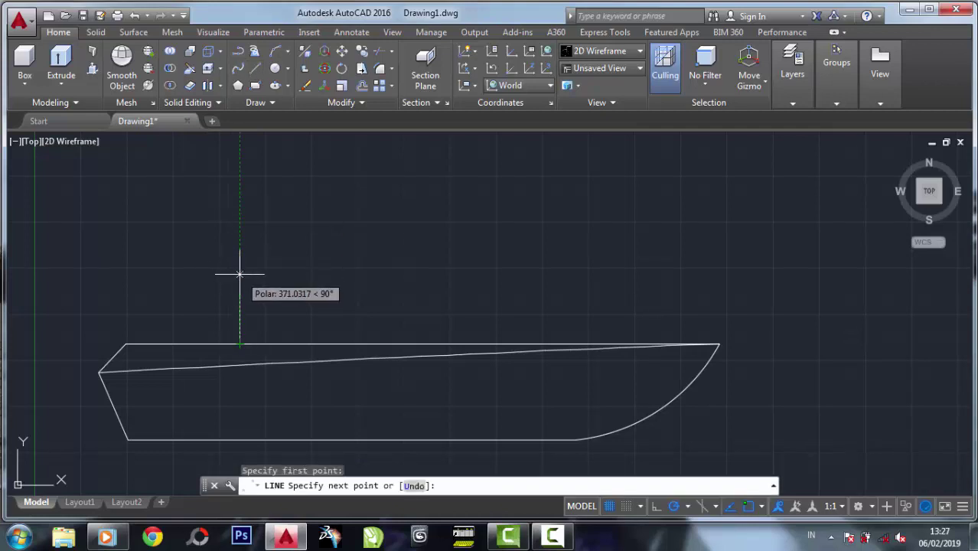
Finish the vertical mast line and draw a circle centred on its top end
{"action": "left_click", "coordinate": [239, 273]}
{"action": "key", "text": "Return"}
{"action": "type", "text": "c"}
{"action": "key", "text": "Return"}
{"action": "left_click", "coordinate": [239, 273]}
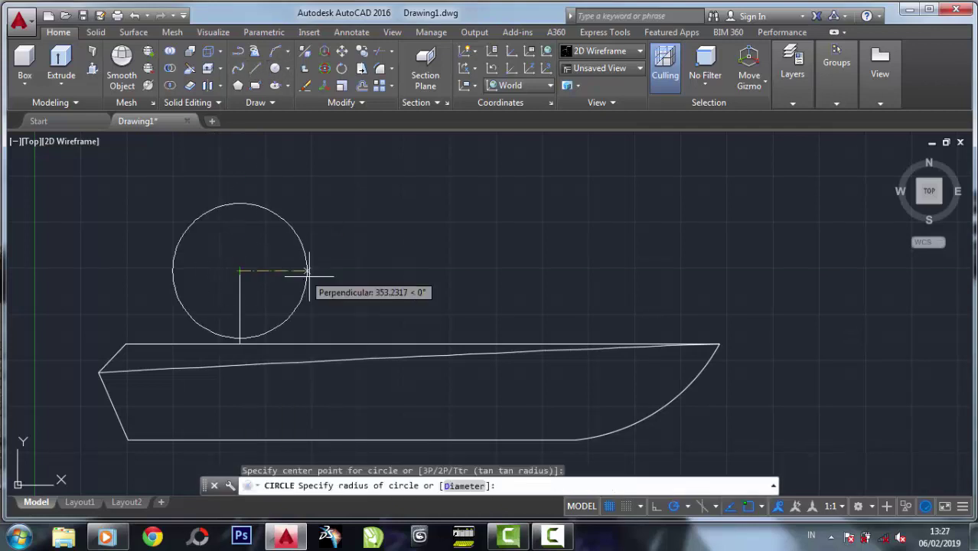
{"action": "left_click", "coordinate": [282, 346]}
{"action": "scroll", "coordinate": [230, 214], "scroll_direction": "up", "scroll_amount": 3}
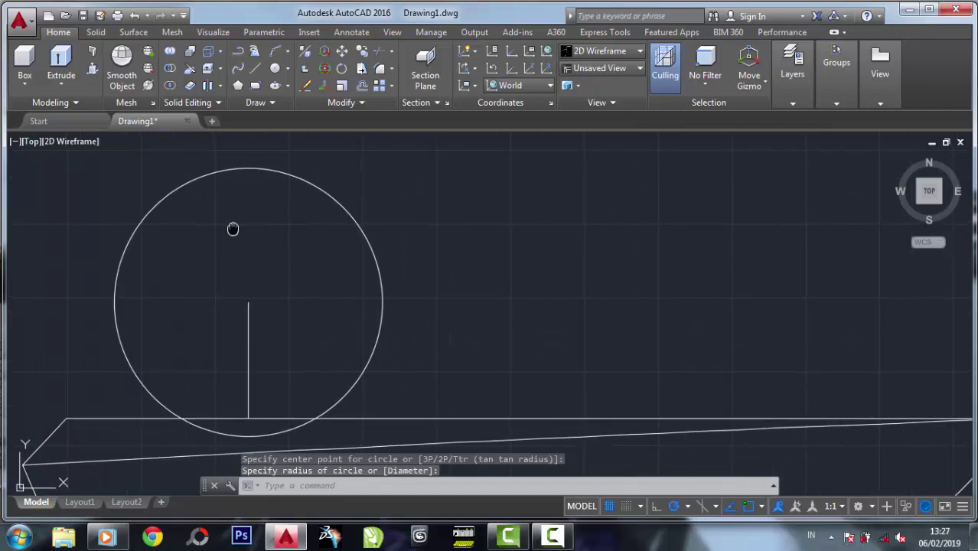
Draw a slanted line from the circle's centre to its upper-left edge
{"action": "left_click", "coordinate": [255, 70]}
{"action": "left_click", "coordinate": [278, 338]}
{"action": "left_click", "coordinate": [217, 221]}
{"action": "right_click", "coordinate": [216, 220]}
{"action": "left_click", "coordinate": [230, 227]}
{"action": "scroll", "coordinate": [228, 218], "scroll_direction": "down", "scroll_amount": 2}
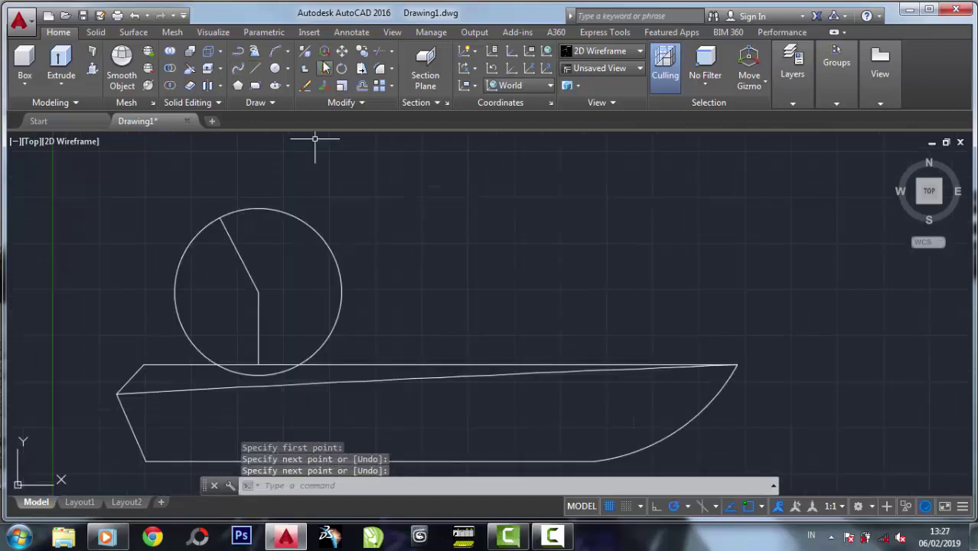
Trim the circle into an arc using the hull's top line and slanted line as cutting edges
{"action": "type", "text": "tr"}
{"action": "key", "text": "Return"}
{"action": "left_click", "coordinate": [246, 362]}
{"action": "left_click", "coordinate": [239, 253]}
{"action": "key", "text": "Return"}
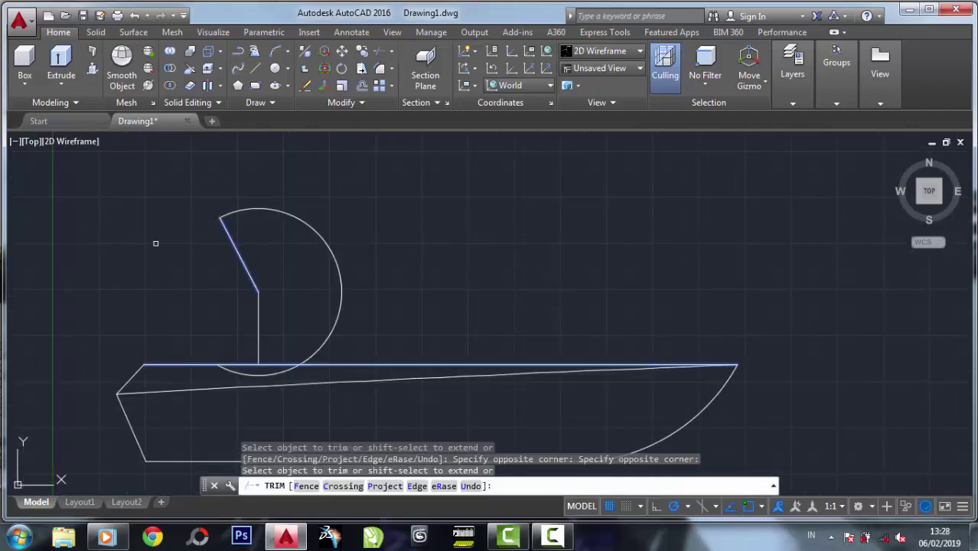
{"action": "left_click", "coordinate": [252, 380]}
{"action": "left_click", "coordinate": [275, 278]}
{"action": "key", "text": "Return"}
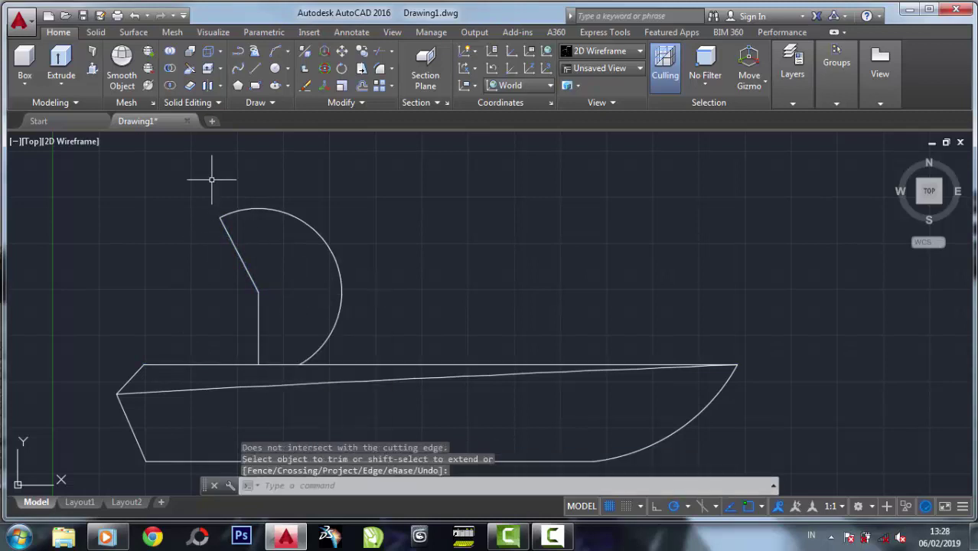
{"action": "scroll", "coordinate": [212, 179], "scroll_direction": "up", "scroll_amount": 2}
Draw the horizontal roof line above the arc and a short step line down to the arc's top
{"action": "left_click", "coordinate": [305, 85]}
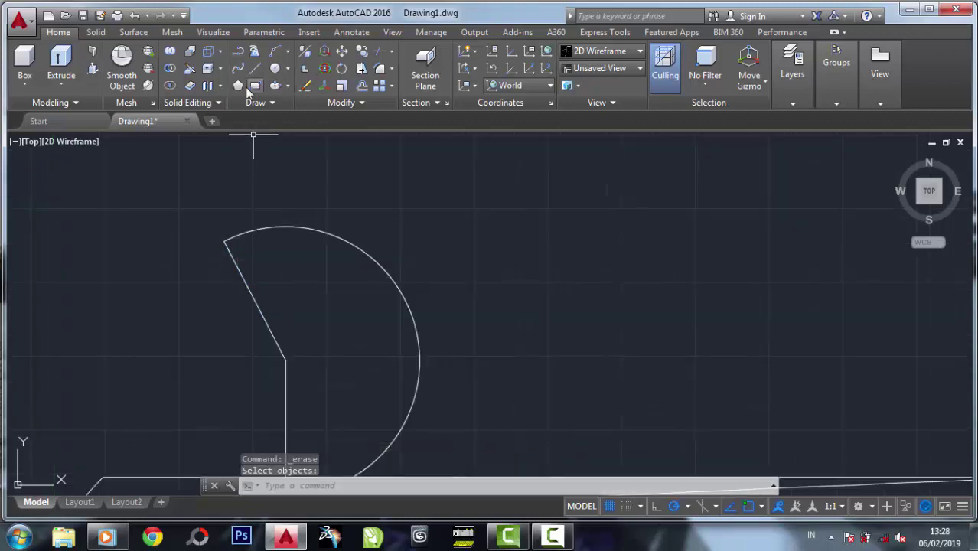
{"action": "left_click", "coordinate": [253, 71]}
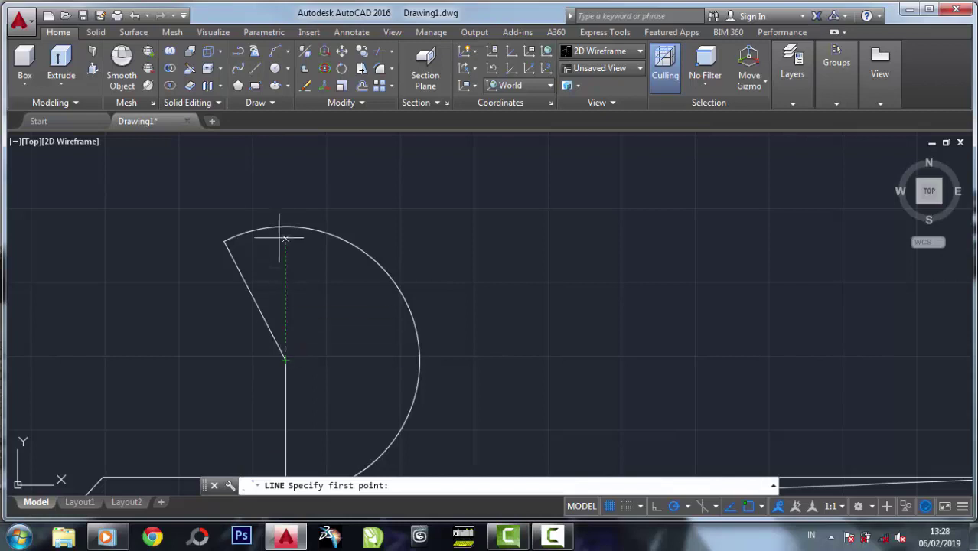
{"action": "left_click", "coordinate": [284, 191]}
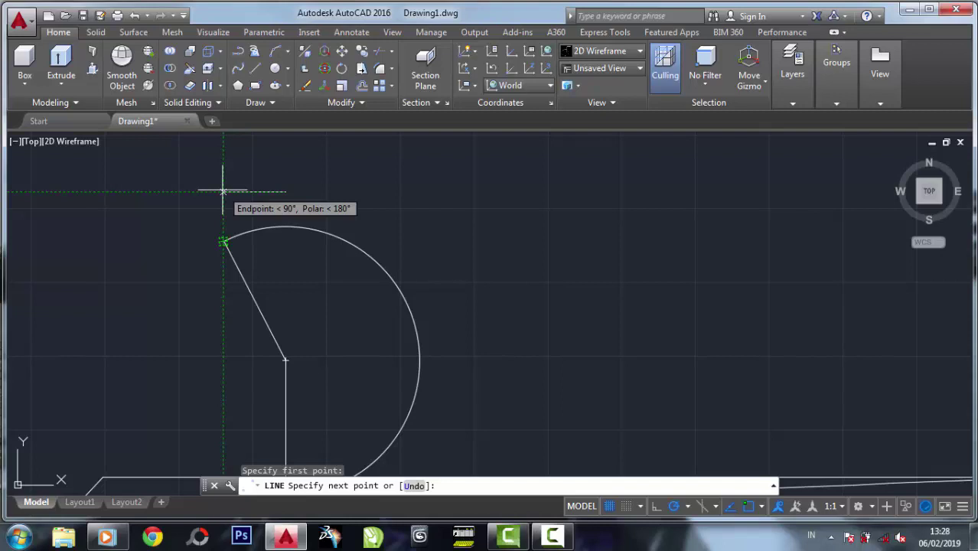
{"action": "left_click", "coordinate": [222, 192]}
{"action": "left_click", "coordinate": [361, 51]}
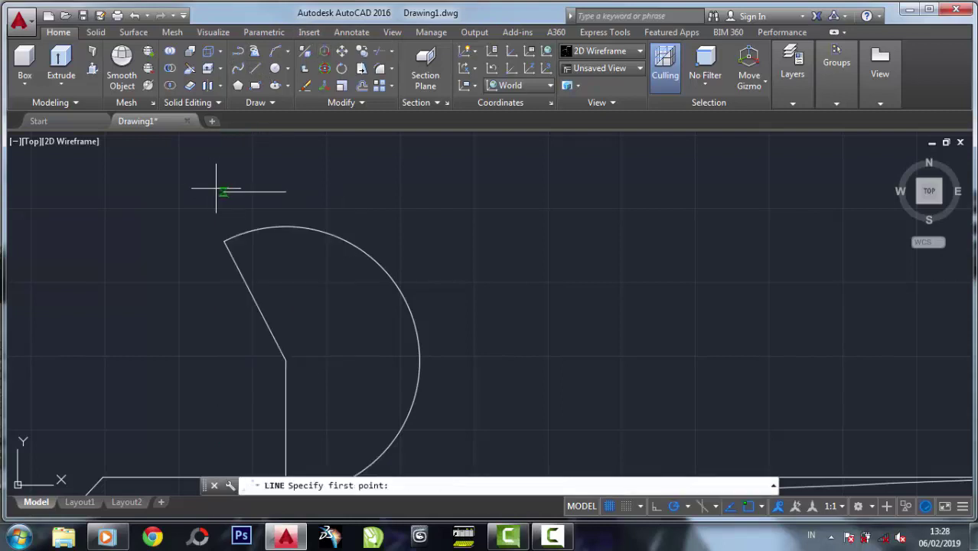
{"action": "left_click", "coordinate": [277, 227]}
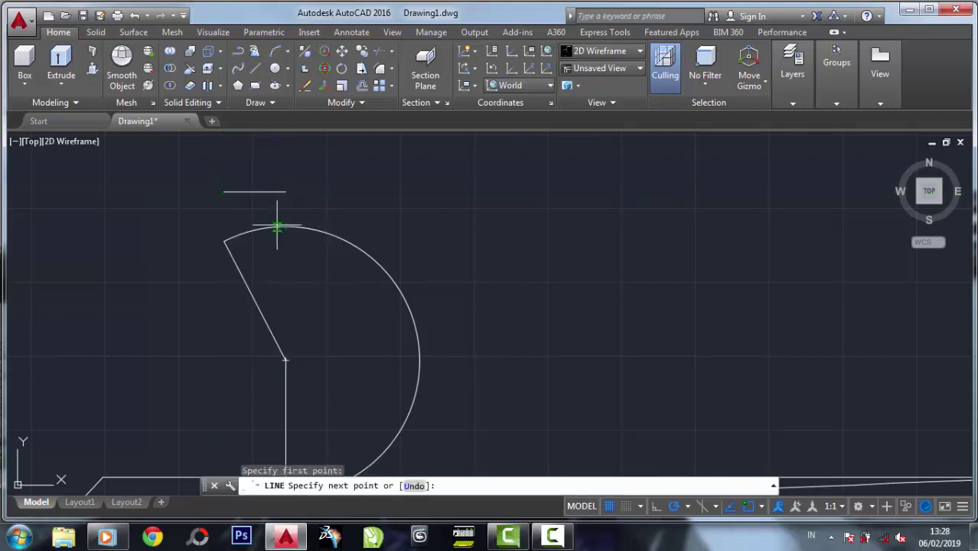
{"action": "left_click", "coordinate": [222, 191]}
{"action": "left_click", "coordinate": [223, 191]}
{"action": "right_click", "coordinate": [223, 191]}
{"action": "left_click", "coordinate": [245, 199]}
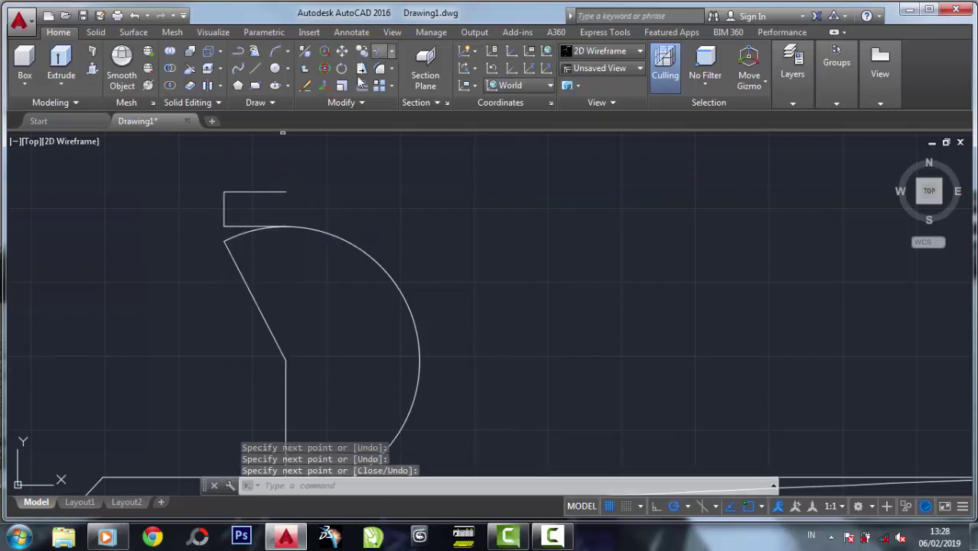
Trim away the arc piece and leftover segments inside the step
{"action": "left_click", "coordinate": [362, 51]}
{"action": "key", "text": "Return"}
{"action": "right_click", "coordinate": [236, 198]}
{"action": "left_click", "coordinate": [271, 315]}
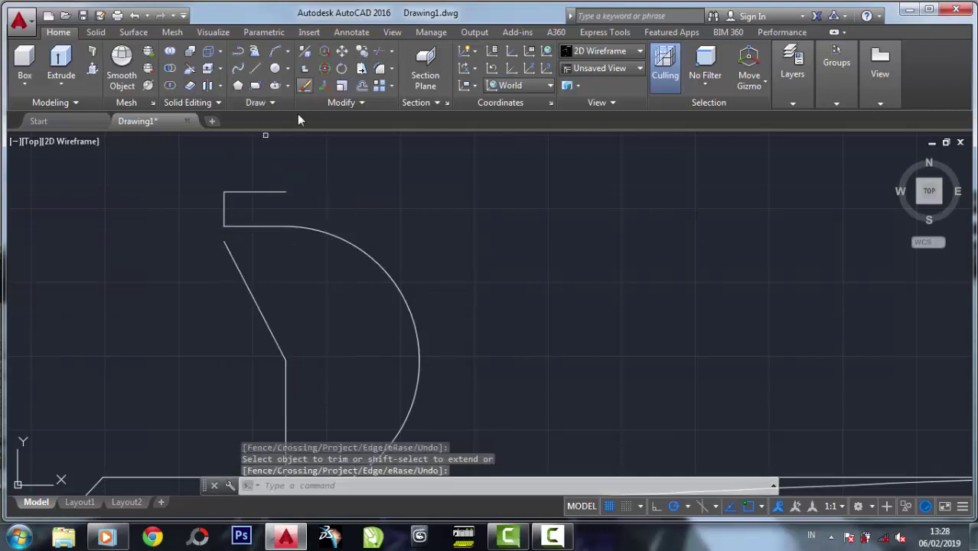
{"action": "left_click_drag", "start_coordinate": [292, 242], "coordinate": [175, 361]}
{"action": "key", "text": "Return"}
{"action": "middle_click_drag", "start_coordinate": [314, 229], "coordinate": [265, 205]}
{"action": "scroll", "coordinate": [150, 196], "scroll_direction": "up", "scroll_amount": 4}
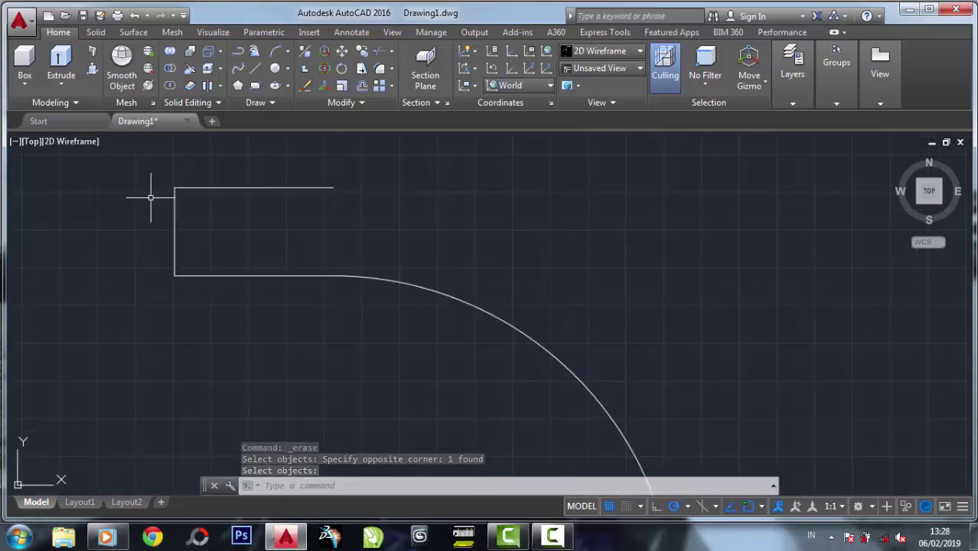
Draw an angled line up-left from the step's bottom corner and extend the roof line to it
{"action": "left_click", "coordinate": [257, 69]}
{"action": "left_click", "coordinate": [175, 275]}
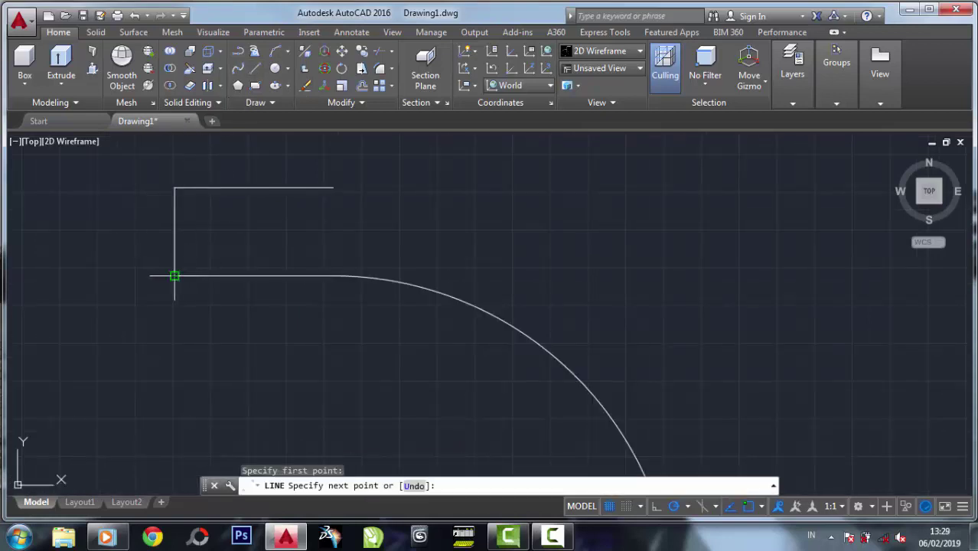
{"action": "left_click", "coordinate": [71, 188]}
{"action": "right_click", "coordinate": [71, 188]}
{"action": "left_click", "coordinate": [76, 196]}
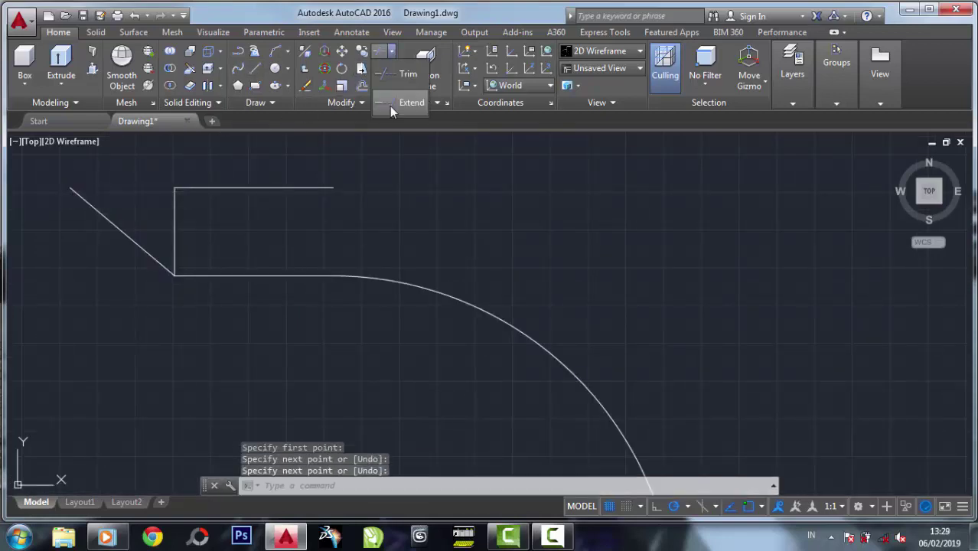
{"action": "left_click_drag", "start_coordinate": [99, 201], "coordinate": [151, 249]}
{"action": "left_click", "coordinate": [201, 188]}
{"action": "right_click", "coordinate": [200, 179]}
{"action": "left_click", "coordinate": [218, 192]}
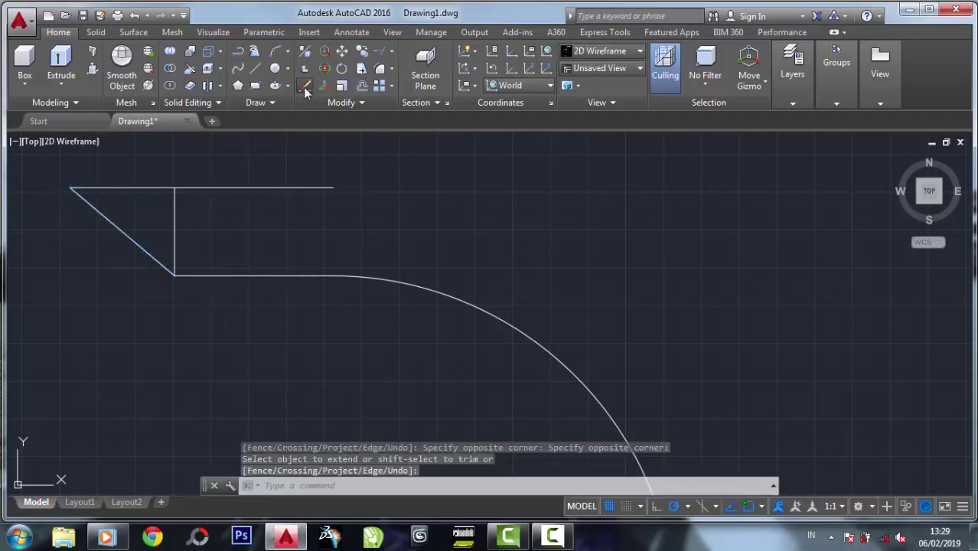
Erase the vertical step line
{"action": "left_click", "coordinate": [305, 85]}
{"action": "left_click_drag", "start_coordinate": [187, 199], "coordinate": [143, 219]}
{"action": "scroll", "coordinate": [143, 219], "scroll_direction": "down", "scroll_amount": 4}
{"action": "key", "text": "Return"}
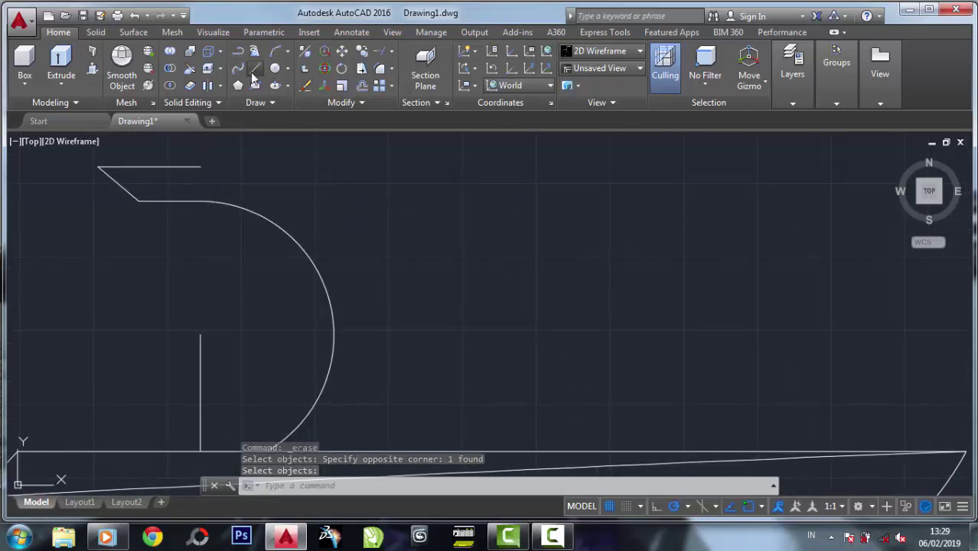
Extend the roof further to the right with a new line
{"action": "left_click", "coordinate": [257, 69]}
{"action": "left_click", "coordinate": [361, 166]}
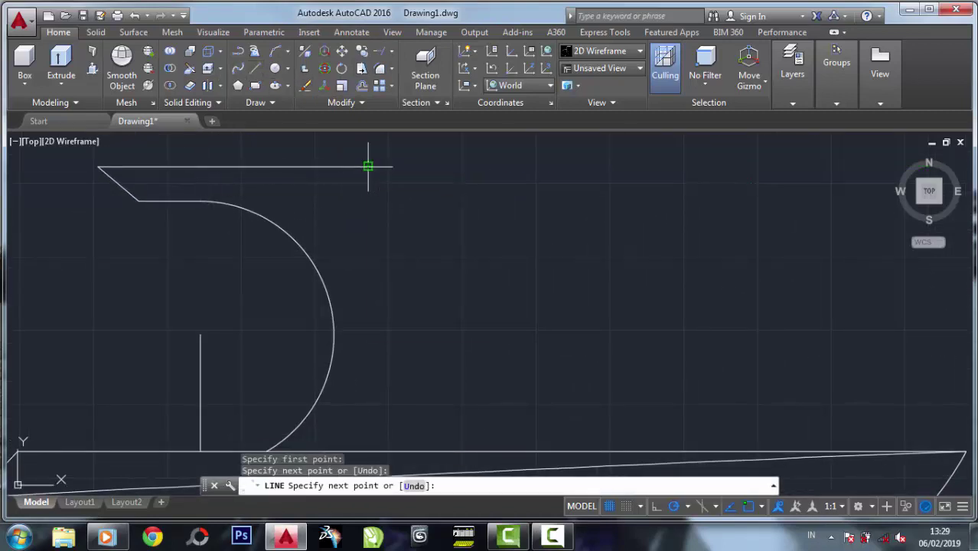
{"action": "key", "text": "Return"}
{"action": "scroll", "coordinate": [477, 207], "scroll_direction": "down", "scroll_amount": 2}
Draw a 3-point arc from the roof's right end down to the hull's top line
{"action": "left_click", "coordinate": [288, 89]}
{"action": "left_click", "coordinate": [320, 170]}
{"action": "left_click", "coordinate": [375, 279]}
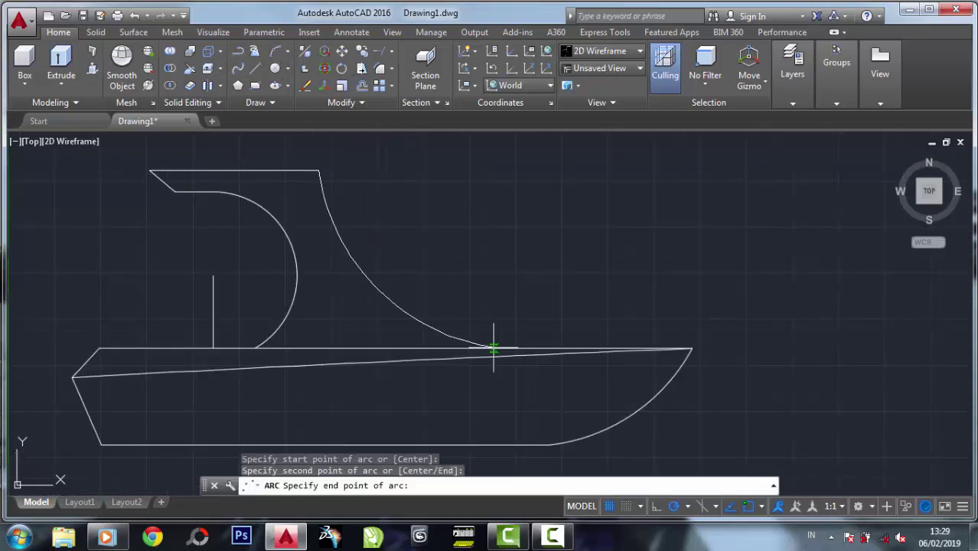
{"action": "left_click", "coordinate": [493, 349]}
{"action": "right_click", "coordinate": [482, 342]}
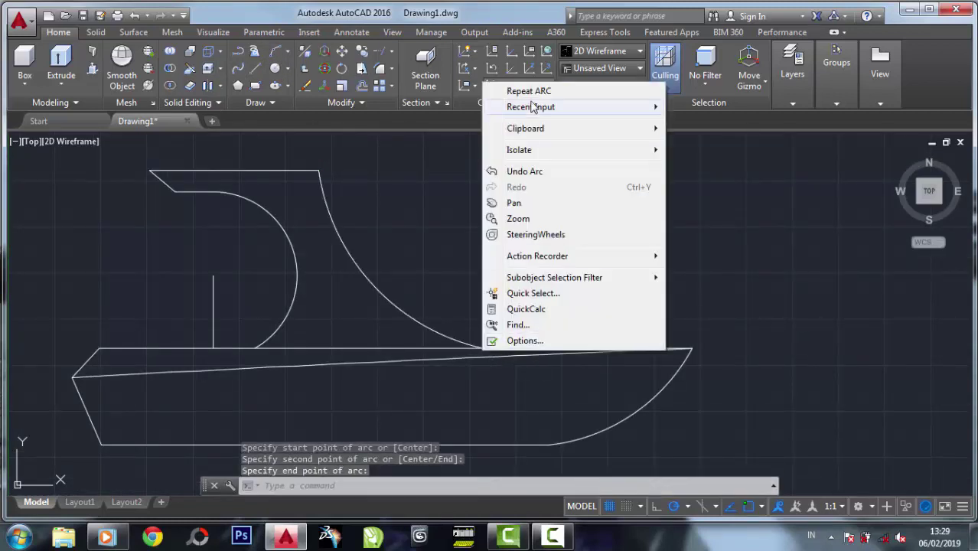
{"action": "left_click", "coordinate": [451, 207]}
{"action": "middle_click_drag", "start_coordinate": [379, 293], "coordinate": [528, 284]}
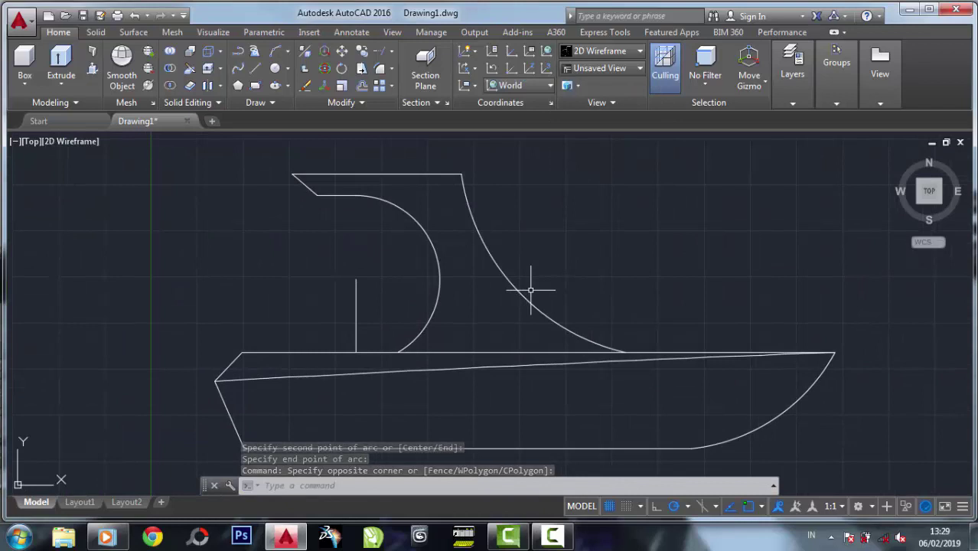
{"action": "mouse_move", "coordinate": [469, 157]}
{"action": "middle_mouse_down"}
{"action": "mouse_move", "coordinate": [477, 216]}
{"action": "mouse_move", "coordinate": [526, 248]}
{"action": "middle_mouse_up"}
Move the whole cabin sketch down onto the hull, using the roof's right corner as base point
{"action": "left_click", "coordinate": [341, 51]}
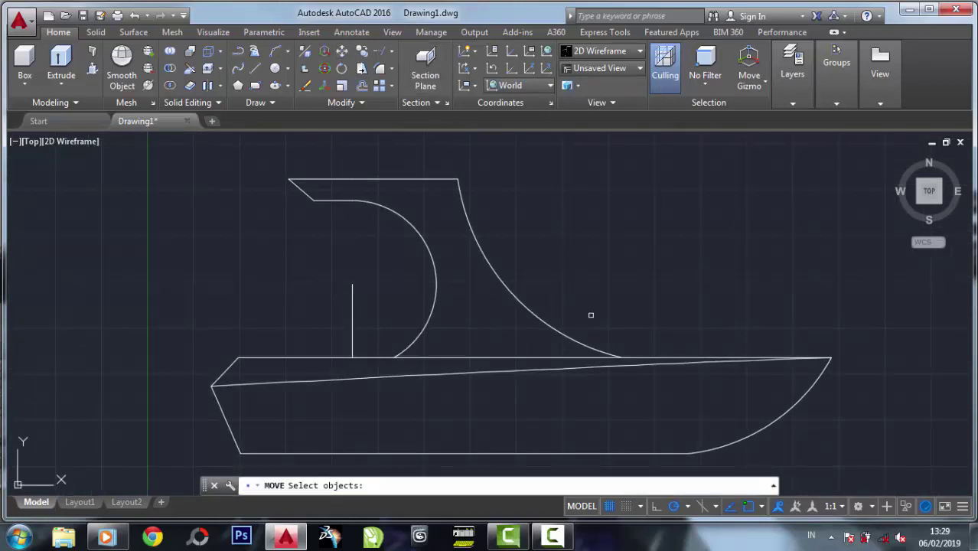
{"action": "left_click", "coordinate": [590, 312]}
{"action": "left_click", "coordinate": [332, 159]}
{"action": "key", "text": "Return"}
{"action": "left_click", "coordinate": [428, 179]}
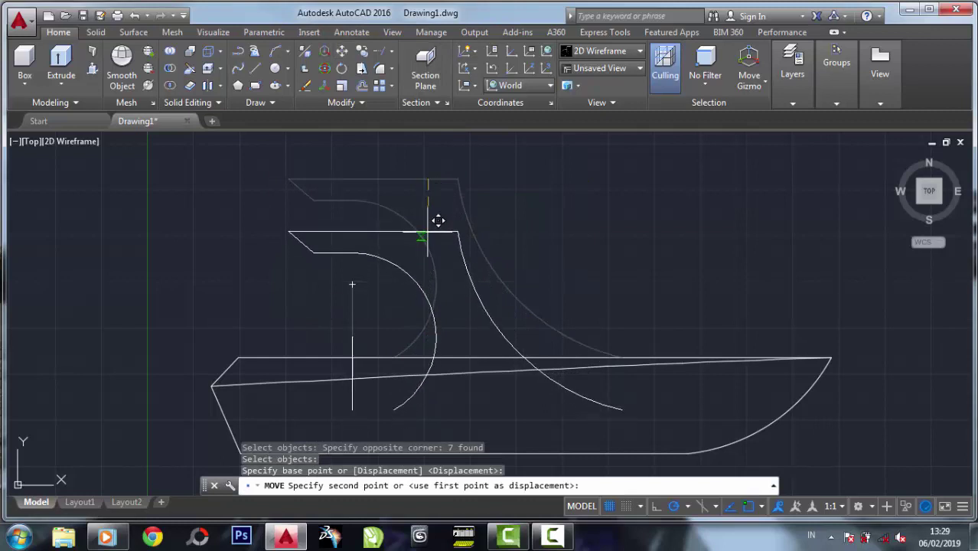
{"action": "left_click", "coordinate": [463, 286]}
{"action": "middle_click_drag", "start_coordinate": [462, 286], "coordinate": [440, 187]}
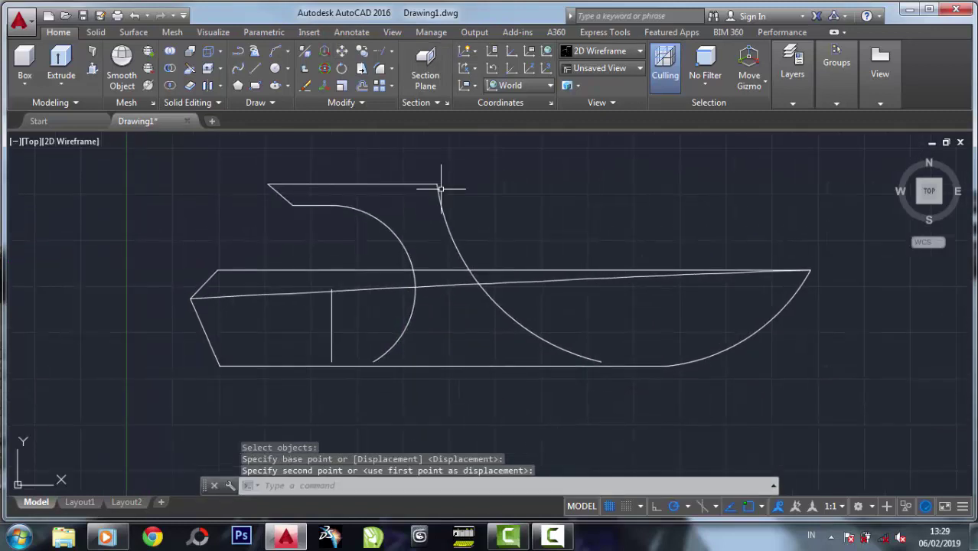
Trim both arcs where they pass below the hull's top line
{"action": "left_click", "coordinate": [391, 50]}
{"action": "left_click", "coordinate": [398, 73]}
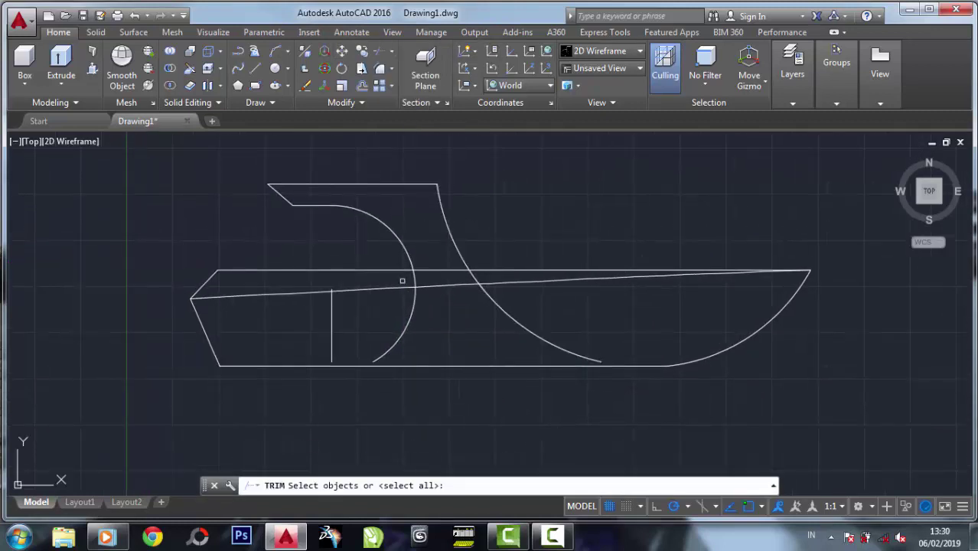
{"action": "left_click", "coordinate": [374, 271]}
{"action": "key", "text": "Return"}
{"action": "left_click_drag", "start_coordinate": [427, 313], "coordinate": [393, 324]}
{"action": "left_click_drag", "start_coordinate": [505, 320], "coordinate": [474, 329]}
{"action": "key", "text": "Return"}
Erase the stray vertical line inside the hull
{"action": "left_click", "coordinate": [304, 85]}
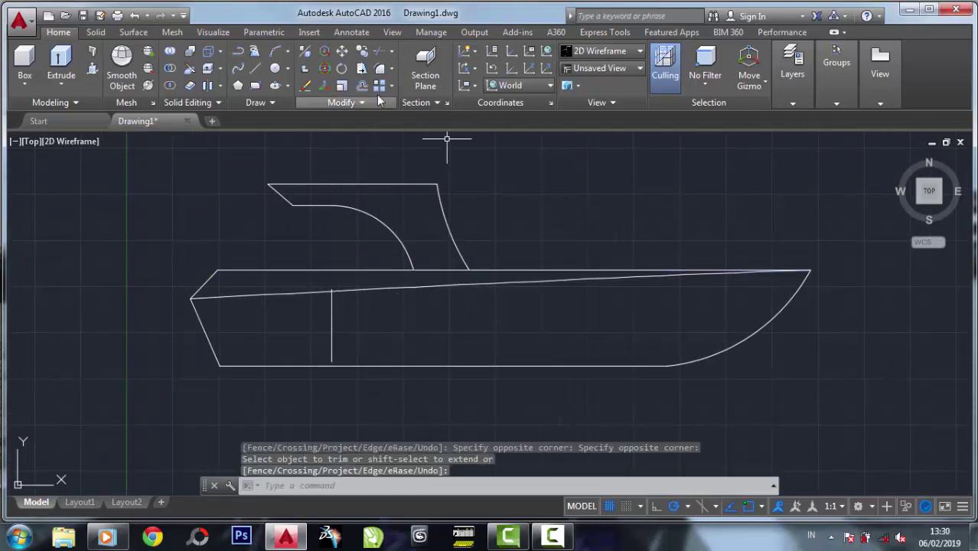
{"action": "left_click", "coordinate": [328, 337]}
{"action": "key", "text": "Return"}
{"action": "scroll", "coordinate": [383, 192], "scroll_direction": "up", "scroll_amount": 5}
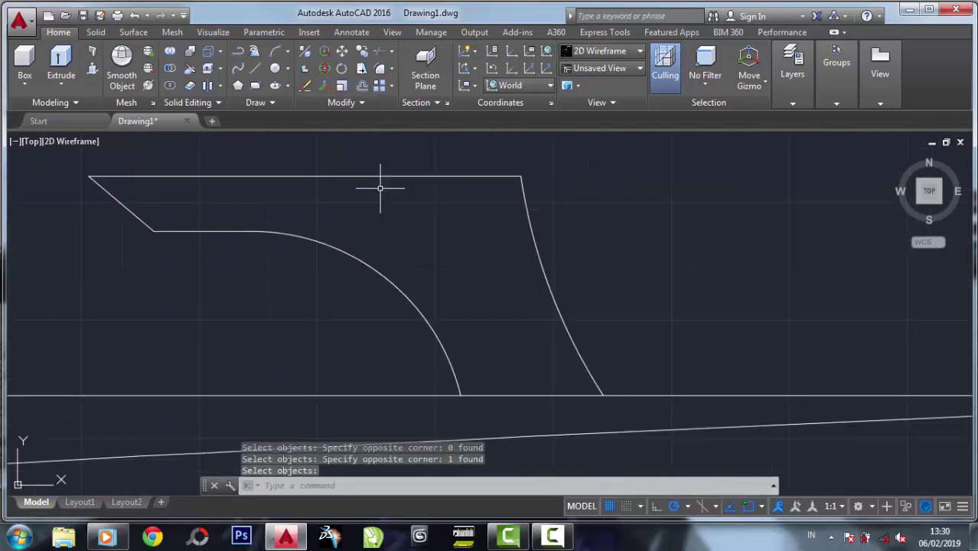
{"action": "scroll", "coordinate": [362, 235], "scroll_direction": "down", "scroll_amount": 5}
{"action": "middle_click_drag", "start_coordinate": [493, 235], "coordinate": [395, 273]}
Draw the window strip: a line under the roof, a slant down-right, then back left to the curved edge
{"action": "left_click", "coordinate": [238, 67]}
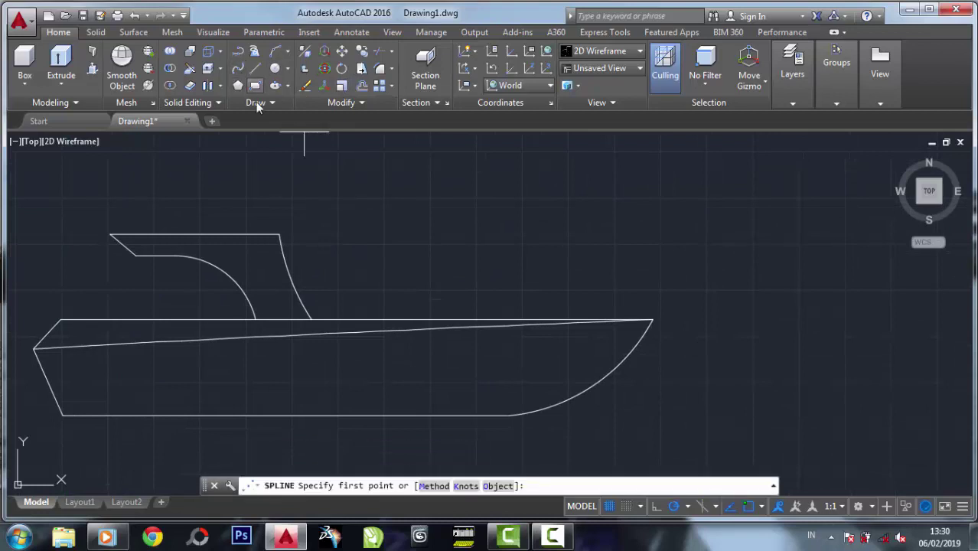
{"action": "left_click", "coordinate": [255, 67]}
{"action": "left_click", "coordinate": [280, 246]}
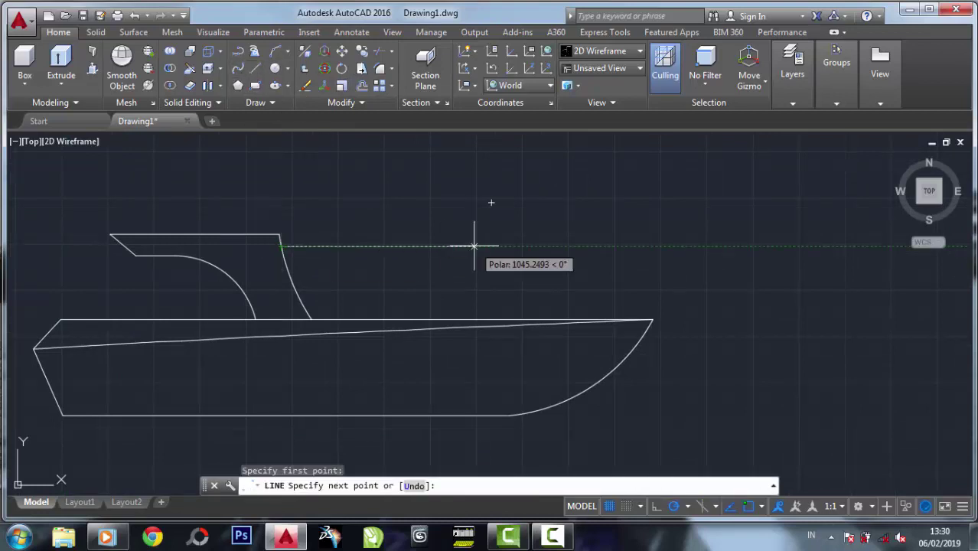
{"action": "scroll", "coordinate": [475, 246], "scroll_direction": "up", "scroll_amount": 2}
{"action": "left_click", "coordinate": [475, 246]}
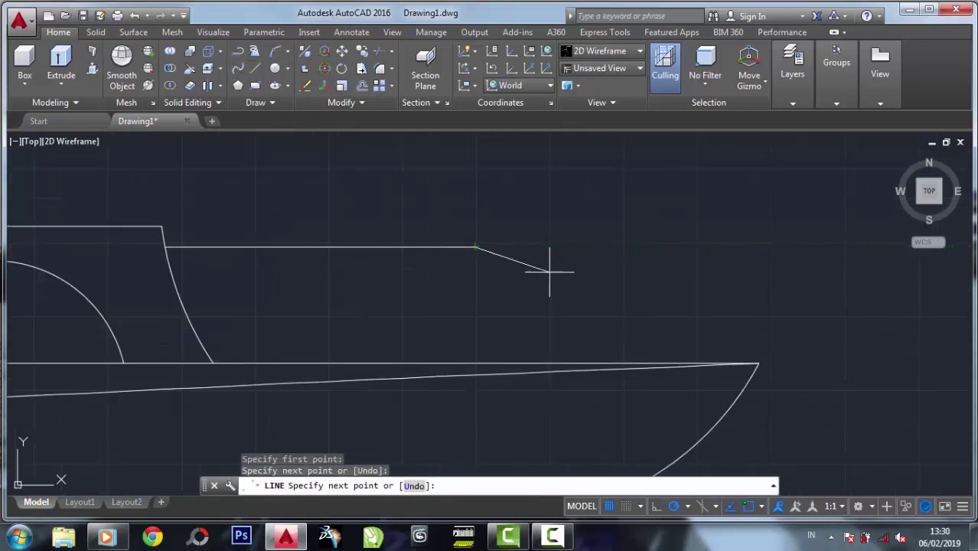
{"action": "left_click", "coordinate": [550, 272]}
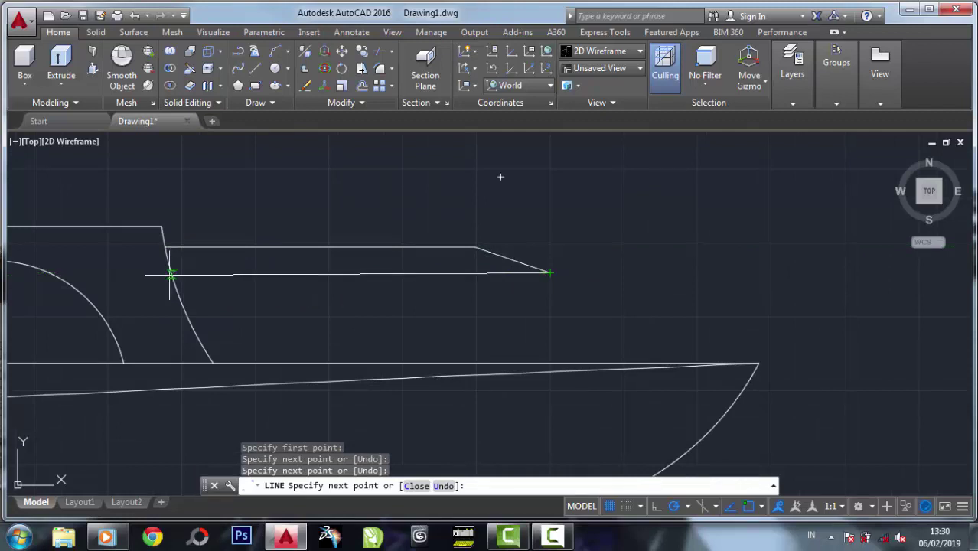
{"action": "left_click", "coordinate": [143, 273]}
{"action": "right_click", "coordinate": [142, 273]}
{"action": "left_click", "coordinate": [175, 281]}
Trim the line stub sticking past the curved cabin edge
{"action": "type", "text": "tr"}
{"action": "key", "text": "Return"}
{"action": "left_click", "coordinate": [181, 312]}
{"action": "key", "text": "Return"}
{"action": "left_click", "coordinate": [149, 272]}
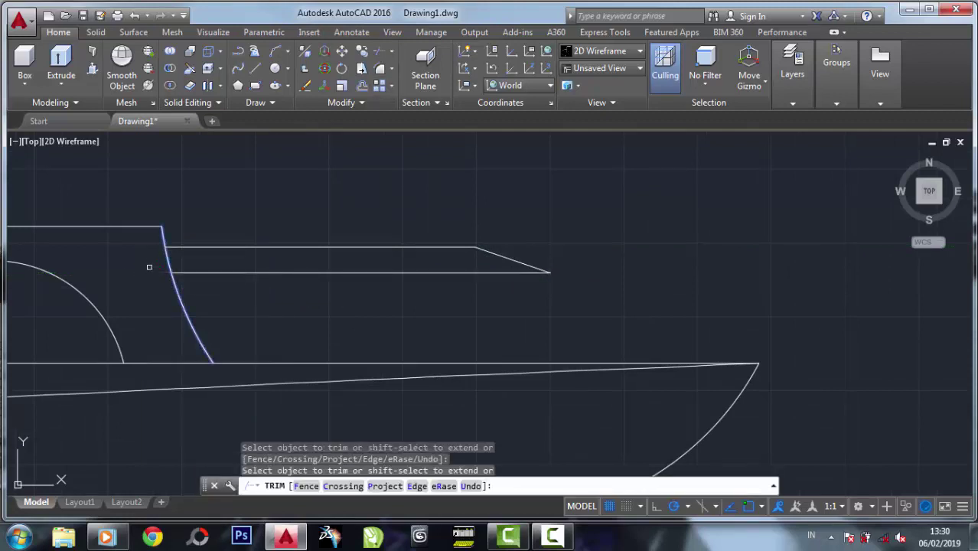
{"action": "key", "text": "Return"}
{"action": "middle_click_drag", "start_coordinate": [306, 248], "coordinate": [306, 216]}
Draw a sloping windshield line down from the strip and a horizontal line back left past the curve
{"action": "left_click", "coordinate": [257, 71]}
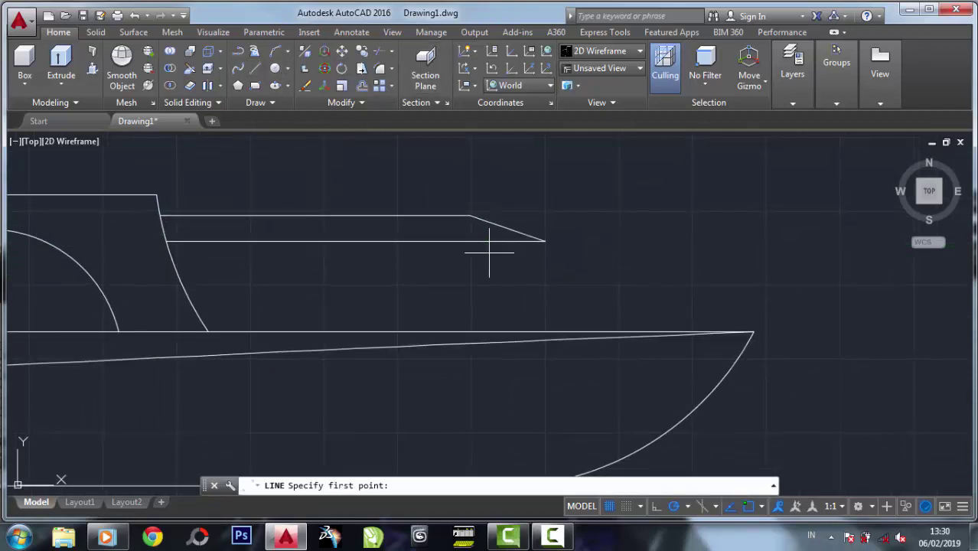
{"action": "left_click", "coordinate": [507, 242]}
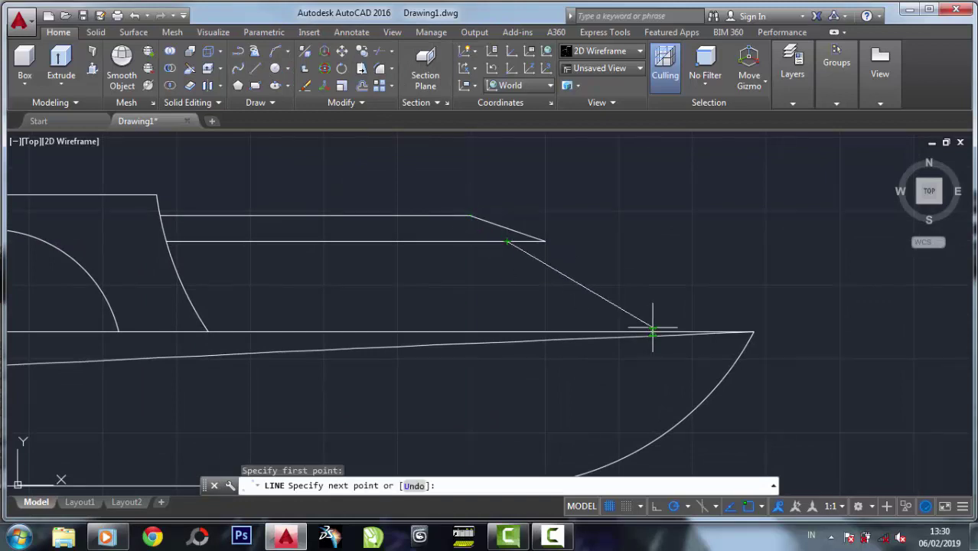
{"action": "scroll", "coordinate": [661, 331], "scroll_direction": "up", "scroll_amount": 4}
{"action": "scroll", "coordinate": [563, 289], "scroll_direction": "down", "scroll_amount": 4}
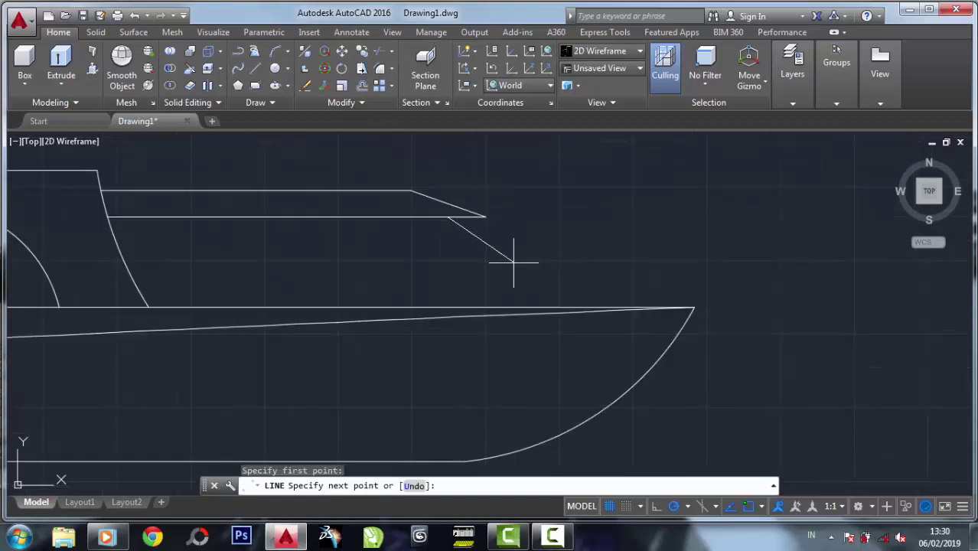
{"action": "left_click", "coordinate": [534, 272]}
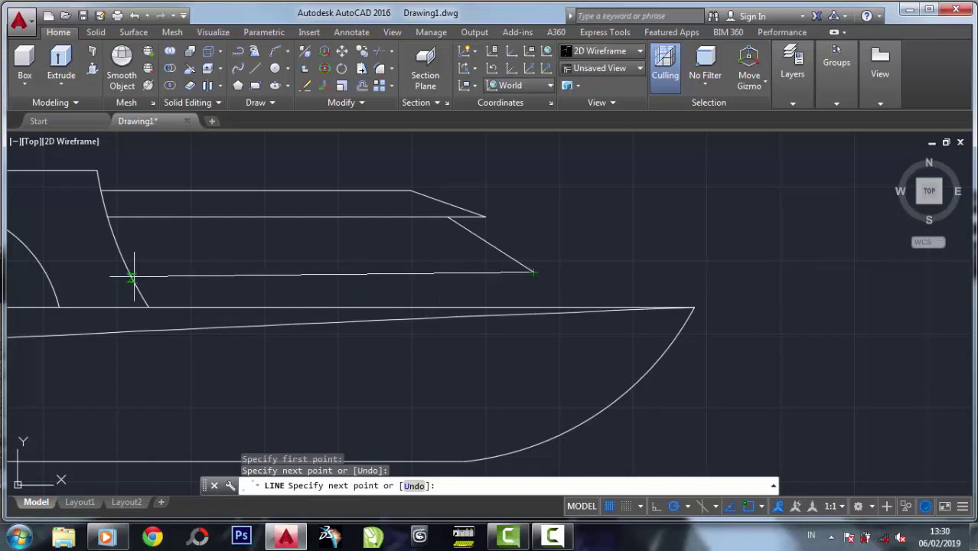
{"action": "left_click", "coordinate": [82, 272]}
{"action": "right_click", "coordinate": [83, 272]}
{"action": "left_click", "coordinate": [132, 283]}
{"action": "middle_click_drag", "start_coordinate": [316, 284], "coordinate": [353, 273]}
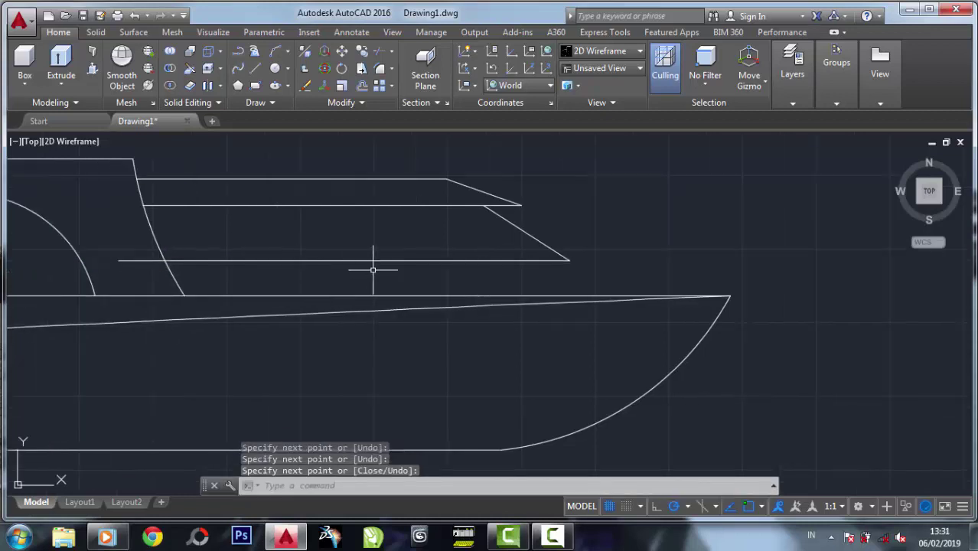
{"action": "left_click", "coordinate": [238, 51]}
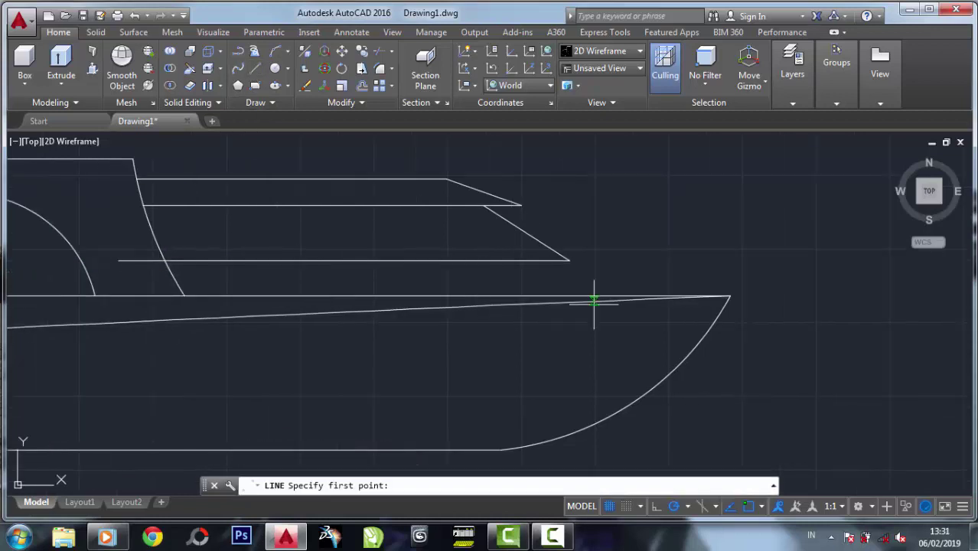
{"action": "left_click", "coordinate": [569, 261]}
Draw a 3-point arc from the lower cabin line's end to the bow tip
{"action": "scroll", "coordinate": [690, 256], "scroll_direction": "up", "scroll_amount": 4}
{"action": "right_click", "coordinate": [614, 277]}
{"action": "left_click", "coordinate": [636, 284]}
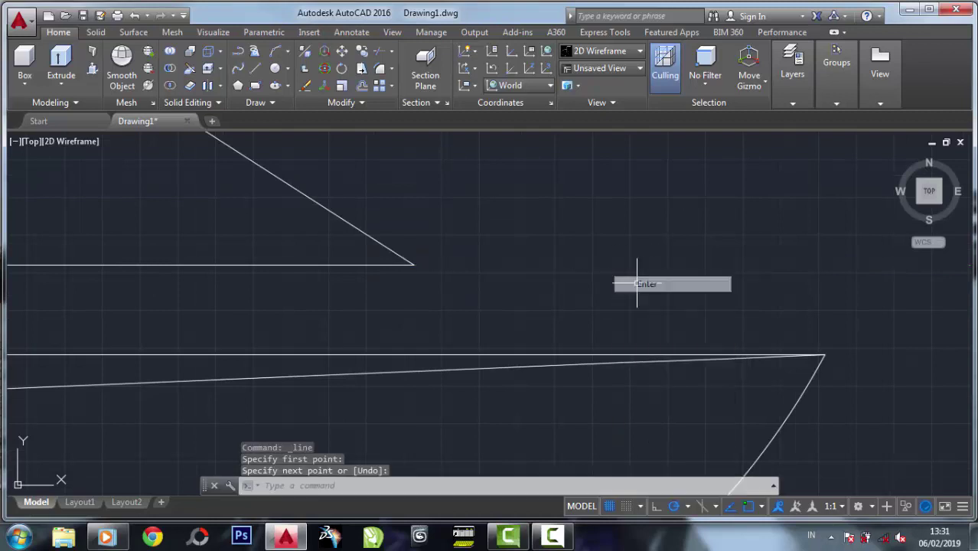
{"action": "type", "text": "a"}
{"action": "key", "text": "Return"}
{"action": "left_click", "coordinate": [414, 265]}
{"action": "left_click", "coordinate": [536, 264]}
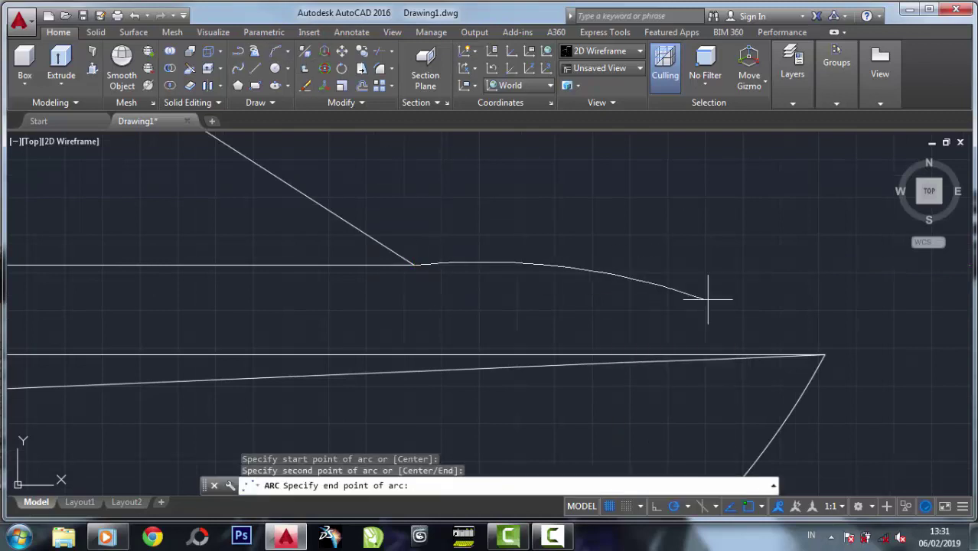
{"action": "left_click", "coordinate": [825, 355]}
Drag the arc's midpoint grip lower to flatten the deck curve
{"action": "scroll", "coordinate": [496, 251], "scroll_direction": "down", "scroll_amount": 2}
{"action": "left_click", "coordinate": [490, 250]}
{"action": "scroll", "coordinate": [490, 251], "scroll_direction": "up", "scroll_amount": 2}
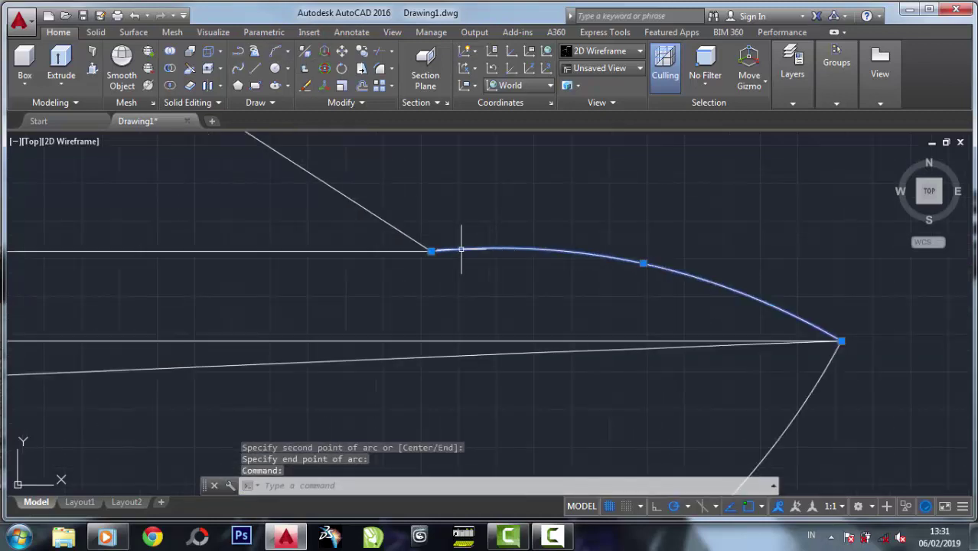
{"action": "left_click", "coordinate": [643, 263]}
{"action": "left_click", "coordinate": [640, 281]}
{"action": "scroll", "coordinate": [758, 320], "scroll_direction": "down", "scroll_amount": 2}
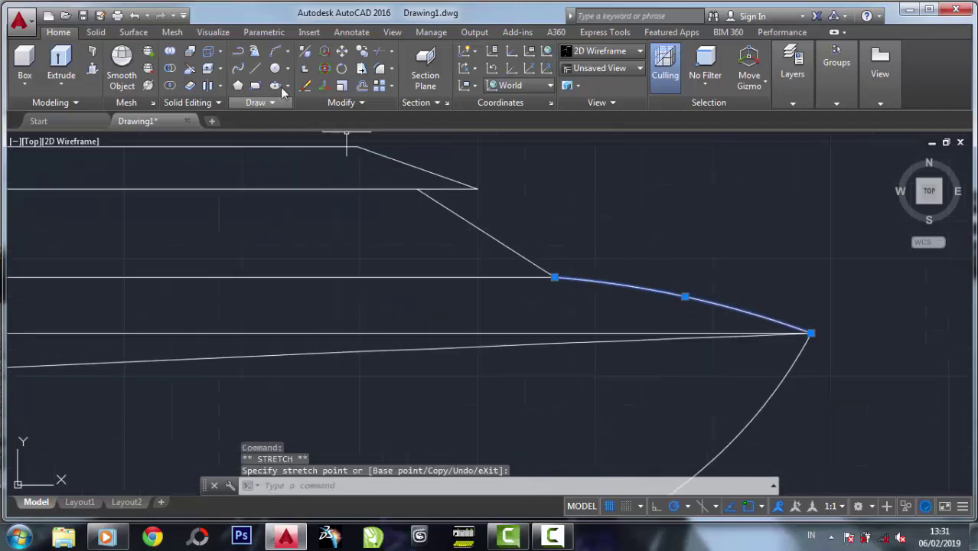
Start a new line near the bow, then reframe the view on the cabin's rear curve
{"action": "left_click", "coordinate": [255, 68]}
{"action": "left_click", "coordinate": [670, 240]}
{"action": "scroll", "coordinate": [459, 257], "scroll_direction": "up", "scroll_amount": 3}
{"action": "scroll", "coordinate": [447, 255], "scroll_direction": "up", "scroll_amount": 2}
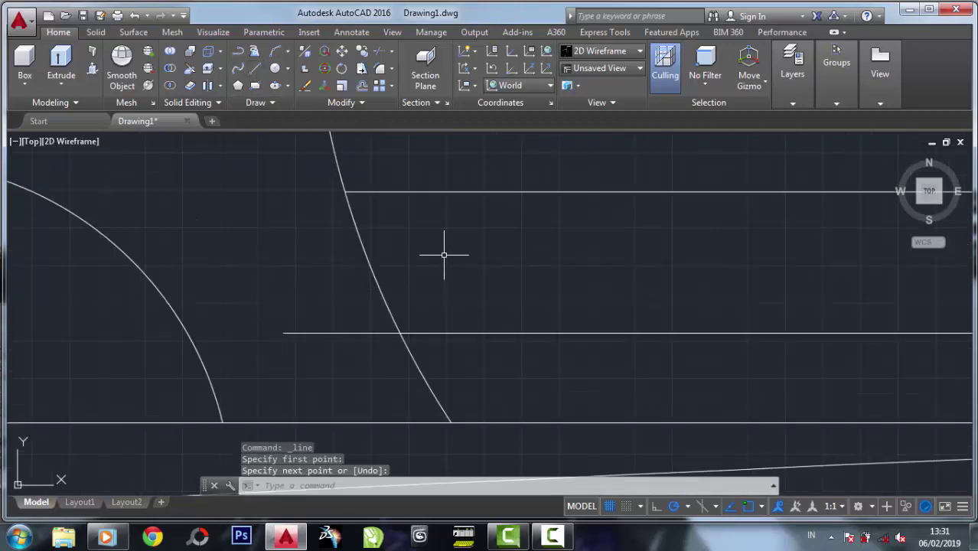
{"action": "mouse_move", "coordinate": [453, 253]}
{"action": "middle_mouse_down"}
{"action": "mouse_move", "coordinate": [448, 260]}
{"action": "mouse_move", "coordinate": [325, 228]}
{"action": "middle_mouse_up"}
{"action": "scroll", "coordinate": [403, 218], "scroll_direction": "down", "scroll_amount": 3}
{"action": "scroll", "coordinate": [403, 218], "scroll_direction": "up", "scroll_amount": 3}
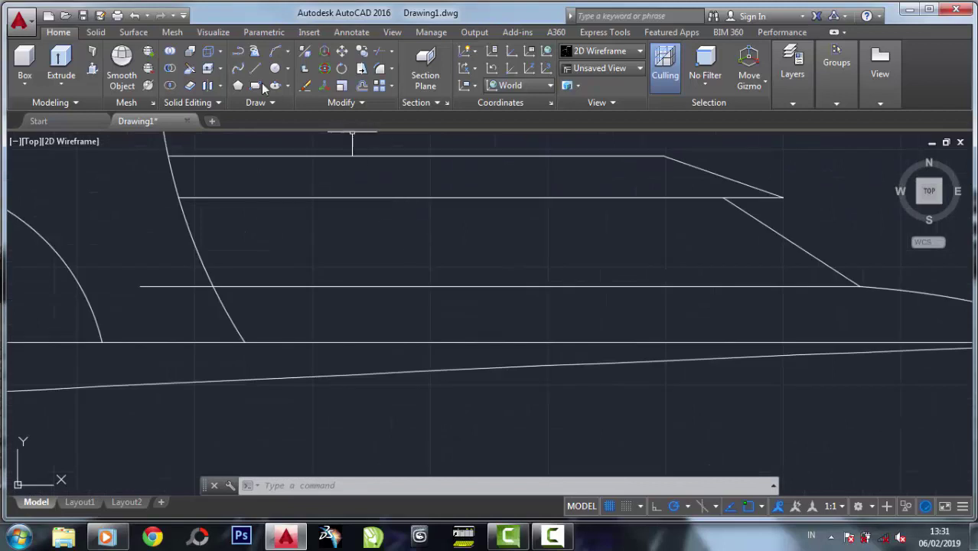
{"action": "left_click", "coordinate": [255, 68]}
Copy the curved cabin rear edge slightly to the right
{"action": "scroll", "coordinate": [285, 240], "scroll_direction": "up", "scroll_amount": 1}
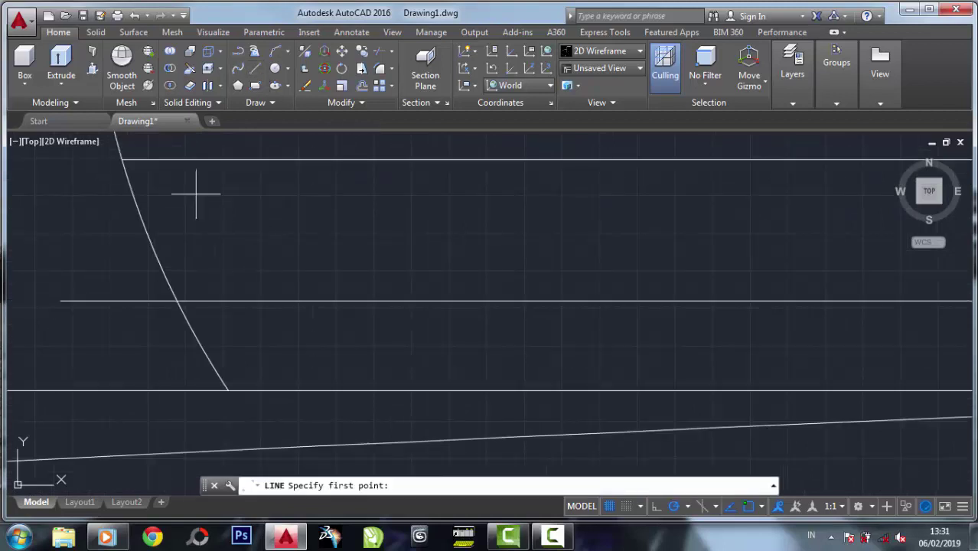
{"action": "left_click", "coordinate": [179, 301]}
{"action": "key", "text": "Return"}
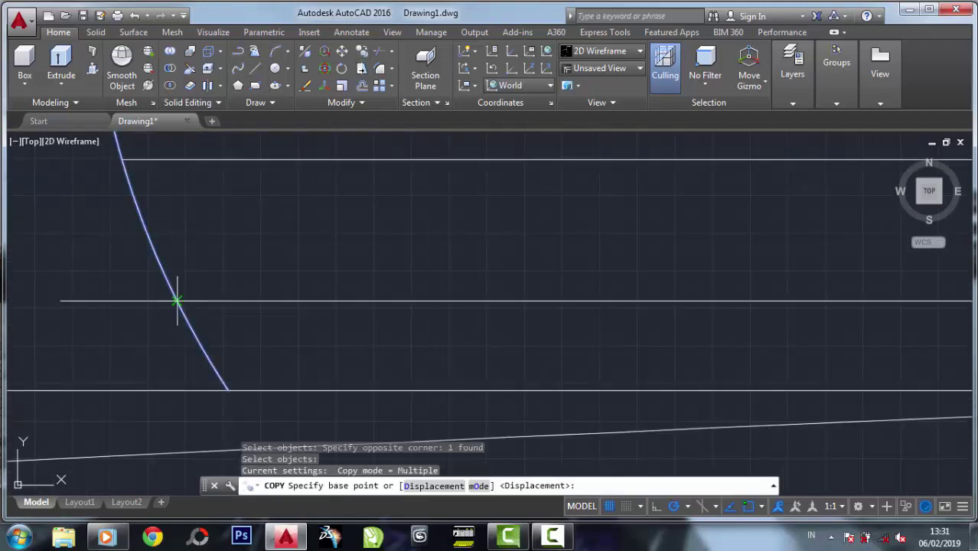
{"action": "left_click", "coordinate": [179, 301]}
{"action": "left_click", "coordinate": [205, 300]}
{"action": "right_click", "coordinate": [220, 305]}
{"action": "left_click", "coordinate": [304, 51]}
Trim the horizontal line's left stub and the copied curve below that line
{"action": "left_click", "coordinate": [262, 326]}
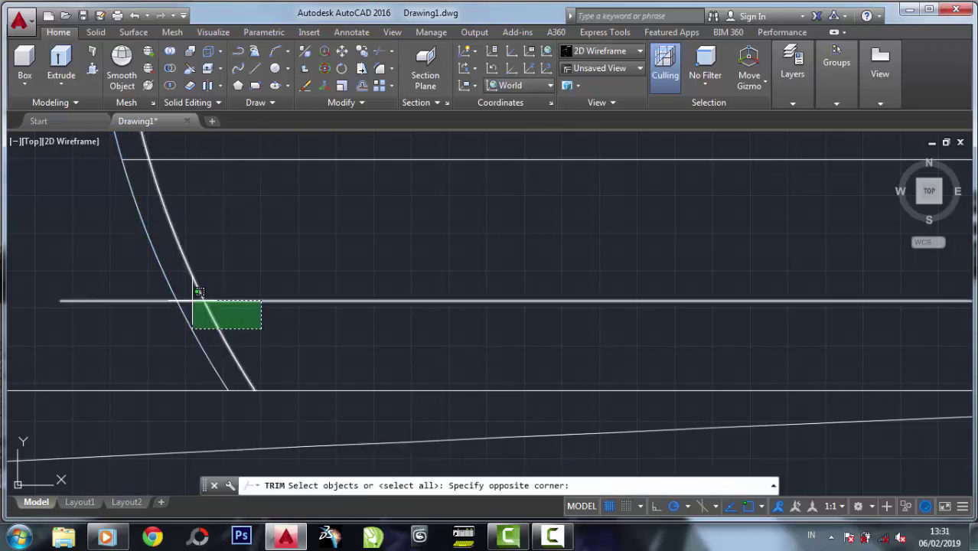
{"action": "left_click", "coordinate": [192, 285]}
{"action": "key", "text": "Return"}
{"action": "left_click_drag", "start_coordinate": [197, 284], "coordinate": [225, 335]}
{"action": "left_click", "coordinate": [221, 335]}
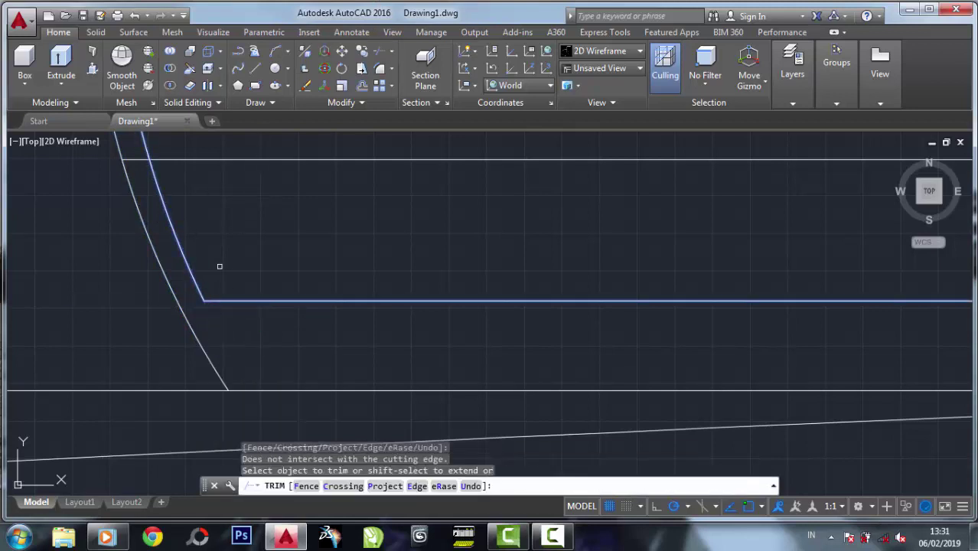
{"action": "scroll", "coordinate": [203, 299], "scroll_direction": "down", "scroll_amount": 2}
{"action": "scroll", "coordinate": [184, 280], "scroll_direction": "down", "scroll_amount": 2}
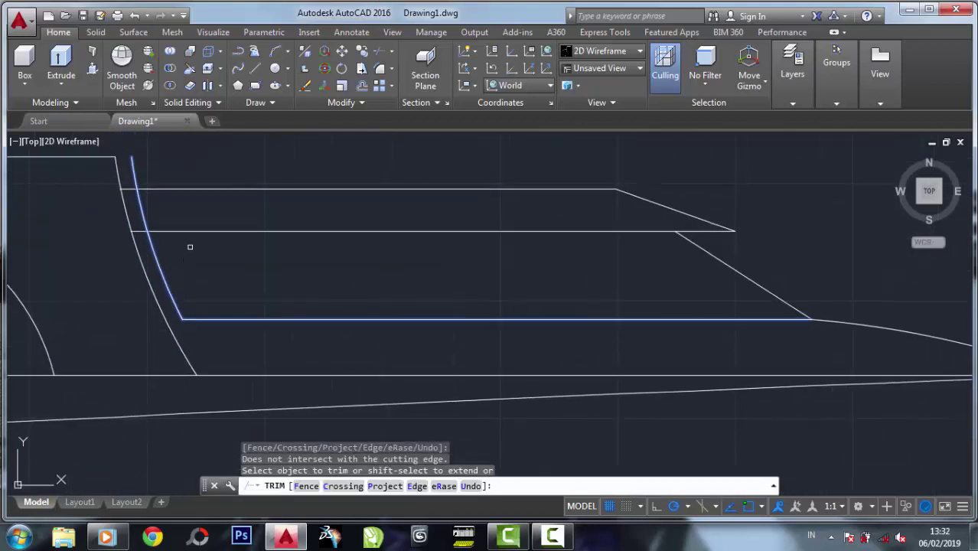
{"action": "key", "text": "Return"}
Copy the window strip's lower line a short distance straight down
{"action": "left_click", "coordinate": [362, 50]}
{"action": "left_click", "coordinate": [206, 231]}
{"action": "key", "text": "Return"}
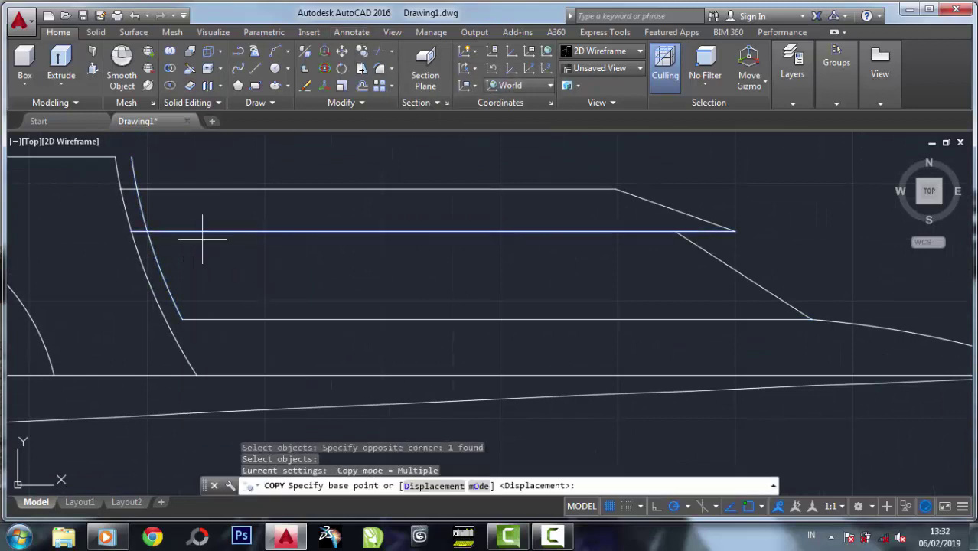
{"action": "left_click", "coordinate": [201, 231]}
{"action": "left_click", "coordinate": [201, 244]}
{"action": "right_click", "coordinate": [202, 245]}
{"action": "left_click", "coordinate": [230, 251]}
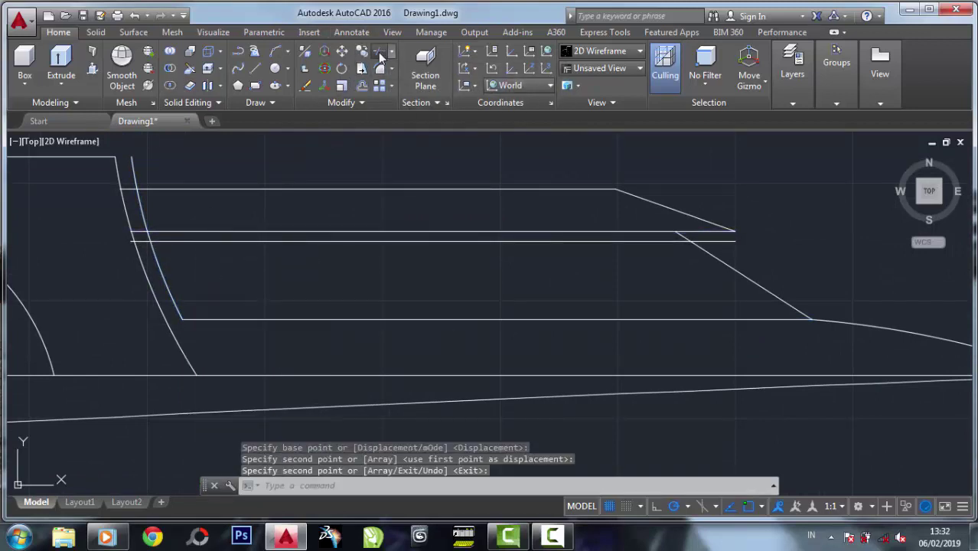
Trim the copied line's overhanging ends at the curved edge and windshield diagonal
{"action": "left_click", "coordinate": [380, 50]}
{"action": "left_click_drag", "start_coordinate": [184, 253], "coordinate": [122, 222]}
{"action": "key", "text": "Return"}
{"action": "left_click", "coordinate": [142, 242]}
{"action": "left_click", "coordinate": [663, 236]}
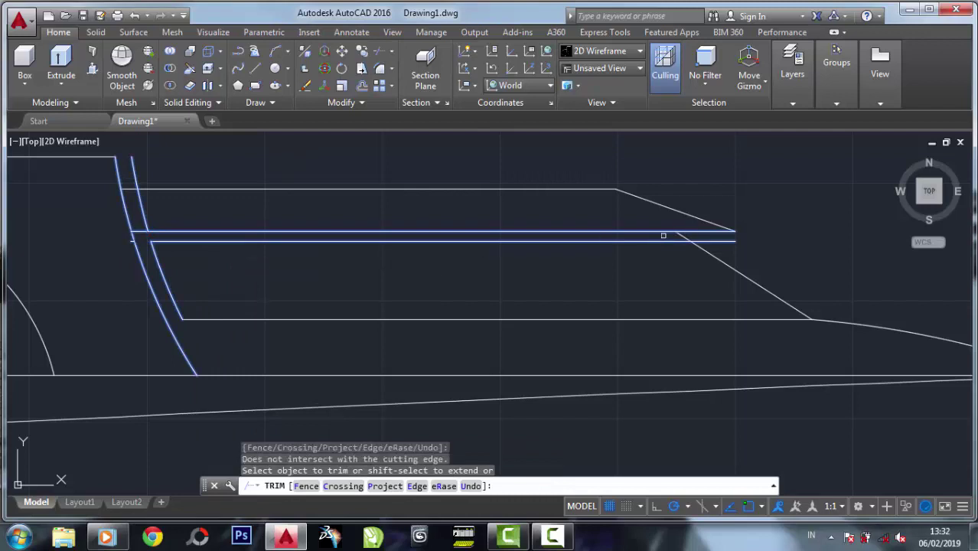
{"action": "right_click", "coordinate": [703, 242]}
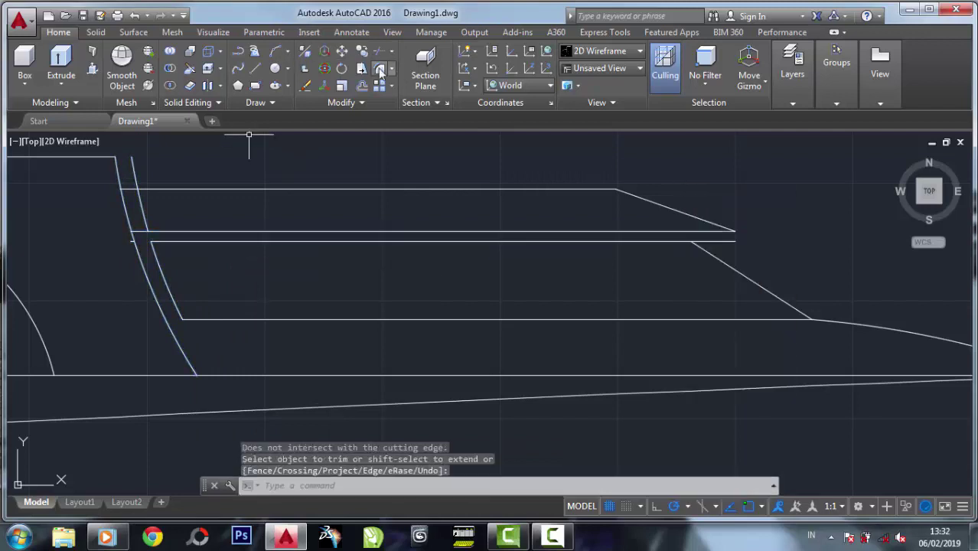
Select the leftover stray line for erasing
{"action": "left_click", "coordinate": [306, 87]}
{"action": "left_click", "coordinate": [140, 203]}
{"action": "middle_click_drag", "start_coordinate": [530, 288], "coordinate": [300, 272]}
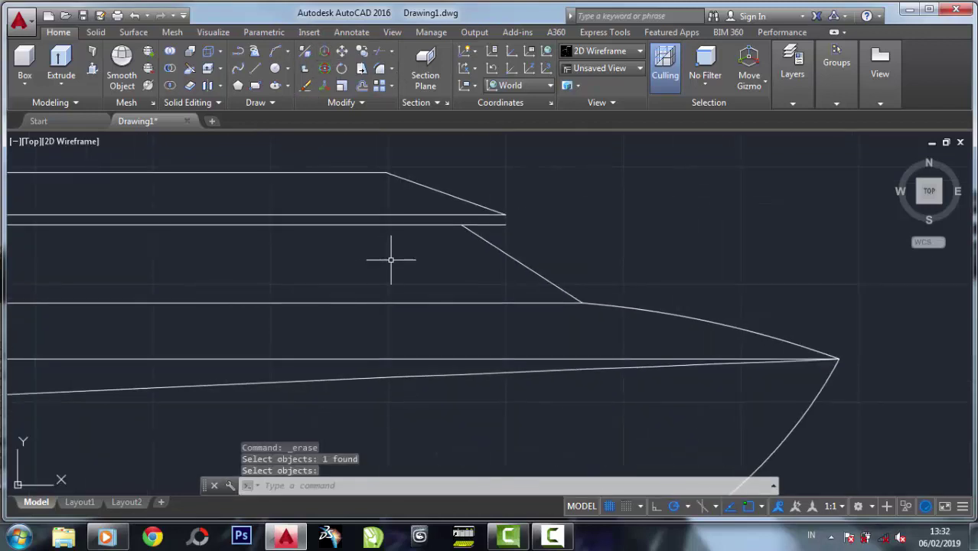
Erase the stray line and bring the cabin front into view
{"action": "key", "text": "Return"}
{"action": "scroll", "coordinate": [448, 236], "scroll_direction": "down", "scroll_amount": 3}
{"action": "scroll", "coordinate": [471, 236], "scroll_direction": "up", "scroll_amount": 3}
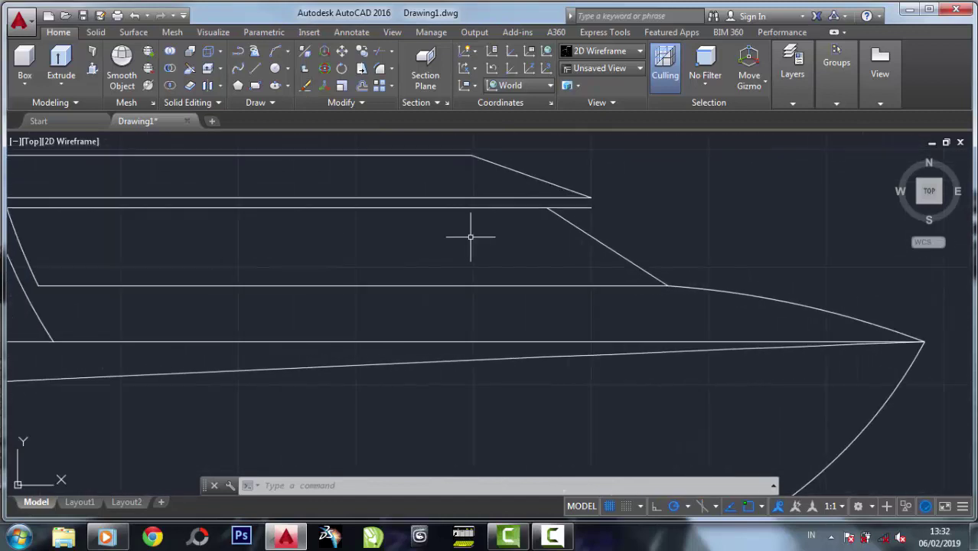
{"action": "middle_click_drag", "start_coordinate": [471, 236], "coordinate": [397, 234]}
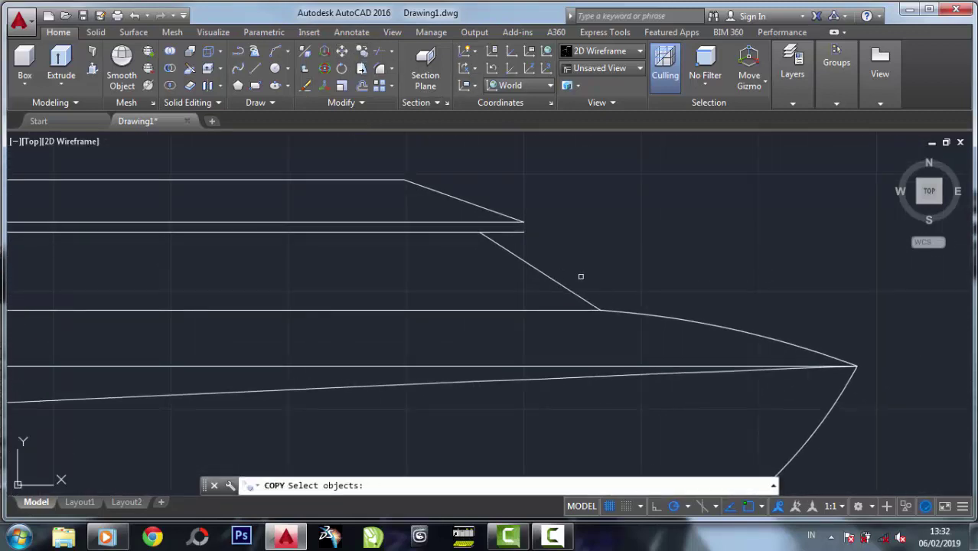
Copy the slanted windshield line to make a parallel line further left
{"action": "left_click", "coordinate": [539, 270]}
{"action": "key", "text": "Return"}
{"action": "left_click", "coordinate": [479, 232]}
{"action": "left_click", "coordinate": [405, 232]}
{"action": "key", "text": "Return"}
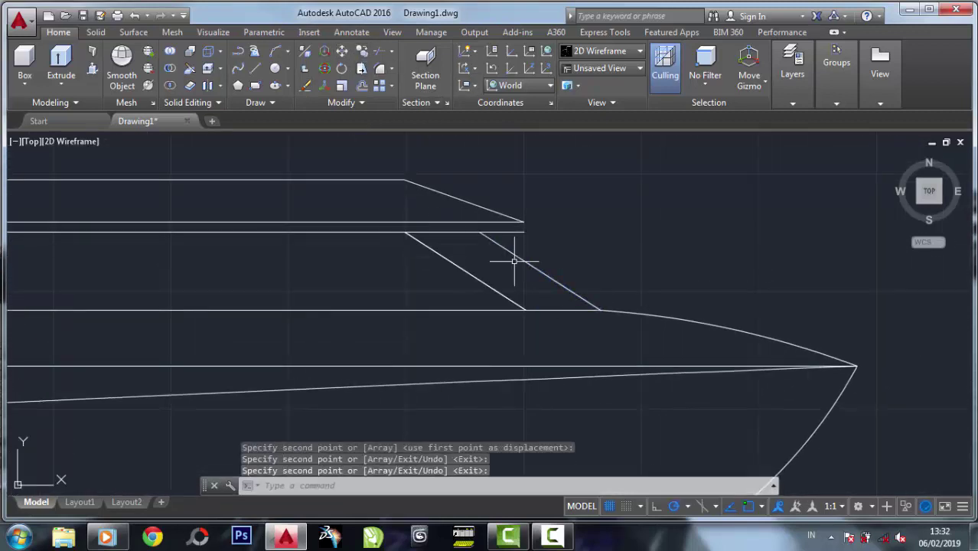
Trim the line segment lying between the two slanted windshield lines
{"action": "scroll", "coordinate": [515, 261], "scroll_direction": "up", "scroll_amount": 2}
{"action": "left_click", "coordinate": [379, 51]}
{"action": "left_click_drag", "start_coordinate": [535, 360], "coordinate": [365, 212]}
{"action": "key", "text": "Return"}
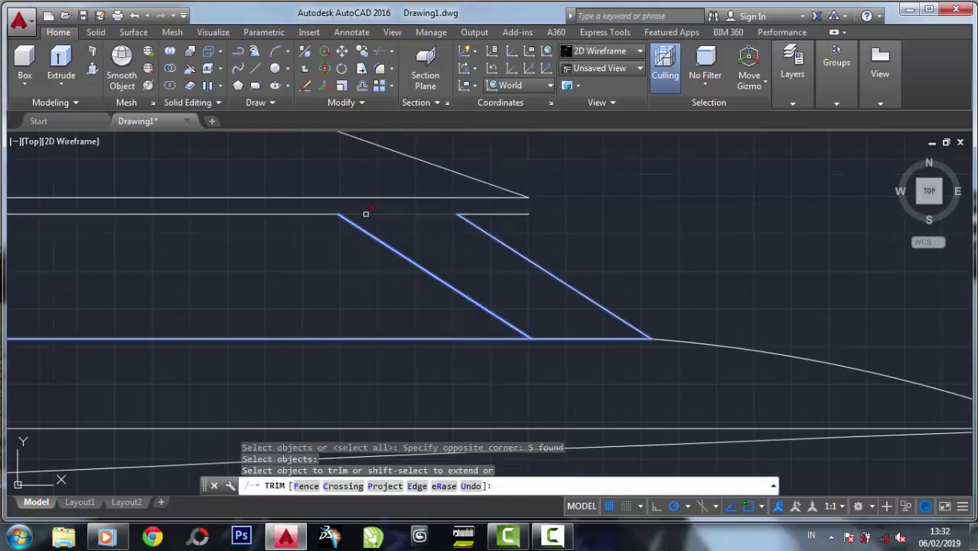
{"action": "left_click", "coordinate": [372, 215]}
{"action": "right_click", "coordinate": [593, 241]}
{"action": "left_click", "coordinate": [624, 247]}
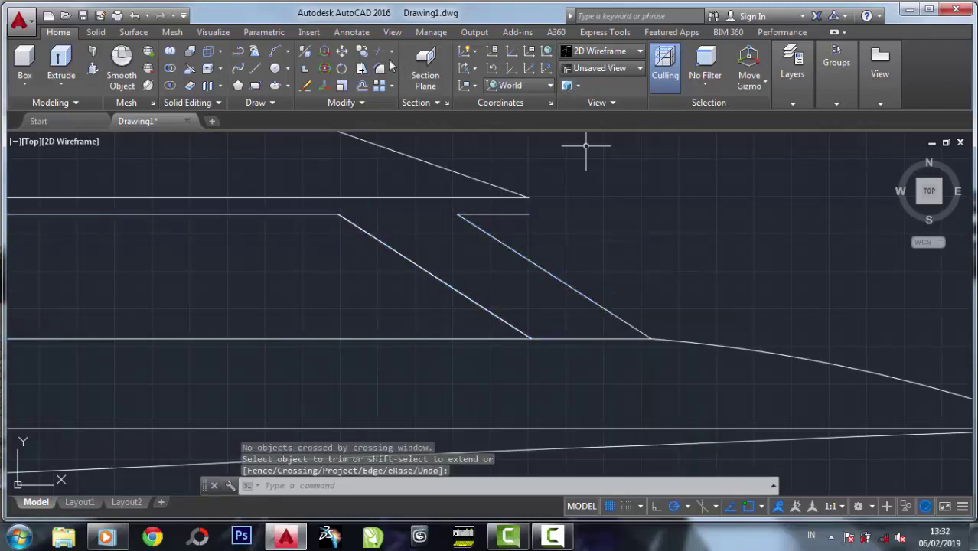
{"action": "scroll", "coordinate": [458, 275], "scroll_direction": "down", "scroll_amount": 2}
{"action": "middle_click_drag", "start_coordinate": [459, 276], "coordinate": [426, 266]}
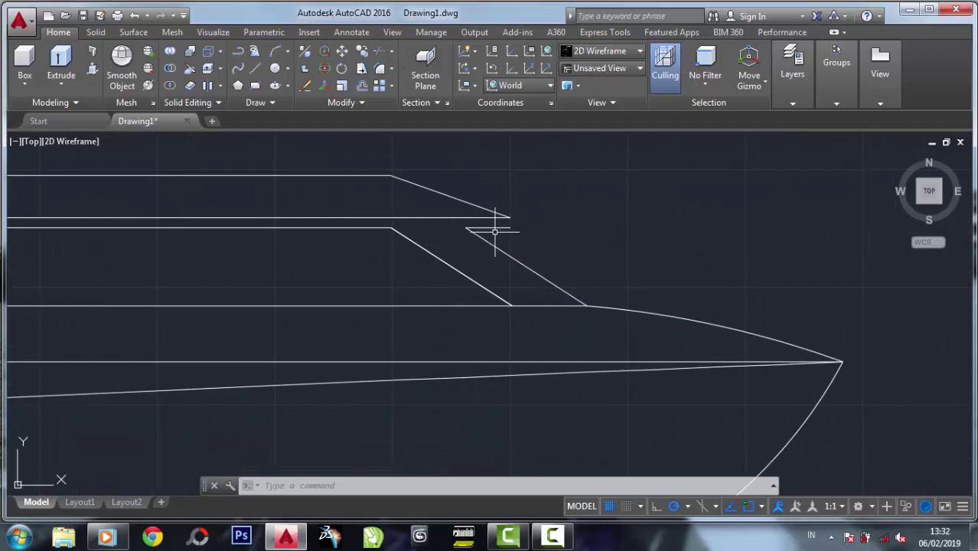
{"action": "scroll", "coordinate": [500, 228], "scroll_direction": "up", "scroll_amount": 2}
Move the slanted windshield line left, then shift it back further right
{"action": "left_click", "coordinate": [341, 50]}
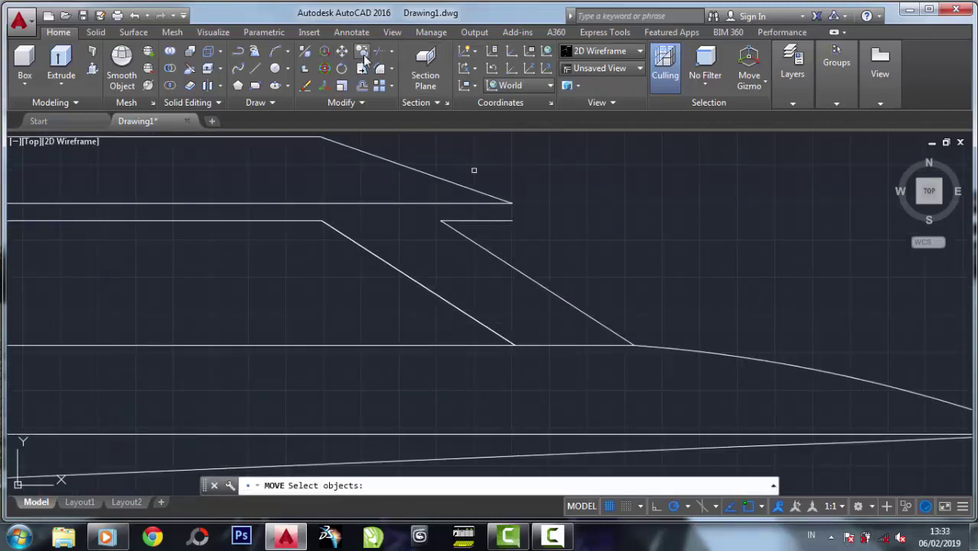
{"action": "left_click_drag", "start_coordinate": [474, 170], "coordinate": [443, 219]}
{"action": "key", "text": "Return"}
{"action": "left_click", "coordinate": [441, 221]}
{"action": "left_click", "coordinate": [355, 220]}
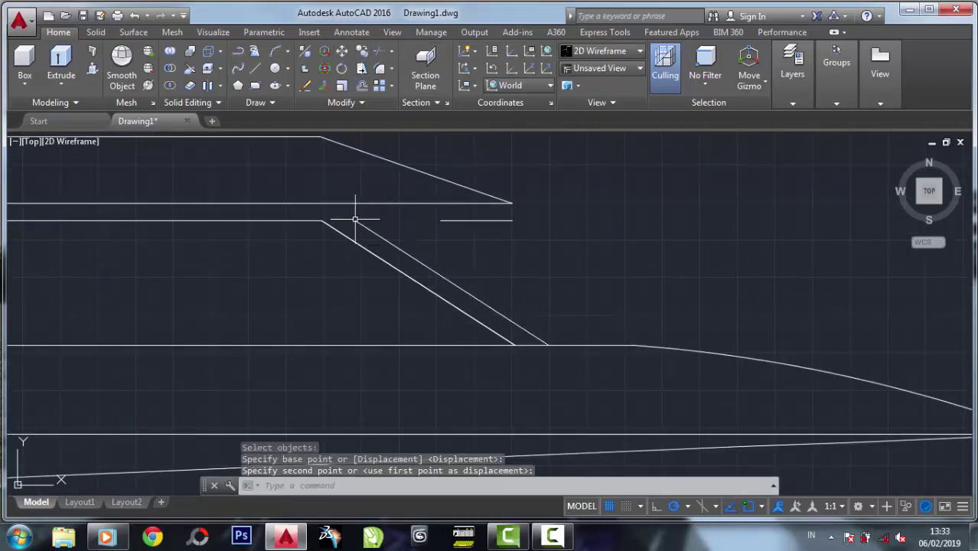
{"action": "left_click", "coordinate": [257, 70]}
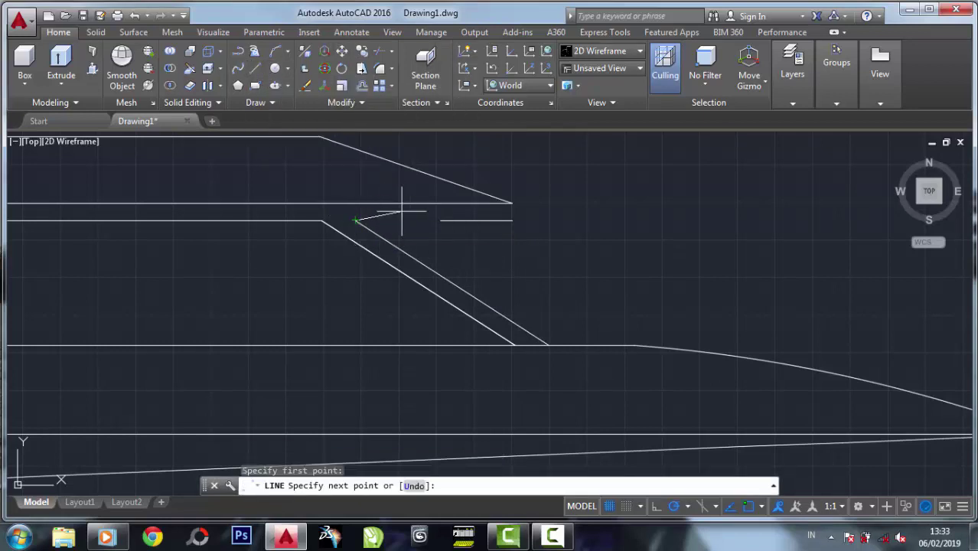
{"action": "left_click", "coordinate": [342, 51]}
{"action": "key", "text": "Return"}
{"action": "left_click", "coordinate": [356, 220]}
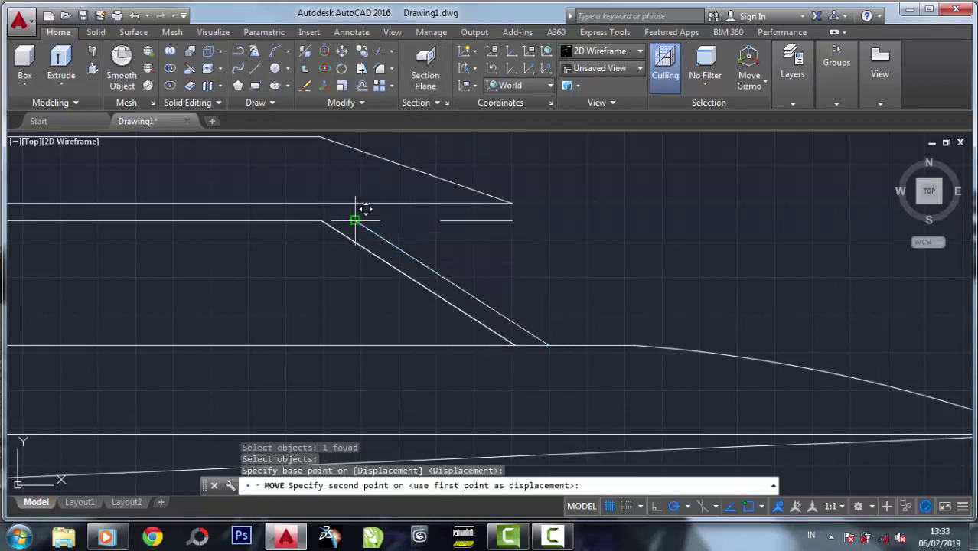
{"action": "left_click", "coordinate": [403, 220]}
Draw the short top line angled up to the deck edge
{"action": "type", "text": "l"}
{"action": "key", "text": "Return"}
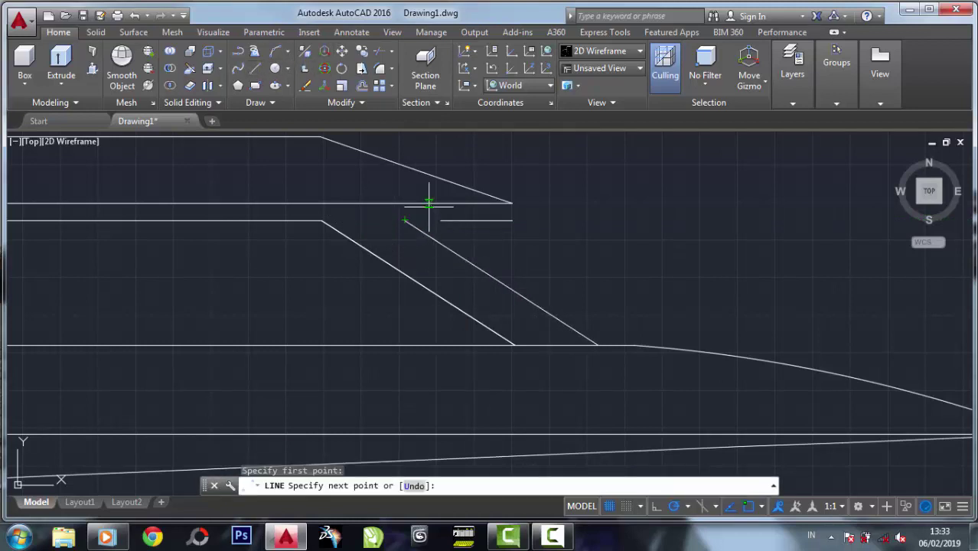
{"action": "scroll", "coordinate": [436, 212], "scroll_direction": "up", "scroll_amount": 4}
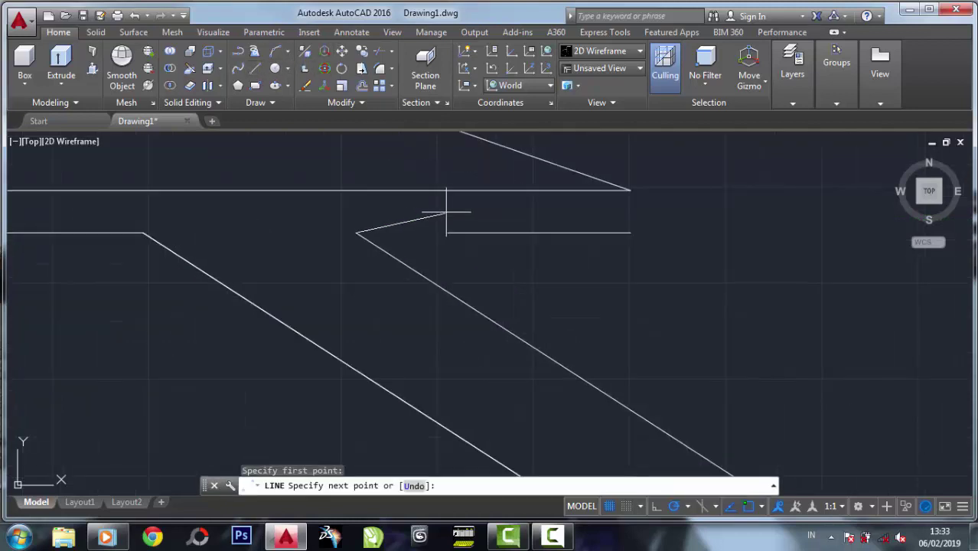
{"action": "left_click", "coordinate": [518, 200]}
{"action": "key", "text": "Return"}
{"action": "scroll", "coordinate": [407, 166], "scroll_direction": "down", "scroll_amount": 2}
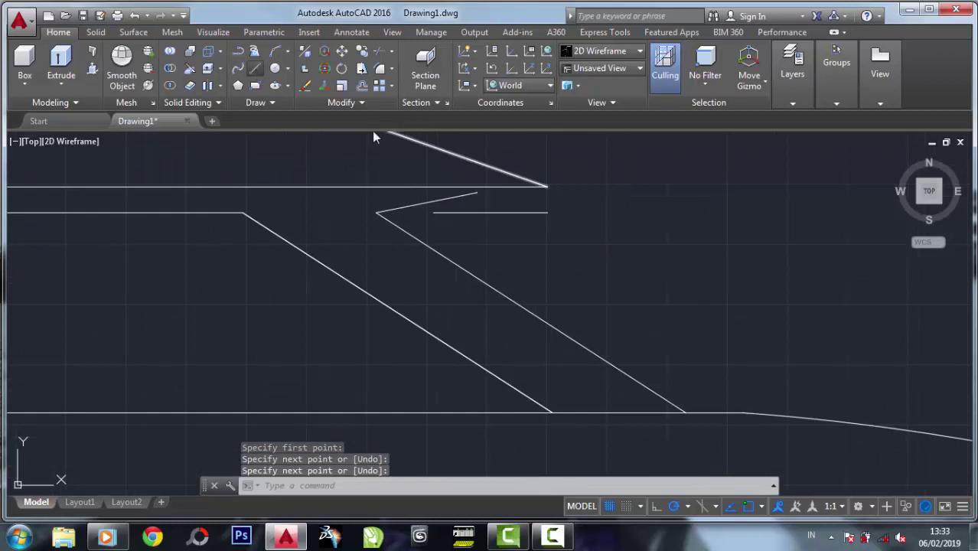
Draw the slanted pillar line ending on the bow curve
{"action": "type", "text": "l"}
{"action": "key", "text": "Return"}
{"action": "scroll", "coordinate": [385, 172], "scroll_direction": "up", "scroll_amount": 4}
{"action": "scroll", "coordinate": [557, 293], "scroll_direction": "up", "scroll_amount": 2}
{"action": "scroll", "coordinate": [714, 426], "scroll_direction": "up", "scroll_amount": 2}
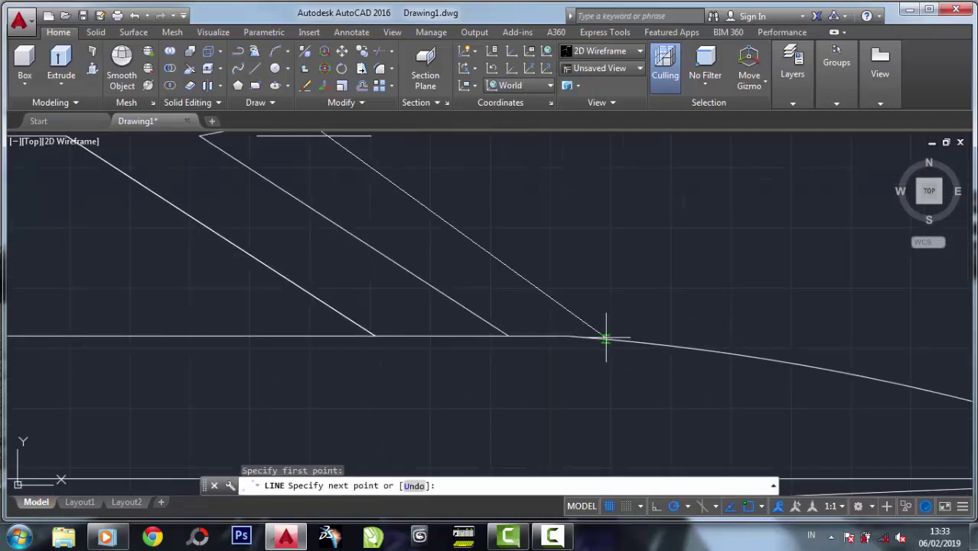
{"action": "left_click", "coordinate": [672, 348]}
{"action": "right_click", "coordinate": [671, 349]}
{"action": "left_click", "coordinate": [708, 357]}
{"action": "scroll", "coordinate": [500, 212], "scroll_direction": "down", "scroll_amount": 2}
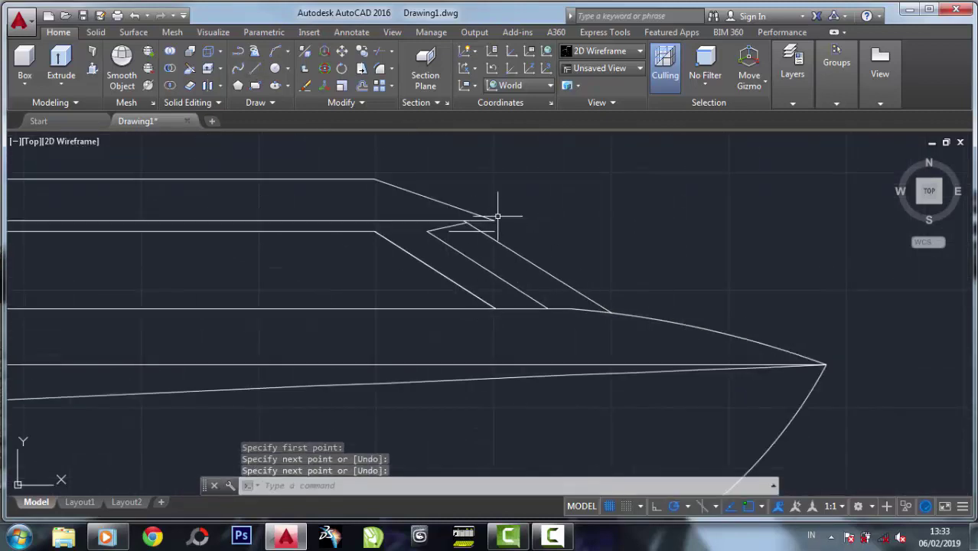
{"action": "scroll", "coordinate": [480, 204], "scroll_direction": "up", "scroll_amount": 2}
Abandon the first erase attempt and draw a new line at the windshield frame
{"action": "left_click", "coordinate": [305, 85]}
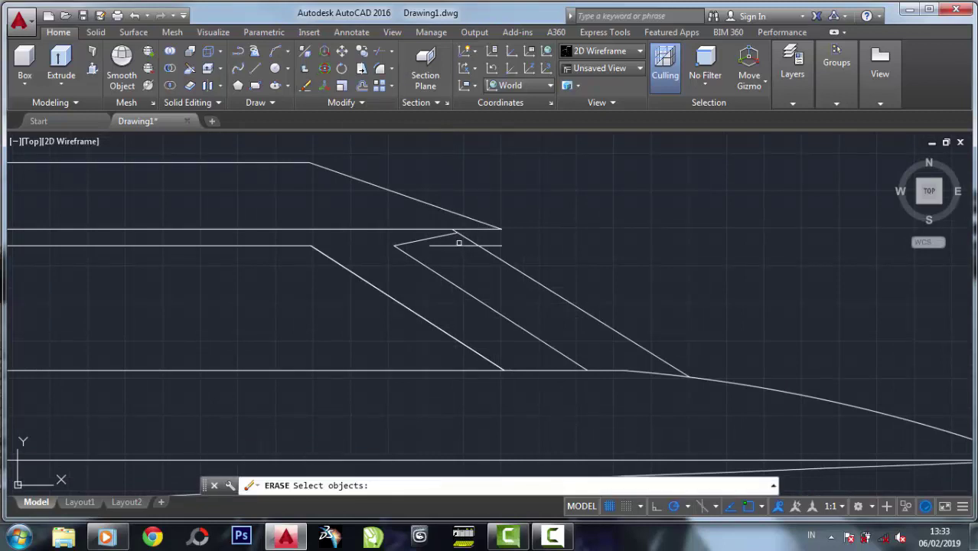
{"action": "left_click", "coordinate": [456, 245]}
{"action": "scroll", "coordinate": [464, 222], "scroll_direction": "up", "scroll_amount": 5}
{"action": "left_click", "coordinate": [455, 306]}
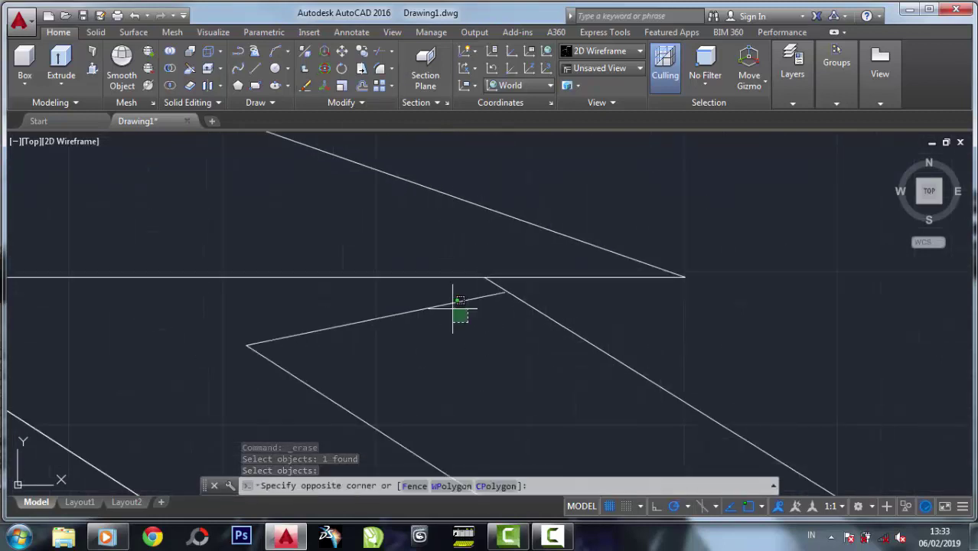
{"action": "left_click", "coordinate": [255, 68]}
{"action": "left_click", "coordinate": [576, 335]}
{"action": "right_click", "coordinate": [576, 335]}
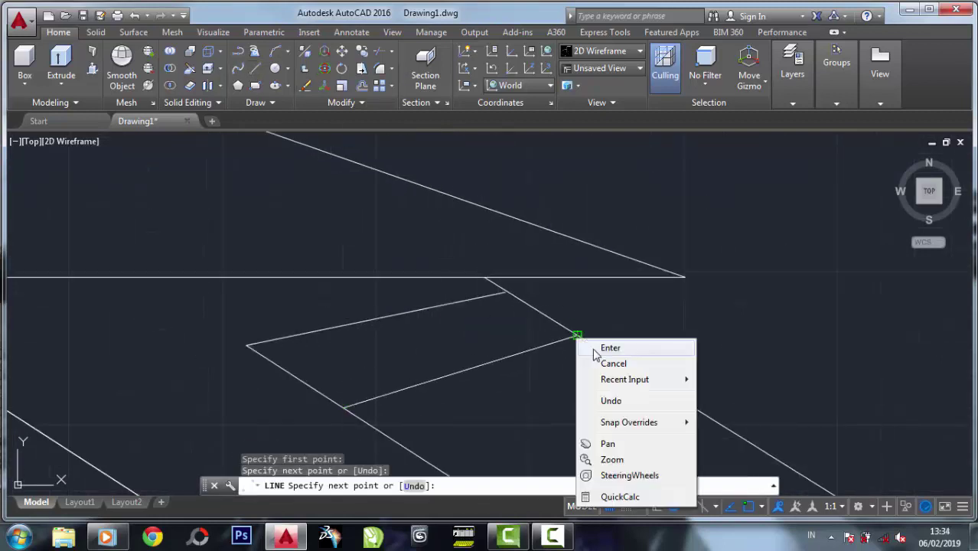
{"action": "left_click", "coordinate": [607, 344]}
{"action": "scroll", "coordinate": [360, 238], "scroll_direction": "down", "scroll_amount": 3}
Erase the short cross line and draw a horizontal top line from the frame corner to the diagonal
{"action": "left_click", "coordinate": [304, 85]}
{"action": "left_click_drag", "start_coordinate": [382, 300], "coordinate": [349, 264]}
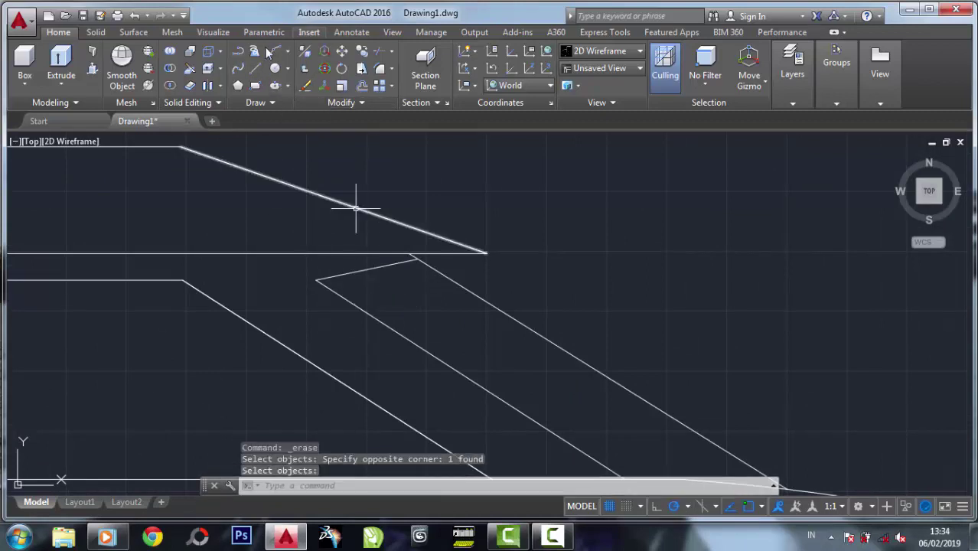
{"action": "key", "text": "Return"}
{"action": "type", "text": "l"}
{"action": "key", "text": "Return"}
{"action": "left_click", "coordinate": [316, 280]}
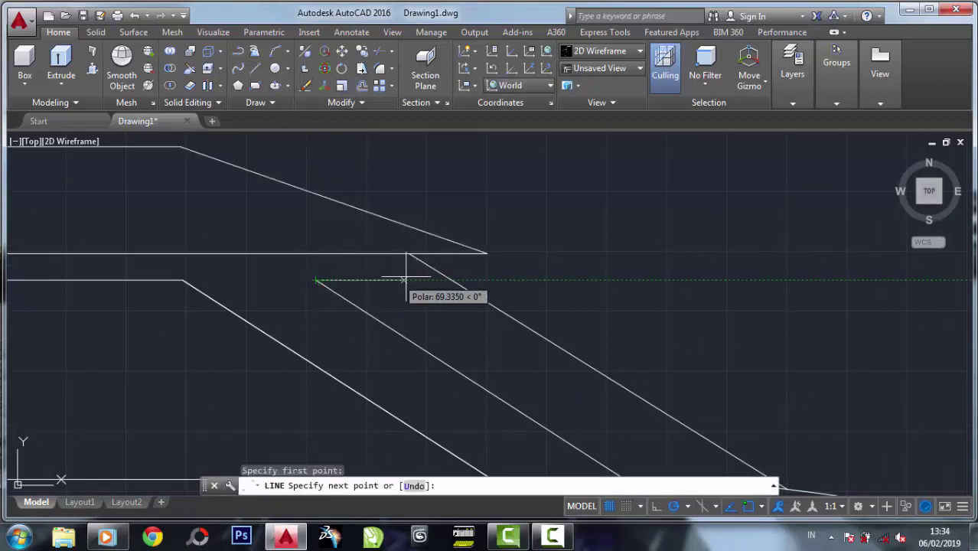
{"action": "left_click", "coordinate": [492, 280]}
{"action": "right_click", "coordinate": [491, 280]}
{"action": "left_click", "coordinate": [506, 294]}
{"action": "scroll", "coordinate": [472, 233], "scroll_direction": "down", "scroll_amount": 2}
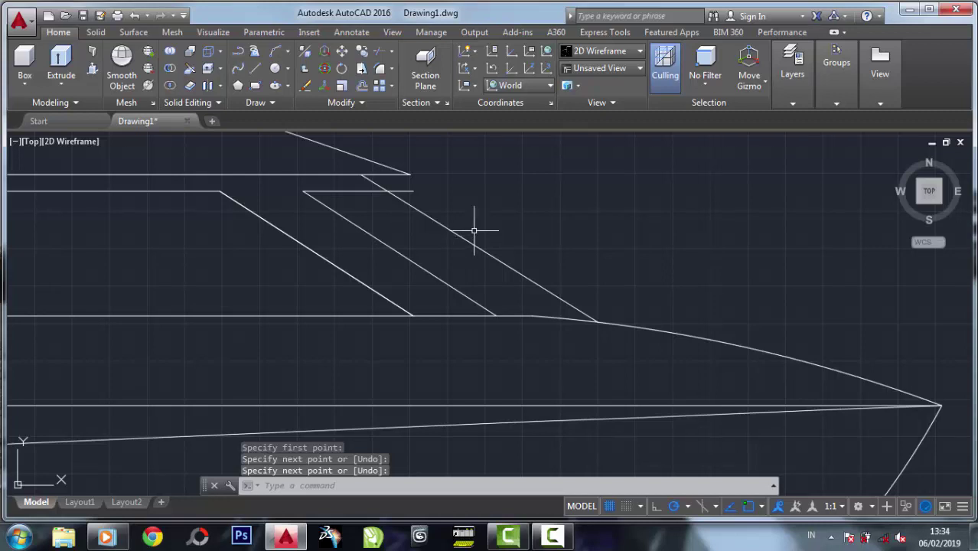
{"action": "middle_click_drag", "start_coordinate": [475, 230], "coordinate": [576, 293]}
Trim the overhang using the slanted line as the cutting edge
{"action": "left_click", "coordinate": [380, 50]}
{"action": "left_click_drag", "start_coordinate": [535, 242], "coordinate": [519, 305]}
{"action": "key", "text": "Return"}
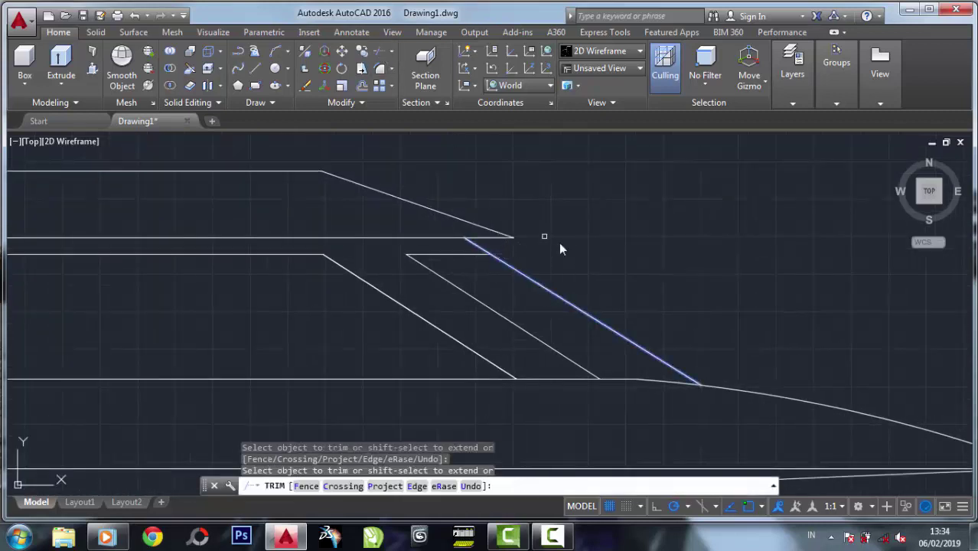
{"action": "key", "text": "Return"}
{"action": "scroll", "coordinate": [498, 284], "scroll_direction": "down", "scroll_amount": 3}
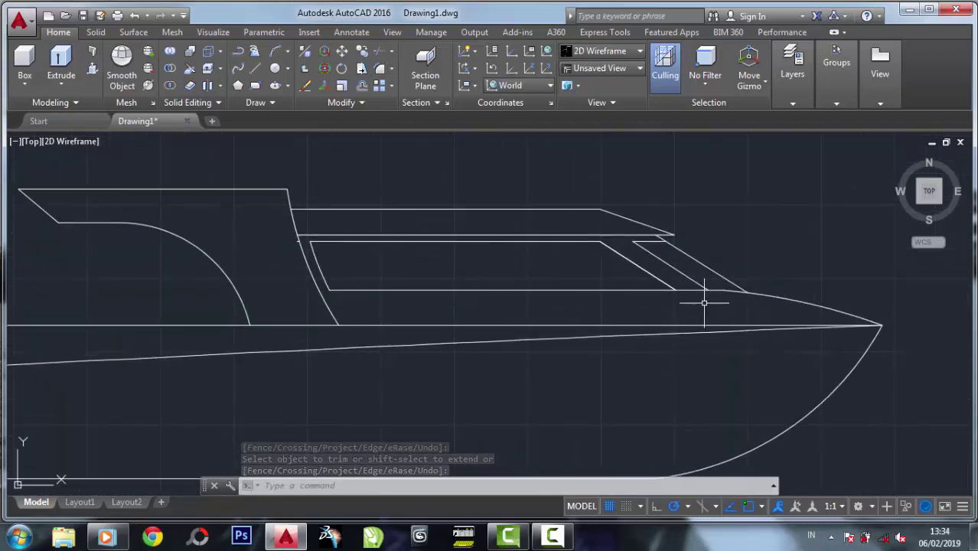
Draw a horizontal line beneath the aft roof edge, from its upper-left corner to the right corner
{"action": "scroll", "coordinate": [703, 299], "scroll_direction": "down", "scroll_amount": 1}
{"action": "scroll", "coordinate": [555, 275], "scroll_direction": "down", "scroll_amount": 2}
{"action": "scroll", "coordinate": [567, 229], "scroll_direction": "up", "scroll_amount": 2}
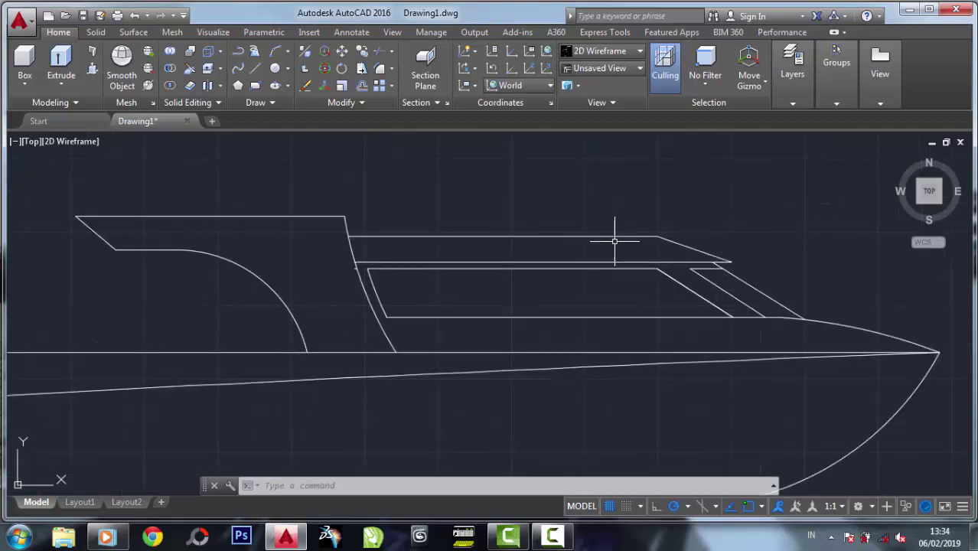
{"action": "scroll", "coordinate": [551, 249], "scroll_direction": "down", "scroll_amount": 2}
{"action": "scroll", "coordinate": [541, 251], "scroll_direction": "up", "scroll_amount": 3}
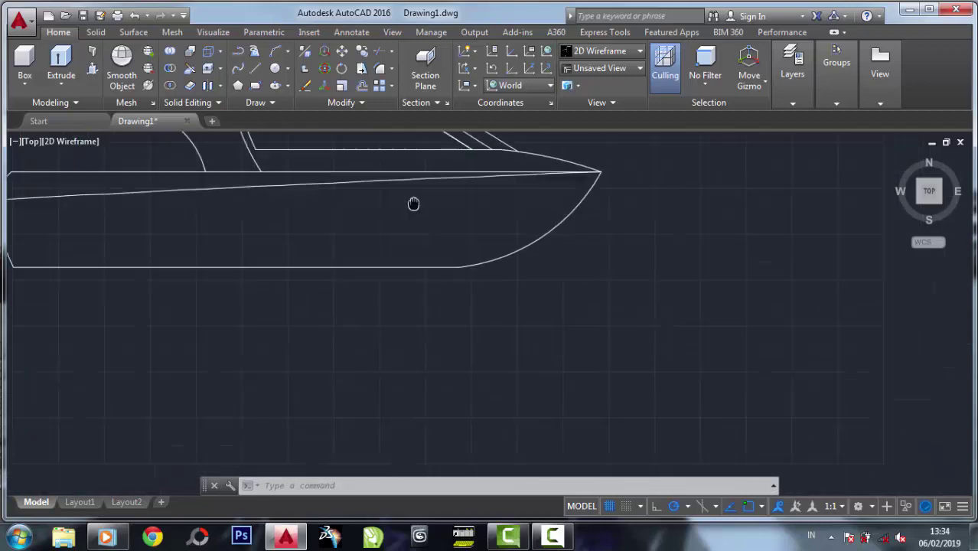
{"action": "scroll", "coordinate": [398, 197], "scroll_direction": "down", "scroll_amount": 1}
{"action": "scroll", "coordinate": [390, 197], "scroll_direction": "down", "scroll_amount": 4}
{"action": "scroll", "coordinate": [393, 223], "scroll_direction": "up", "scroll_amount": 4}
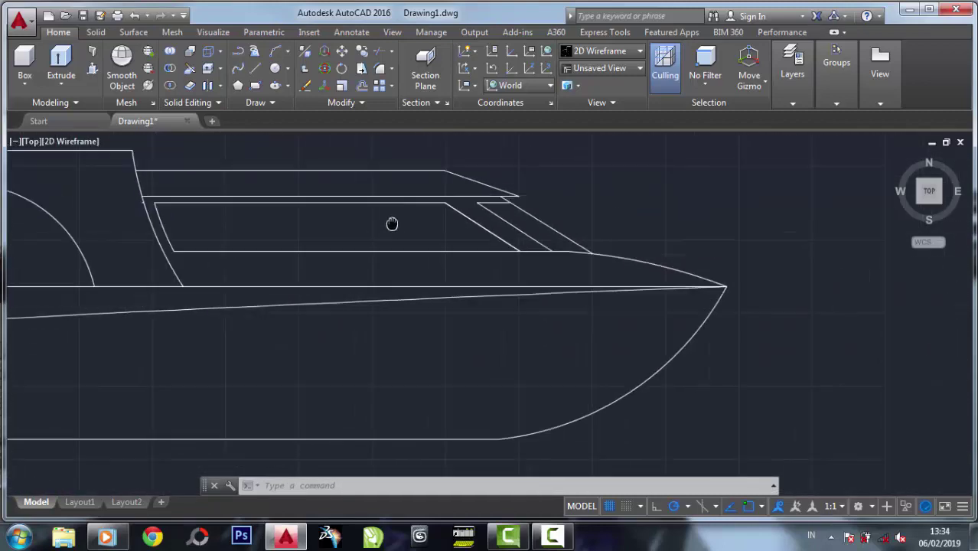
{"action": "scroll", "coordinate": [255, 229], "scroll_direction": "up", "scroll_amount": 2}
{"action": "scroll", "coordinate": [255, 228], "scroll_direction": "down", "scroll_amount": 3}
{"action": "scroll", "coordinate": [512, 258], "scroll_direction": "up", "scroll_amount": 2}
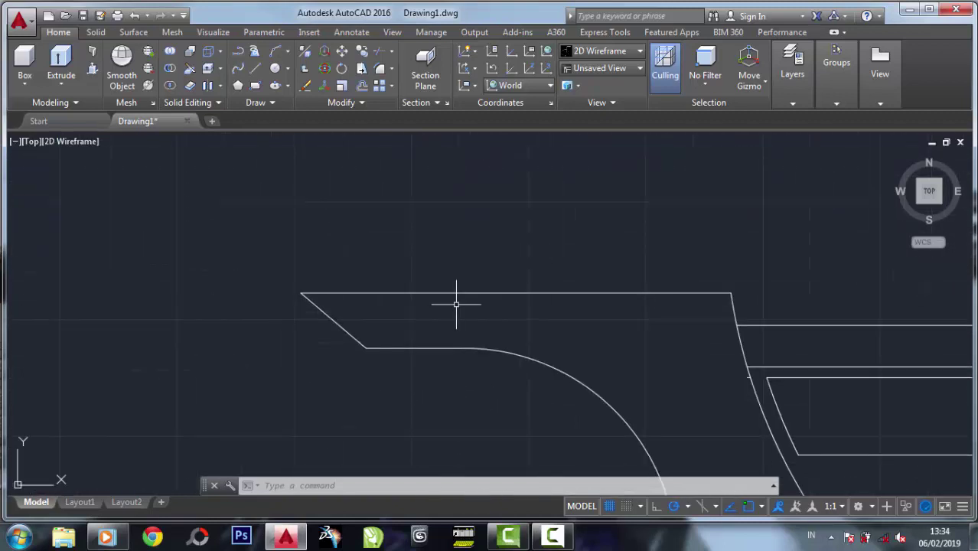
{"action": "middle_click_drag", "start_coordinate": [458, 301], "coordinate": [192, 146]}
{"action": "type", "text": "l"}
{"action": "key", "text": "Return"}
{"action": "left_click", "coordinate": [230, 304]}
{"action": "left_click", "coordinate": [900, 291]}
{"action": "right_click", "coordinate": [903, 306]}
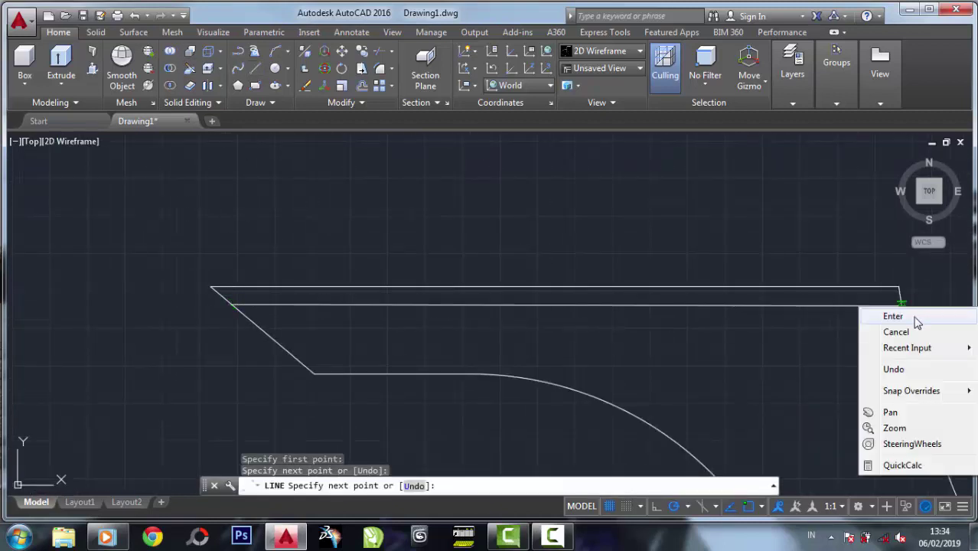
{"action": "left_click", "coordinate": [893, 317]}
{"action": "scroll", "coordinate": [225, 201], "scroll_direction": "up", "scroll_amount": 2}
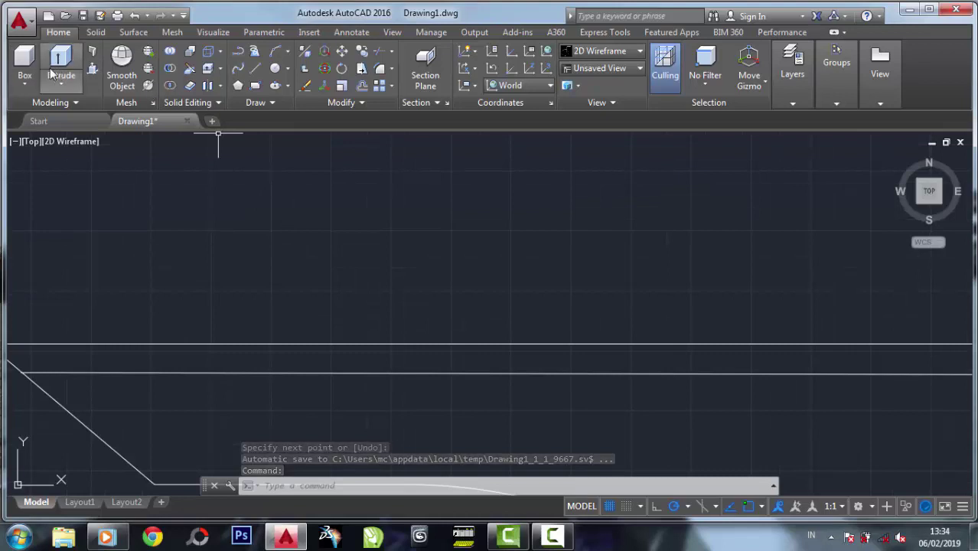
Draw the rooftop rectangle above the upper cabin roof
{"action": "left_click", "coordinate": [255, 85]}
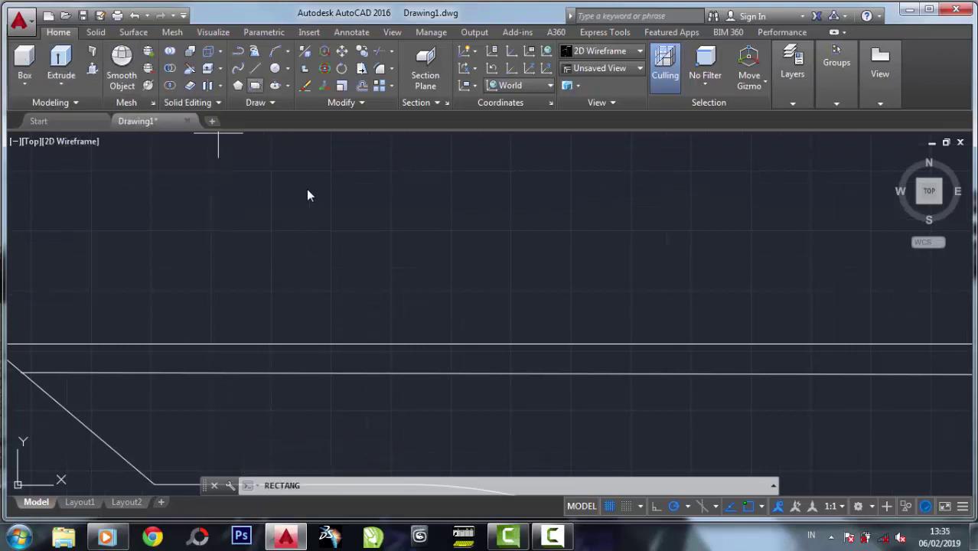
{"action": "left_click", "coordinate": [284, 179]}
{"action": "scroll", "coordinate": [490, 229], "scroll_direction": "down", "scroll_amount": 1}
{"action": "left_click", "coordinate": [613, 283]}
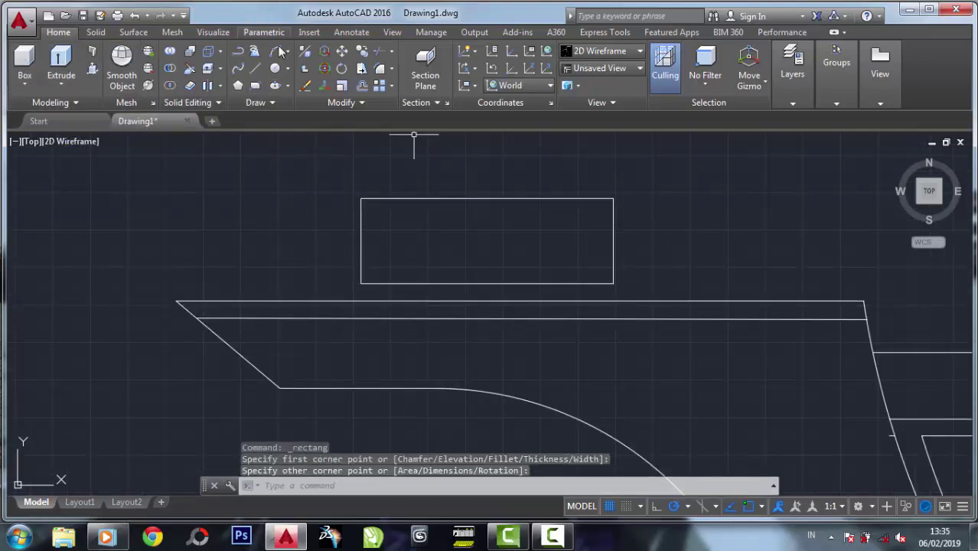
Move the rooftop rectangle by its bottom midpoint down to the deck, then back higher above it
{"action": "left_click", "coordinate": [342, 50]}
{"action": "left_click", "coordinate": [646, 233]}
{"action": "left_click", "coordinate": [496, 203]}
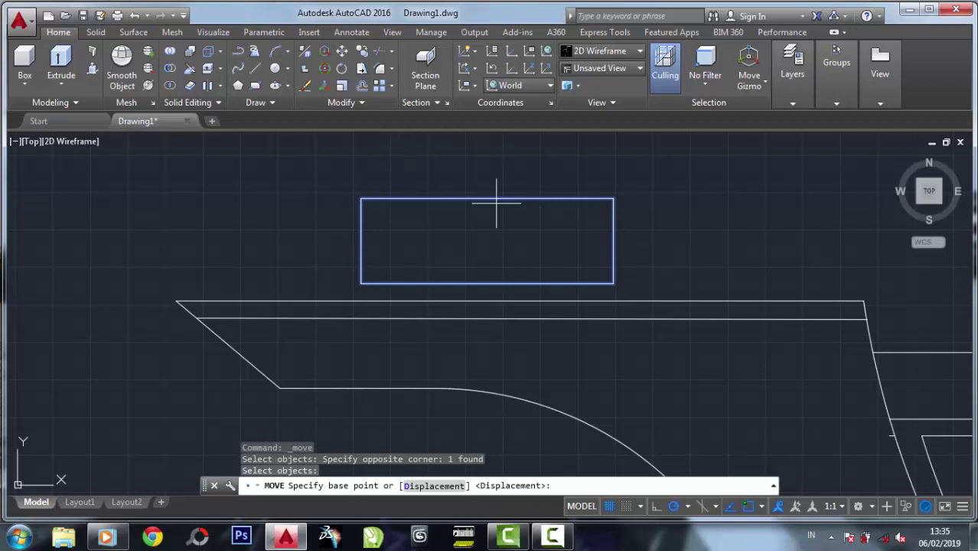
{"action": "left_click", "coordinate": [488, 287]}
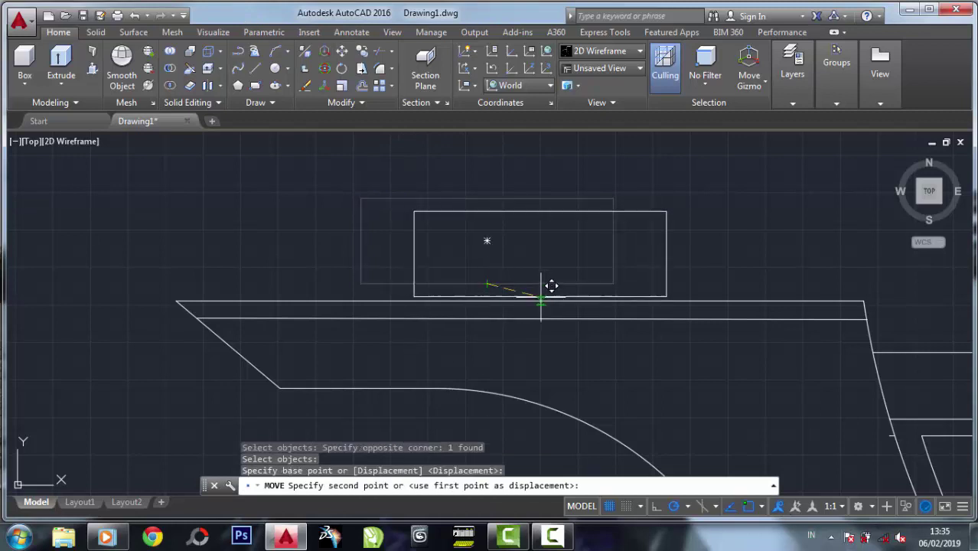
{"action": "left_click", "coordinate": [490, 303]}
{"action": "left_click", "coordinate": [341, 50]}
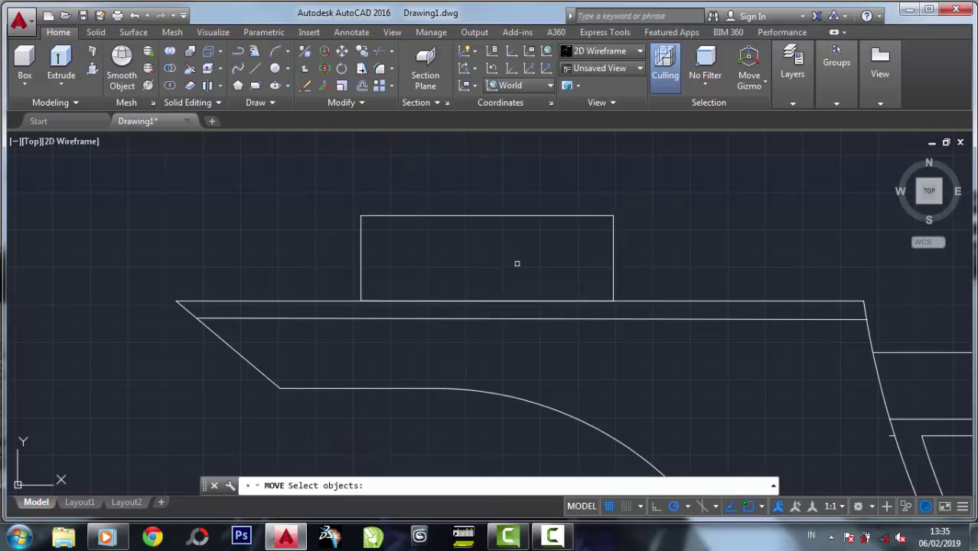
{"action": "left_click", "coordinate": [515, 262]}
{"action": "left_click", "coordinate": [497, 306]}
{"action": "key", "text": "Return"}
{"action": "left_click", "coordinate": [487, 300]}
{"action": "left_click", "coordinate": [498, 204]}
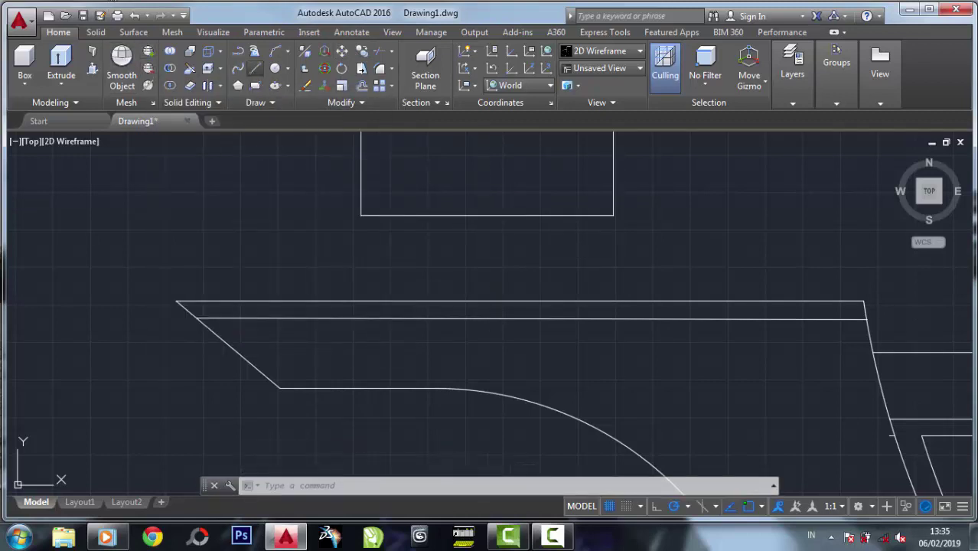
Draw a narrow post rectangle from the rooftop's lower-left corner down to the deck
{"action": "left_click", "coordinate": [255, 68]}
{"action": "left_click", "coordinate": [255, 85]}
{"action": "left_click", "coordinate": [361, 215]}
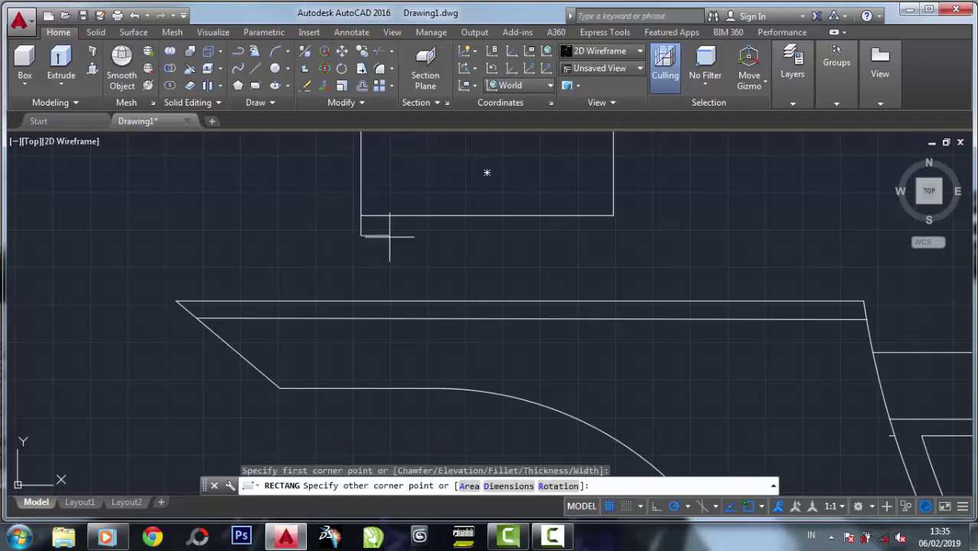
{"action": "left_click", "coordinate": [381, 300]}
Mirror the post across the rooftop's vertical centre line, keeping the original post
{"action": "left_click", "coordinate": [362, 103]}
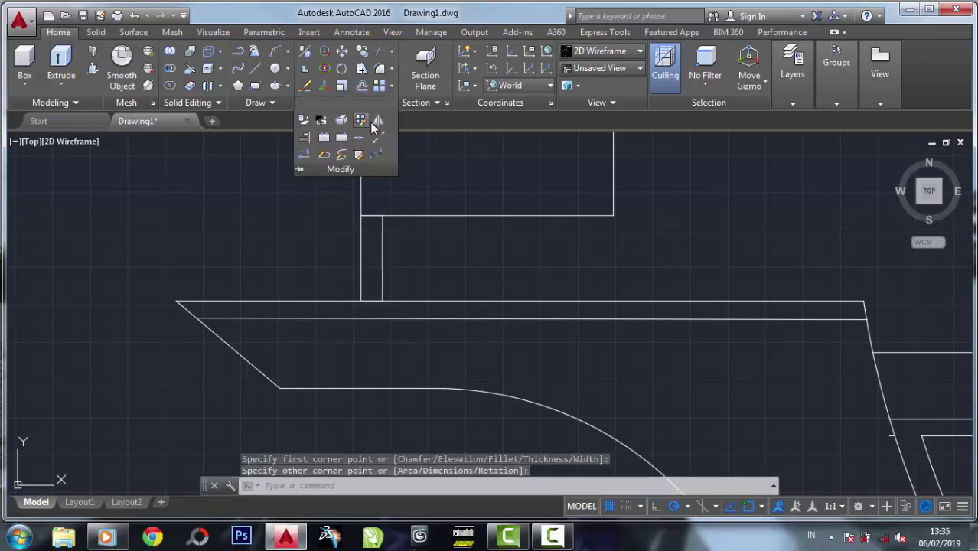
{"action": "left_click", "coordinate": [370, 126]}
{"action": "left_click_drag", "start_coordinate": [411, 280], "coordinate": [375, 260]}
{"action": "key", "text": "Return"}
{"action": "left_click", "coordinate": [488, 216]}
{"action": "left_click", "coordinate": [487, 302]}
{"action": "right_click", "coordinate": [488, 303]}
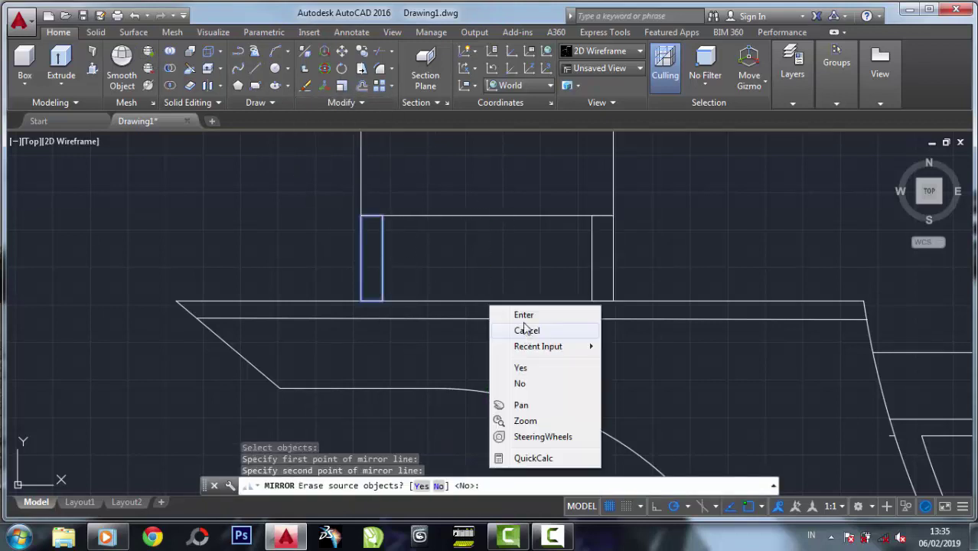
{"action": "left_click", "coordinate": [521, 313]}
{"action": "scroll", "coordinate": [291, 222], "scroll_direction": "down", "scroll_amount": 5}
{"action": "middle_click_drag", "start_coordinate": [525, 238], "coordinate": [435, 217]}
{"action": "scroll", "coordinate": [428, 215], "scroll_direction": "down", "scroll_amount": 3}
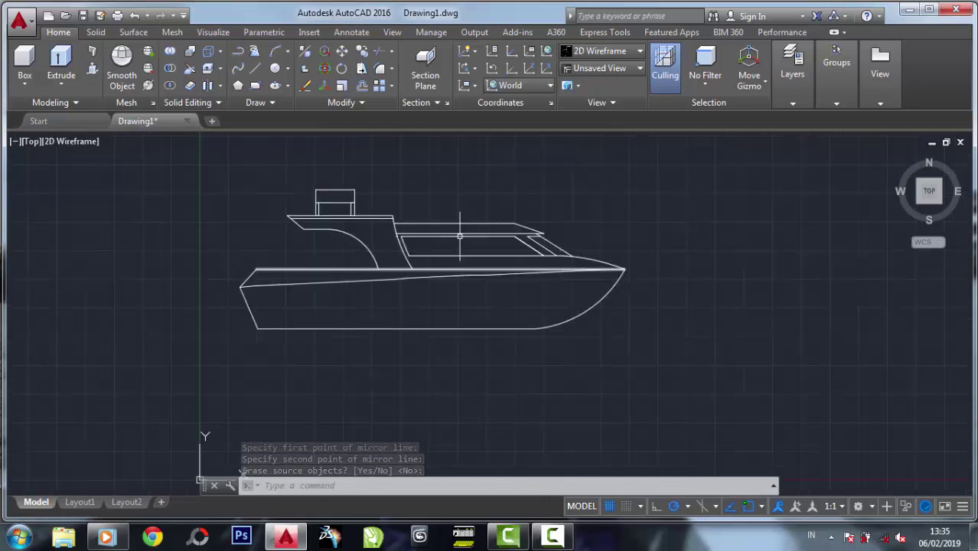
{"action": "scroll", "coordinate": [393, 204], "scroll_direction": "up", "scroll_amount": 6}
Move the rooftop rectangle down onto the posts
{"action": "left_click", "coordinate": [342, 51]}
{"action": "left_click_drag", "start_coordinate": [599, 250], "coordinate": [490, 230]}
{"action": "key", "text": "Return"}
{"action": "left_click", "coordinate": [407, 292]}
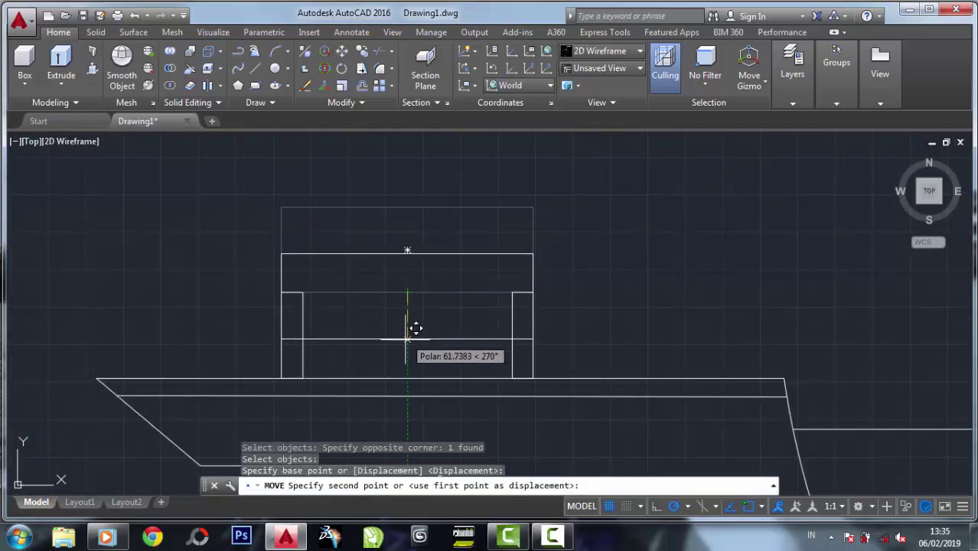
Trim the post lines inside the rooftop rectangle, using the frame as cutting edges
{"action": "left_click", "coordinate": [408, 347]}
{"action": "left_click", "coordinate": [380, 52]}
{"action": "left_click", "coordinate": [388, 366]}
{"action": "left_click", "coordinate": [319, 301]}
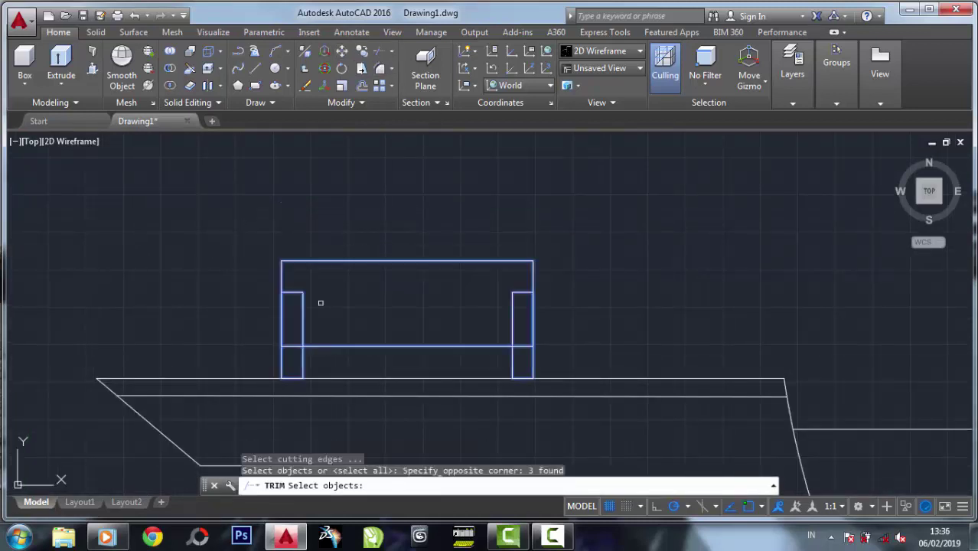
{"action": "key", "text": "Return"}
{"action": "left_click_drag", "start_coordinate": [528, 321], "coordinate": [504, 280]}
{"action": "key", "text": "Return"}
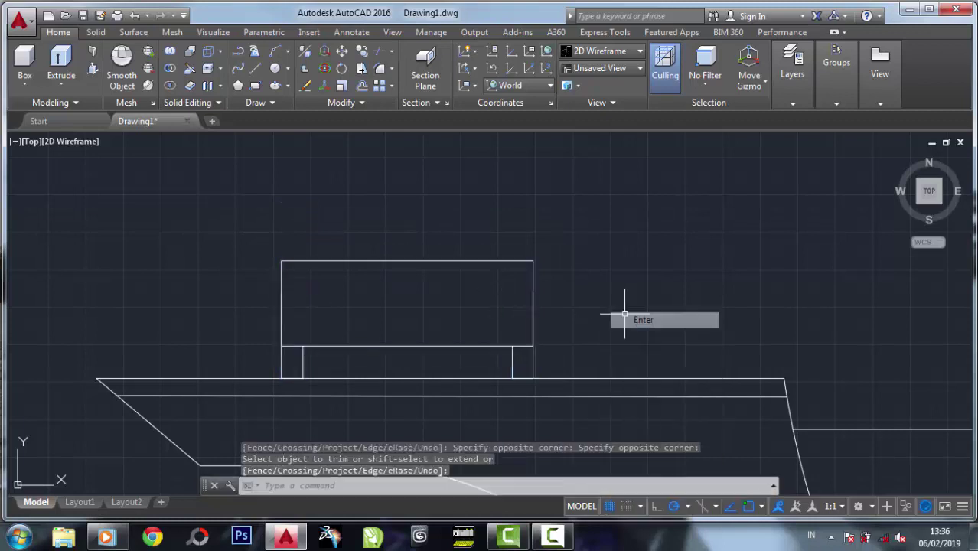
{"action": "scroll", "coordinate": [335, 307], "scroll_direction": "down", "scroll_amount": 3}
{"action": "scroll", "coordinate": [382, 317], "scroll_direction": "up", "scroll_amount": 5}
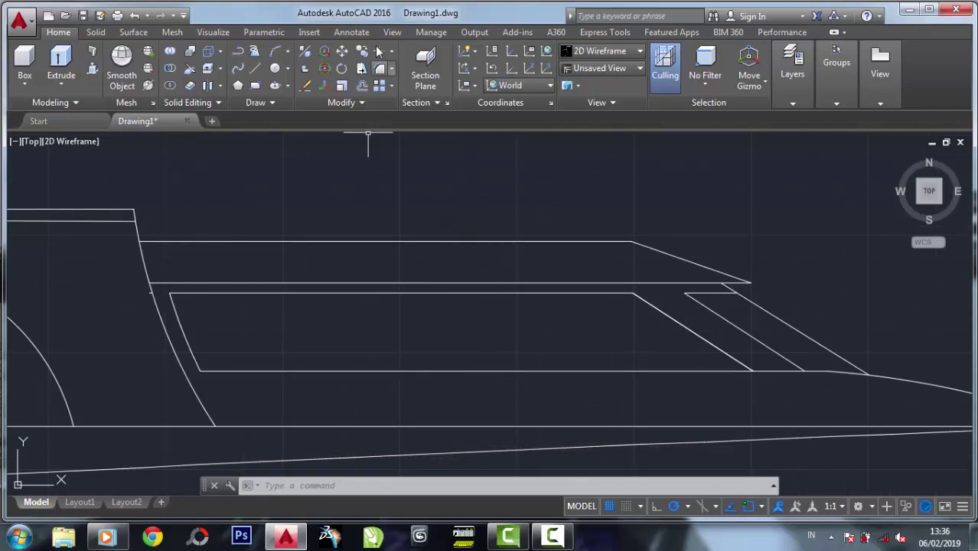
Copy the horizontal roof line slightly upward
{"action": "left_click", "coordinate": [341, 52]}
{"action": "left_click_drag", "start_coordinate": [227, 267], "coordinate": [153, 291]}
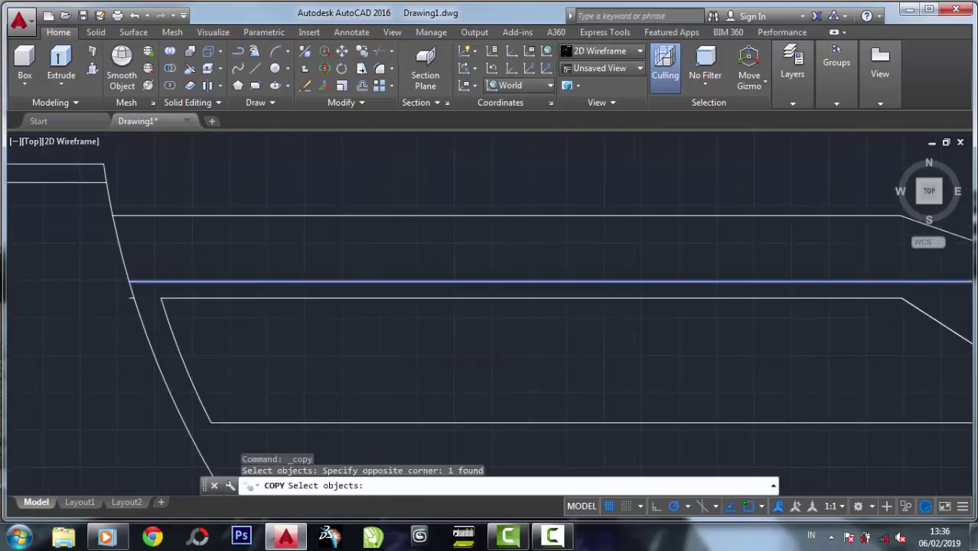
{"action": "key", "text": "Return"}
{"action": "left_click", "coordinate": [135, 273]}
{"action": "left_click", "coordinate": [131, 252]}
{"action": "key", "text": "Return"}
{"action": "scroll", "coordinate": [107, 226], "scroll_direction": "down", "scroll_amount": 2}
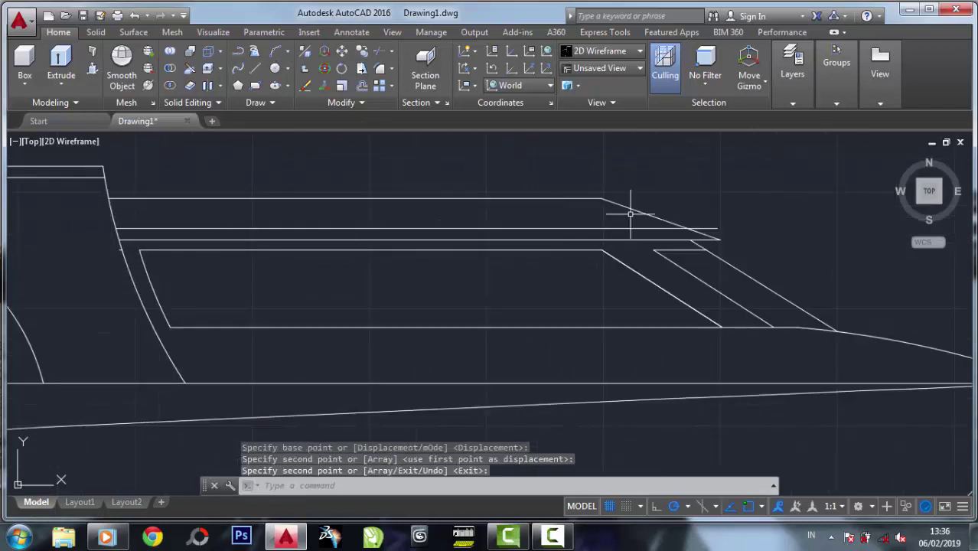
Trim the copied line's end back to the sloped front roof edge
{"action": "left_click", "coordinate": [380, 51]}
{"action": "left_click", "coordinate": [647, 216]}
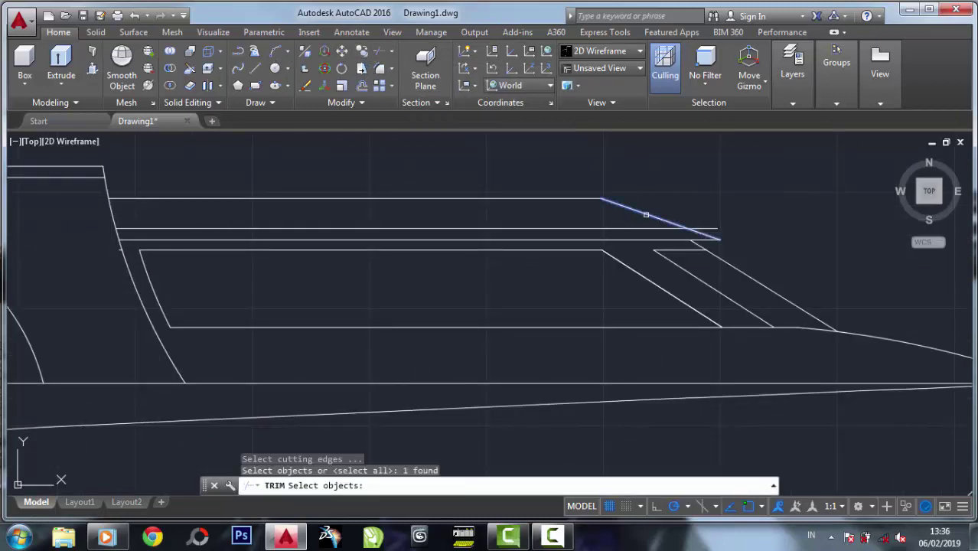
{"action": "key", "text": "Return"}
{"action": "left_click", "coordinate": [705, 218]}
{"action": "left_click", "coordinate": [710, 223]}
{"action": "key", "text": "Escape"}
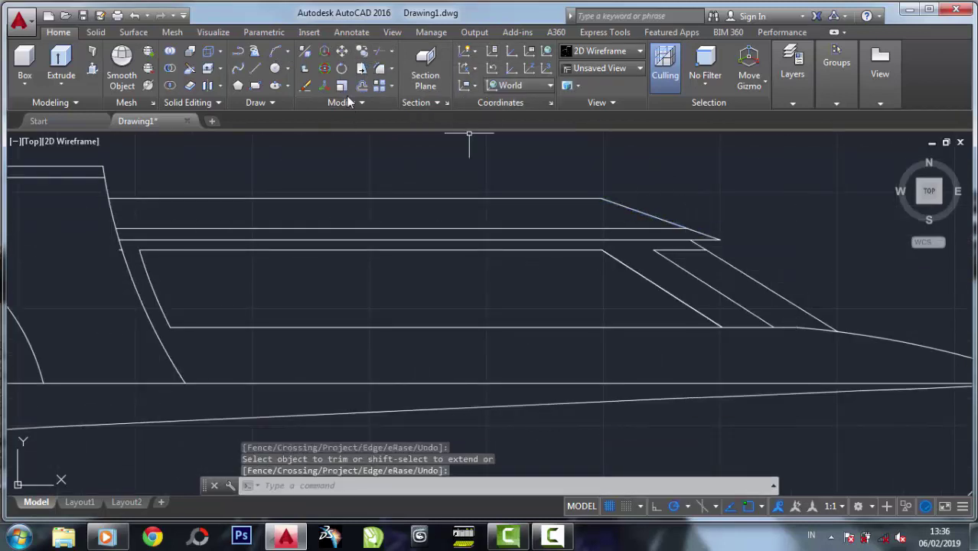
{"action": "scroll", "coordinate": [251, 244], "scroll_direction": "down", "scroll_amount": 3}
{"action": "scroll", "coordinate": [251, 244], "scroll_direction": "up", "scroll_amount": 4}
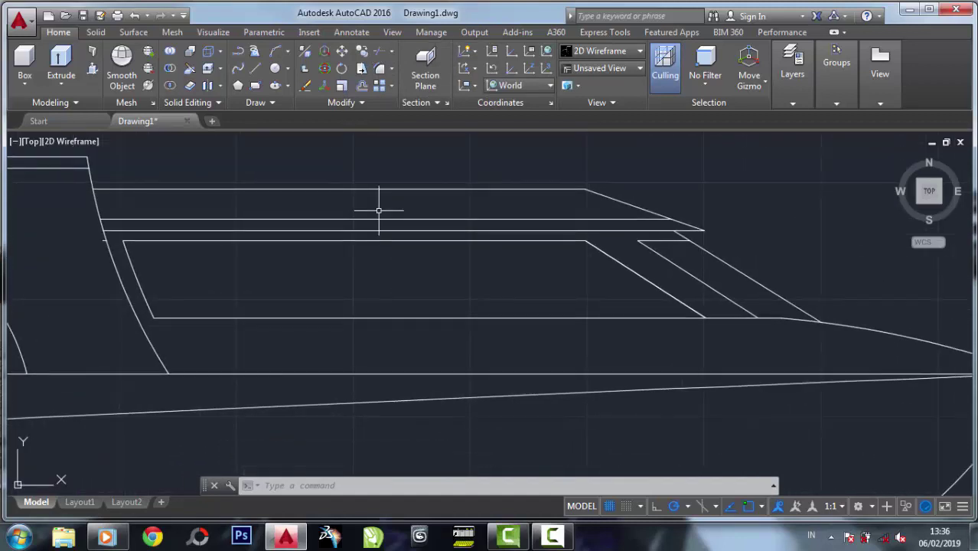
{"action": "left_click", "coordinate": [289, 102]}
{"action": "left_click", "coordinate": [238, 137]}
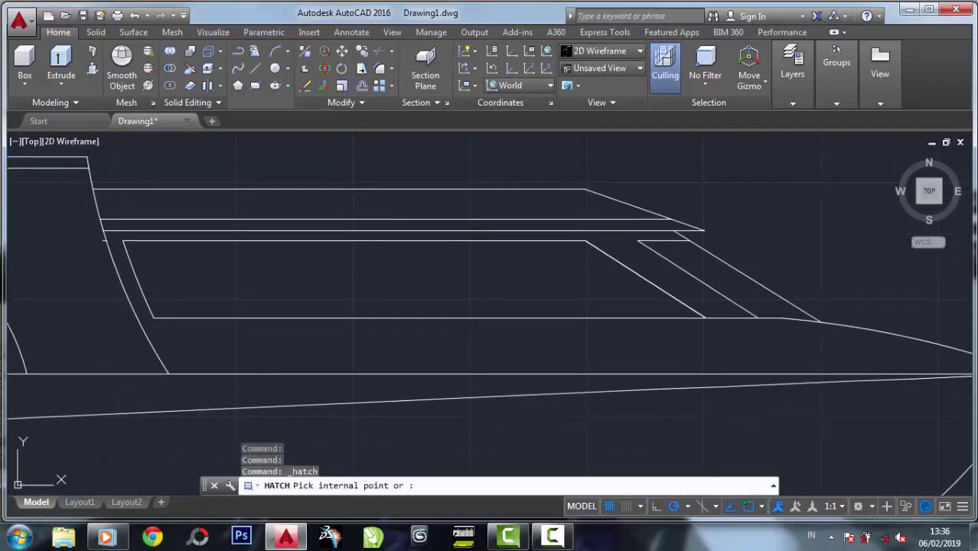
Hatch the strip between the two roof lines with SOLID fill in black (0,0,0)
{"action": "left_click", "coordinate": [256, 225]}
{"action": "left_click", "coordinate": [256, 226]}
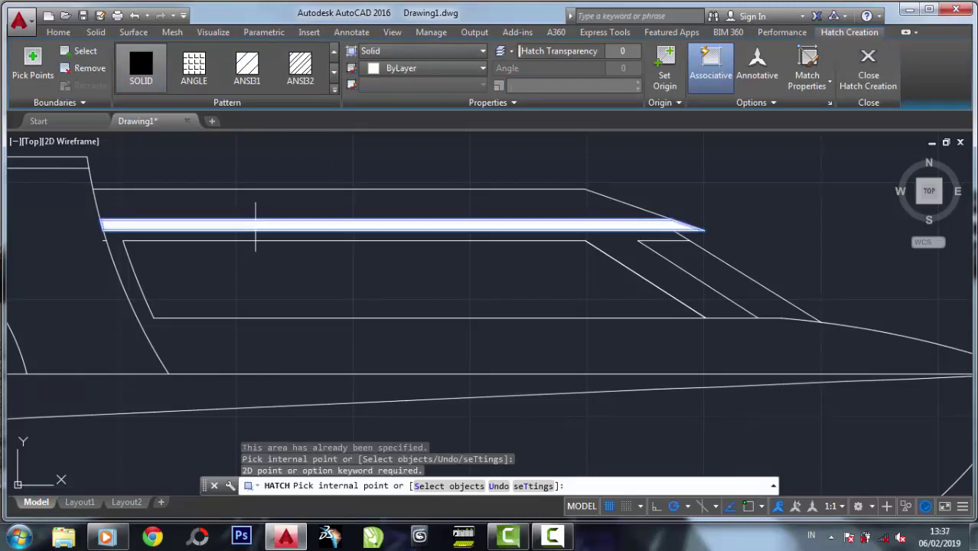
{"action": "right_click", "coordinate": [256, 225]}
{"action": "left_click", "coordinate": [403, 72]}
{"action": "left_click", "coordinate": [403, 69]}
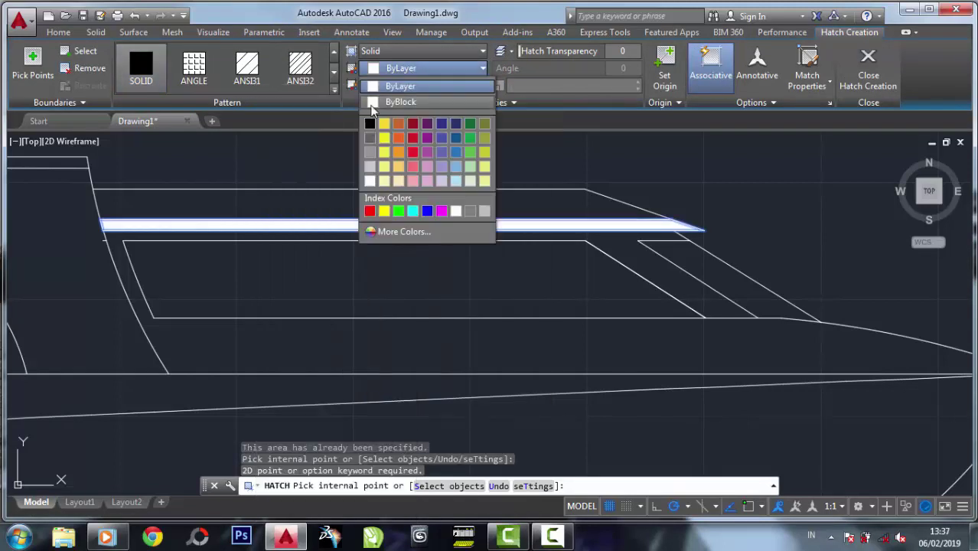
{"action": "left_click", "coordinate": [368, 132]}
{"action": "right_click", "coordinate": [317, 140]}
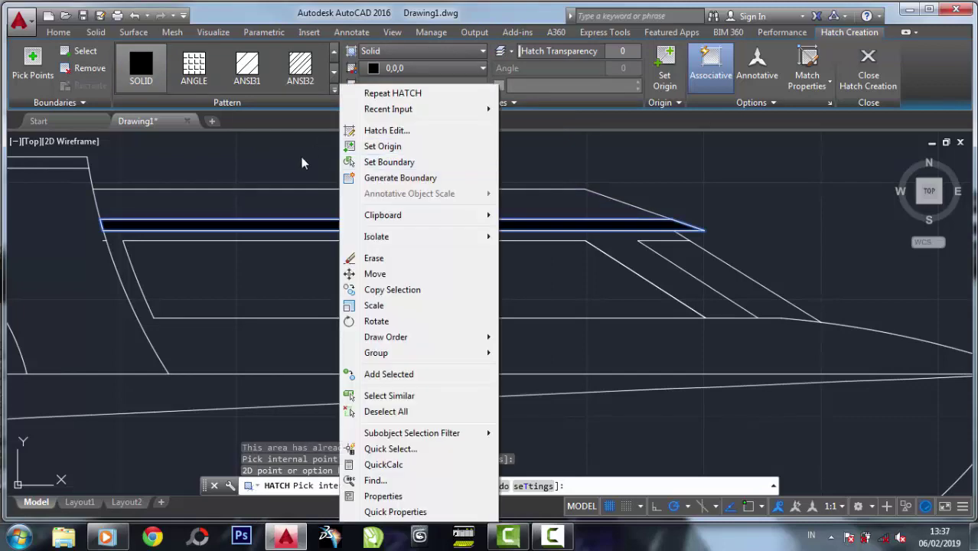
{"action": "left_click", "coordinate": [303, 161]}
{"action": "left_click", "coordinate": [632, 173]}
{"action": "key", "text": "Return"}
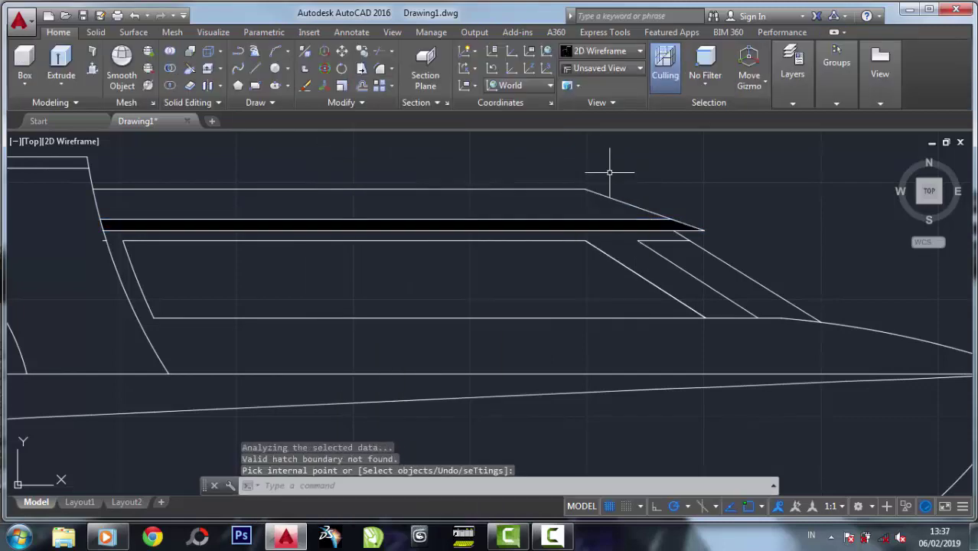
{"action": "scroll", "coordinate": [518, 240], "scroll_direction": "down", "scroll_amount": 3}
{"action": "scroll", "coordinate": [637, 203], "scroll_direction": "up", "scroll_amount": 3}
{"action": "scroll", "coordinate": [427, 237], "scroll_direction": "down", "scroll_amount": 4}
{"action": "scroll", "coordinate": [427, 236], "scroll_direction": "up", "scroll_amount": 4}
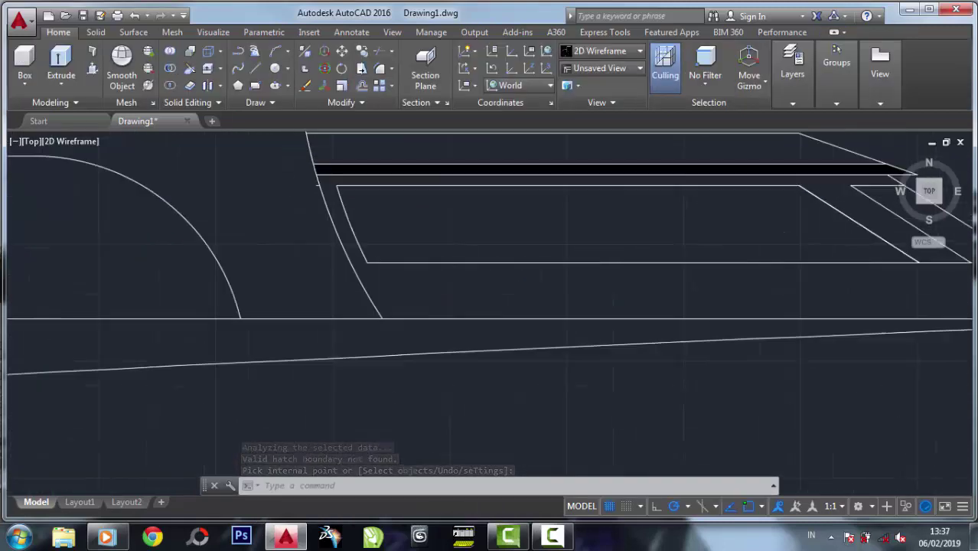
{"action": "scroll", "coordinate": [363, 193], "scroll_direction": "down", "scroll_amount": 3}
{"action": "scroll", "coordinate": [375, 207], "scroll_direction": "up", "scroll_amount": 4}
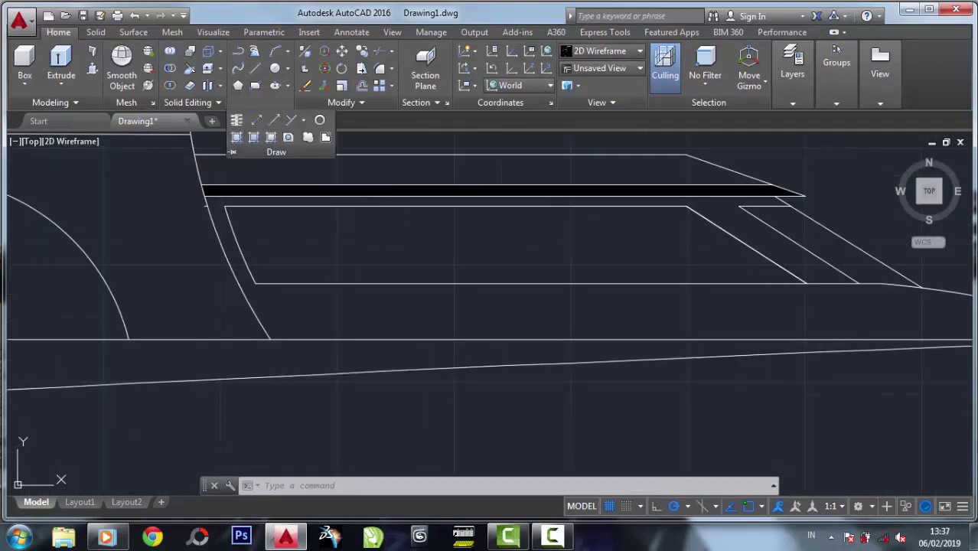
Hatch the large cabin window and the small front window with solid Blue fill
{"action": "left_click", "coordinate": [237, 120]}
{"action": "left_click", "coordinate": [460, 68]}
{"action": "left_click", "coordinate": [427, 227]}
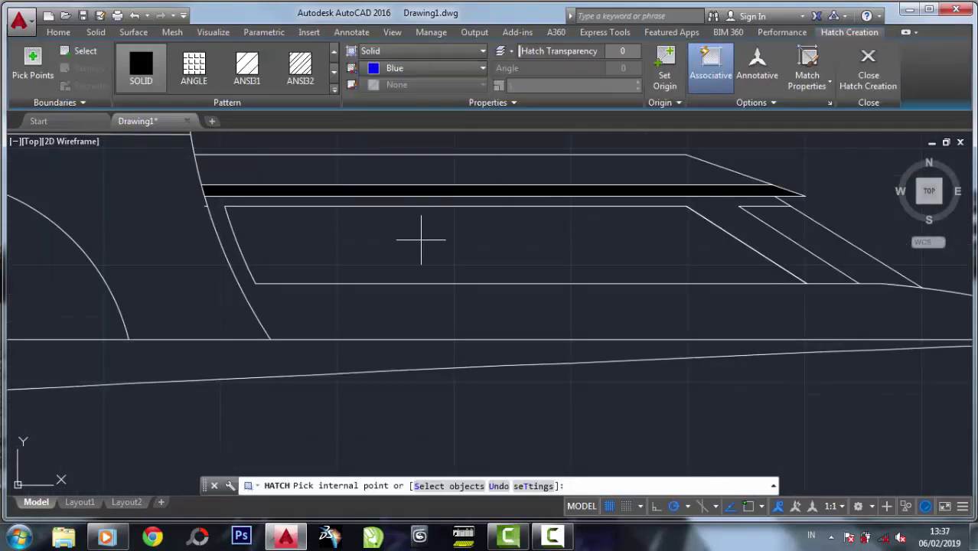
{"action": "left_click", "coordinate": [454, 250]}
{"action": "left_click", "coordinate": [788, 216]}
{"action": "right_click", "coordinate": [780, 215]}
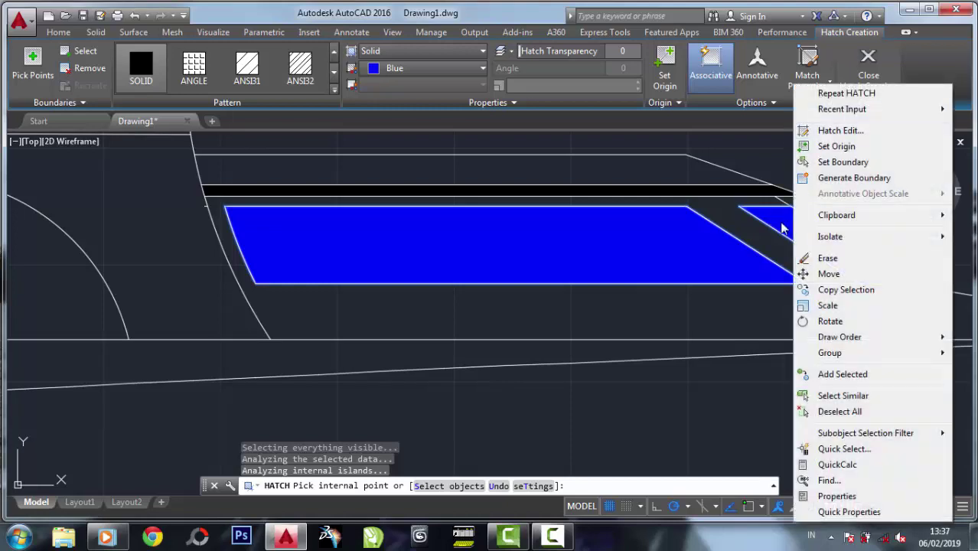
{"action": "left_click", "coordinate": [780, 213]}
{"action": "key", "text": "Return"}
{"action": "scroll", "coordinate": [554, 202], "scroll_direction": "down", "scroll_amount": 4}
{"action": "scroll", "coordinate": [535, 218], "scroll_direction": "up", "scroll_amount": 2}
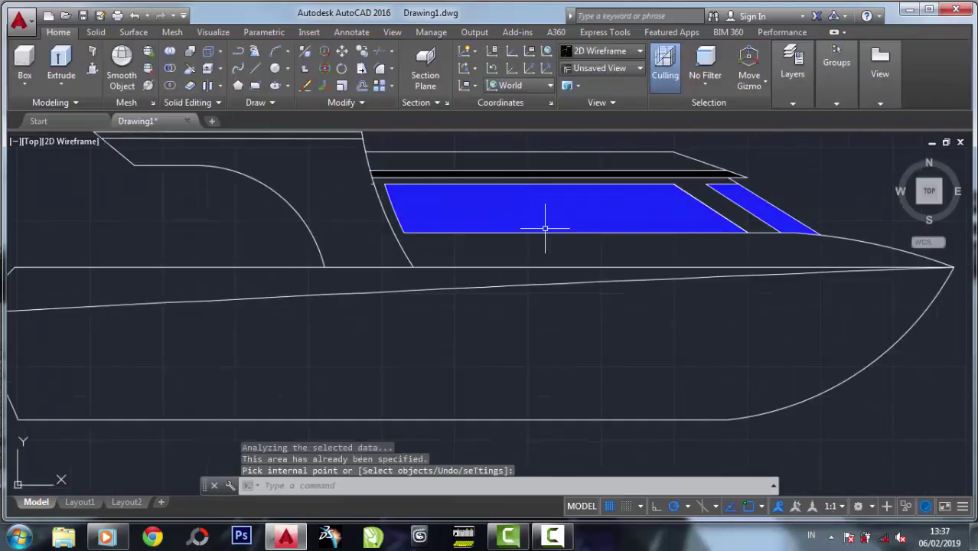
{"action": "scroll", "coordinate": [312, 249], "scroll_direction": "down", "scroll_amount": 2}
{"action": "middle_click_drag", "start_coordinate": [312, 249], "coordinate": [300, 247]}
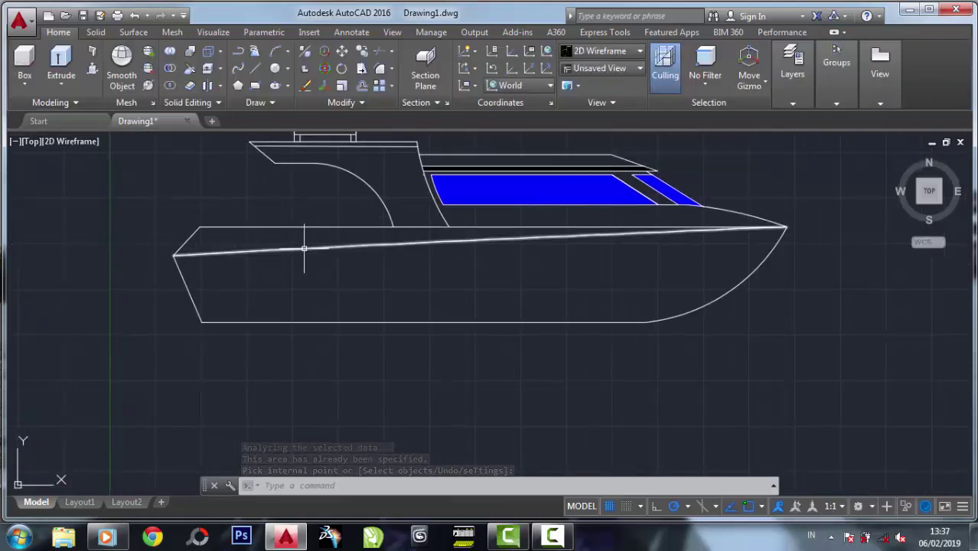
{"action": "left_click", "coordinate": [361, 107]}
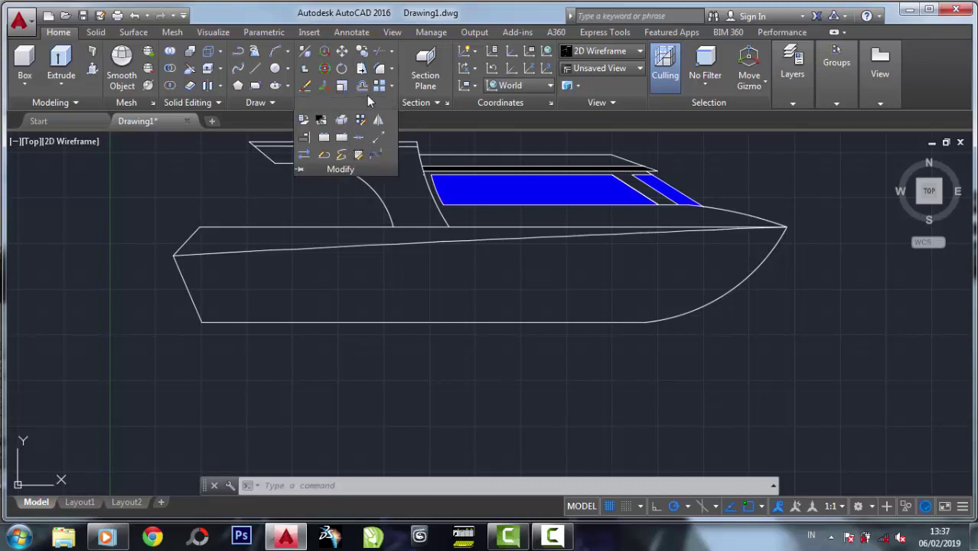
{"action": "left_click", "coordinate": [265, 102]}
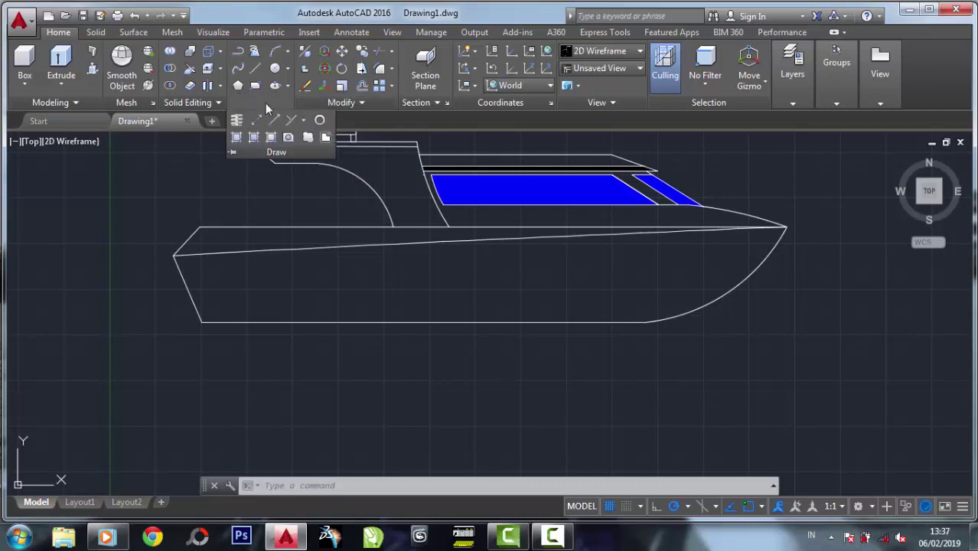
Offset the hull's top edge line 5 units downward
{"action": "left_click", "coordinate": [360, 102]}
{"action": "left_click", "coordinate": [361, 85]}
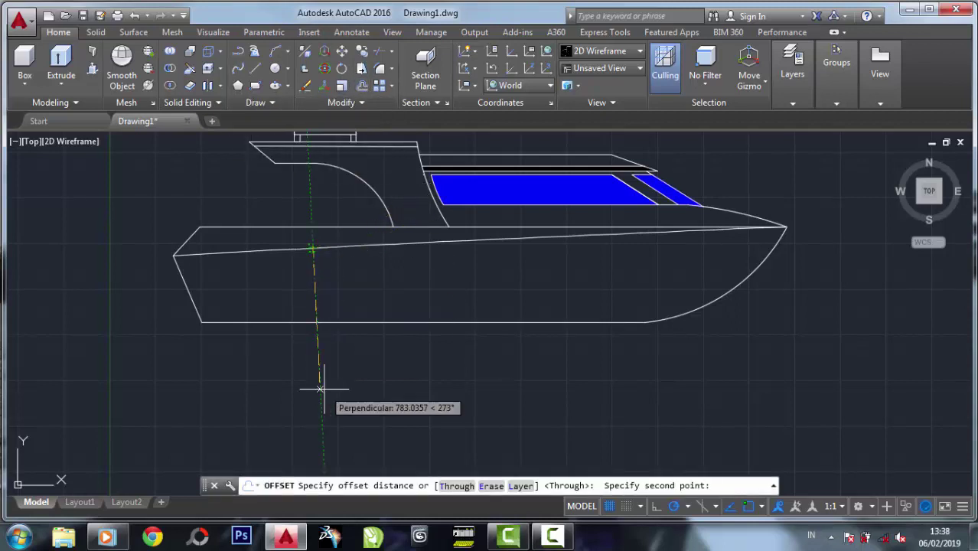
{"action": "left_click", "coordinate": [322, 389]}
{"action": "left_click", "coordinate": [296, 249]}
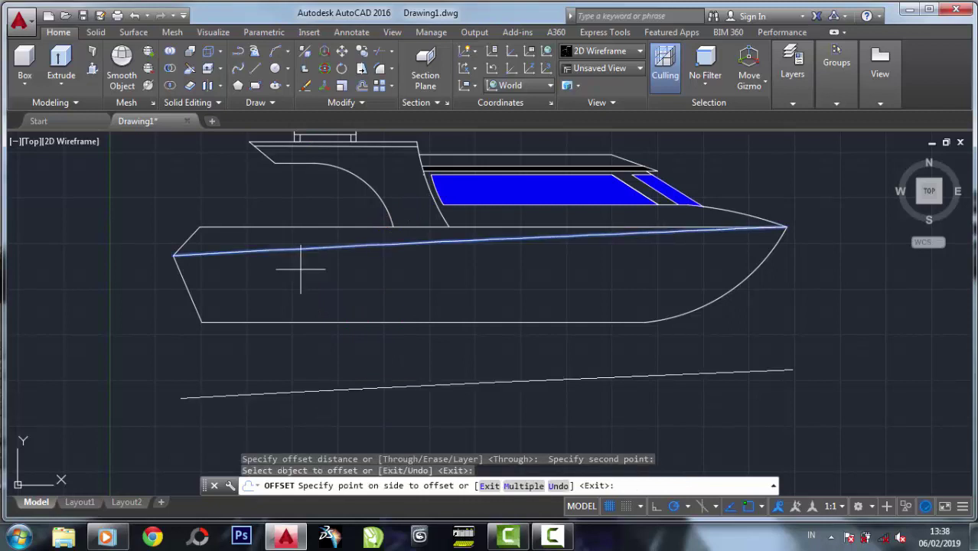
{"action": "type", "text": "5"}
{"action": "key", "text": "Return"}
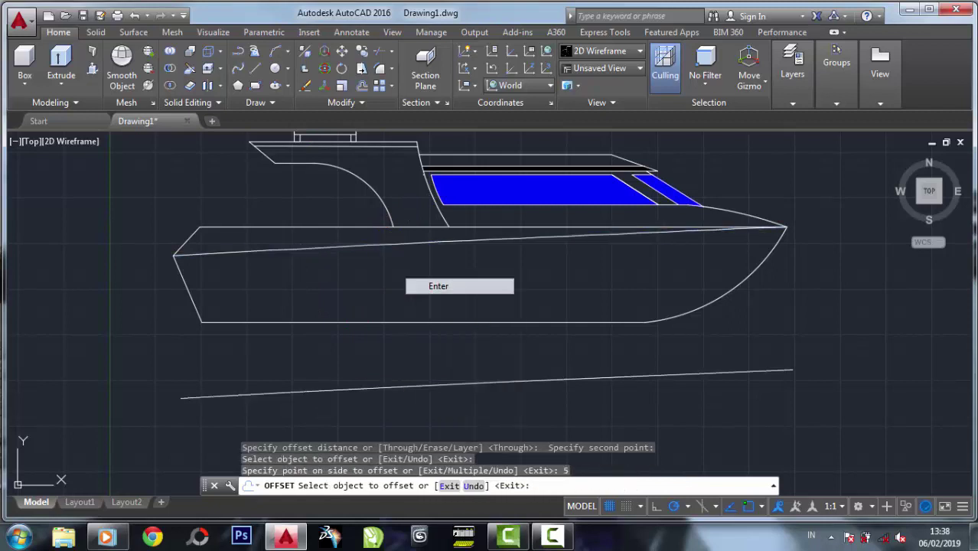
Move the offset line so it starts at the hull's stern corner
{"action": "left_click", "coordinate": [343, 50]}
{"action": "left_click", "coordinate": [793, 368]}
{"action": "left_click", "coordinate": [156, 418]}
{"action": "key", "text": "Return"}
{"action": "left_click", "coordinate": [180, 397]}
{"action": "scroll", "coordinate": [187, 266], "scroll_direction": "up", "scroll_amount": 3}
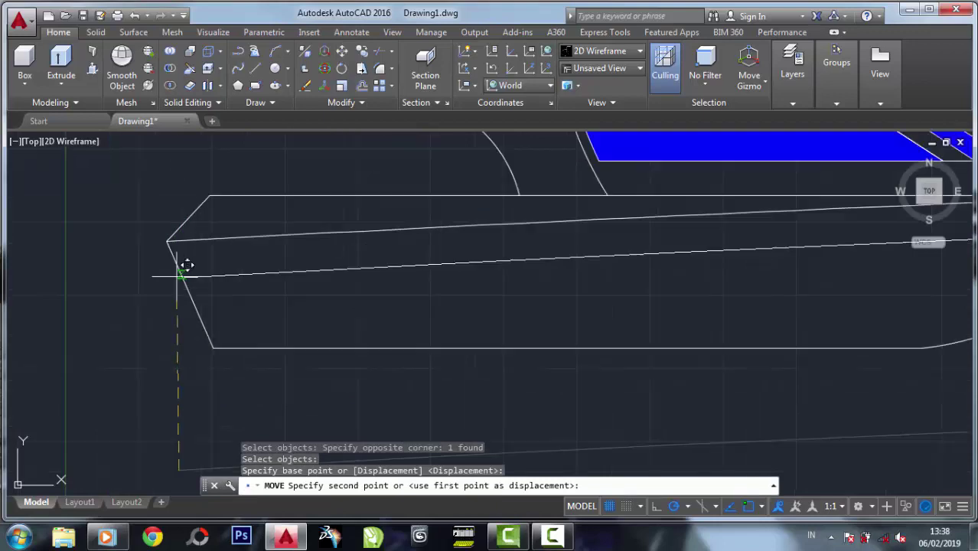
{"action": "left_click", "coordinate": [172, 243]}
{"action": "scroll", "coordinate": [382, 245], "scroll_direction": "down", "scroll_amount": 3}
{"action": "scroll", "coordinate": [576, 303], "scroll_direction": "up", "scroll_amount": 3}
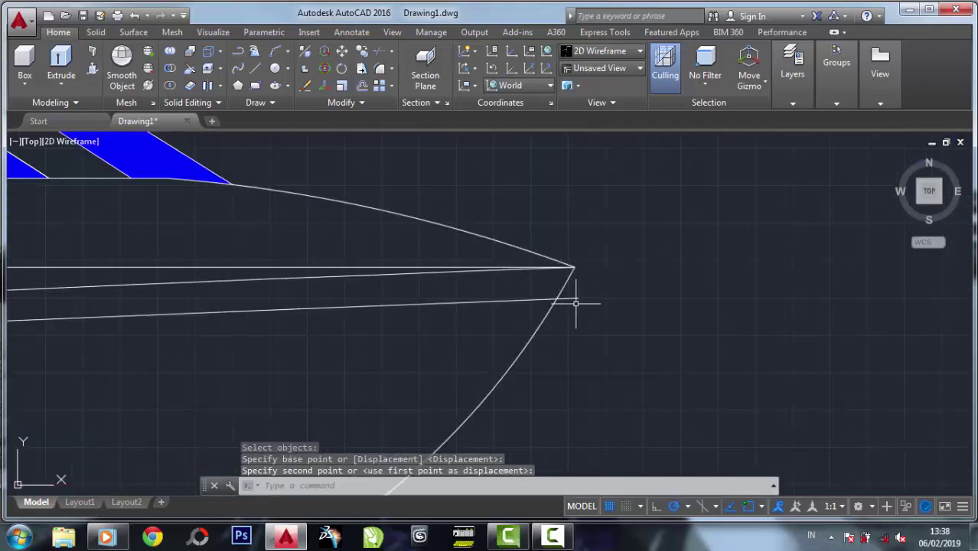
Grip-stretch the new line's front end to the bow tip
{"action": "left_click", "coordinate": [576, 303]}
{"action": "left_click", "coordinate": [601, 300]}
{"action": "left_click", "coordinate": [567, 291]}
{"action": "left_click", "coordinate": [574, 297]}
{"action": "left_click", "coordinate": [574, 266]}
{"action": "scroll", "coordinate": [629, 234], "scroll_direction": "down", "scroll_amount": 4}
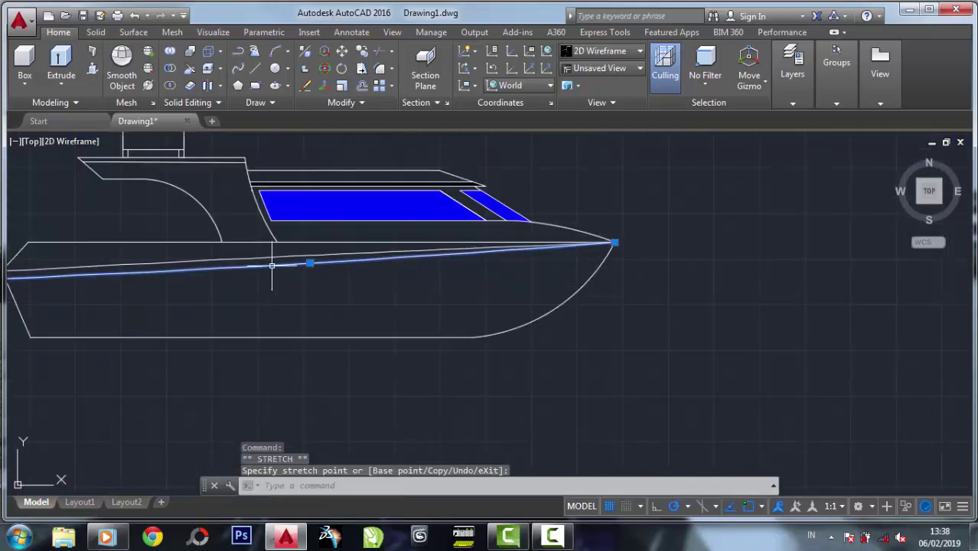
{"action": "scroll", "coordinate": [272, 266], "scroll_direction": "up", "scroll_amount": 2}
{"action": "left_click", "coordinate": [448, 273]}
{"action": "scroll", "coordinate": [339, 302], "scroll_direction": "down", "scroll_amount": 3}
Begin a line with the L command from a point above the hull
{"action": "type", "text": "l"}
{"action": "key", "text": "Return"}
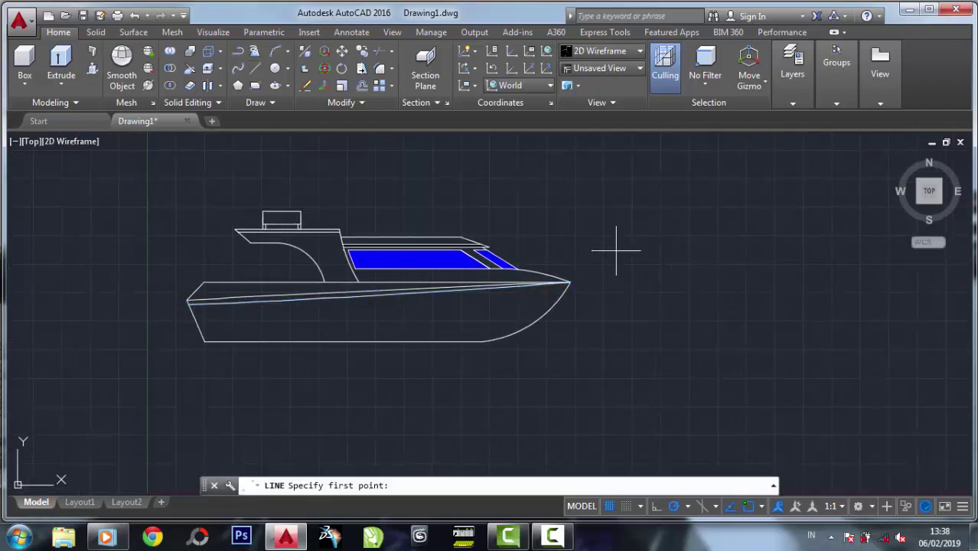
{"action": "left_click", "coordinate": [535, 200]}
{"action": "scroll", "coordinate": [311, 270], "scroll_direction": "up", "scroll_amount": 2}
{"action": "middle_click_drag", "start_coordinate": [442, 165], "coordinate": [448, 167]}
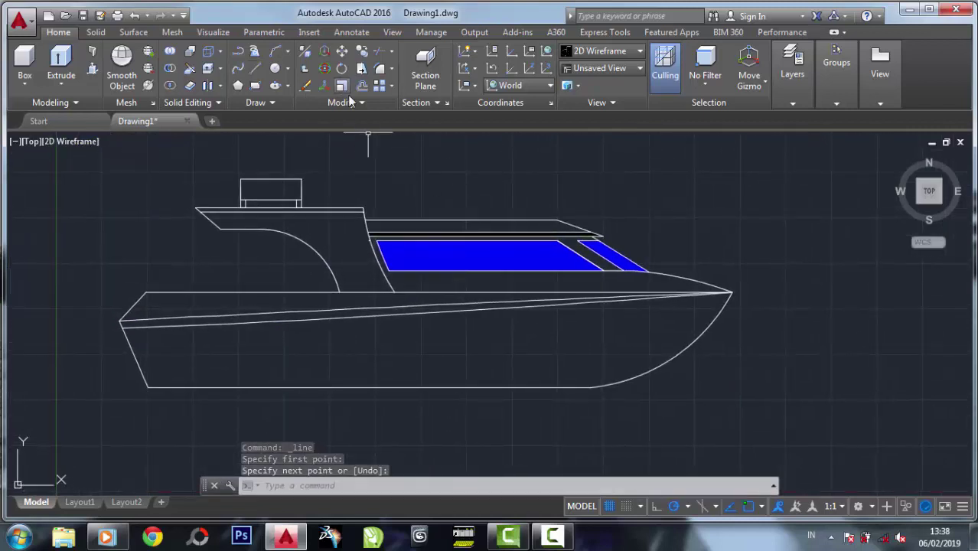
{"action": "left_click", "coordinate": [265, 102]}
Hatch the hull stripe between the two sheer lines with solid black (0,0,0)
{"action": "left_click", "coordinate": [236, 138]}
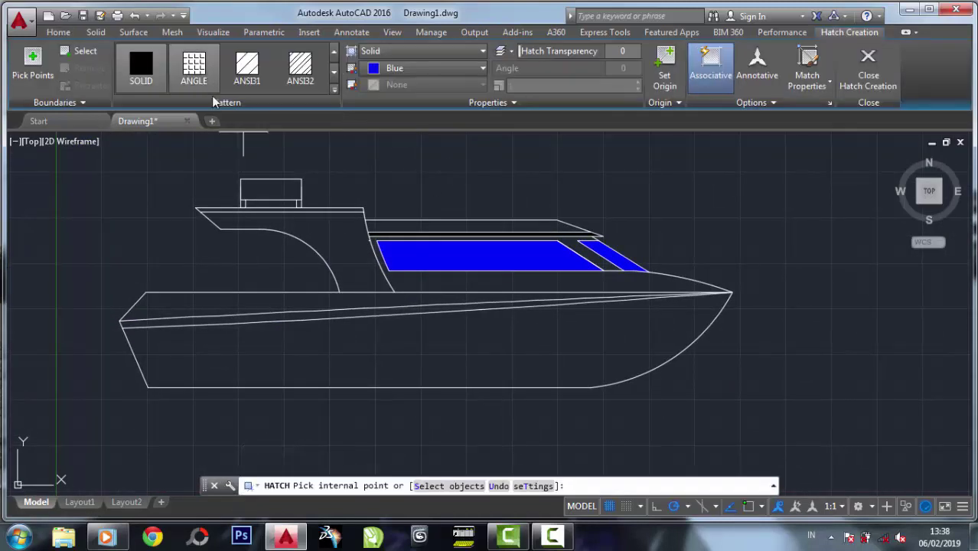
{"action": "left_click", "coordinate": [429, 68]}
{"action": "left_click", "coordinate": [369, 175]}
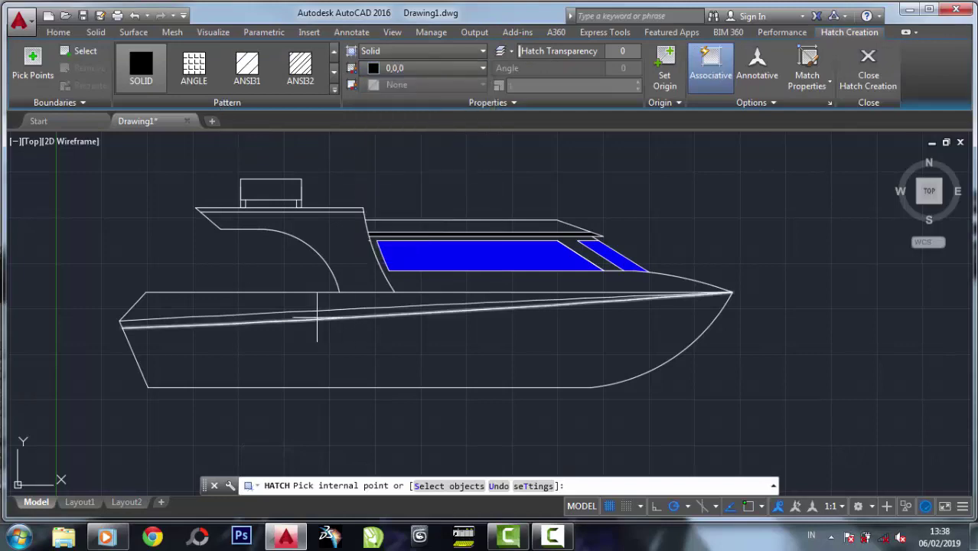
{"action": "left_click", "coordinate": [316, 316]}
{"action": "right_click", "coordinate": [317, 316]}
{"action": "key", "text": "Escape"}
{"action": "key", "text": "Return"}
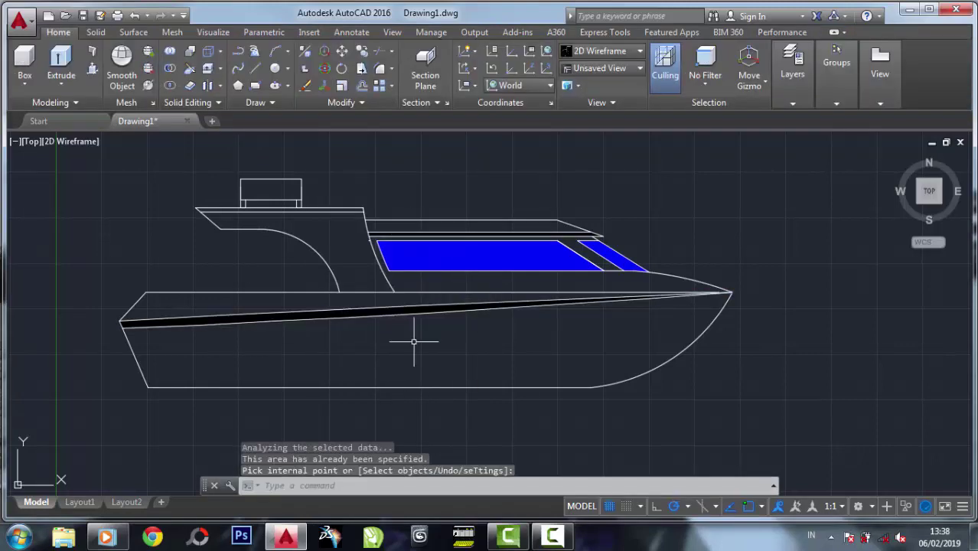
{"action": "scroll", "coordinate": [349, 186], "scroll_direction": "up", "scroll_amount": 3}
{"action": "scroll", "coordinate": [349, 186], "scroll_direction": "down", "scroll_amount": 3}
{"action": "scroll", "coordinate": [886, 254], "scroll_direction": "up", "scroll_amount": 2}
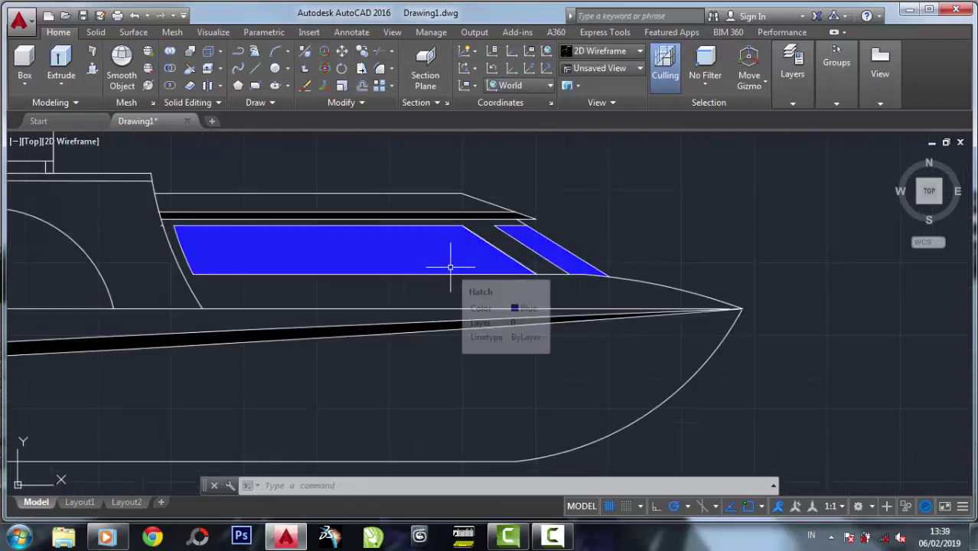
{"action": "scroll", "coordinate": [450, 268], "scroll_direction": "down", "scroll_amount": 3}
{"action": "scroll", "coordinate": [369, 311], "scroll_direction": "up", "scroll_amount": 1}
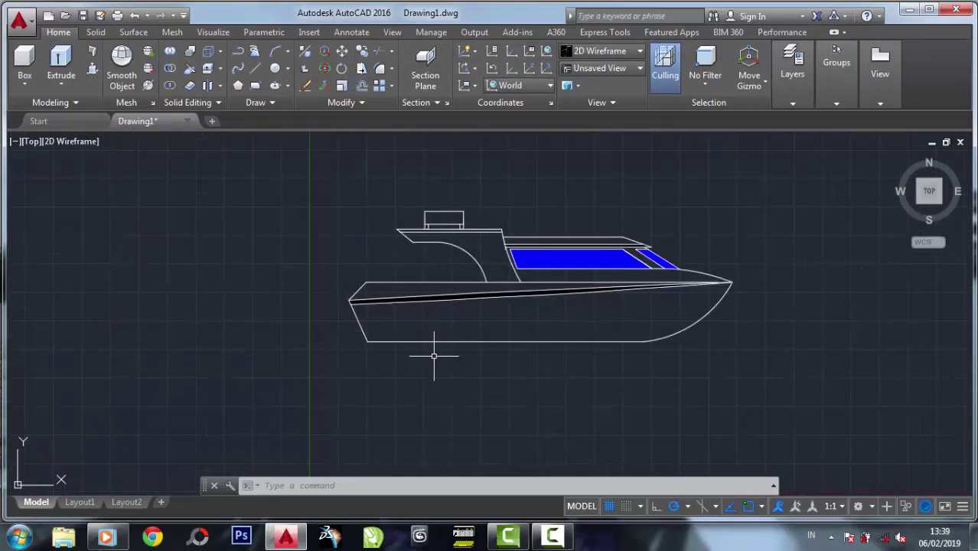
{"action": "scroll", "coordinate": [679, 333], "scroll_direction": "up", "scroll_amount": 2}
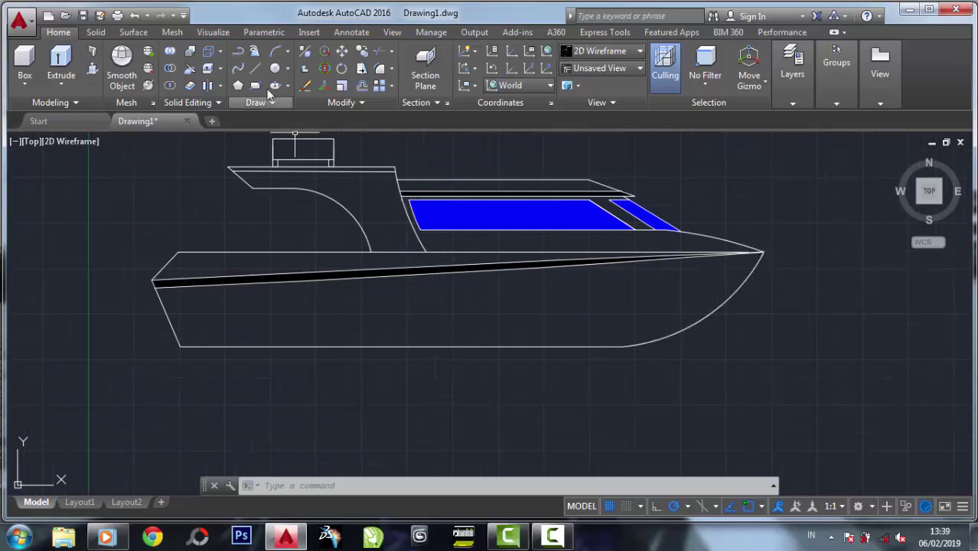
Draw a horizontal line across the lower hull side below the black stripe
{"action": "left_click", "coordinate": [255, 68]}
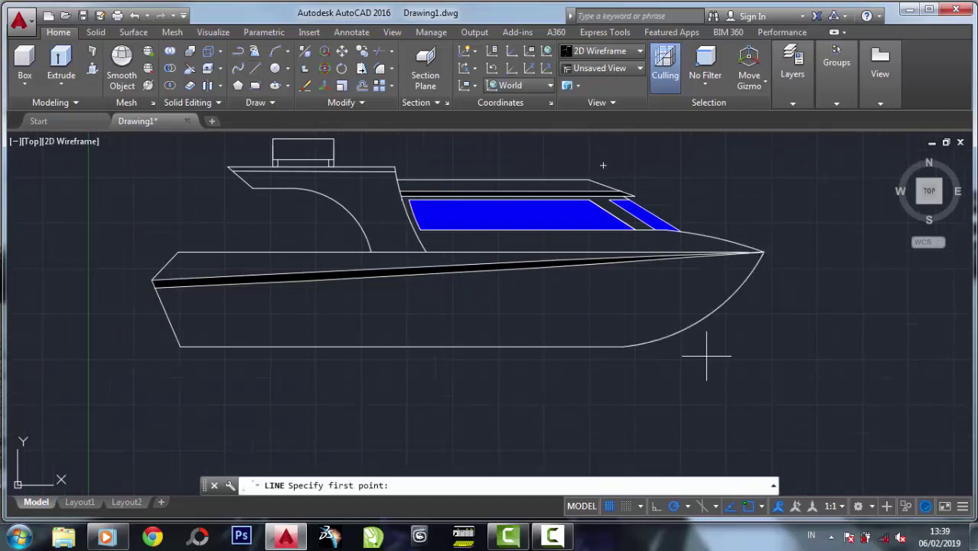
{"action": "left_click", "coordinate": [144, 312]}
{"action": "key", "text": "Return"}
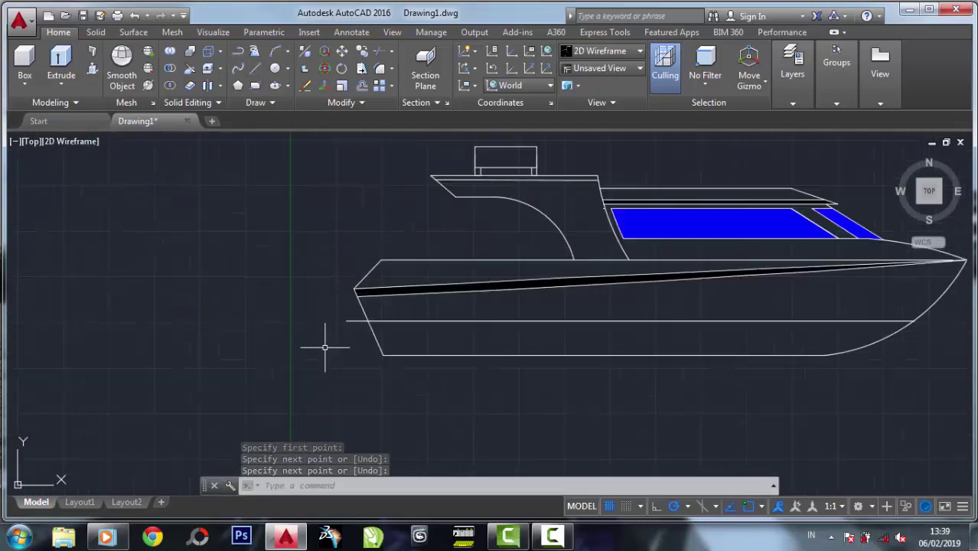
{"action": "scroll", "coordinate": [134, 345], "scroll_direction": "up", "scroll_amount": 2}
Trim the hull edge below the new line, using the hull lines as cutting edges
{"action": "left_click", "coordinate": [381, 51]}
{"action": "left_click_drag", "start_coordinate": [163, 239], "coordinate": [920, 429]}
{"action": "key", "text": "Return"}
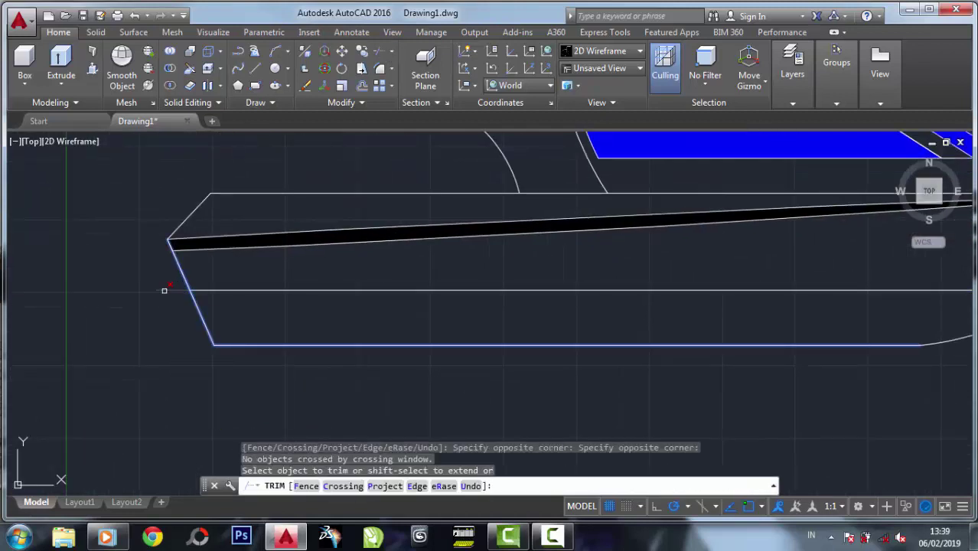
{"action": "left_click", "coordinate": [184, 295]}
{"action": "left_click", "coordinate": [182, 289]}
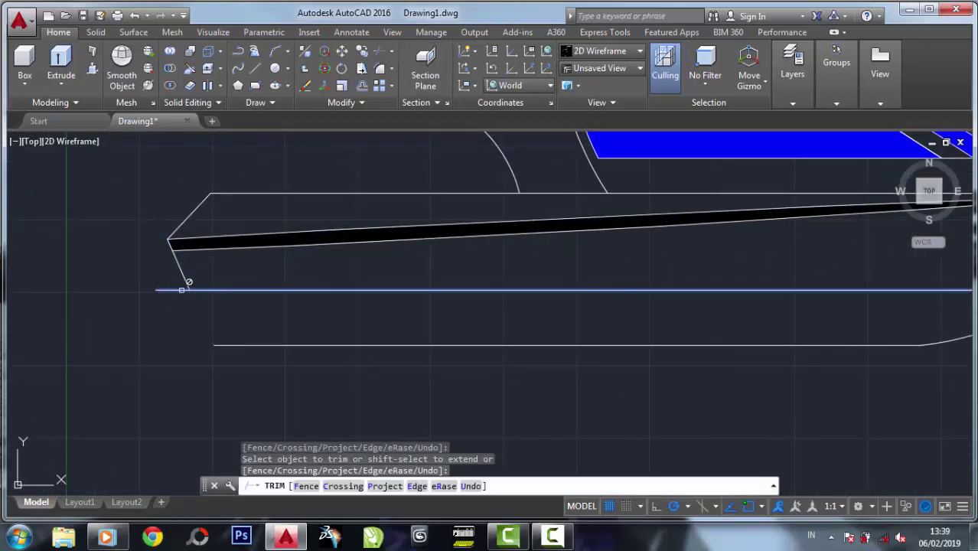
Trim the line's overhanging left end flush with the angled stern edge
{"action": "key", "text": "Return"}
{"action": "key", "text": "Return"}
{"action": "left_click", "coordinate": [212, 324]}
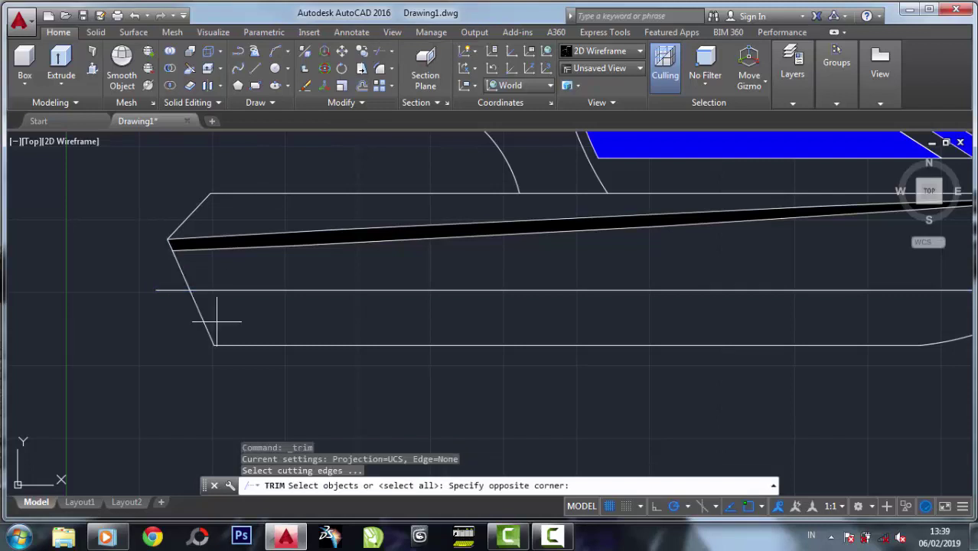
{"action": "left_click", "coordinate": [174, 292]}
{"action": "key", "text": "Return"}
{"action": "left_click", "coordinate": [175, 291]}
{"action": "left_click", "coordinate": [149, 277]}
{"action": "scroll", "coordinate": [199, 252], "scroll_direction": "down", "scroll_amount": 3}
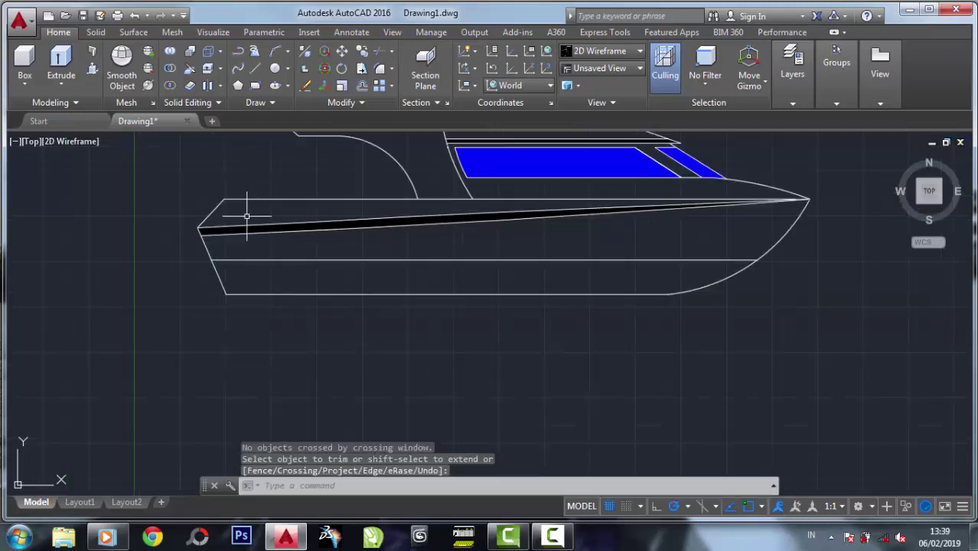
{"action": "scroll", "coordinate": [251, 275], "scroll_direction": "up", "scroll_amount": 3}
Draw an arc from the hull top out to a point behind the stern
{"action": "left_click", "coordinate": [275, 50]}
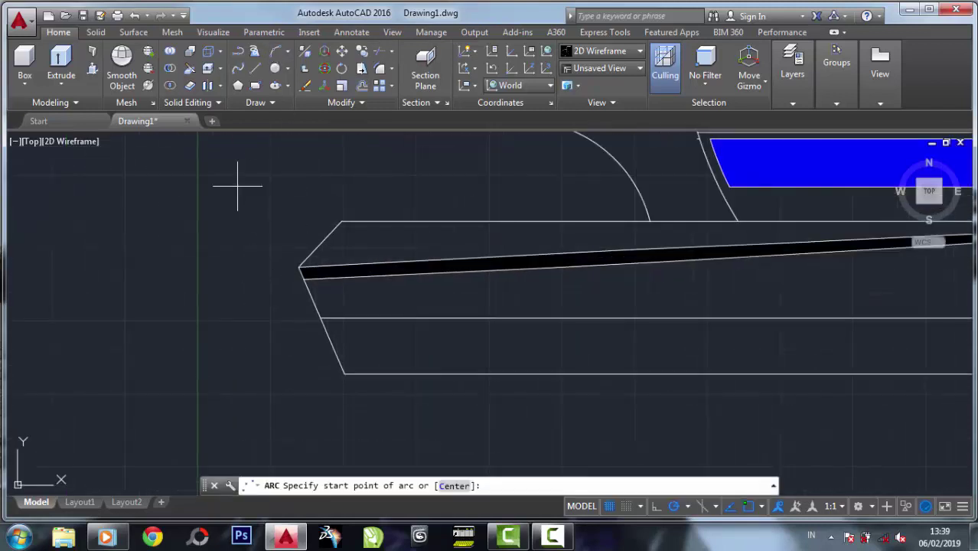
{"action": "middle_click_drag", "start_coordinate": [233, 190], "coordinate": [259, 218]}
{"action": "left_click", "coordinate": [367, 250]}
{"action": "left_click", "coordinate": [313, 224]}
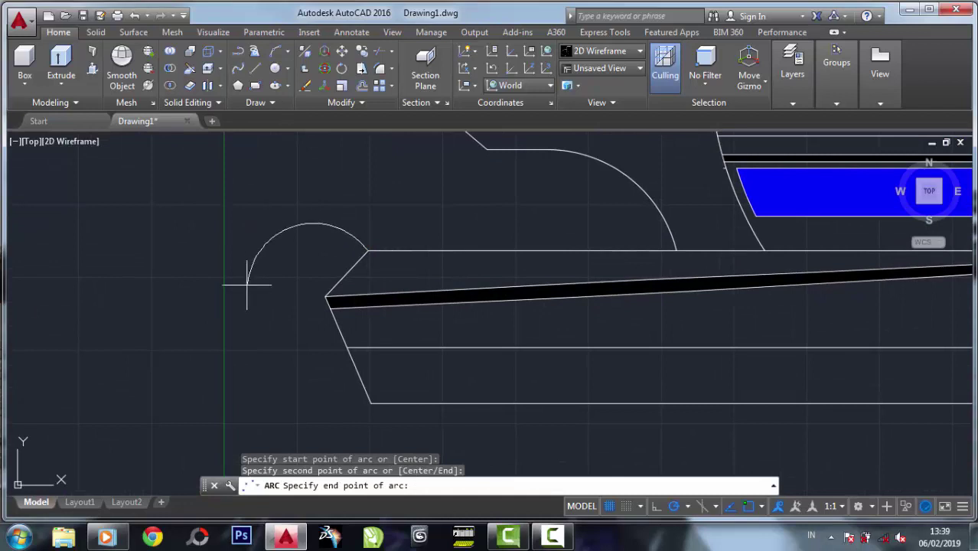
{"action": "left_click", "coordinate": [244, 207]}
Continue with two more arcs sweeping down below the stern
{"action": "left_click", "coordinate": [259, 67]}
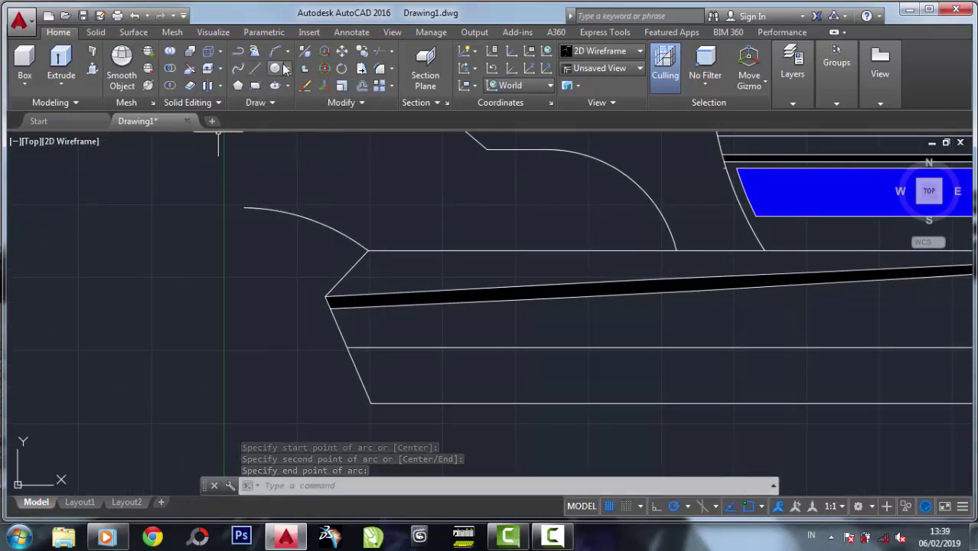
{"action": "left_click", "coordinate": [222, 256]}
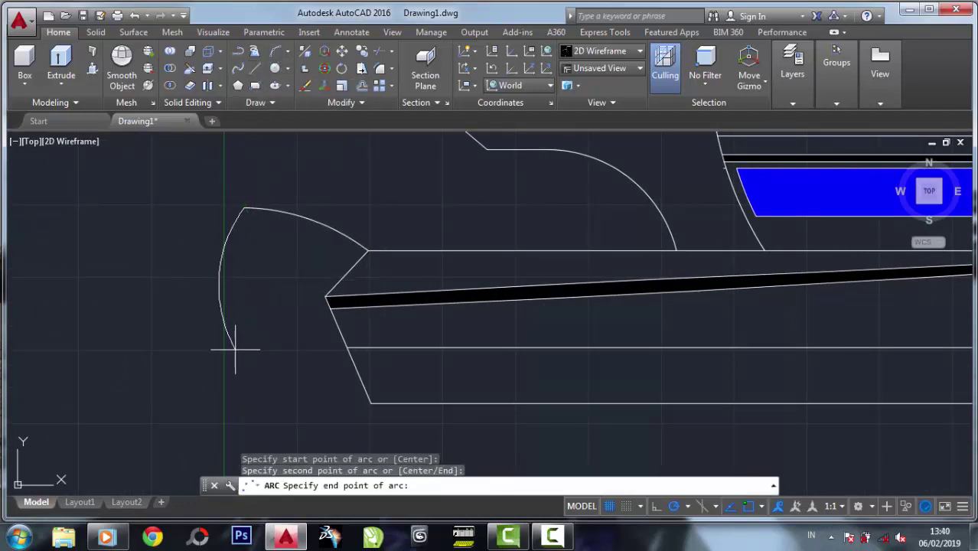
{"action": "mouse_move", "coordinate": [223, 355]}
{"action": "middle_mouse_down"}
{"action": "mouse_move", "coordinate": [323, 268]}
{"action": "mouse_move", "coordinate": [294, 226]}
{"action": "middle_mouse_up"}
{"action": "left_click", "coordinate": [294, 226]}
{"action": "key", "text": "Return"}
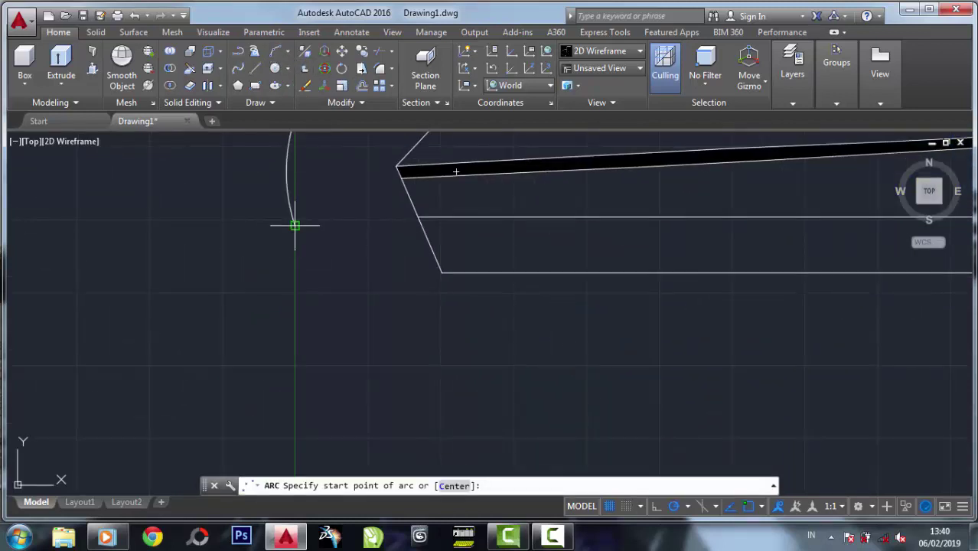
{"action": "left_click", "coordinate": [294, 226]}
{"action": "left_click", "coordinate": [330, 287]}
{"action": "left_click", "coordinate": [303, 363]}
Shift the lower arc slightly to the right
{"action": "left_click", "coordinate": [330, 289]}
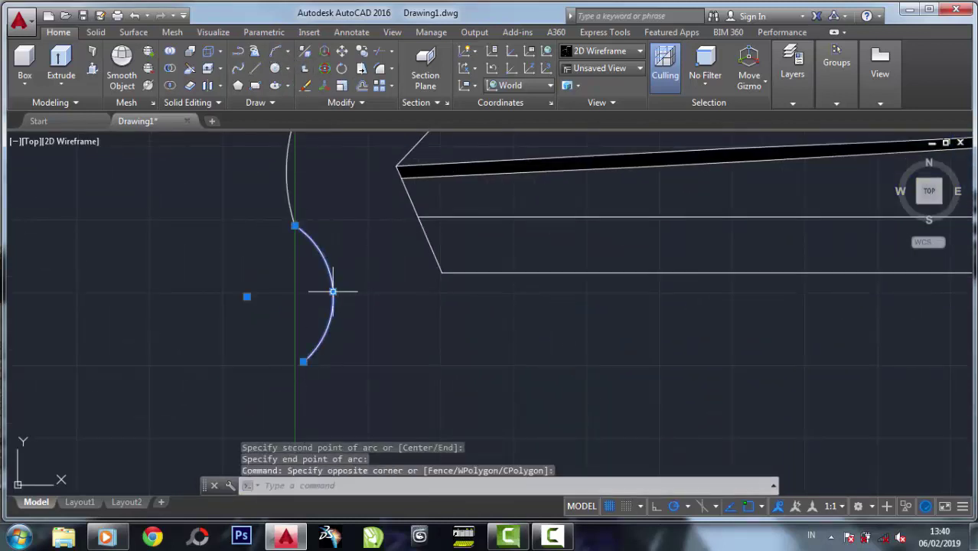
{"action": "left_click", "coordinate": [323, 288]}
{"action": "scroll", "coordinate": [354, 310], "scroll_direction": "down", "scroll_amount": 3}
{"action": "scroll", "coordinate": [311, 281], "scroll_direction": "up", "scroll_amount": 2}
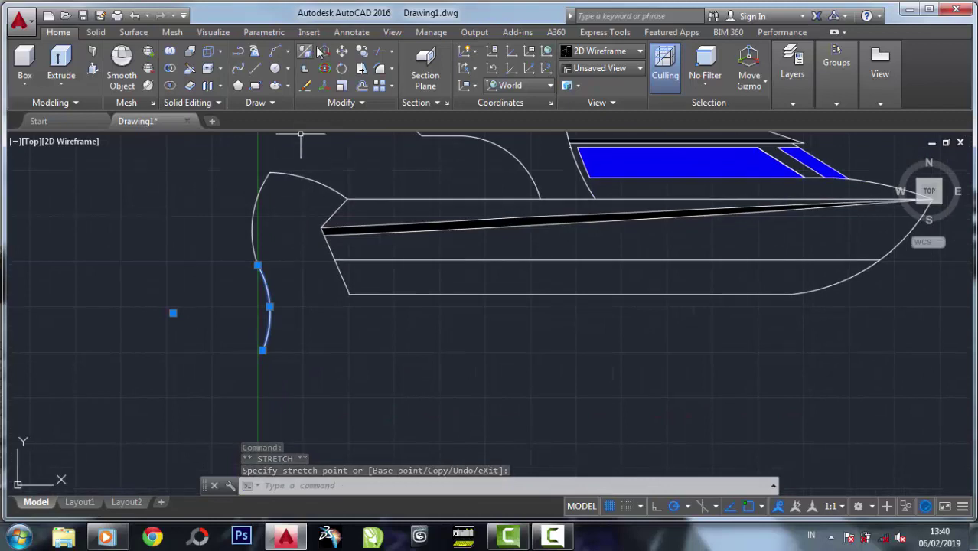
{"action": "key", "text": "space"}
{"action": "left_click", "coordinate": [269, 173]}
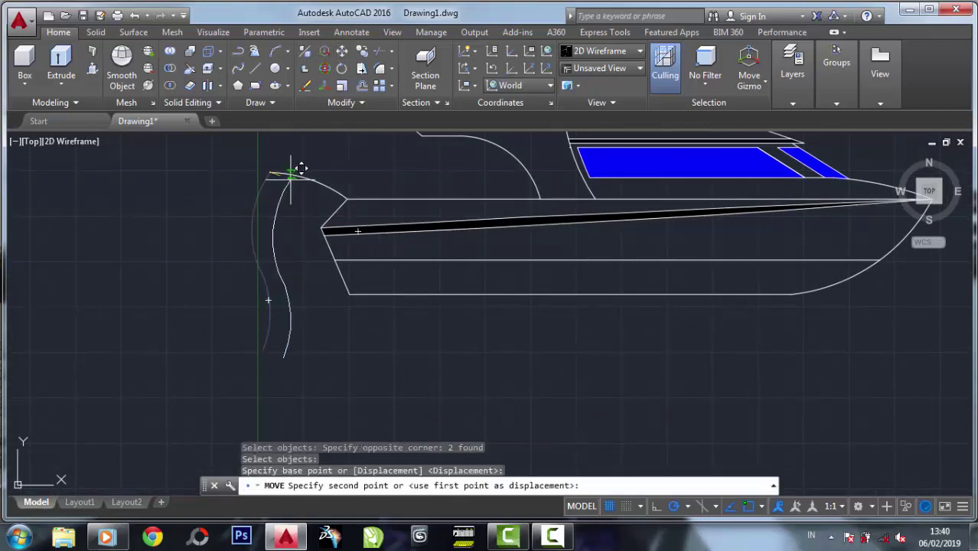
{"action": "left_click", "coordinate": [297, 175]}
Trim away the overlapping arc pieces
{"action": "left_click", "coordinate": [378, 50]}
{"action": "right_click", "coordinate": [270, 167]}
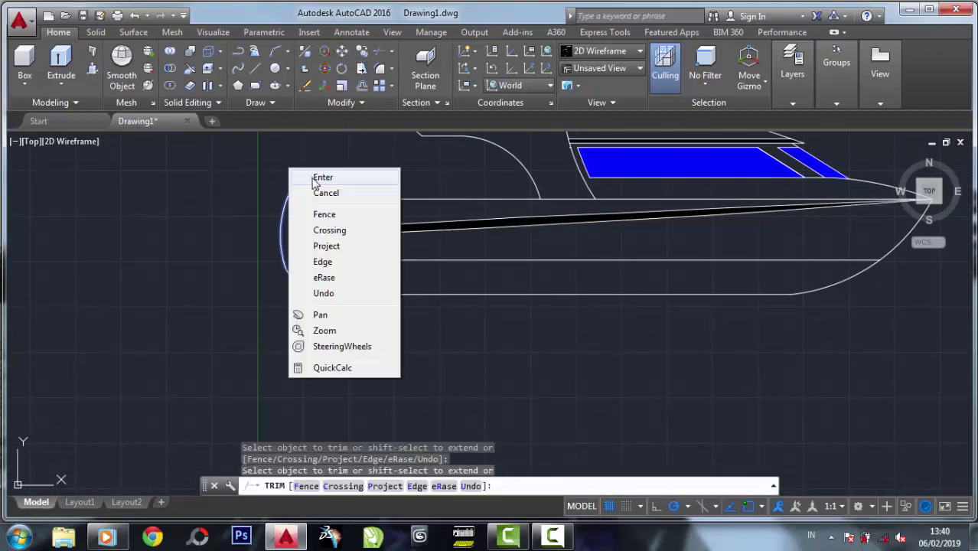
{"action": "scroll", "coordinate": [285, 281], "scroll_direction": "up", "scroll_amount": 2}
{"action": "scroll", "coordinate": [298, 276], "scroll_direction": "down", "scroll_amount": 2}
{"action": "scroll", "coordinate": [305, 273], "scroll_direction": "up", "scroll_amount": 2}
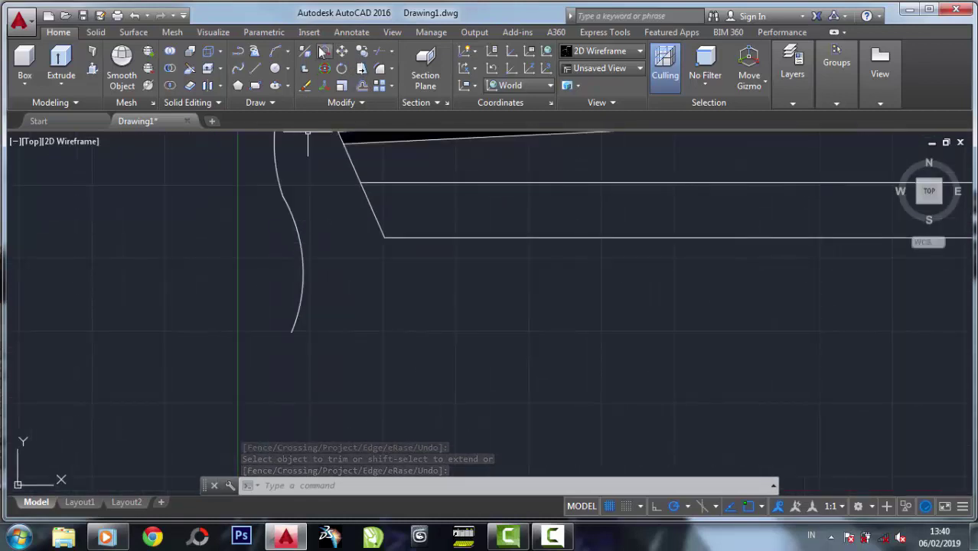
{"action": "left_click", "coordinate": [255, 68]}
{"action": "scroll", "coordinate": [358, 234], "scroll_direction": "up", "scroll_amount": 2}
Draw a stepped line running down and left from the stern edge
{"action": "left_click", "coordinate": [383, 204]}
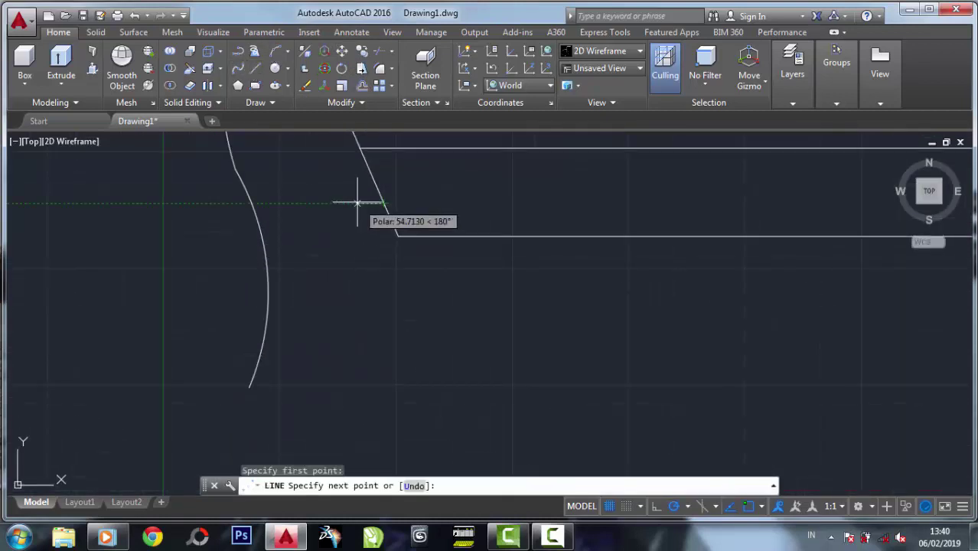
{"action": "left_click", "coordinate": [357, 204]}
{"action": "left_click", "coordinate": [357, 251]}
{"action": "left_click", "coordinate": [337, 235]}
{"action": "left_click", "coordinate": [336, 235]}
{"action": "left_click", "coordinate": [329, 275]}
{"action": "left_click", "coordinate": [321, 291]}
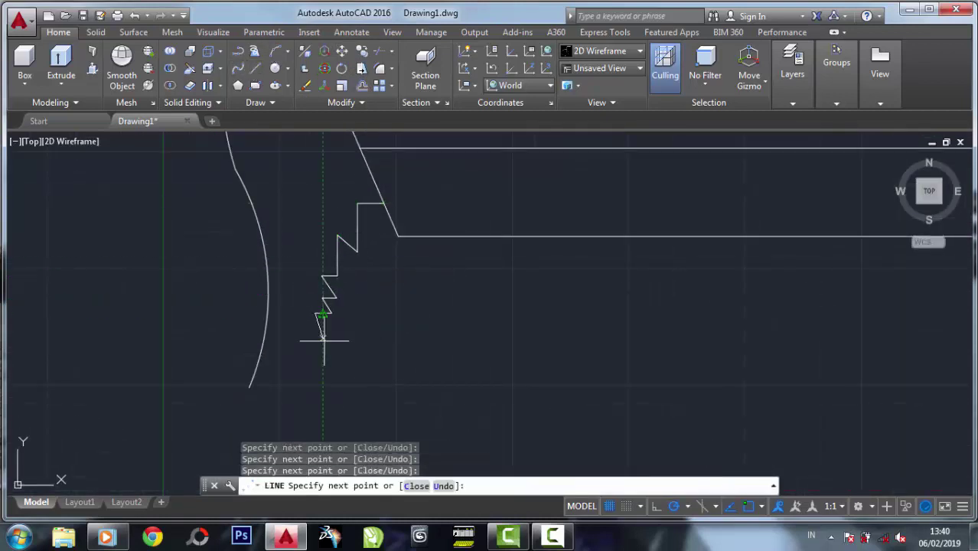
{"action": "right_click", "coordinate": [251, 392]}
{"action": "left_click", "coordinate": [280, 212]}
Undo the stepped lines after viewing the whole stern shape
{"action": "scroll", "coordinate": [360, 295], "scroll_direction": "down", "scroll_amount": 3}
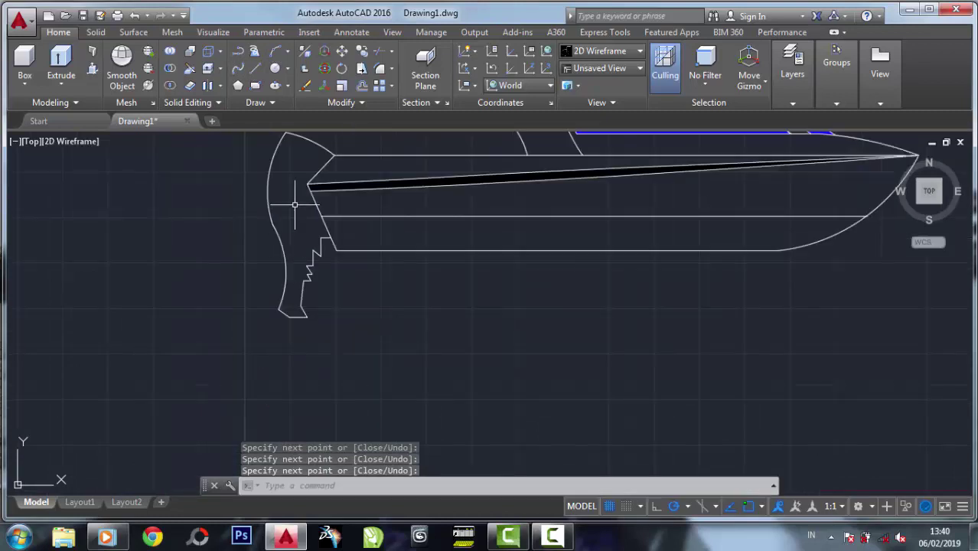
{"action": "scroll", "coordinate": [360, 295], "scroll_direction": "up", "scroll_amount": 1}
{"action": "middle_click_drag", "start_coordinate": [404, 270], "coordinate": [349, 280]}
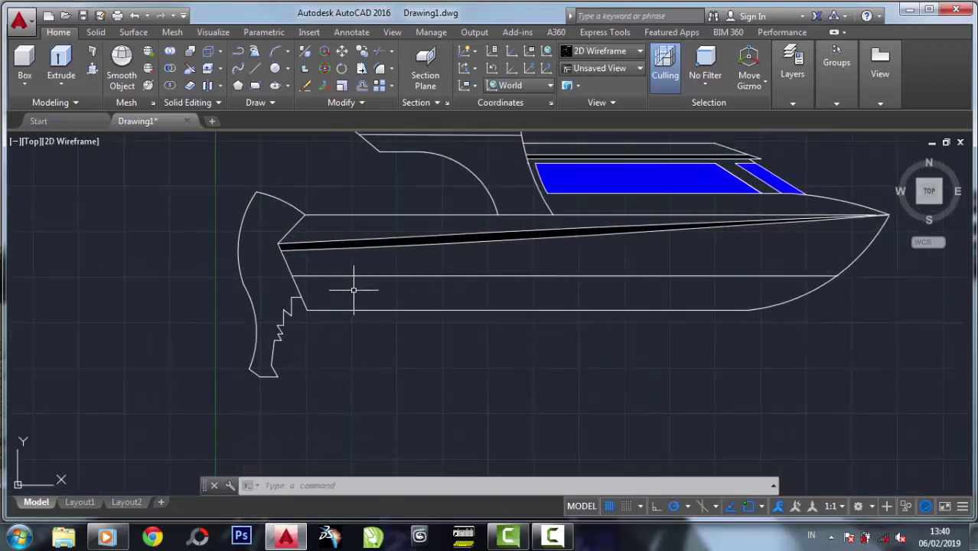
{"action": "scroll", "coordinate": [228, 368], "scroll_direction": "up", "scroll_amount": 2}
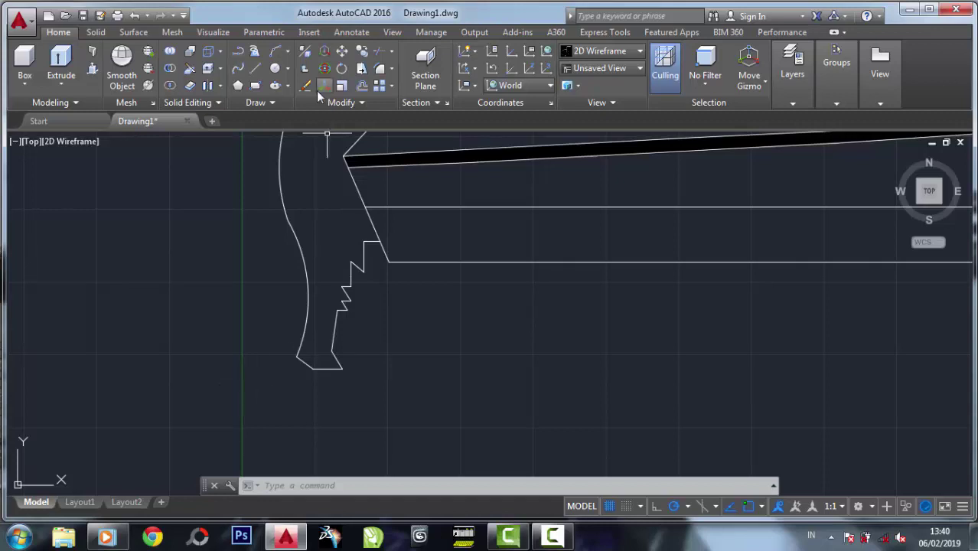
{"action": "key", "text": "ctrl+z"}
{"action": "key", "text": "ctrl+z"}
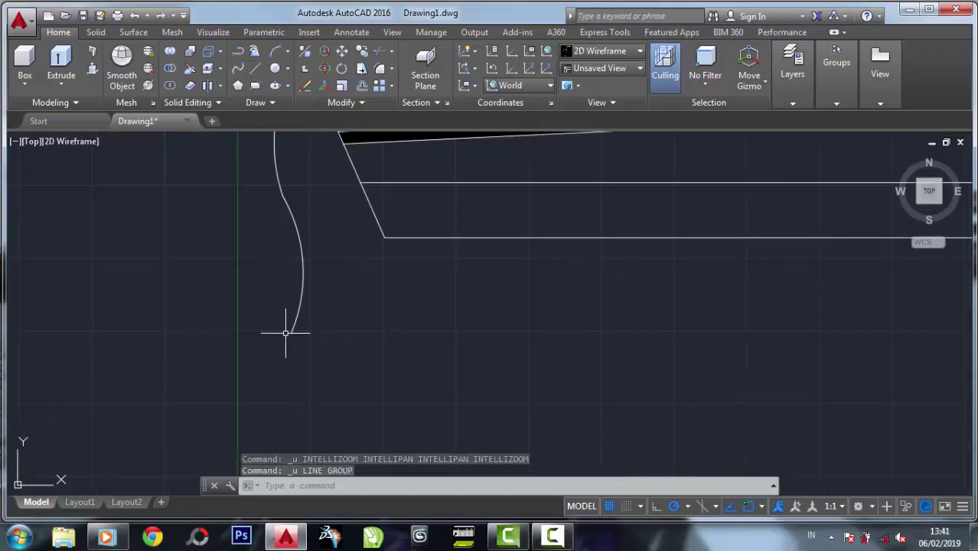
Draw a zigzag line chain forming a notched tip at the curve's lower end
{"action": "left_click", "coordinate": [255, 68]}
{"action": "left_click", "coordinate": [290, 331]}
{"action": "left_click", "coordinate": [271, 320]}
{"action": "left_click", "coordinate": [292, 354]}
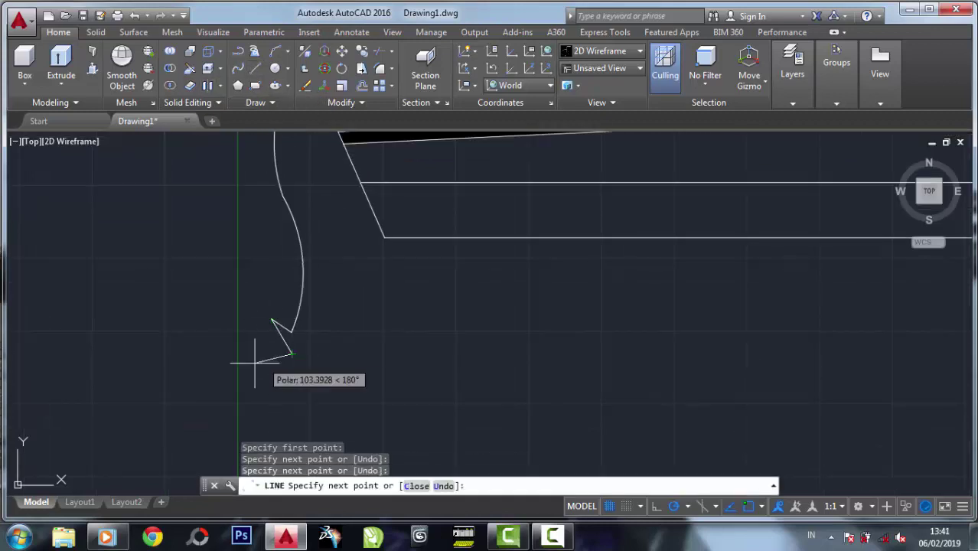
{"action": "left_click", "coordinate": [254, 365]}
{"action": "left_click", "coordinate": [278, 391]}
{"action": "left_click", "coordinate": [313, 372]}
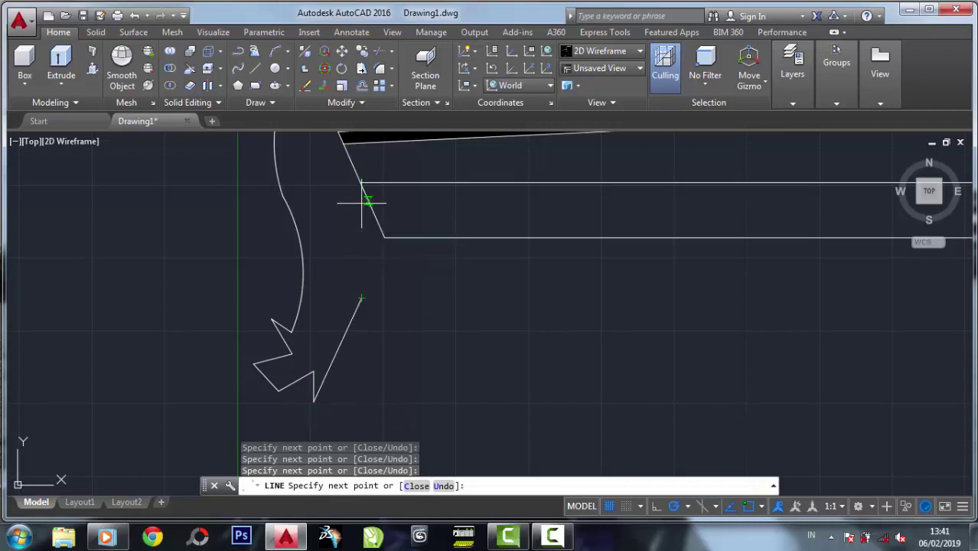
{"action": "key", "text": "Escape"}
Erase the stray lower diagonal line with the E command
{"action": "type", "text": "e"}
{"action": "key", "text": "Return"}
{"action": "left_click", "coordinate": [395, 372]}
{"action": "left_click", "coordinate": [356, 306]}
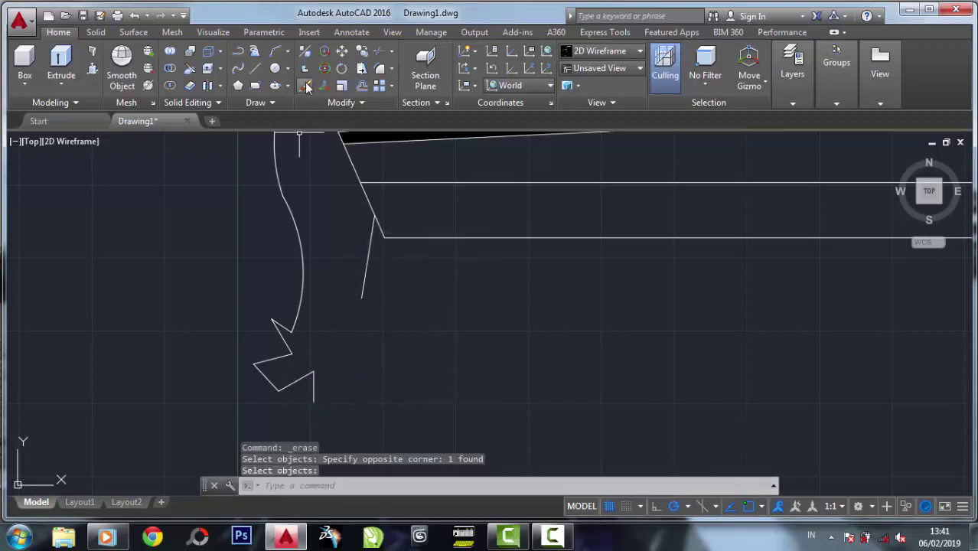
{"action": "left_click", "coordinate": [402, 311]}
{"action": "left_click", "coordinate": [353, 265]}
{"action": "left_click", "coordinate": [318, 400]}
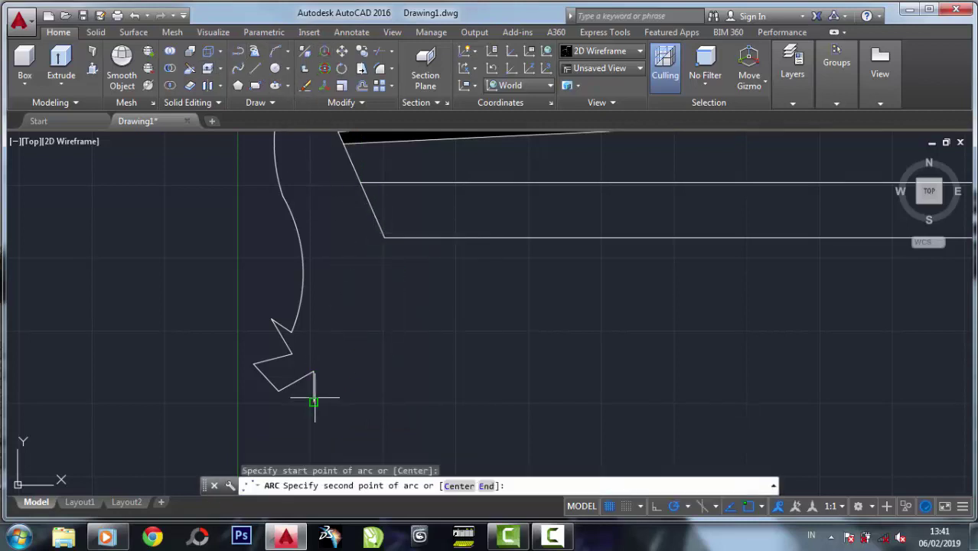
Draw arcs from the zigzag end back up toward the hull
{"action": "left_click", "coordinate": [264, 291]}
{"action": "left_click", "coordinate": [361, 179]}
{"action": "right_click", "coordinate": [364, 191]}
{"action": "left_click", "coordinate": [402, 194]}
{"action": "scroll", "coordinate": [438, 322], "scroll_direction": "down", "scroll_amount": 3}
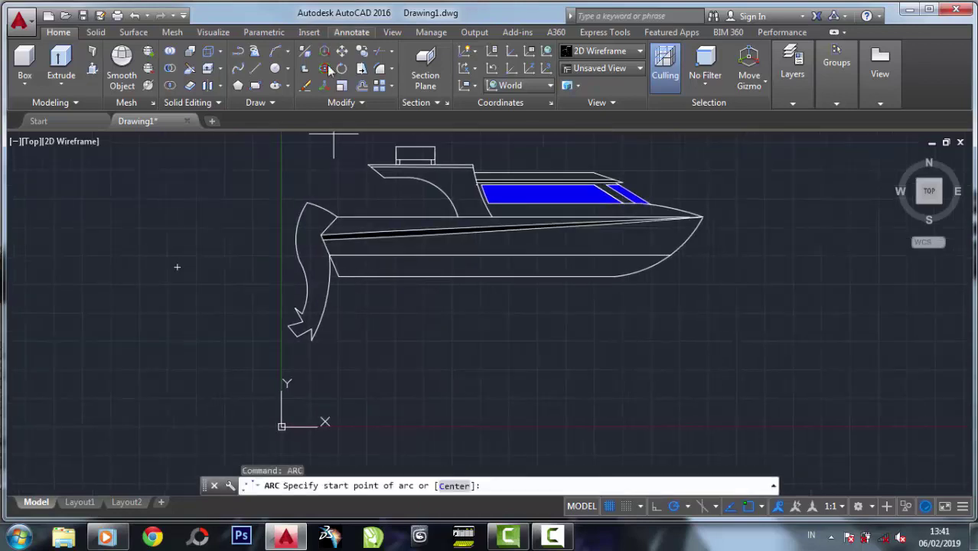
{"action": "left_click", "coordinate": [333, 102]}
Hatch the arrow-shaped spray behind the stern with a solid grey fill
{"action": "left_click", "coordinate": [256, 103]}
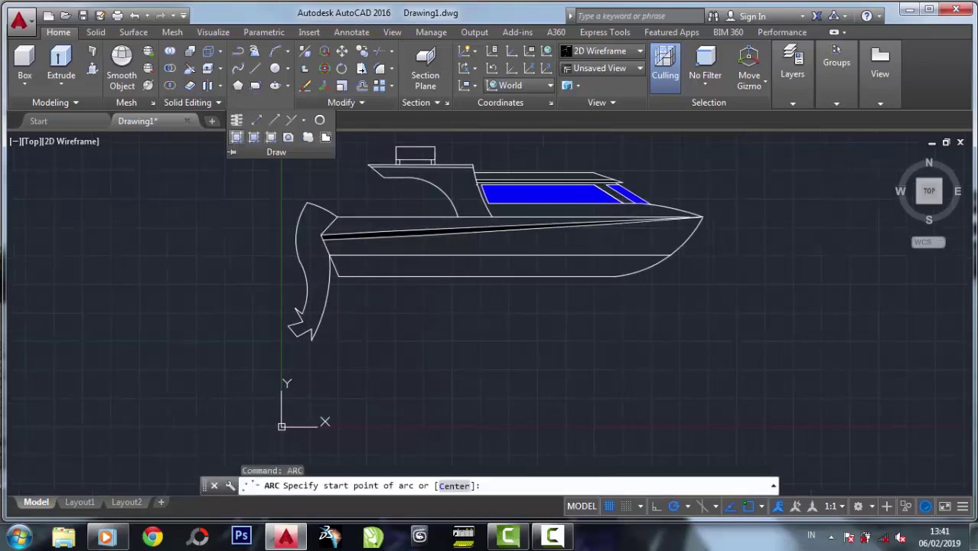
{"action": "left_click", "coordinate": [240, 137]}
{"action": "left_click", "coordinate": [429, 68]}
{"action": "left_click", "coordinate": [369, 168]}
{"action": "left_click", "coordinate": [316, 258]}
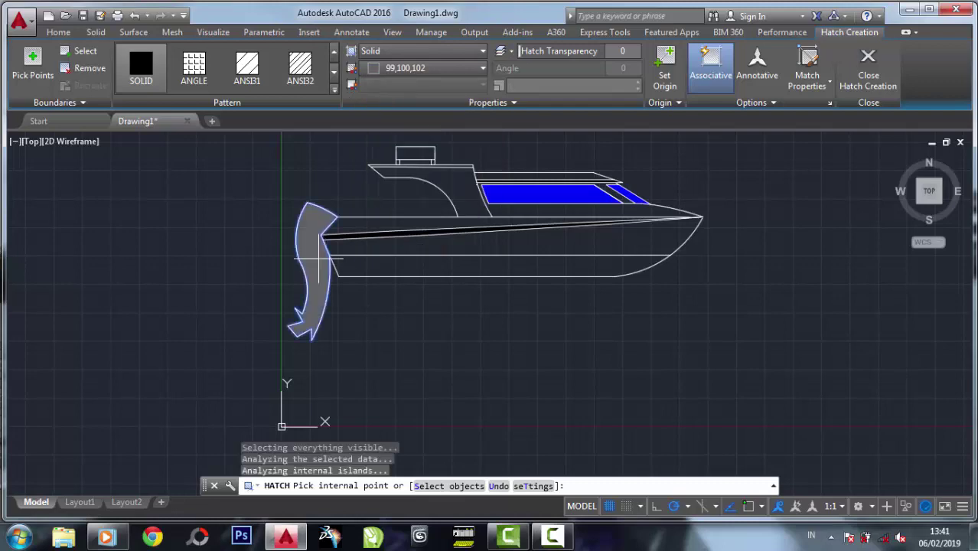
{"action": "key", "text": "Return"}
Erase two outline pieces of the grey spray
{"action": "scroll", "coordinate": [282, 325], "scroll_direction": "up", "scroll_amount": 4}
{"action": "scroll", "coordinate": [170, 257], "scroll_direction": "up", "scroll_amount": 2}
{"action": "scroll", "coordinate": [184, 242], "scroll_direction": "down", "scroll_amount": 2}
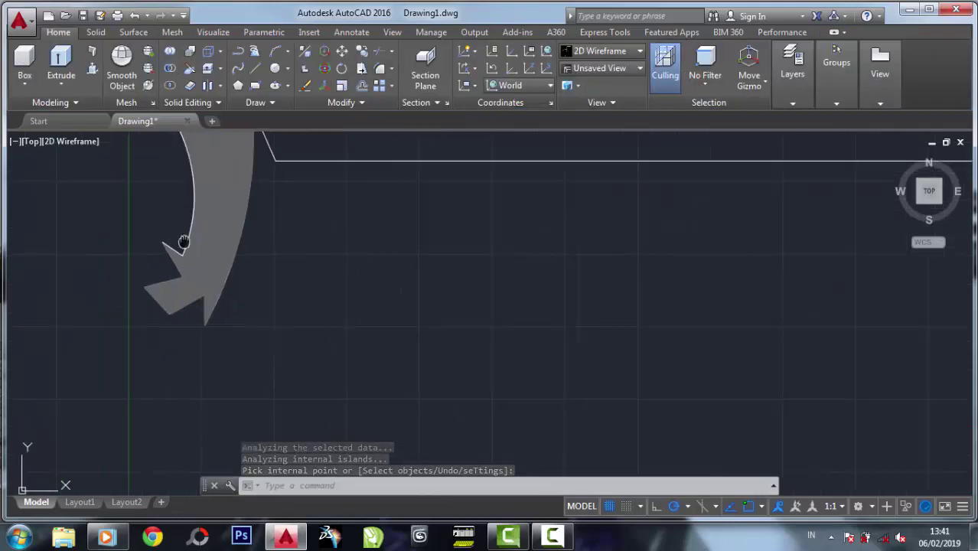
{"action": "scroll", "coordinate": [184, 242], "scroll_direction": "down", "scroll_amount": 1}
{"action": "left_click", "coordinate": [305, 85]}
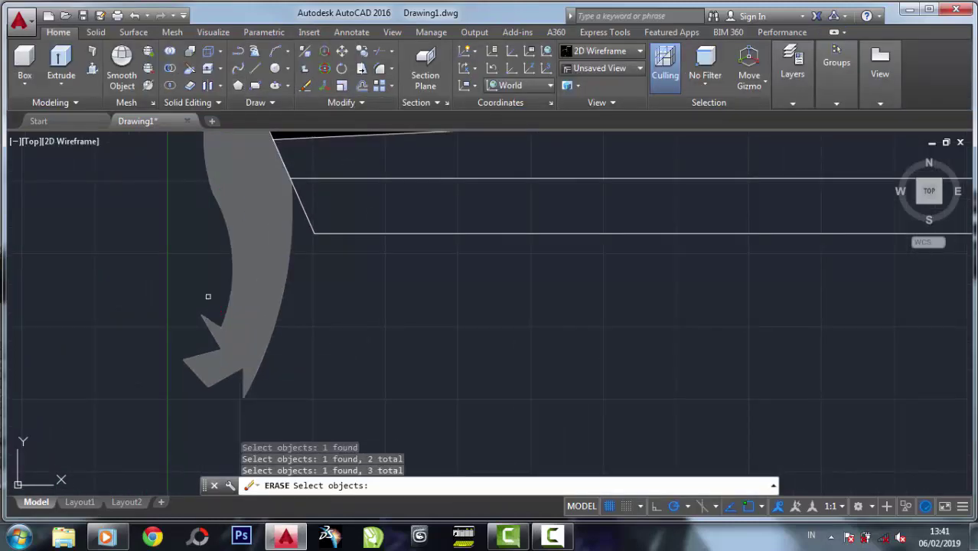
{"action": "key", "text": "Return"}
{"action": "scroll", "coordinate": [222, 252], "scroll_direction": "down", "scroll_amount": 3}
{"action": "scroll", "coordinate": [220, 226], "scroll_direction": "up", "scroll_amount": 1}
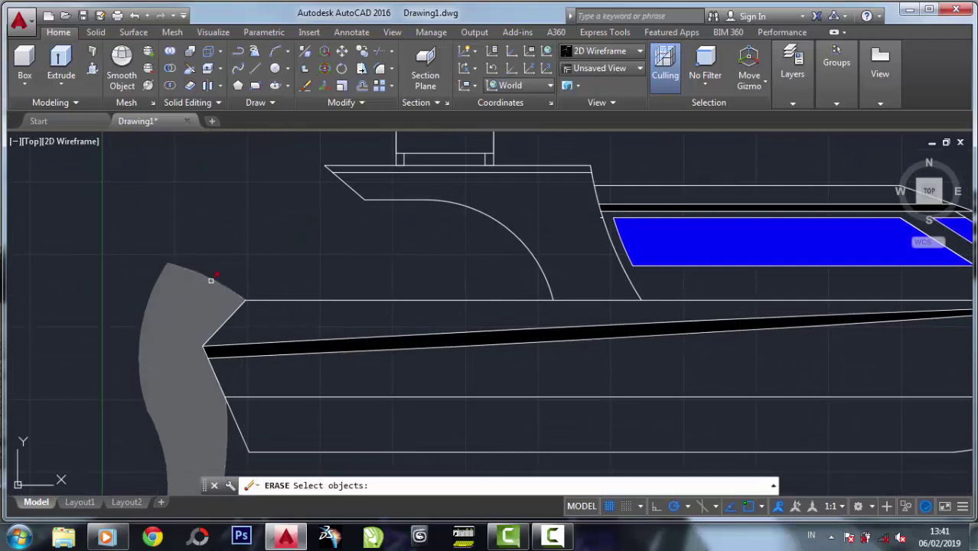
{"action": "left_click", "coordinate": [211, 280]}
{"action": "key", "text": "Return"}
{"action": "scroll", "coordinate": [207, 295], "scroll_direction": "down", "scroll_amount": 3}
{"action": "scroll", "coordinate": [207, 294], "scroll_direction": "up", "scroll_amount": 5}
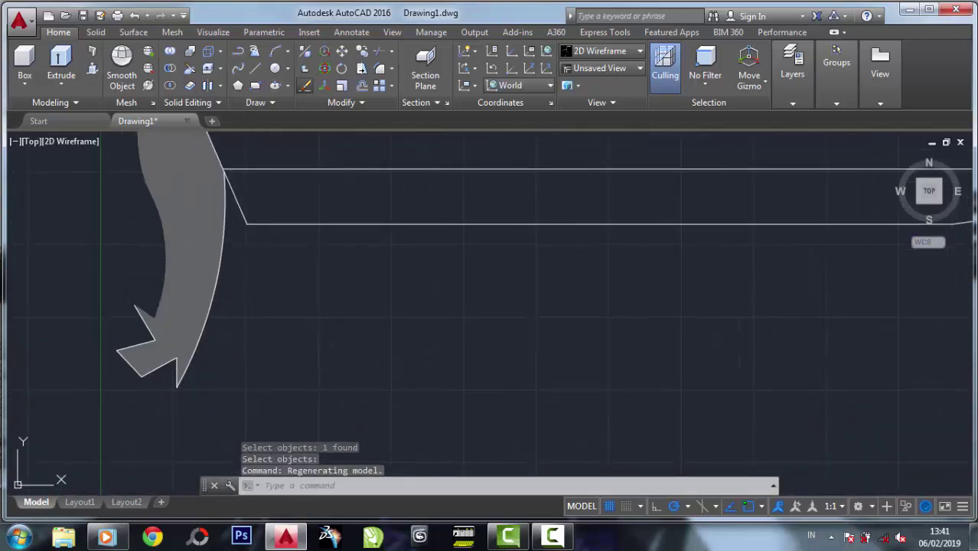
Erase the remaining four boundary edges around the grey spray
{"action": "left_click", "coordinate": [305, 86]}
{"action": "left_click", "coordinate": [178, 362]}
{"action": "left_click", "coordinate": [136, 346]}
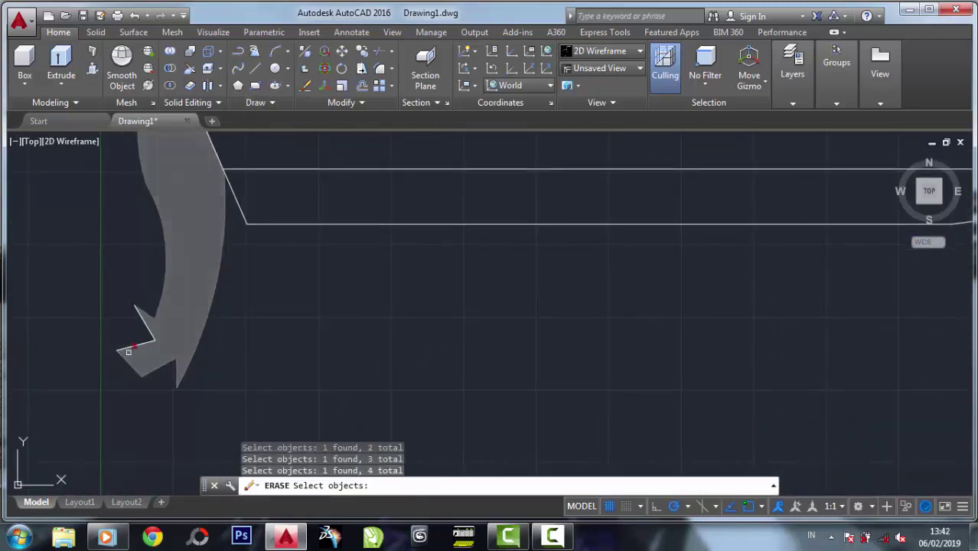
{"action": "left_click", "coordinate": [142, 325]}
{"action": "left_click", "coordinate": [145, 314]}
{"action": "key", "text": "Return"}
{"action": "scroll", "coordinate": [215, 222], "scroll_direction": "down", "scroll_amount": 3}
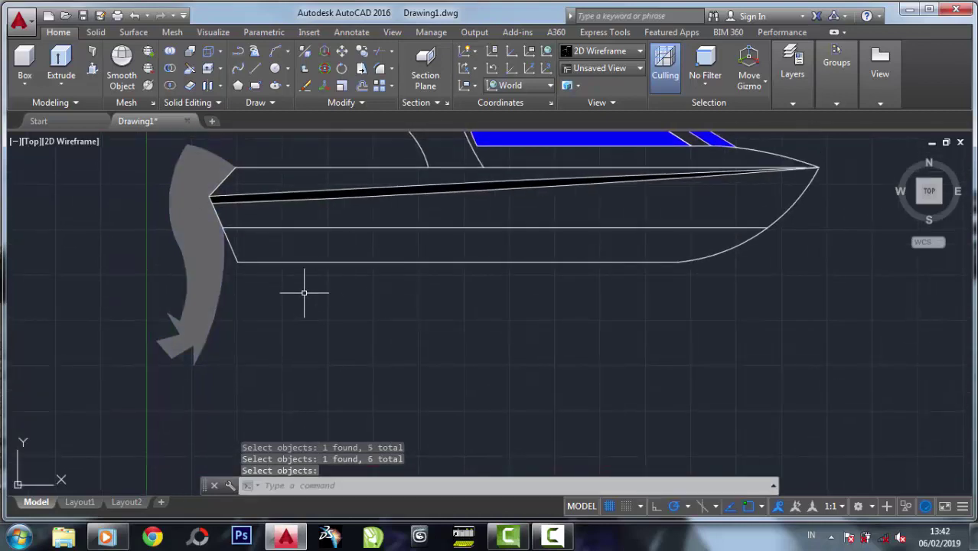
{"action": "key", "text": "Return"}
{"action": "scroll", "coordinate": [304, 293], "scroll_direction": "down", "scroll_amount": 3}
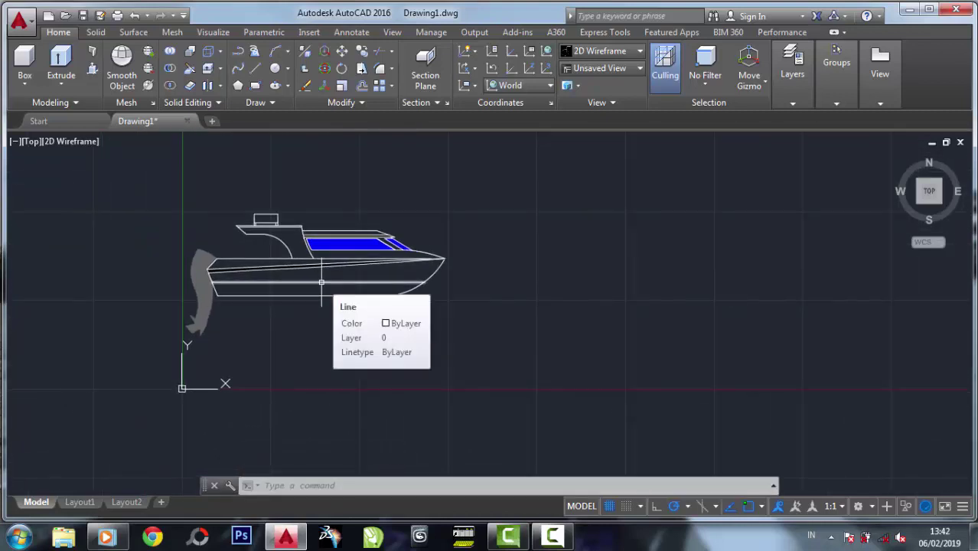
Draw the first slanted post from the hull stripe to the deck and the first top-rail section forward
{"action": "scroll", "coordinate": [329, 291], "scroll_direction": "up", "scroll_amount": 2}
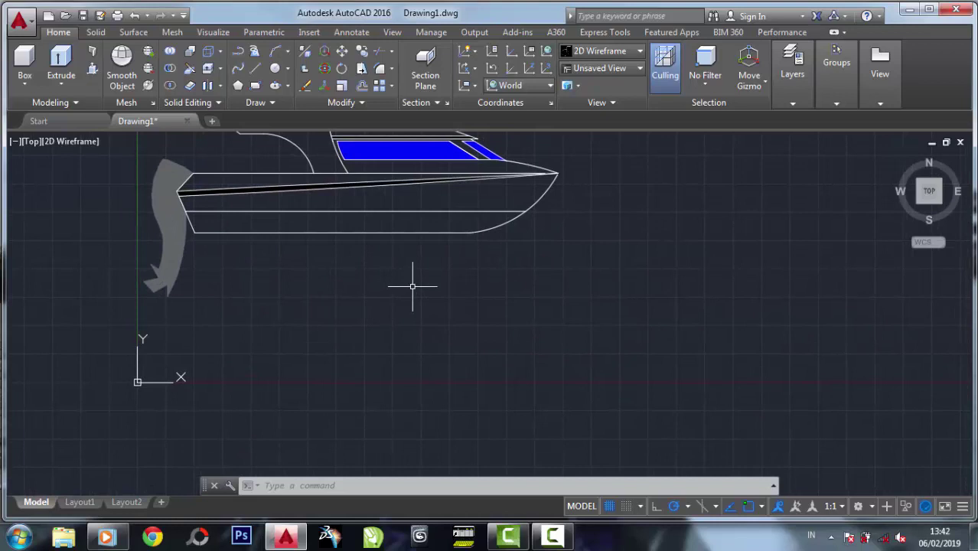
{"action": "scroll", "coordinate": [412, 286], "scroll_direction": "down", "scroll_amount": 1}
{"action": "scroll", "coordinate": [417, 306], "scroll_direction": "up", "scroll_amount": 5}
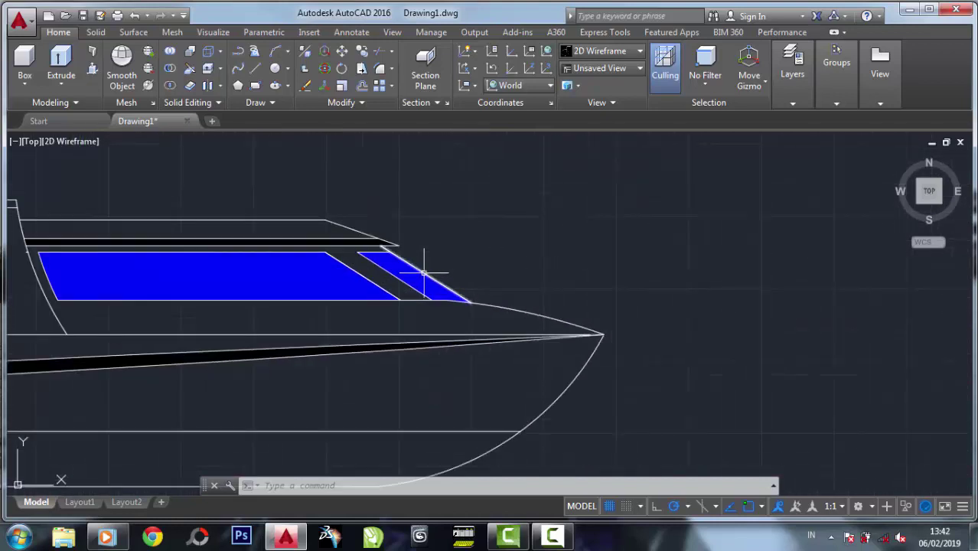
{"action": "scroll", "coordinate": [447, 314], "scroll_direction": "up", "scroll_amount": 2}
{"action": "type", "text": "l"}
{"action": "key", "text": "Return"}
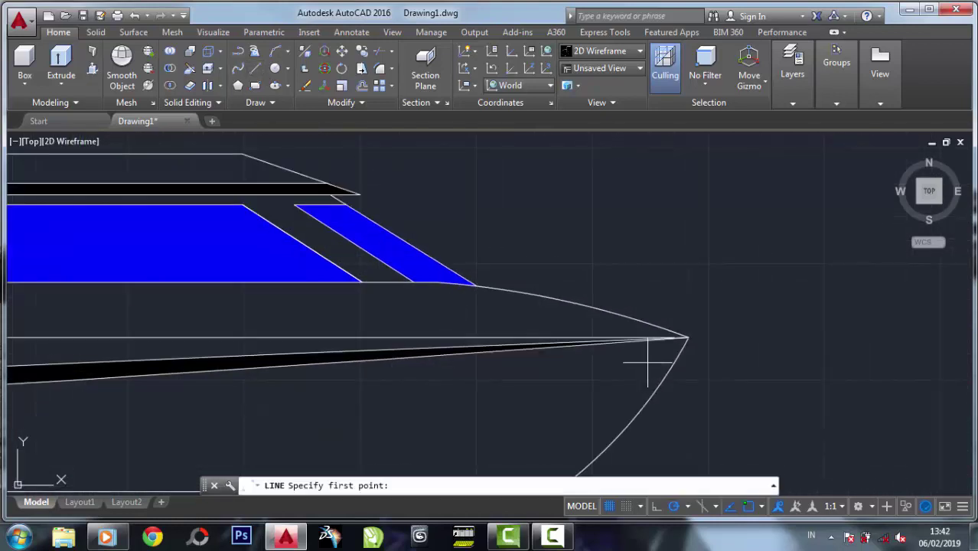
{"action": "middle_click_drag", "start_coordinate": [687, 382], "coordinate": [670, 381]}
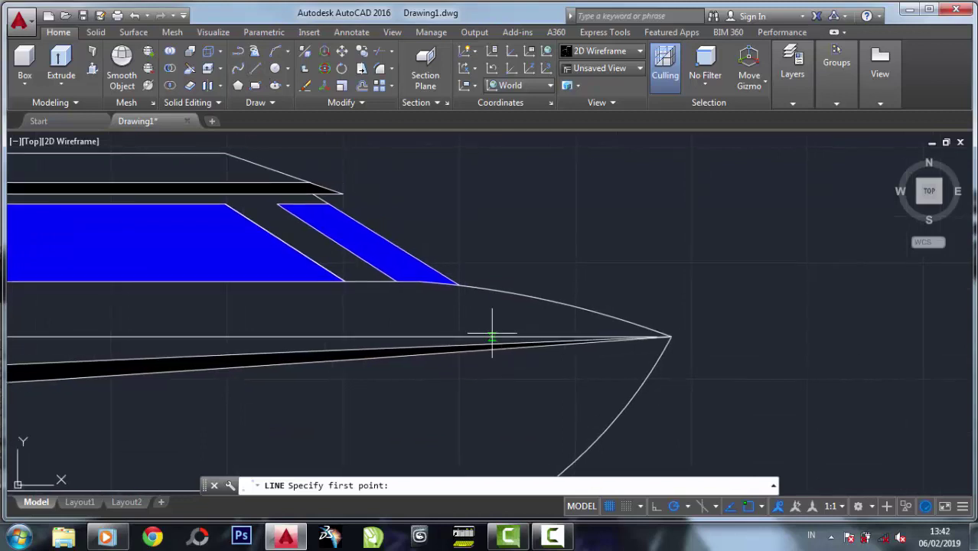
{"action": "left_click", "coordinate": [387, 337]}
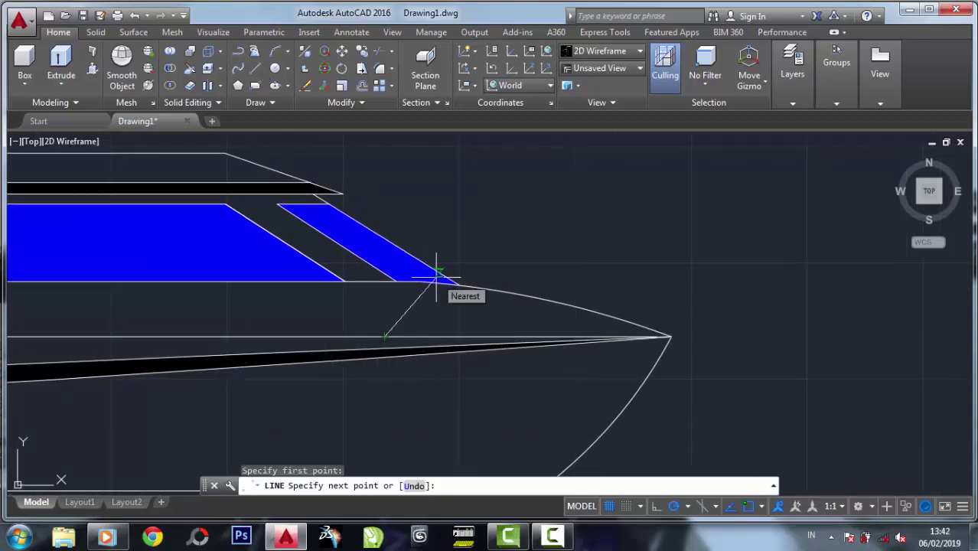
{"action": "scroll", "coordinate": [486, 280], "scroll_direction": "up", "scroll_amount": 4}
{"action": "left_click", "coordinate": [401, 313]}
{"action": "left_click", "coordinate": [524, 308]}
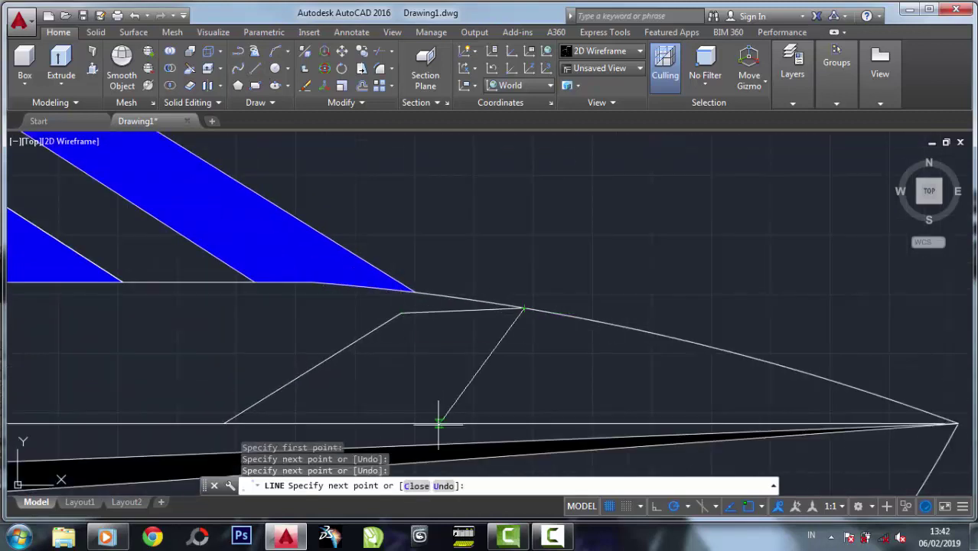
{"action": "left_click", "coordinate": [407, 423]}
{"action": "right_click", "coordinate": [407, 423]}
{"action": "left_click", "coordinate": [464, 250]}
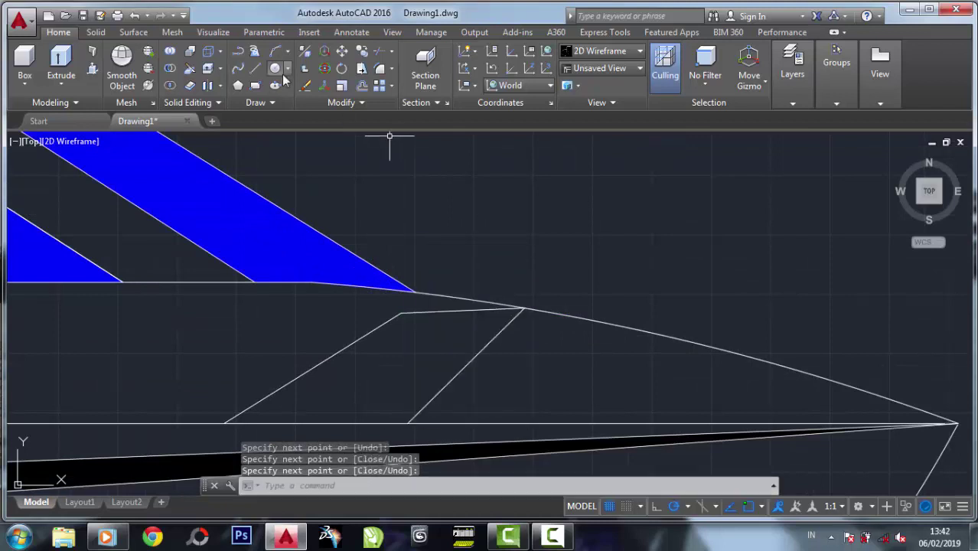
Extend the top rail forward and drop three more slanted posts down to the hull stripe
{"action": "key", "text": "Return"}
{"action": "left_click", "coordinate": [523, 308]}
{"action": "left_click", "coordinate": [645, 308]}
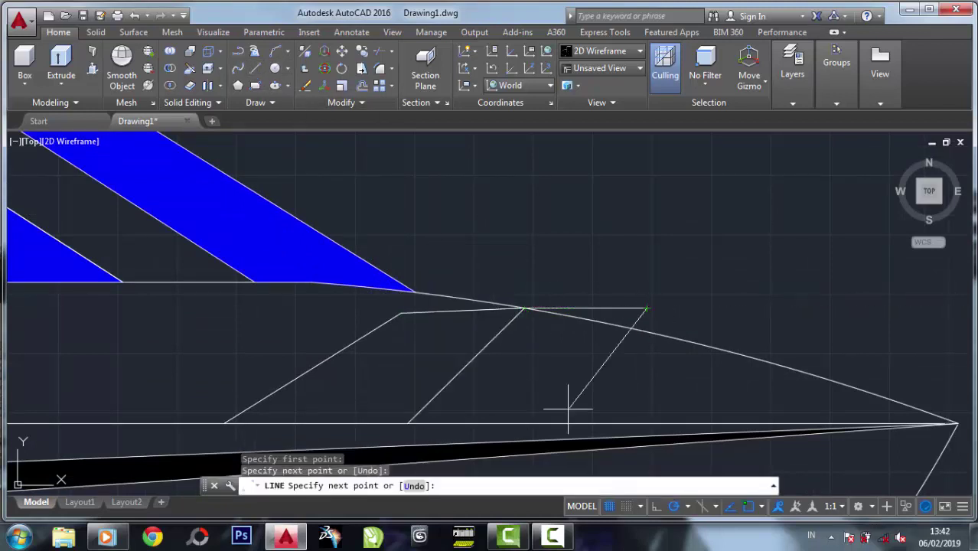
{"action": "left_click", "coordinate": [529, 423]}
{"action": "right_click", "coordinate": [530, 423]}
{"action": "left_click", "coordinate": [540, 247]}
{"action": "middle_click_drag", "start_coordinate": [647, 377], "coordinate": [529, 321]}
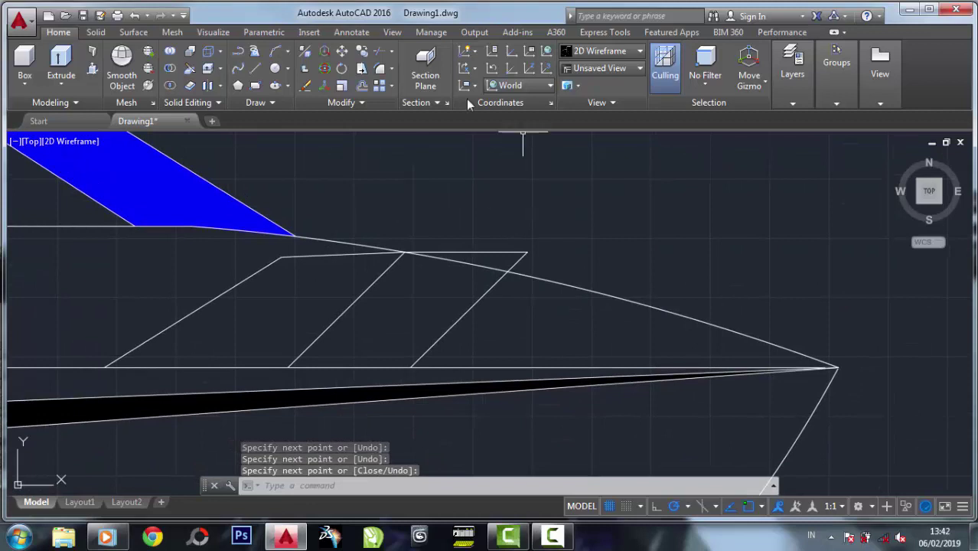
{"action": "left_click", "coordinate": [254, 68]}
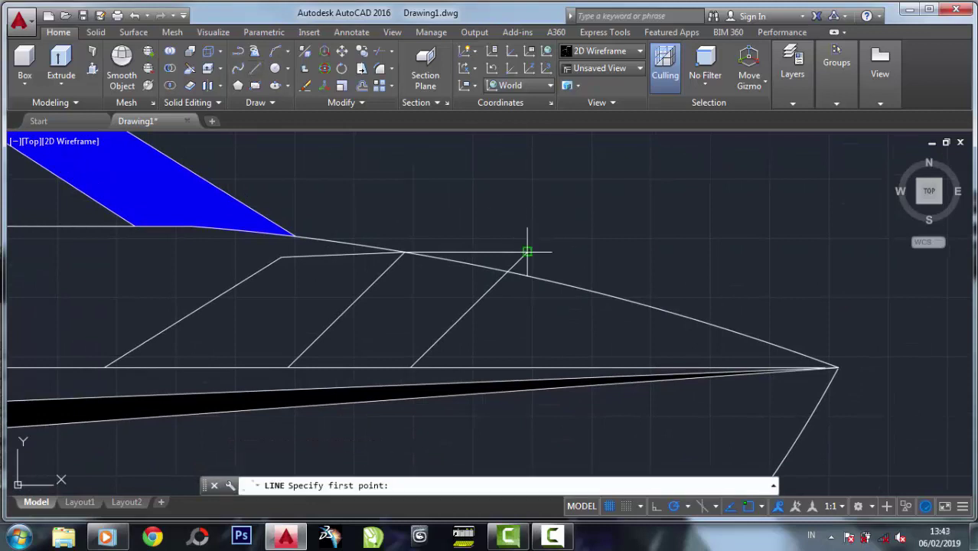
{"action": "left_click", "coordinate": [533, 367]}
{"action": "right_click", "coordinate": [533, 367]}
{"action": "left_click", "coordinate": [594, 189]}
{"action": "middle_click_drag", "start_coordinate": [594, 199], "coordinate": [302, 155]}
{"action": "middle_click_drag", "start_coordinate": [509, 245], "coordinate": [491, 305]}
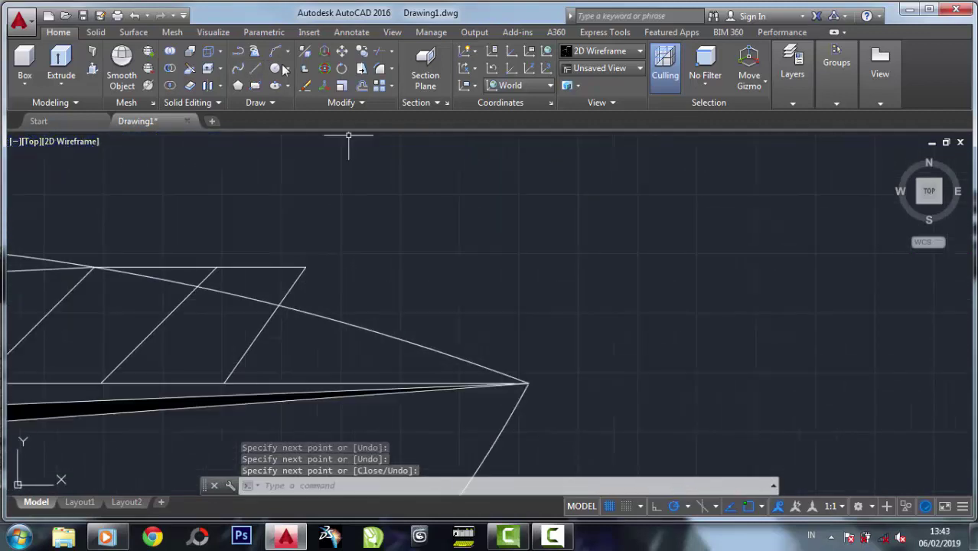
{"action": "left_click", "coordinate": [254, 68]}
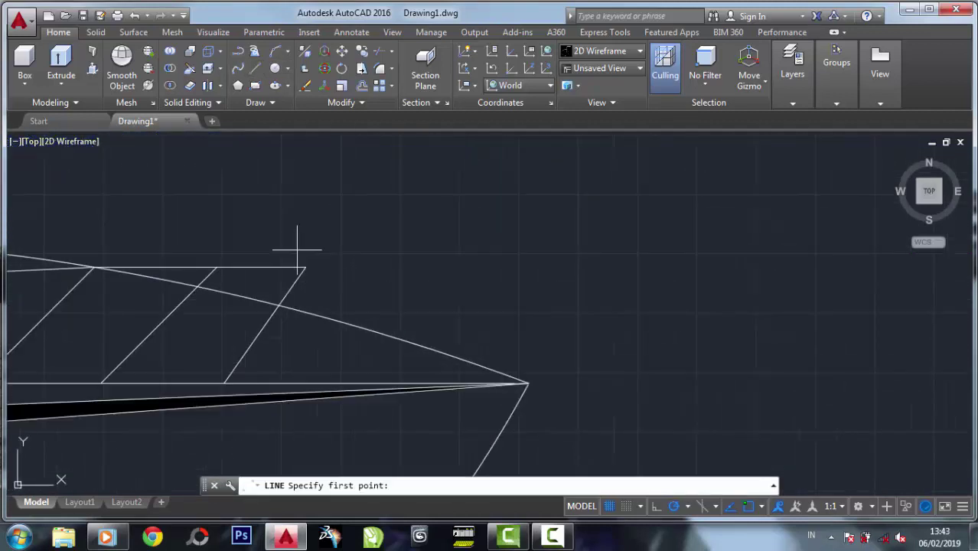
{"action": "left_click", "coordinate": [457, 268]}
{"action": "left_click", "coordinate": [340, 384]}
{"action": "right_click", "coordinate": [338, 387]}
{"action": "left_click", "coordinate": [382, 205]}
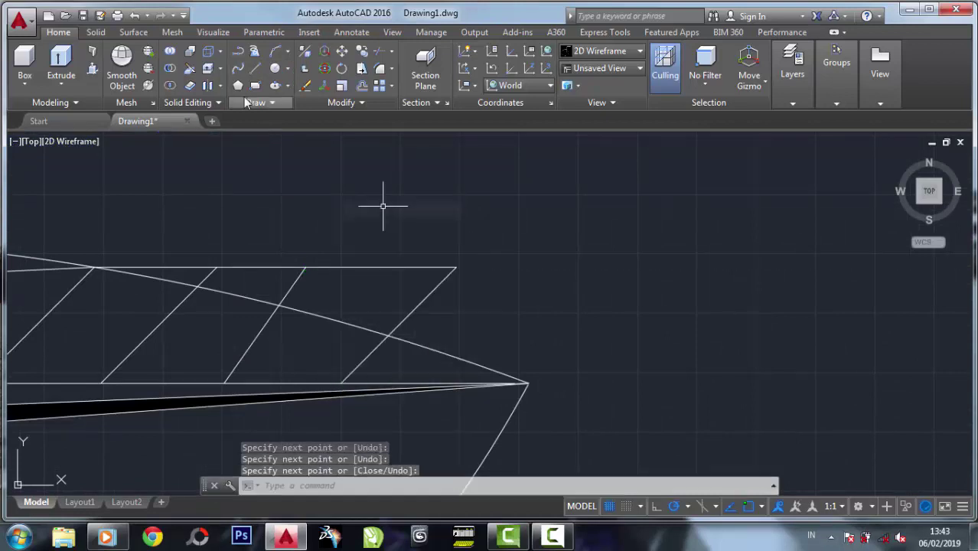
Run the top rail past the bow tip with a final slanted post and a short overhang
{"action": "key", "text": "Return"}
{"action": "left_click", "coordinate": [456, 268]}
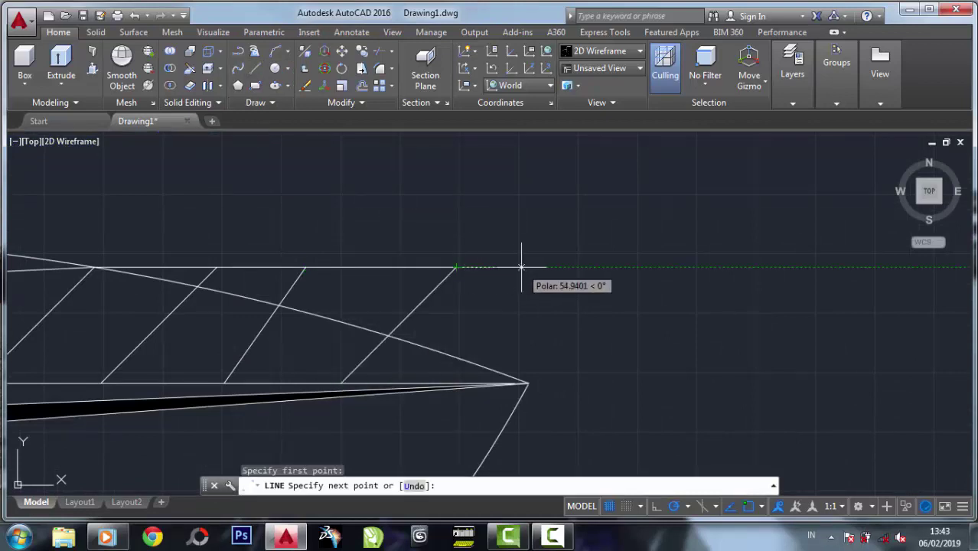
{"action": "left_click", "coordinate": [529, 268]}
{"action": "left_click", "coordinate": [452, 383]}
{"action": "right_click", "coordinate": [448, 385]}
{"action": "left_click", "coordinate": [490, 207]}
{"action": "middle_click_drag", "start_coordinate": [532, 301], "coordinate": [559, 251]}
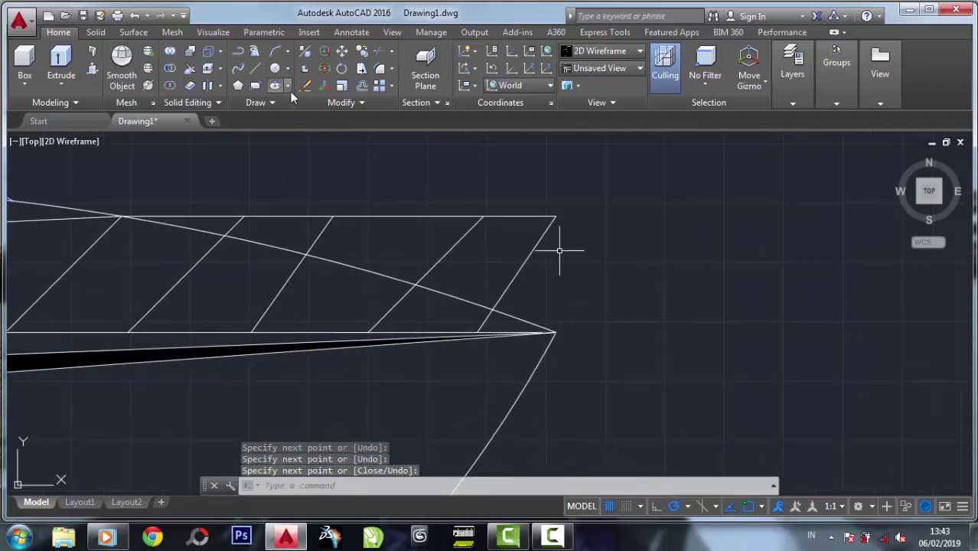
{"action": "key", "text": "Return"}
{"action": "left_click", "coordinate": [618, 218]}
{"action": "key", "text": "Return"}
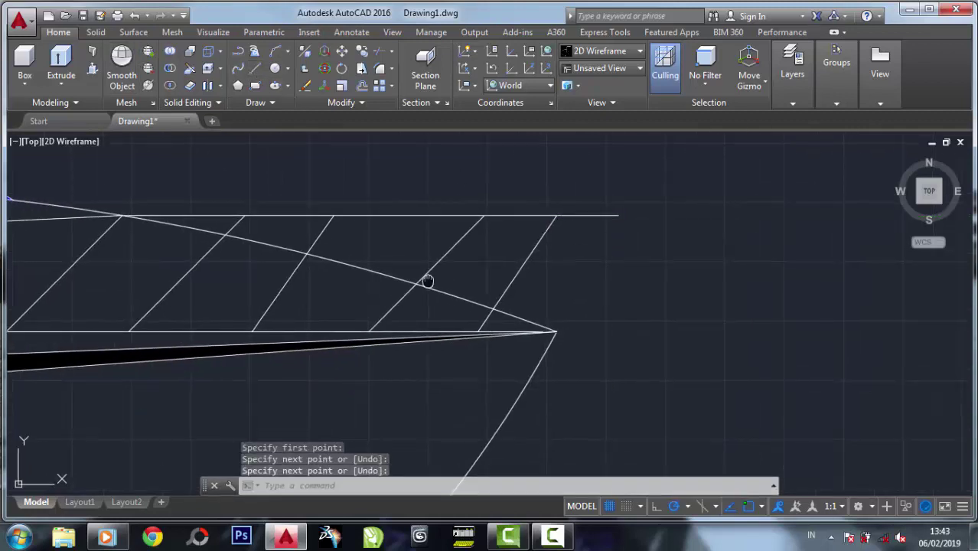
{"action": "middle_click_drag", "start_coordinate": [428, 280], "coordinate": [644, 275]}
{"action": "scroll", "coordinate": [354, 224], "scroll_direction": "down", "scroll_amount": 2}
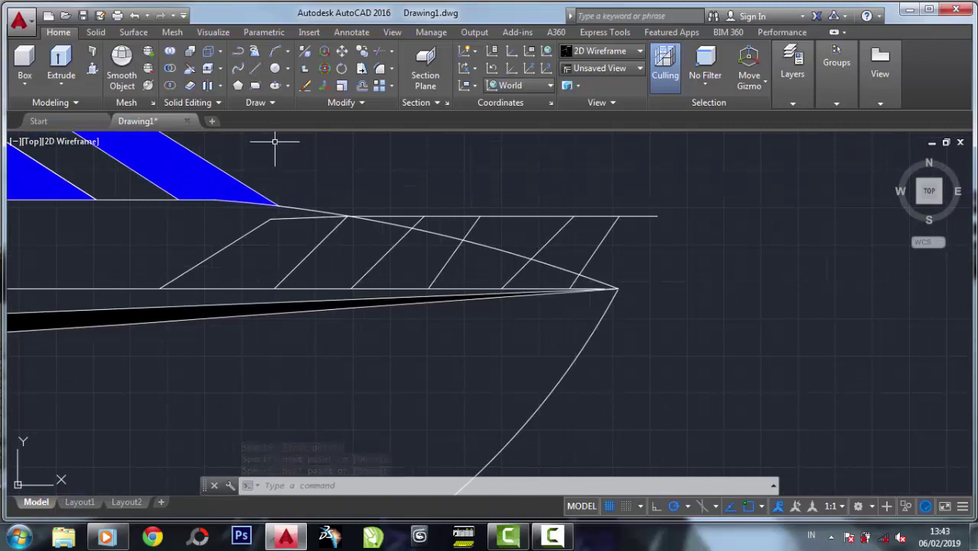
Draw an arc along the bow to the rail's front end and flatten it toward the top rail
{"action": "left_click", "coordinate": [277, 52]}
{"action": "left_click", "coordinate": [233, 240]}
{"action": "left_click", "coordinate": [455, 253]}
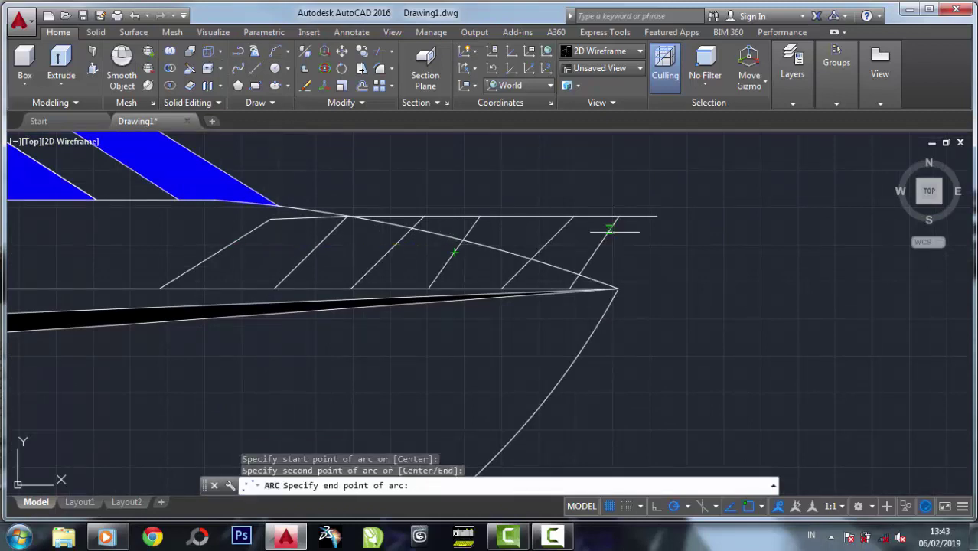
{"action": "left_click", "coordinate": [619, 216]}
{"action": "left_click", "coordinate": [426, 255]}
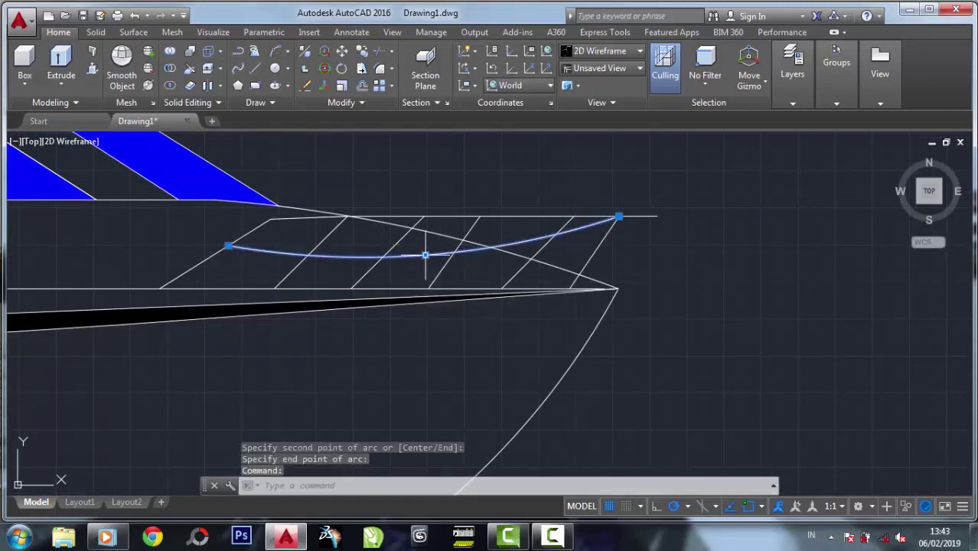
{"action": "left_click", "coordinate": [425, 255]}
{"action": "left_click", "coordinate": [427, 219]}
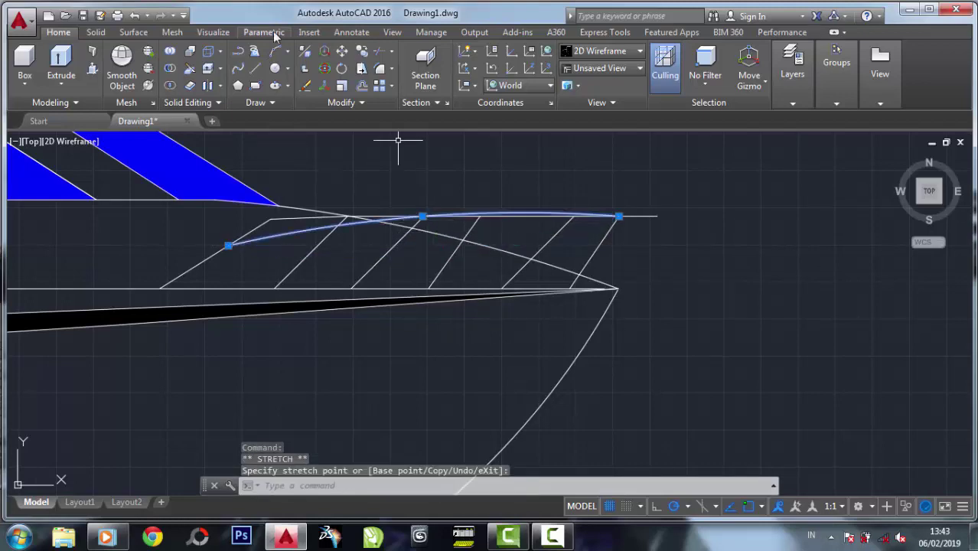
{"action": "left_click", "coordinate": [238, 51]}
{"action": "left_click", "coordinate": [470, 157]}
{"action": "scroll", "coordinate": [459, 199], "scroll_direction": "up", "scroll_amount": 5}
{"action": "key", "text": "Escape"}
{"action": "left_click", "coordinate": [448, 199]}
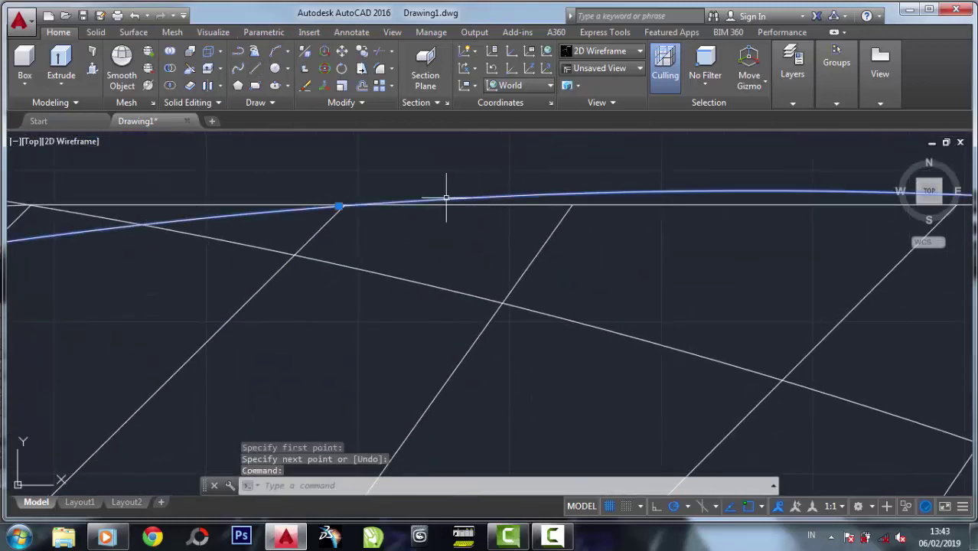
{"action": "left_click", "coordinate": [338, 207]}
{"action": "scroll", "coordinate": [307, 177], "scroll_direction": "down", "scroll_amount": 4}
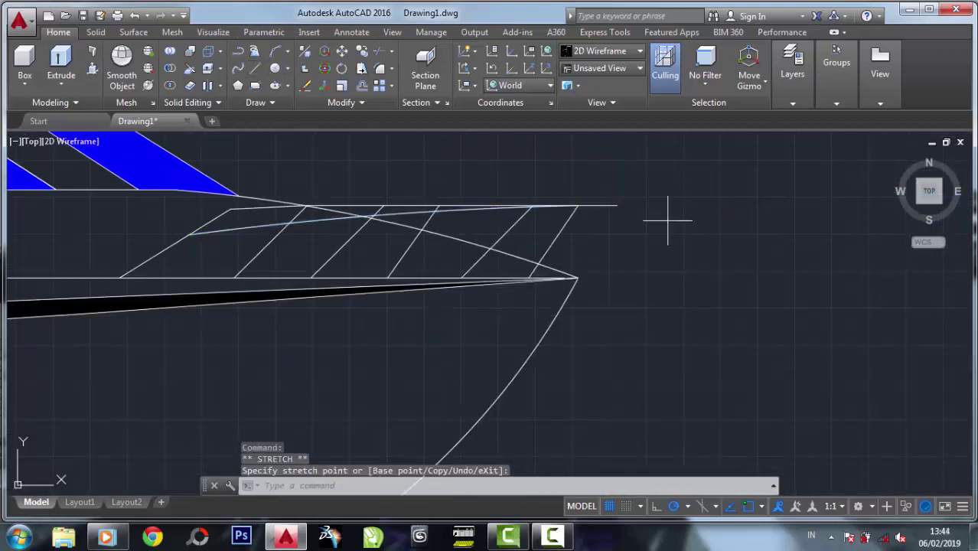
Erase two unwanted rail lines
{"action": "key", "text": "Escape"}
{"action": "left_click", "coordinate": [304, 85]}
{"action": "left_click", "coordinate": [336, 203]}
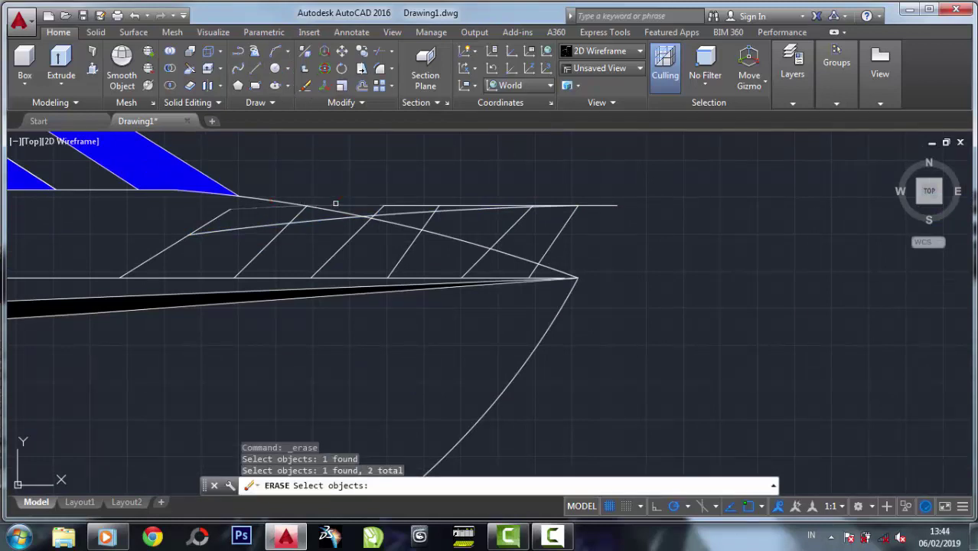
{"action": "key", "text": "Return"}
Trim the overhanging line ends past the bow rail, including the right diagonal and crossing line
{"action": "left_click", "coordinate": [379, 50]}
{"action": "left_click", "coordinate": [605, 245]}
{"action": "left_click", "coordinate": [535, 194]}
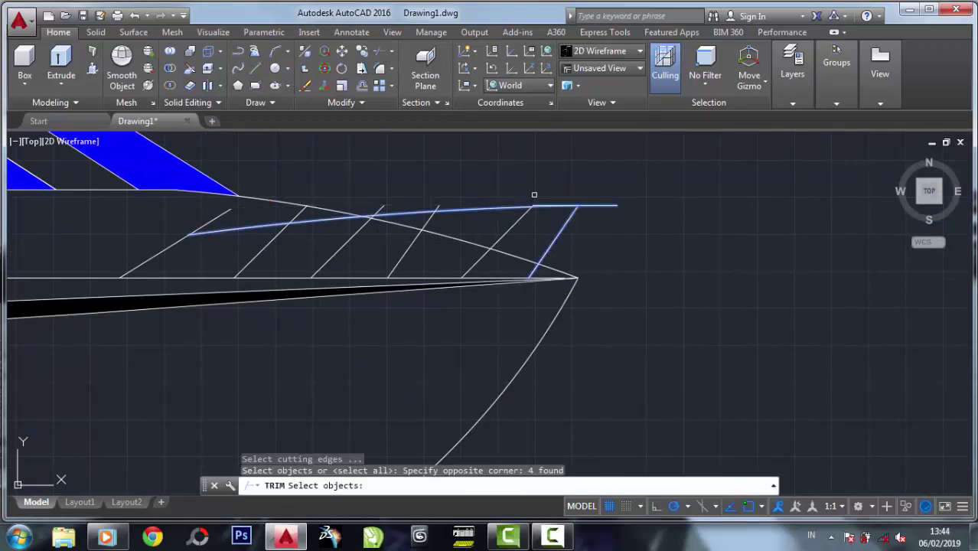
{"action": "key", "text": "Return"}
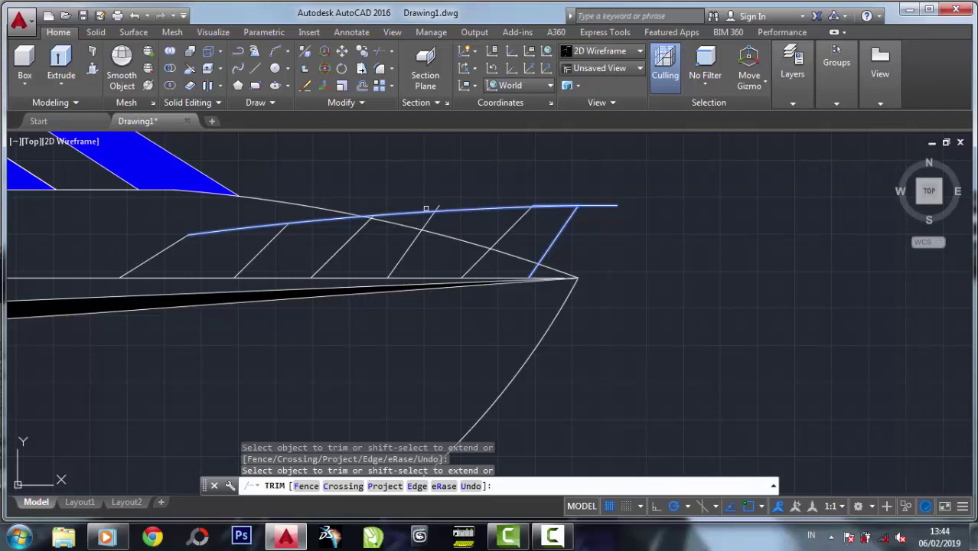
{"action": "scroll", "coordinate": [574, 201], "scroll_direction": "up", "scroll_amount": 3}
{"action": "scroll", "coordinate": [574, 201], "scroll_direction": "up", "scroll_amount": 3}
{"action": "left_click", "coordinate": [594, 295]}
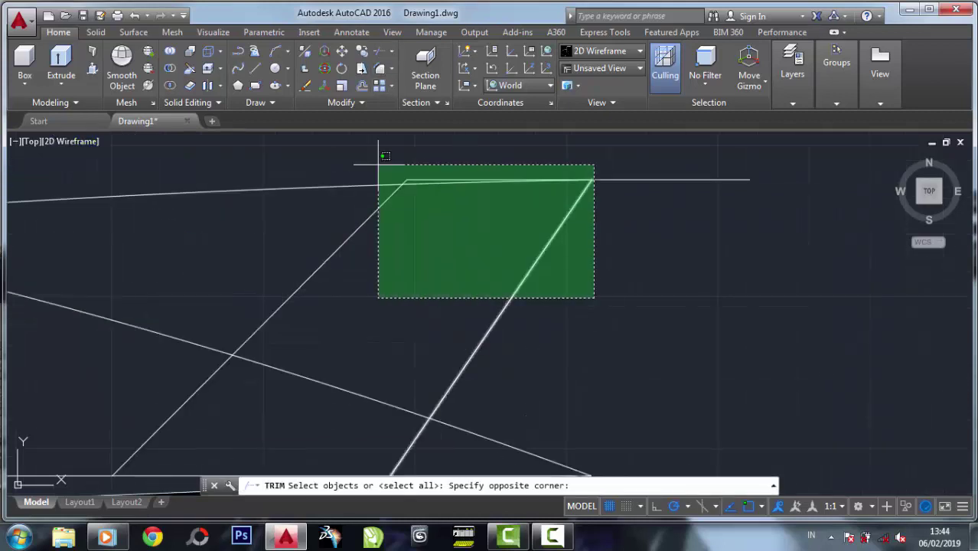
{"action": "left_click", "coordinate": [383, 158]}
{"action": "left_click", "coordinate": [381, 55]}
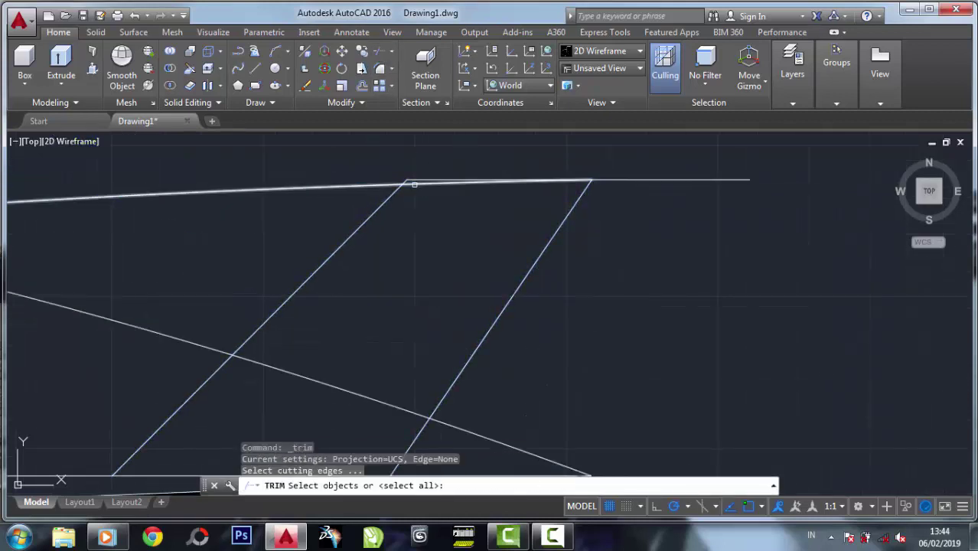
{"action": "key", "text": "Return"}
{"action": "left_click", "coordinate": [406, 180]}
{"action": "key", "text": "Escape"}
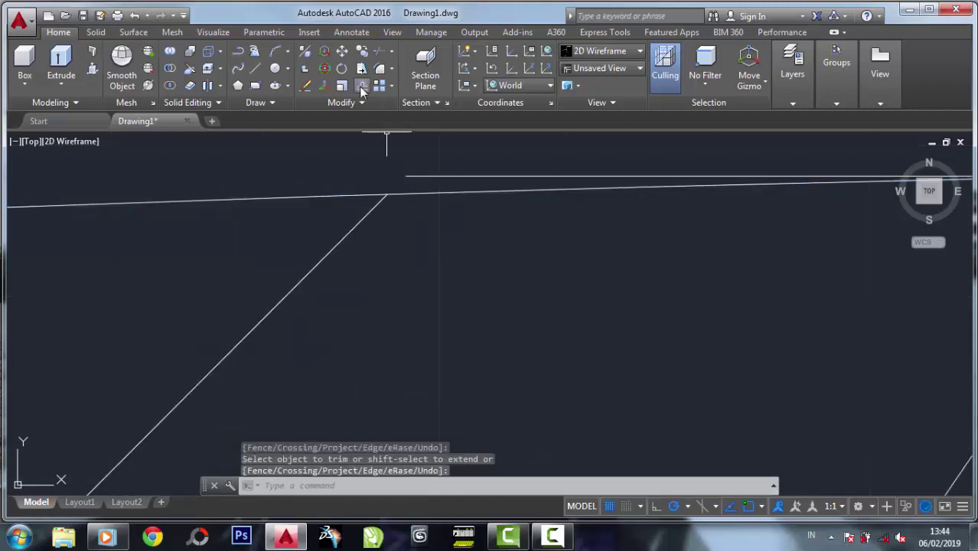
Erase the leftover line at the bow with E
{"action": "type", "text": "e"}
{"action": "key", "text": "Return"}
{"action": "left_click", "coordinate": [424, 177]}
{"action": "key", "text": "Return"}
{"action": "scroll", "coordinate": [424, 177], "scroll_direction": "down", "scroll_amount": 3}
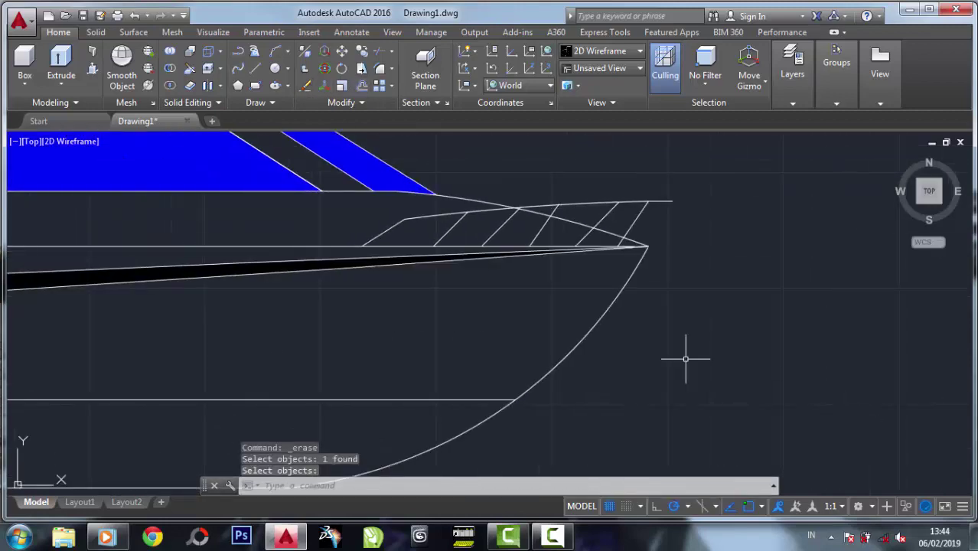
{"action": "scroll", "coordinate": [688, 354], "scroll_direction": "down", "scroll_amount": 3}
{"action": "scroll", "coordinate": [599, 285], "scroll_direction": "up", "scroll_amount": 3}
{"action": "scroll", "coordinate": [599, 286], "scroll_direction": "up", "scroll_amount": 2}
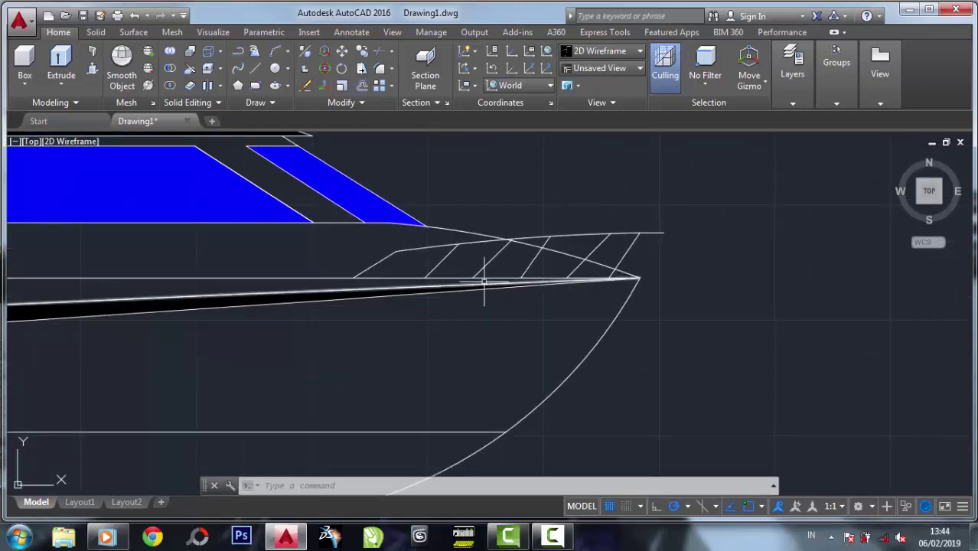
{"action": "scroll", "coordinate": [482, 284], "scroll_direction": "down", "scroll_amount": 5}
{"action": "scroll", "coordinate": [455, 229], "scroll_direction": "up", "scroll_amount": 4}
{"action": "scroll", "coordinate": [455, 229], "scroll_direction": "down", "scroll_amount": 2}
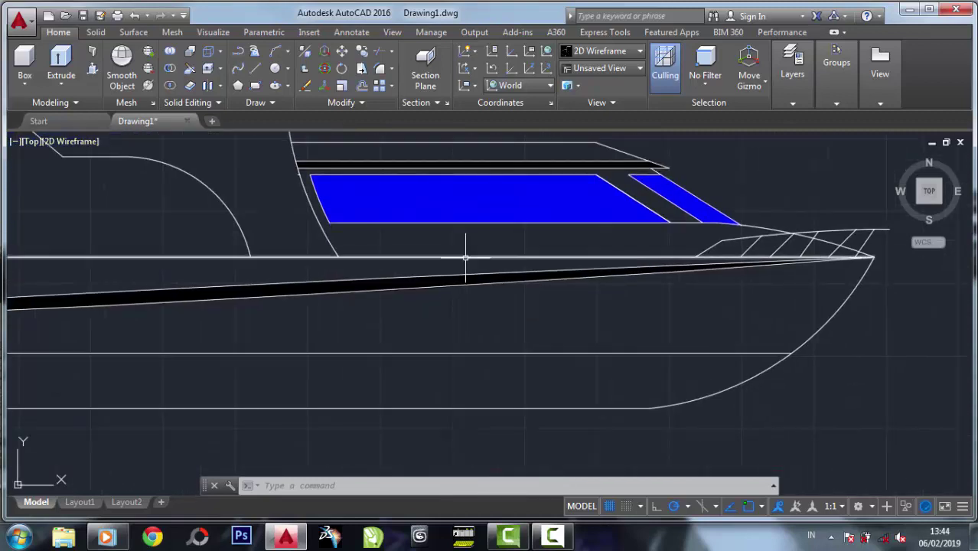
{"action": "scroll", "coordinate": [313, 292], "scroll_direction": "down", "scroll_amount": 2}
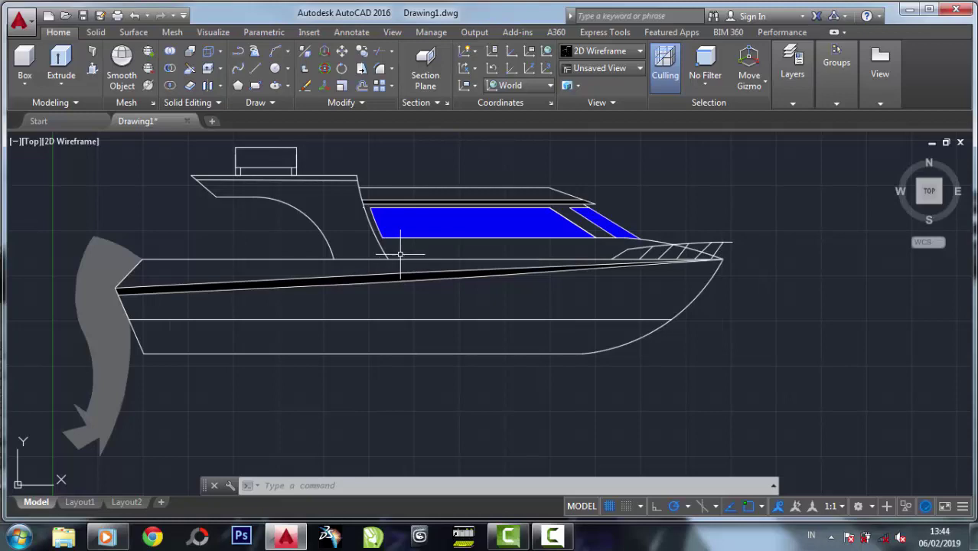
{"action": "middle_click_drag", "start_coordinate": [489, 269], "coordinate": [517, 276]}
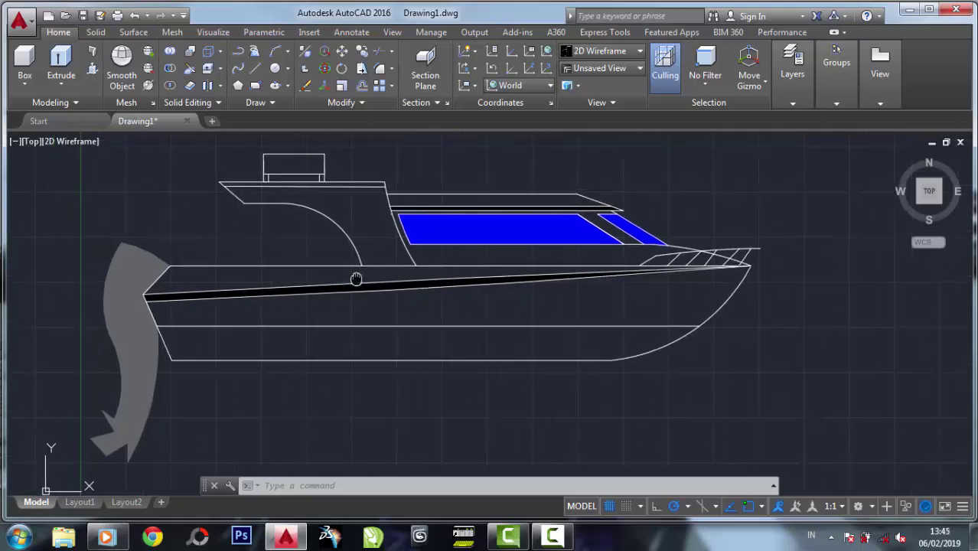
{"action": "scroll", "coordinate": [719, 255], "scroll_direction": "up", "scroll_amount": 5}
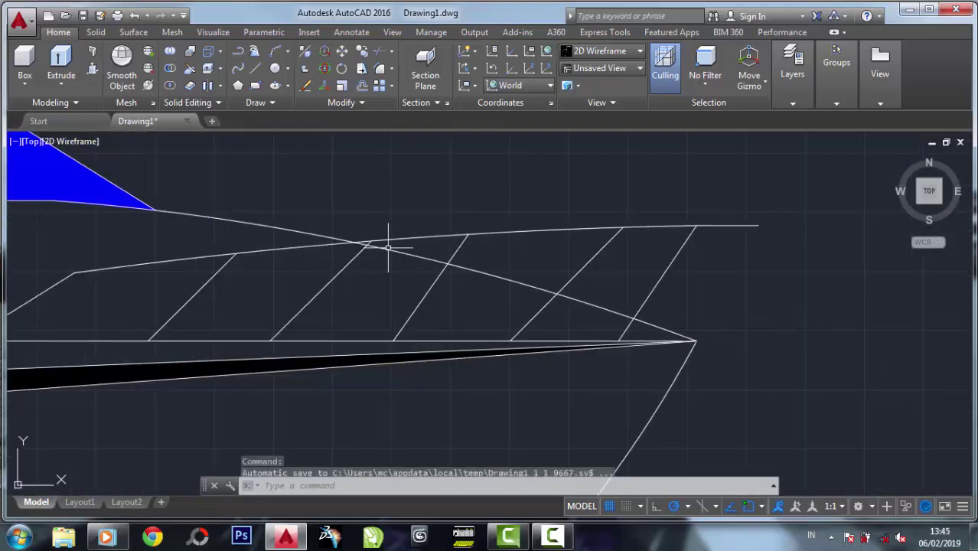
{"action": "scroll", "coordinate": [389, 240], "scroll_direction": "down", "scroll_amount": 5}
{"action": "scroll", "coordinate": [475, 237], "scroll_direction": "down", "scroll_amount": 2}
{"action": "middle_click_drag", "start_coordinate": [603, 301], "coordinate": [591, 267]}
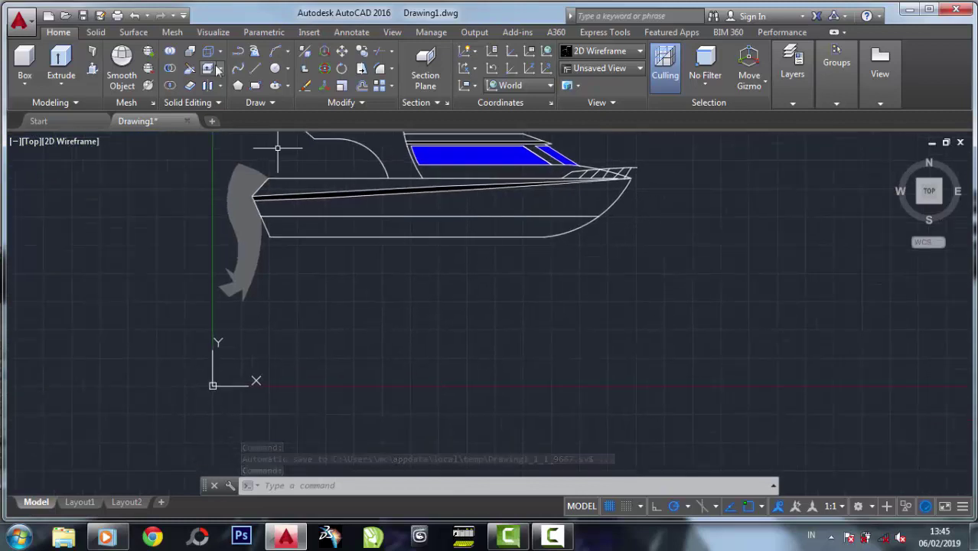
Draw a vertical line down from the bow tip, then a horizontal line back to the stern
{"action": "left_click", "coordinate": [257, 68]}
{"action": "left_click", "coordinate": [631, 178]}
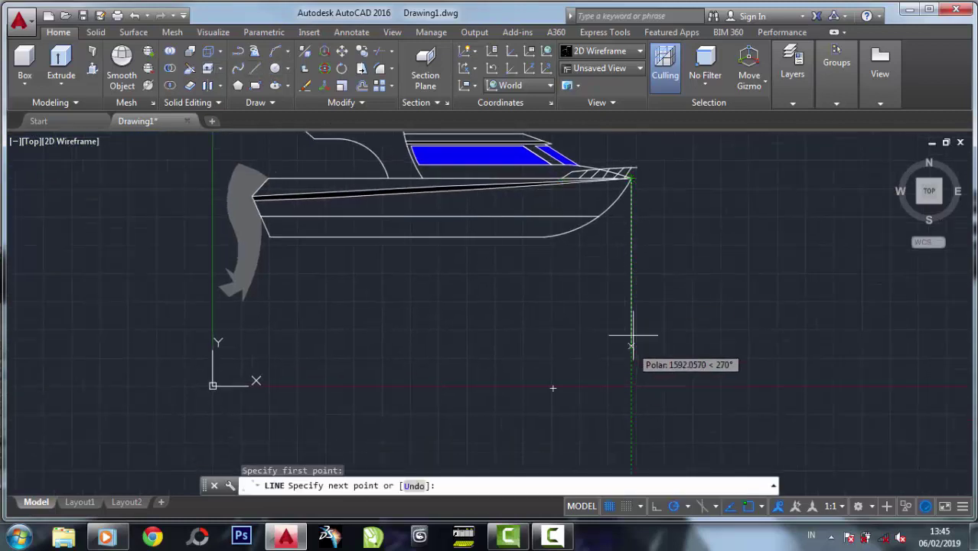
{"action": "left_click", "coordinate": [630, 272]}
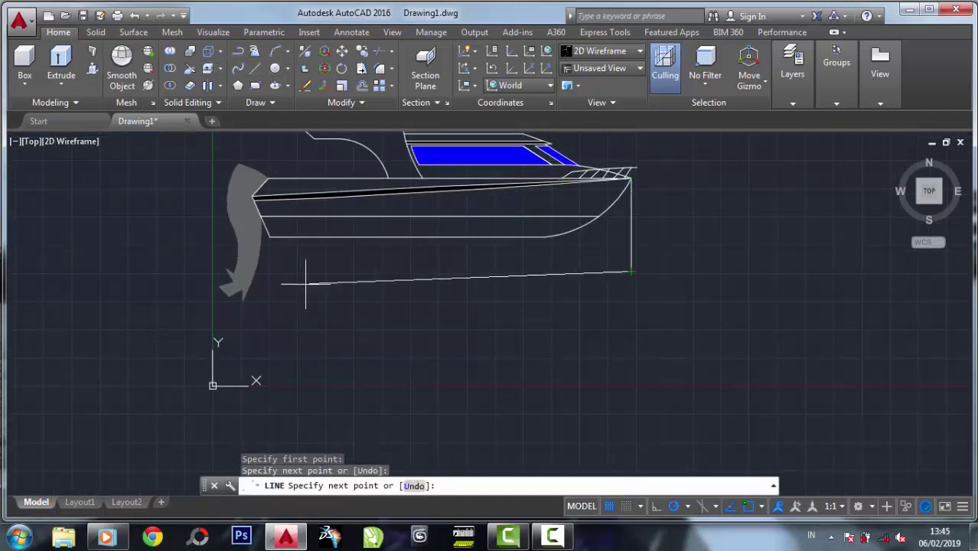
{"action": "left_click", "coordinate": [255, 272]}
{"action": "right_click", "coordinate": [255, 272]}
{"action": "left_click", "coordinate": [275, 277]}
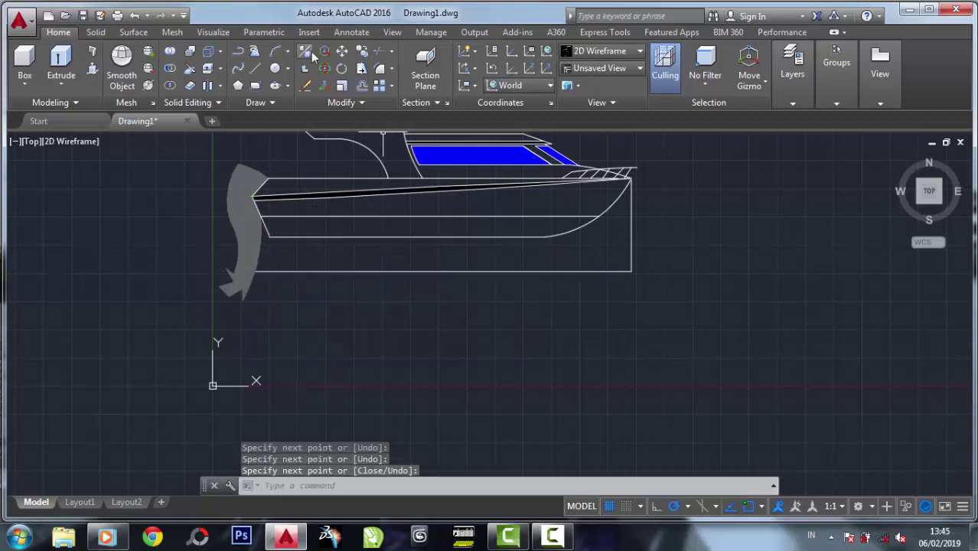
Move the bottom horizontal line further down below the boat
{"action": "left_click", "coordinate": [342, 51]}
{"action": "left_click", "coordinate": [471, 264]}
{"action": "left_click", "coordinate": [479, 309]}
{"action": "key", "text": "Return"}
{"action": "left_click", "coordinate": [443, 272]}
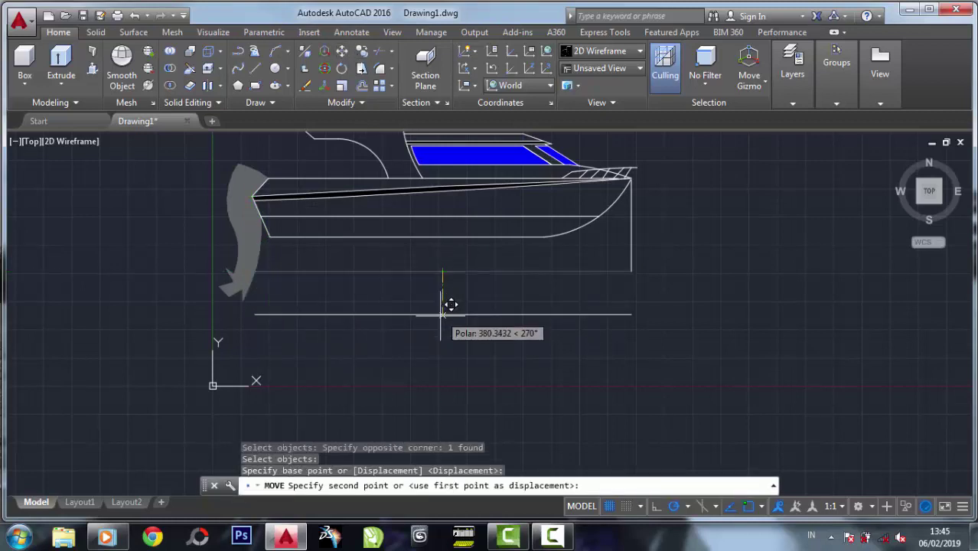
{"action": "left_click", "coordinate": [442, 316]}
{"action": "middle_click_drag", "start_coordinate": [442, 157], "coordinate": [419, 150]}
Erase the extra vertical line dropped from the bow tip
{"action": "left_click", "coordinate": [305, 85]}
{"action": "left_click_drag", "start_coordinate": [644, 175], "coordinate": [589, 267]}
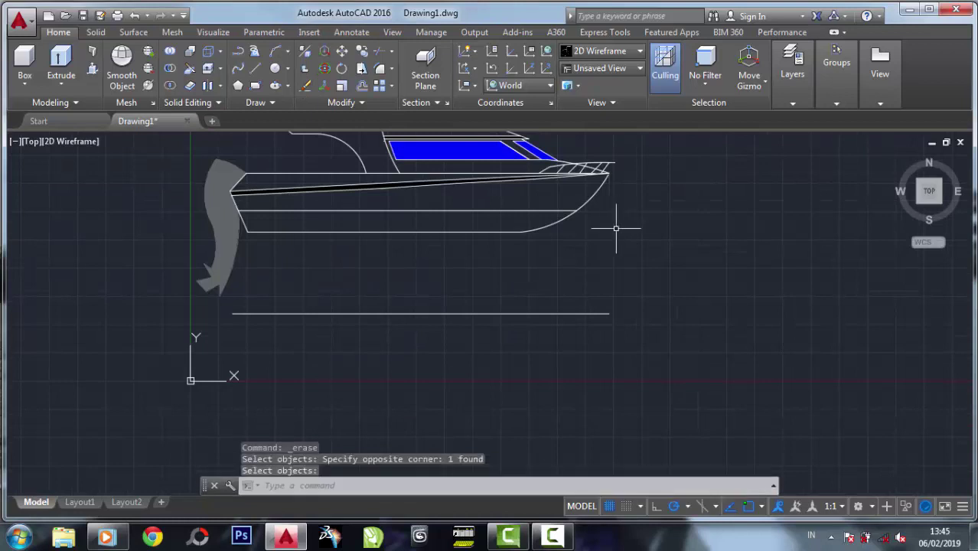
{"action": "scroll", "coordinate": [352, 153], "scroll_direction": "up", "scroll_amount": 1}
{"action": "scroll", "coordinate": [368, 153], "scroll_direction": "up", "scroll_amount": 4}
{"action": "left_click", "coordinate": [341, 102]}
Fill the upper cabin's curved aft panel under the roof with a solid Blue hatch
{"action": "left_click", "coordinate": [272, 102]}
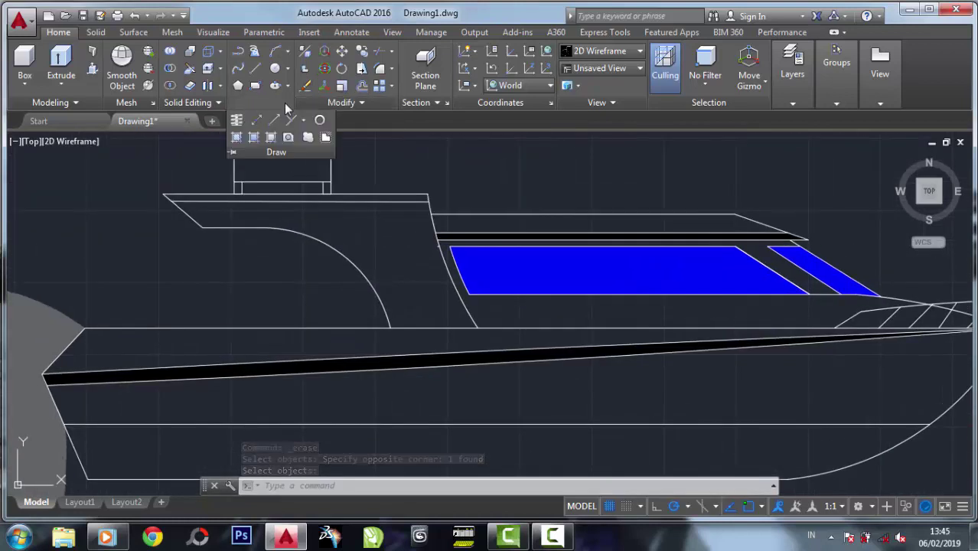
{"action": "left_click", "coordinate": [237, 138]}
{"action": "left_click", "coordinate": [420, 71]}
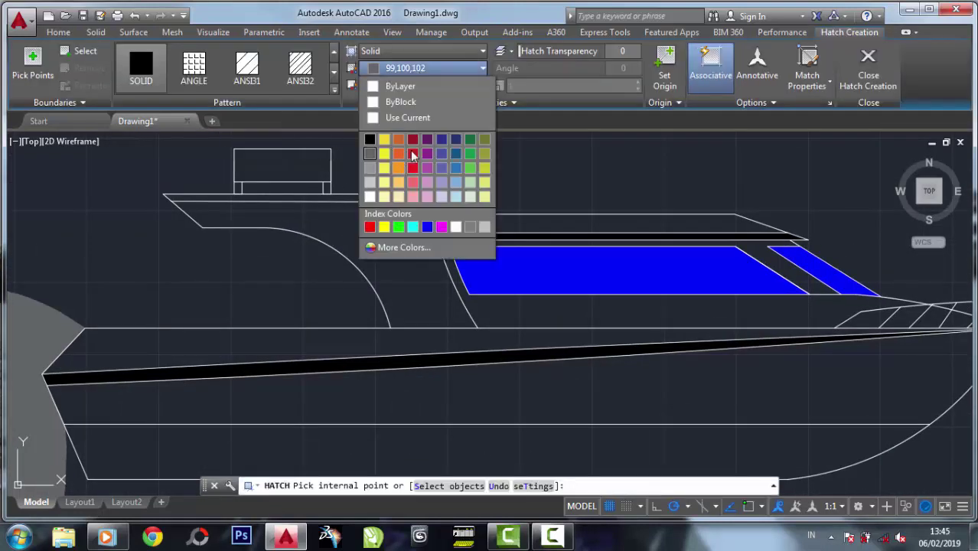
{"action": "left_click", "coordinate": [430, 226]}
{"action": "left_click", "coordinate": [371, 240]}
{"action": "right_click", "coordinate": [371, 240]}
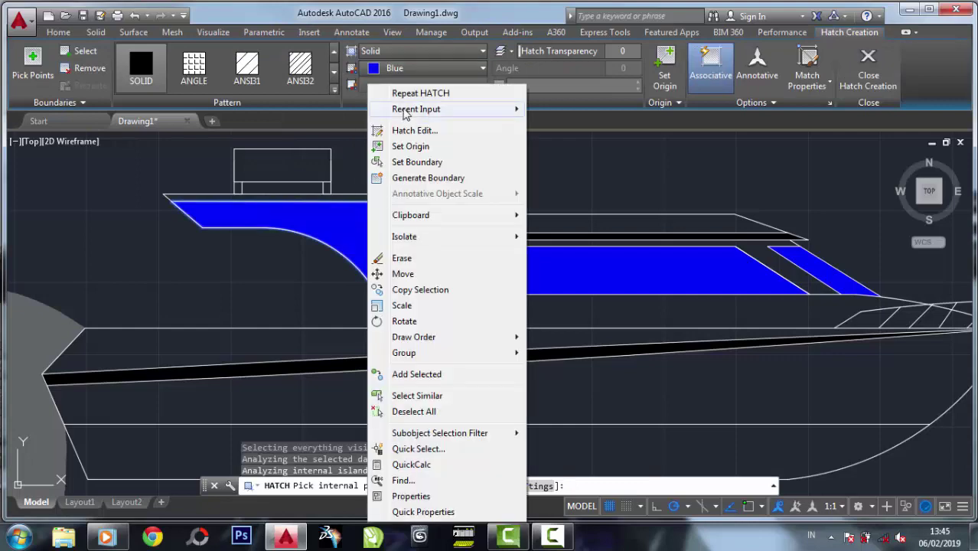
{"action": "left_click", "coordinate": [346, 219]}
{"action": "key", "text": "Return"}
{"action": "scroll", "coordinate": [406, 194], "scroll_direction": "down", "scroll_amount": 1}
{"action": "scroll", "coordinate": [407, 193], "scroll_direction": "down", "scroll_amount": 1}
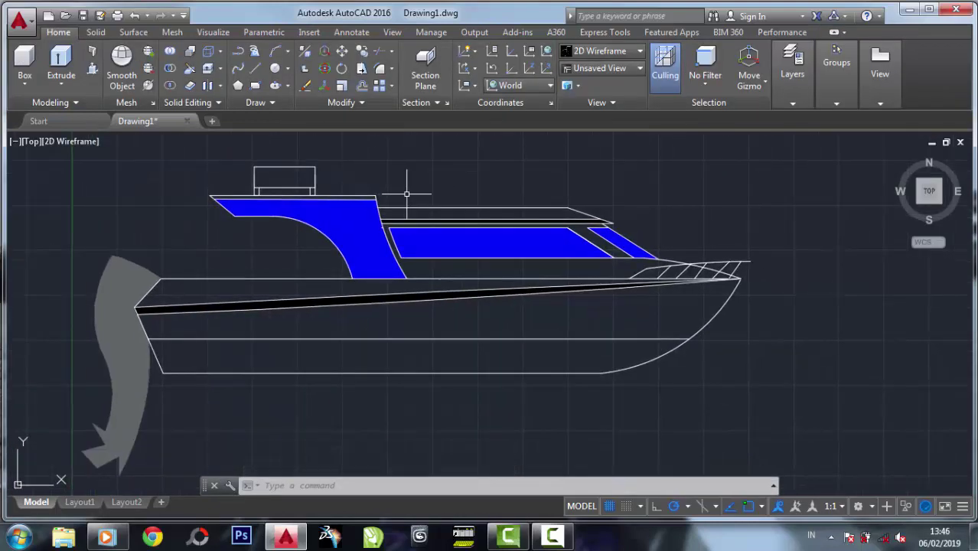
{"action": "scroll", "coordinate": [417, 207], "scroll_direction": "down", "scroll_amount": 1}
Frame the boat and its base line, starting a copy of the line before panning instead
{"action": "scroll", "coordinate": [486, 290], "scroll_direction": "up", "scroll_amount": 1}
{"action": "middle_click_drag", "start_coordinate": [486, 289], "coordinate": [525, 222]}
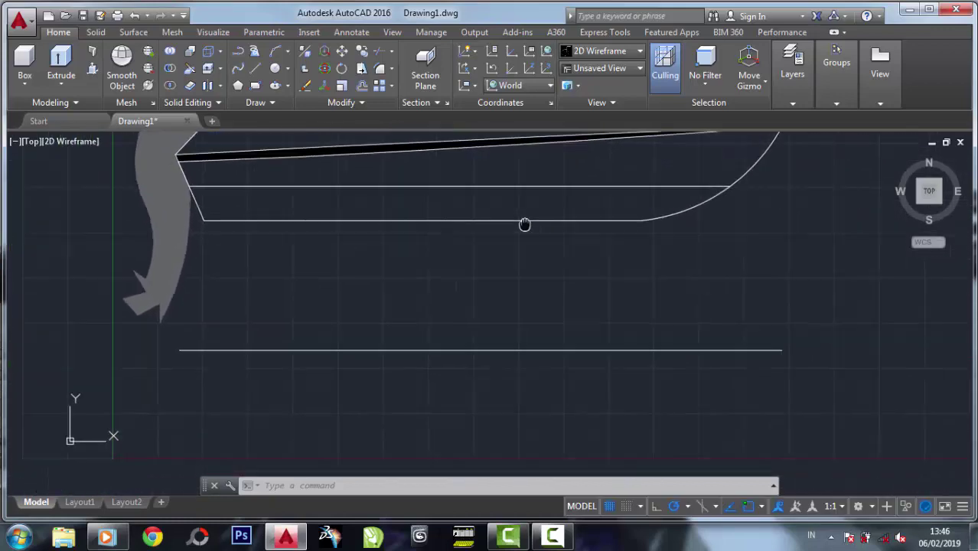
{"action": "middle_click_drag", "start_coordinate": [516, 262], "coordinate": [510, 232]}
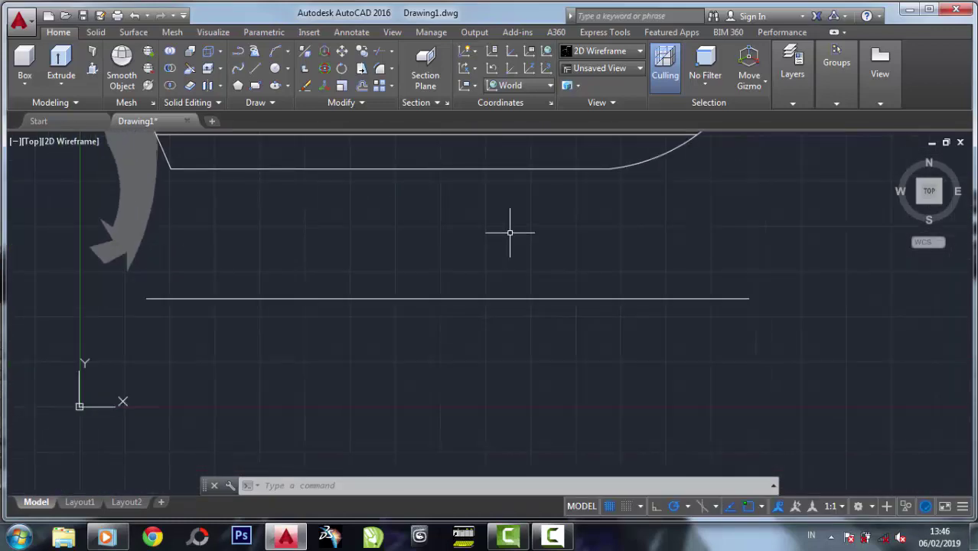
{"action": "scroll", "coordinate": [510, 232], "scroll_direction": "down", "scroll_amount": 4}
{"action": "mouse_move", "coordinate": [555, 273]}
{"action": "middle_mouse_down"}
{"action": "mouse_move", "coordinate": [500, 240]}
{"action": "mouse_move", "coordinate": [535, 201]}
{"action": "middle_mouse_up"}
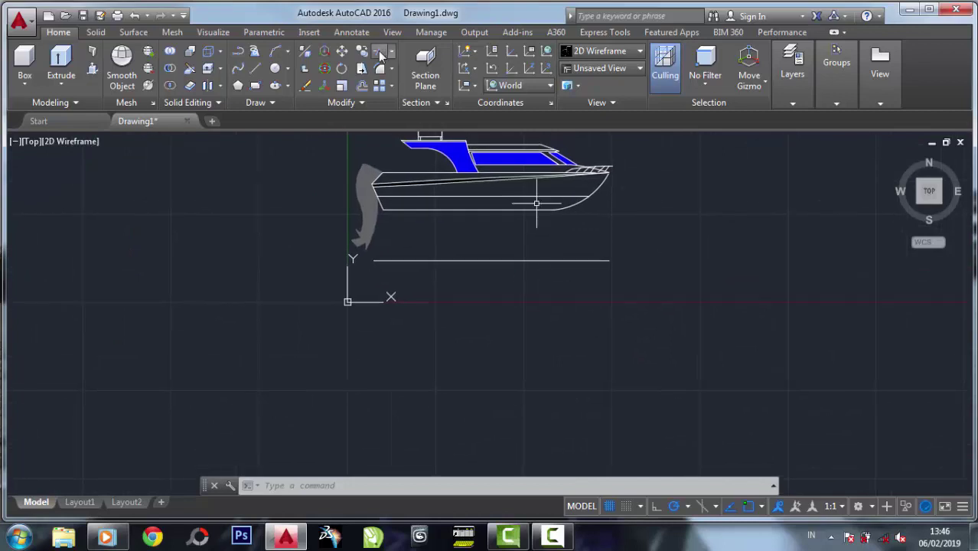
{"action": "type", "text": "co"}
{"action": "key", "text": "Return"}
Move the whole boat drawing higher, clear of the base line below it
{"action": "key", "text": "Return"}
{"action": "mouse_move", "coordinate": [514, 292]}
{"action": "left_mouse_down"}
{"action": "mouse_move", "coordinate": [480, 256]}
{"action": "mouse_move", "coordinate": [408, 352]}
{"action": "left_mouse_up"}
{"action": "left_click", "coordinate": [480, 263]}
{"action": "right_click", "coordinate": [507, 332]}
{"action": "left_click", "coordinate": [524, 442]}
{"action": "type", "text": "m"}
{"action": "key", "text": "Return"}
{"action": "left_click_drag", "start_coordinate": [602, 366], "coordinate": [173, 133]}
{"action": "key", "text": "Return"}
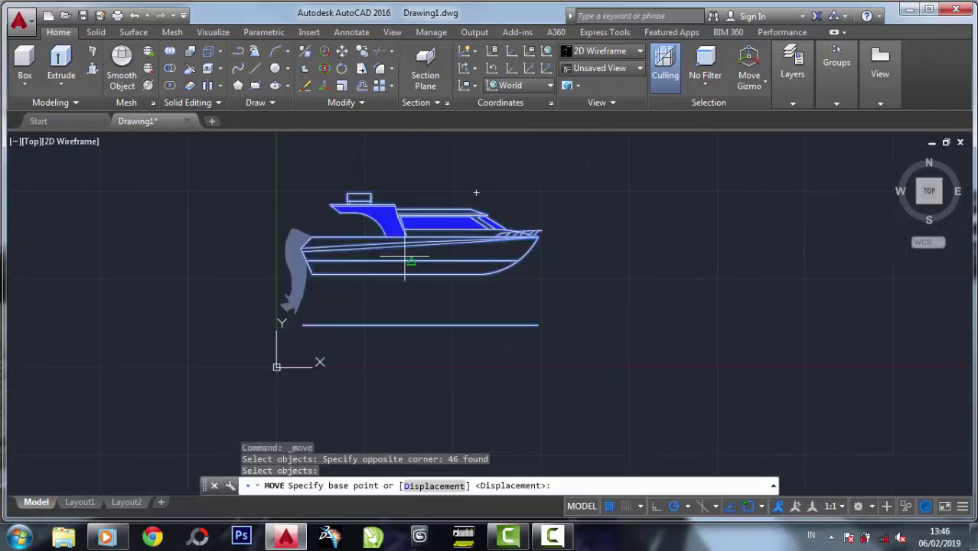
{"action": "left_click", "coordinate": [521, 222]}
{"action": "scroll", "coordinate": [520, 219], "scroll_direction": "down", "scroll_amount": 4}
{"action": "left_click", "coordinate": [491, 233]}
{"action": "scroll", "coordinate": [486, 218], "scroll_direction": "up", "scroll_amount": 5}
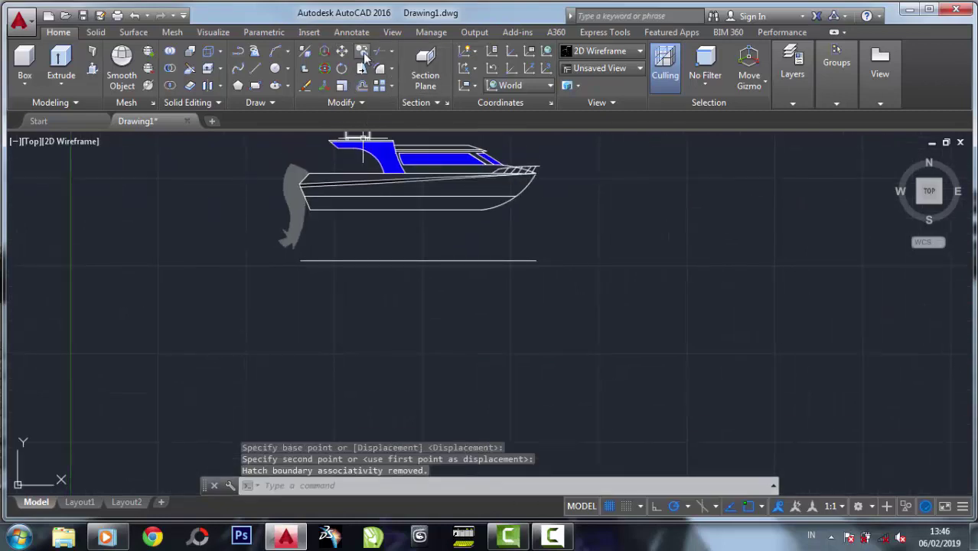
Copy the base line downward to create a parallel lower side line
{"action": "type", "text": "co"}
{"action": "key", "text": "Return"}
{"action": "left_click", "coordinate": [435, 256]}
{"action": "left_click", "coordinate": [402, 310]}
{"action": "key", "text": "Return"}
{"action": "left_click", "coordinate": [418, 260]}
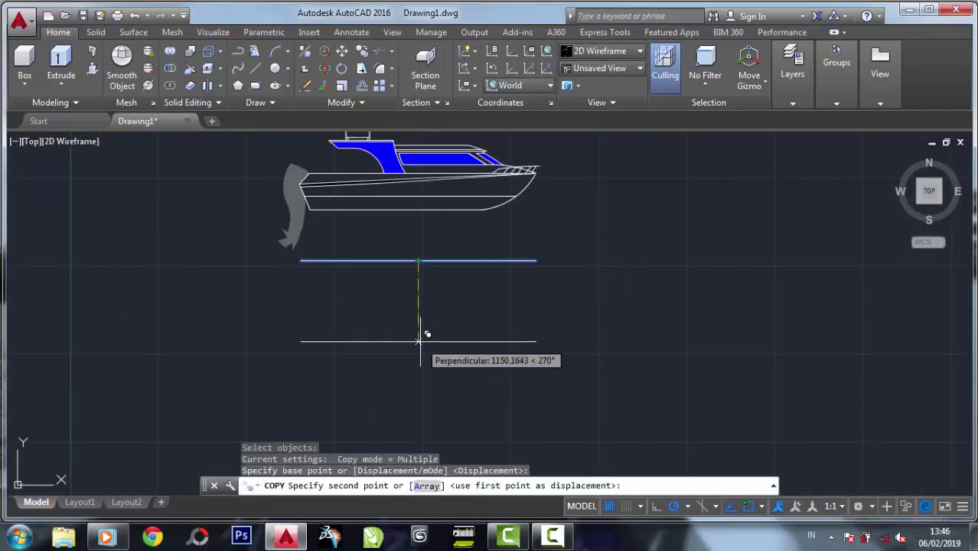
{"action": "right_click", "coordinate": [418, 341]}
{"action": "left_click", "coordinate": [454, 151]}
{"action": "scroll", "coordinate": [428, 264], "scroll_direction": "up", "scroll_amount": 2}
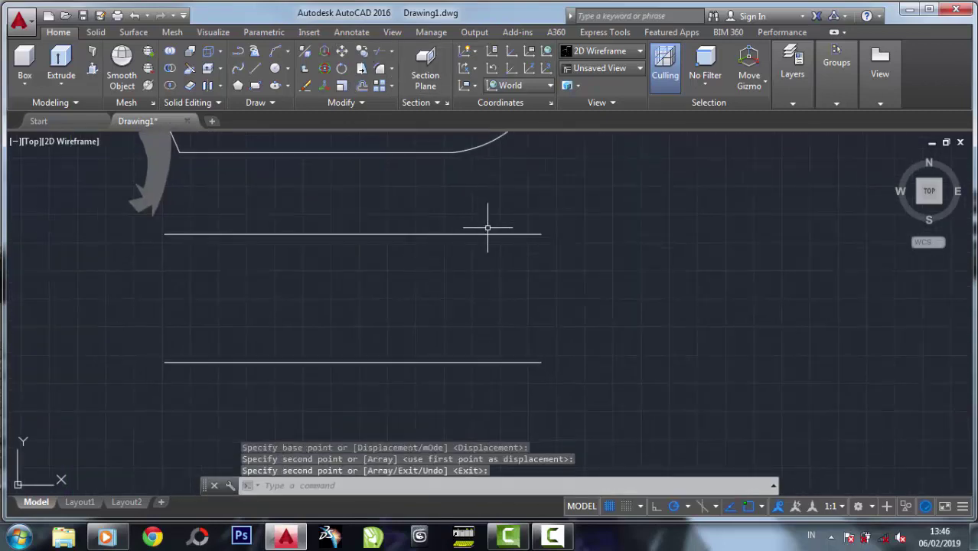
Draw a vertical line joining the right ends of the two parallel lines
{"action": "left_click", "coordinate": [254, 69]}
{"action": "left_click", "coordinate": [541, 234]}
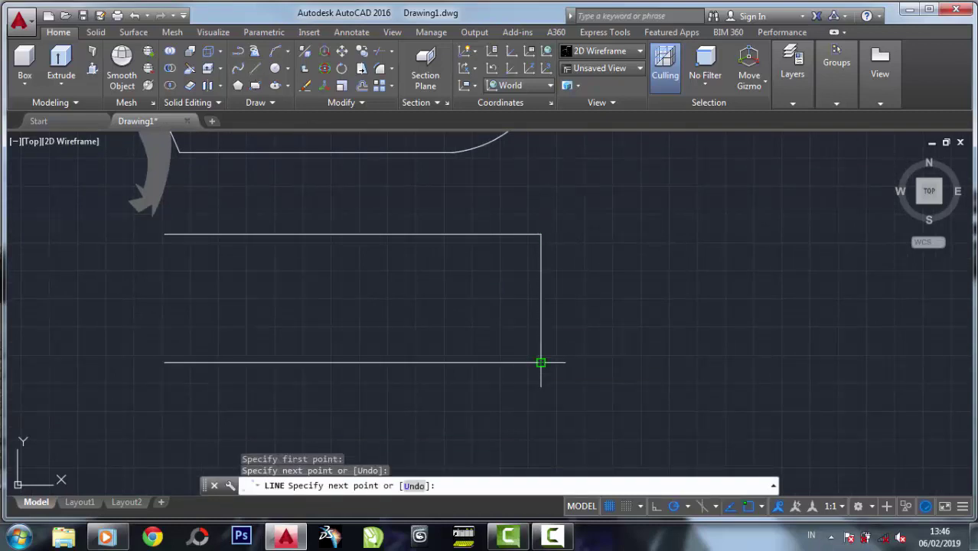
{"action": "left_click", "coordinate": [542, 362]}
{"action": "left_click", "coordinate": [253, 71]}
Draw a centreline from the right edge's midpoint across to the outline's left end
{"action": "left_click", "coordinate": [542, 297]}
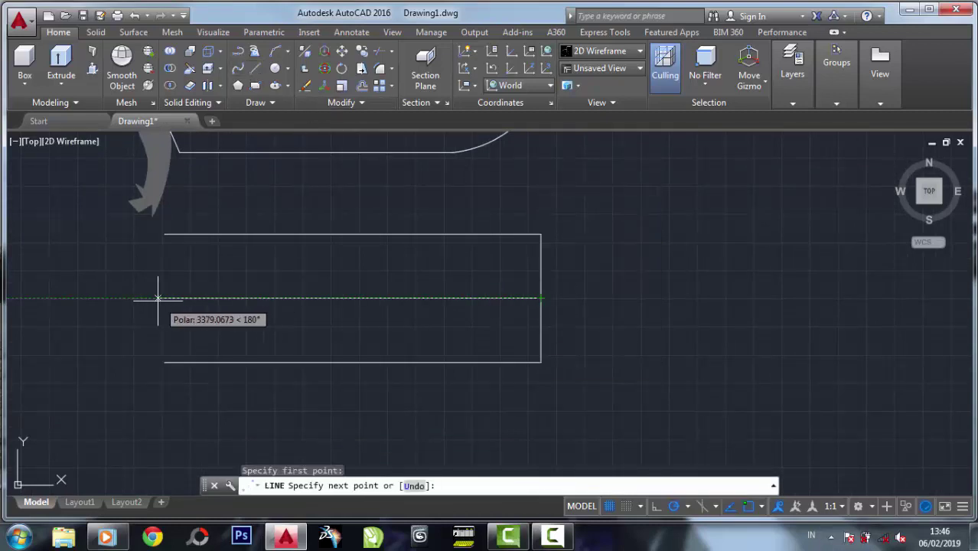
{"action": "left_click", "coordinate": [164, 298]}
{"action": "key", "text": "Return"}
{"action": "left_click", "coordinate": [304, 86]}
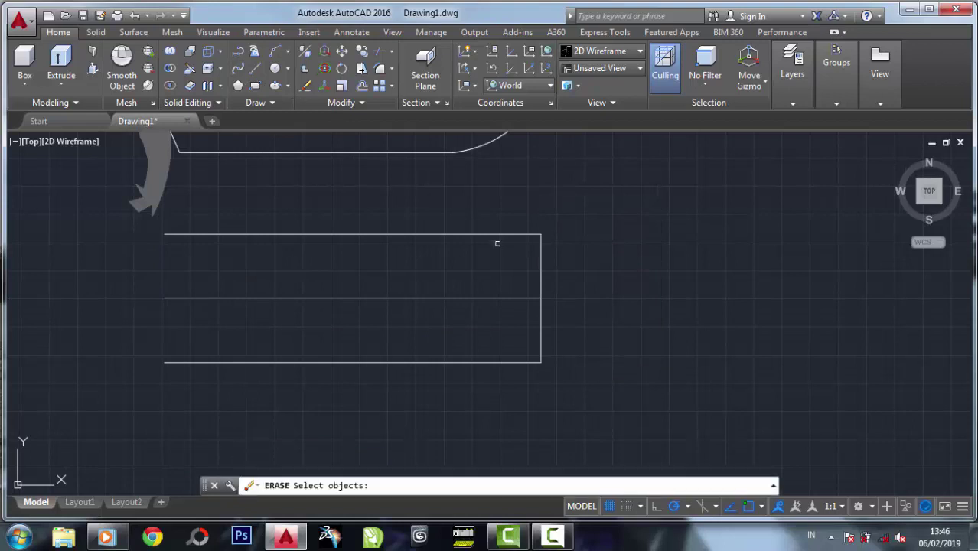
{"action": "left_click", "coordinate": [274, 69]}
Attempt a three-point arc at the bow end with the ARC command, then cancel it
{"action": "key", "text": "Escape"}
{"action": "type", "text": "arc"}
{"action": "key", "text": "Return"}
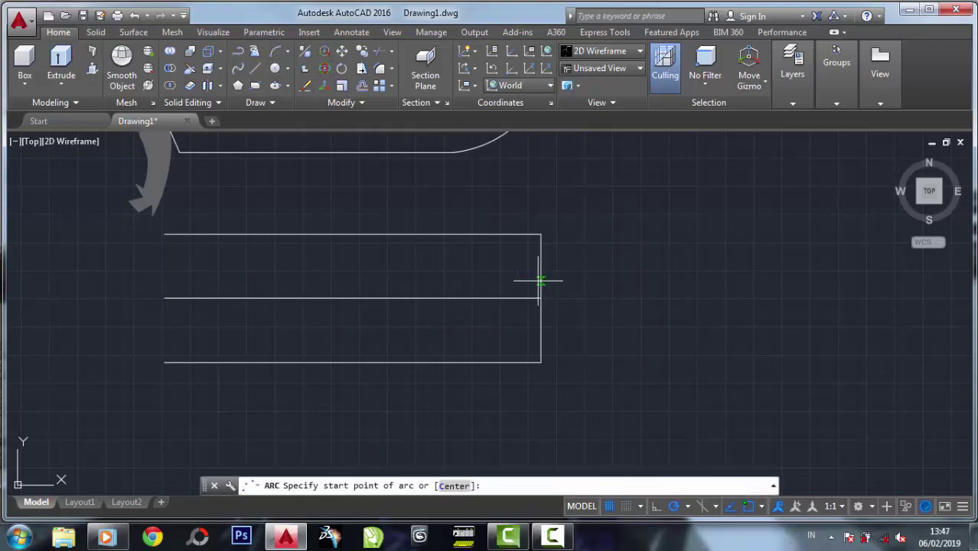
{"action": "left_click", "coordinate": [542, 279]}
{"action": "left_click", "coordinate": [497, 253]}
{"action": "scroll", "coordinate": [428, 246], "scroll_direction": "down", "scroll_amount": 3}
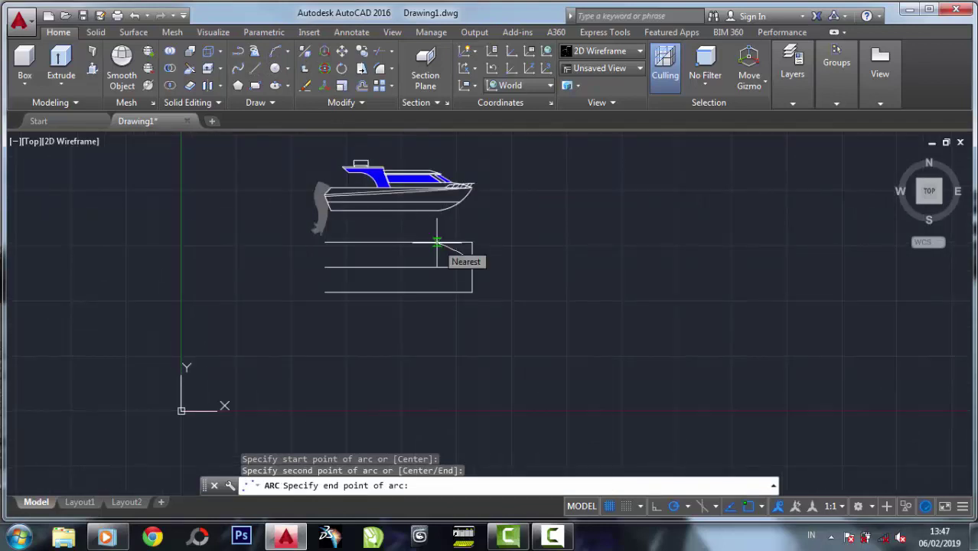
{"action": "left_click", "coordinate": [437, 242]}
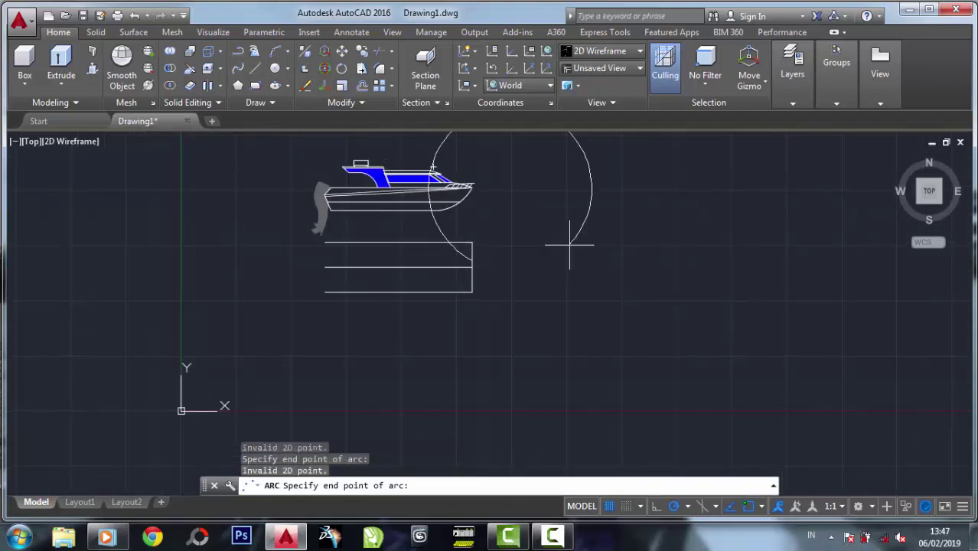
{"action": "key", "text": "Escape"}
{"action": "scroll", "coordinate": [441, 197], "scroll_direction": "up", "scroll_amount": 3}
Draw a vertical guide line down from the boat's bow
{"action": "left_click", "coordinate": [255, 67]}
{"action": "scroll", "coordinate": [466, 198], "scroll_direction": "up", "scroll_amount": 2}
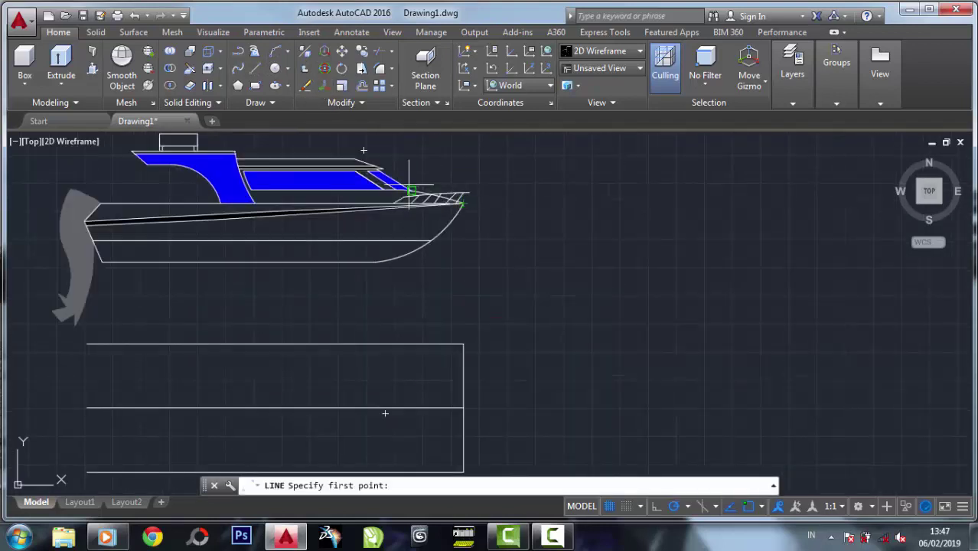
{"action": "left_click", "coordinate": [412, 355]}
{"action": "key", "text": "Escape"}
{"action": "scroll", "coordinate": [464, 364], "scroll_direction": "up", "scroll_amount": 2}
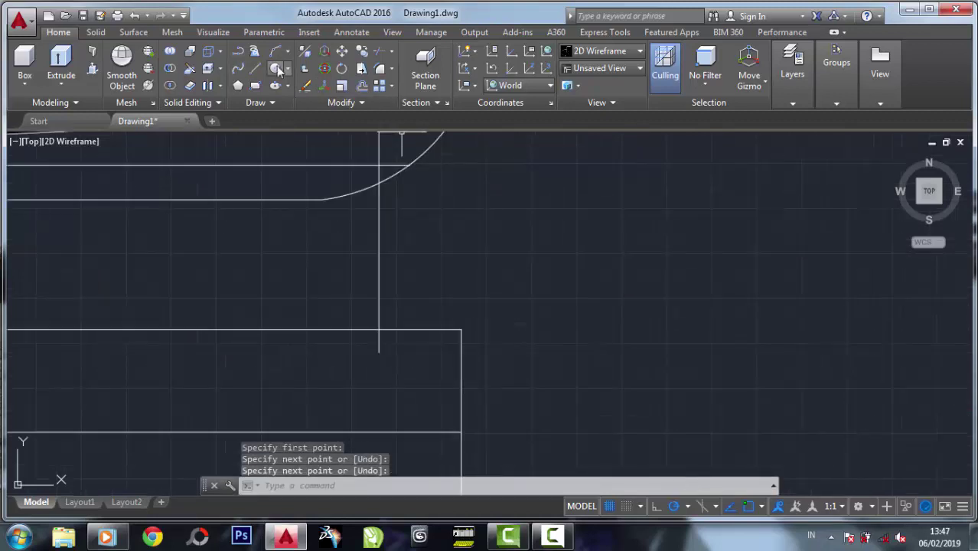
Draw a three-point arc curving from the hull side toward the bow
{"action": "left_click", "coordinate": [275, 50]}
{"action": "left_click", "coordinate": [462, 405]}
{"action": "left_click", "coordinate": [436, 363]}
{"action": "left_click", "coordinate": [379, 331]}
{"action": "right_click", "coordinate": [379, 331]}
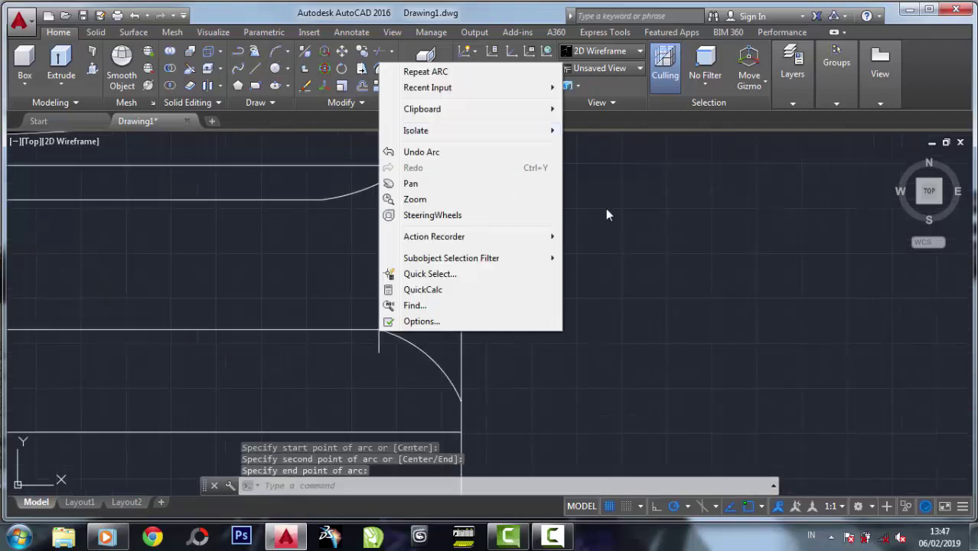
{"action": "left_click", "coordinate": [632, 218]}
{"action": "scroll", "coordinate": [586, 241], "scroll_direction": "down", "scroll_amount": 3}
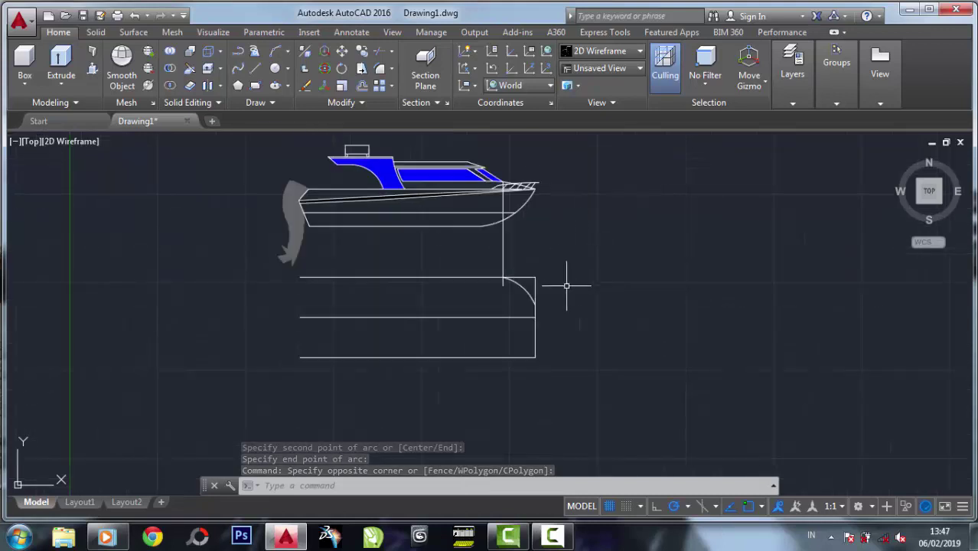
{"action": "scroll", "coordinate": [568, 277], "scroll_direction": "up", "scroll_amount": 2}
{"action": "middle_click_drag", "start_coordinate": [568, 277], "coordinate": [469, 182]}
Mirror the bow arc across the centre line, keeping the original
{"action": "left_click", "coordinate": [379, 51]}
{"action": "left_click", "coordinate": [517, 306]}
{"action": "key", "text": "Return"}
{"action": "left_click", "coordinate": [385, 104]}
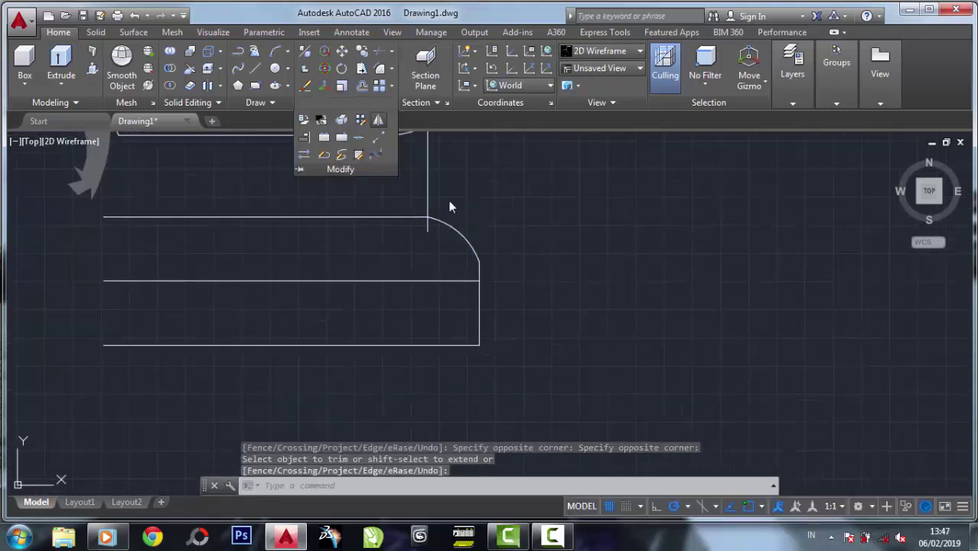
{"action": "left_click", "coordinate": [325, 68]}
{"action": "left_click", "coordinate": [459, 233]}
{"action": "key", "text": "Return"}
{"action": "left_click", "coordinate": [479, 281]}
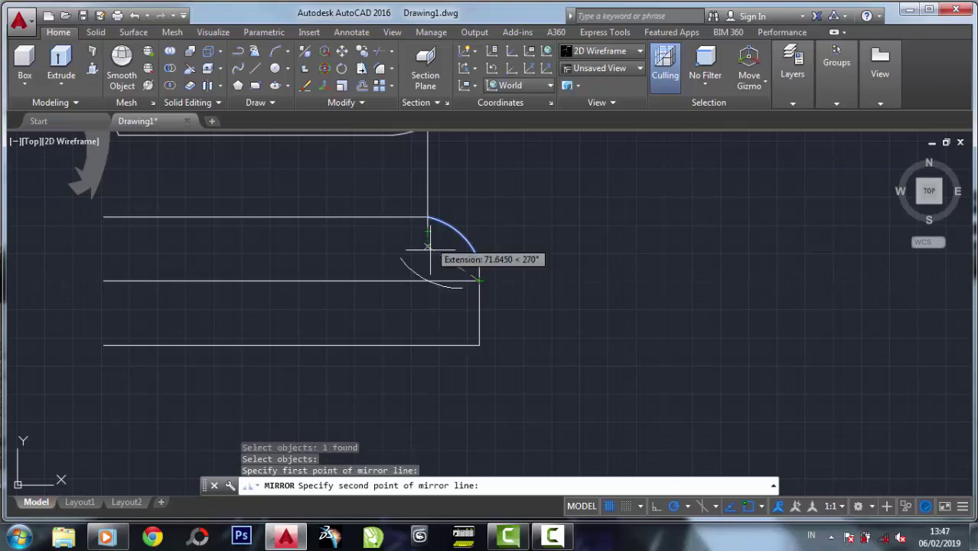
{"action": "left_click", "coordinate": [164, 289]}
{"action": "key", "text": "Return"}
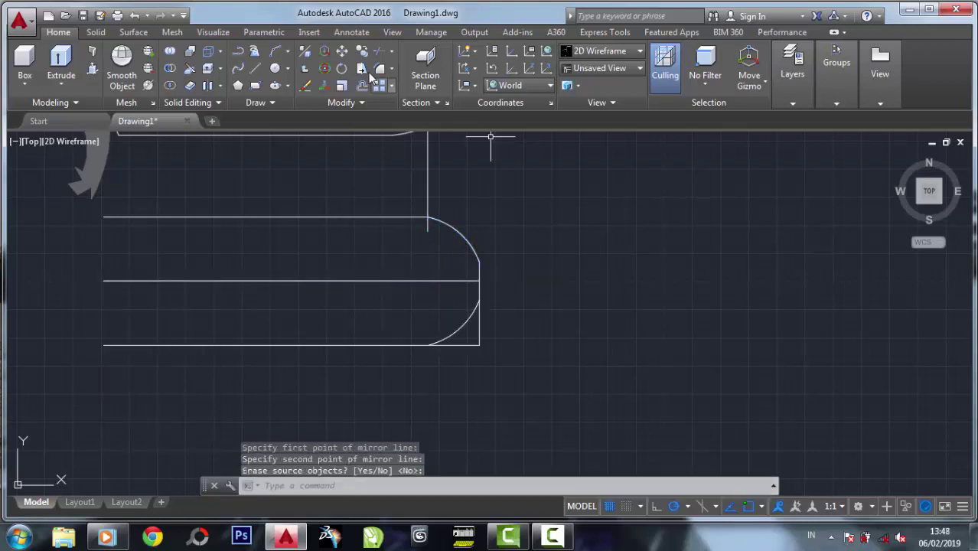
Trim the excess part of the lower bow arc
{"action": "left_click", "coordinate": [379, 50]}
{"action": "left_click_drag", "start_coordinate": [491, 343], "coordinate": [481, 350]}
{"action": "key", "text": "Return"}
{"action": "left_click", "coordinate": [459, 330]}
{"action": "right_click", "coordinate": [498, 284]}
{"action": "left_click", "coordinate": [513, 295]}
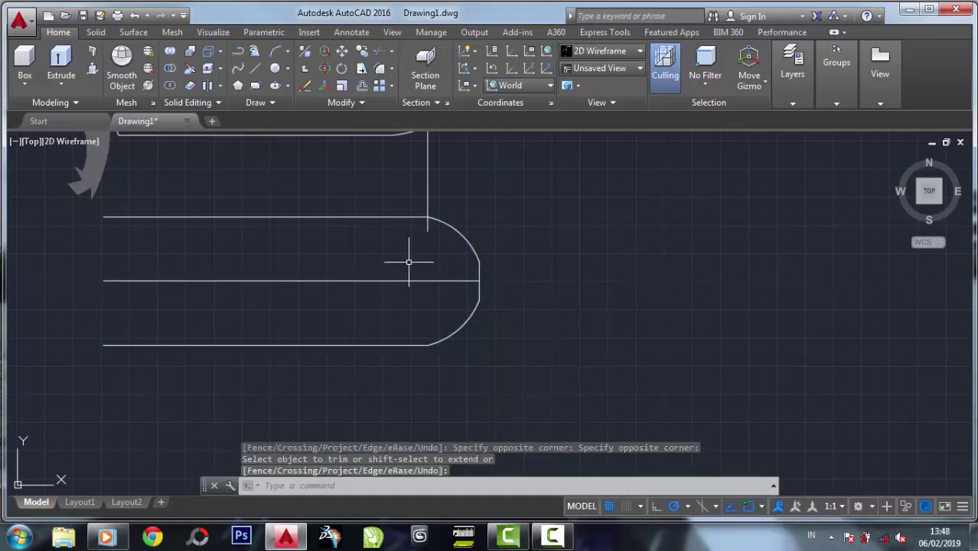
Erase the vertical guide line at the bow
{"action": "middle_click_drag", "start_coordinate": [404, 258], "coordinate": [460, 306]}
{"action": "left_click", "coordinate": [361, 68]}
{"action": "left_click_drag", "start_coordinate": [509, 195], "coordinate": [452, 219]}
{"action": "key", "text": "Return"}
{"action": "middle_click_drag", "start_coordinate": [460, 220], "coordinate": [501, 214]}
{"action": "scroll", "coordinate": [639, 291], "scroll_direction": "up", "scroll_amount": 2}
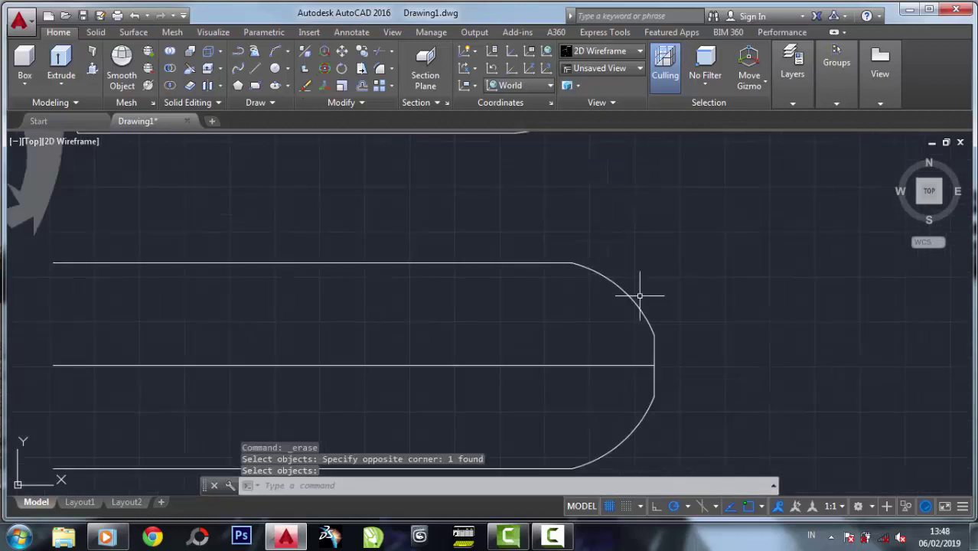
{"action": "middle_click_drag", "start_coordinate": [639, 290], "coordinate": [498, 252]}
Draw a three-point arc at the bow tip to complete the rounded curve
{"action": "left_click", "coordinate": [380, 68]}
{"action": "left_click", "coordinate": [273, 71]}
{"action": "scroll", "coordinate": [488, 312], "scroll_direction": "up", "scroll_amount": 2}
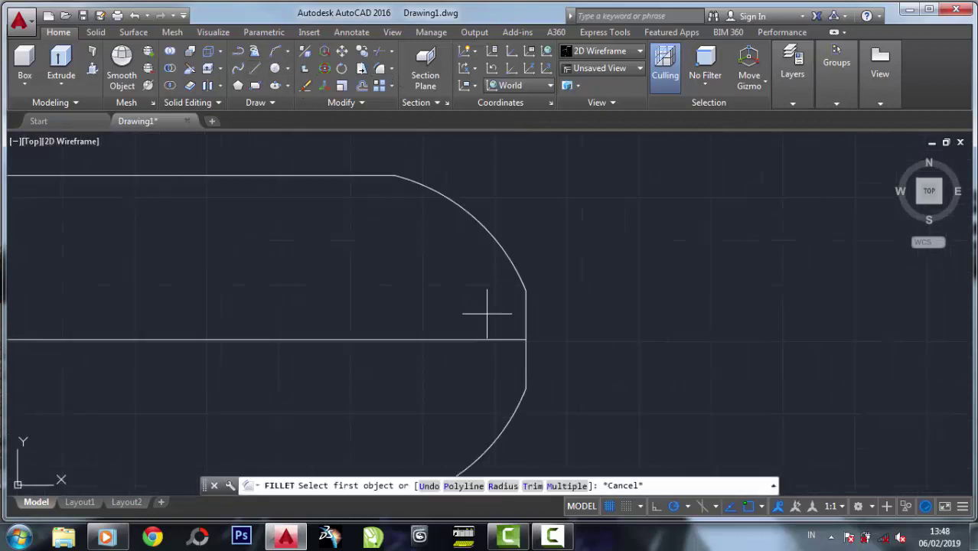
{"action": "left_click", "coordinate": [526, 292]}
{"action": "left_click", "coordinate": [536, 340]}
{"action": "left_click", "coordinate": [527, 391]}
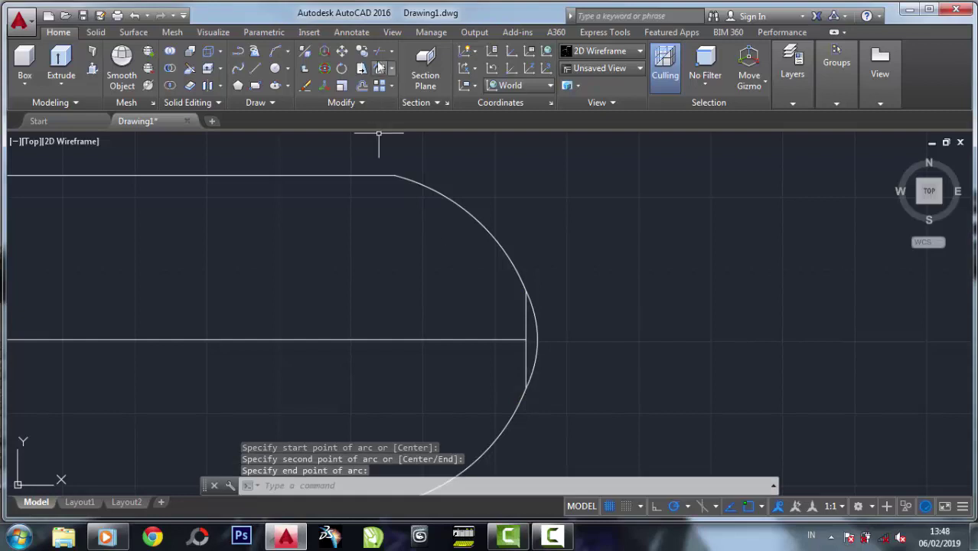
Erase the straight end line at the bow
{"action": "left_click", "coordinate": [303, 85]}
{"action": "left_click", "coordinate": [526, 335]}
{"action": "scroll", "coordinate": [525, 291], "scroll_direction": "down", "scroll_amount": 3}
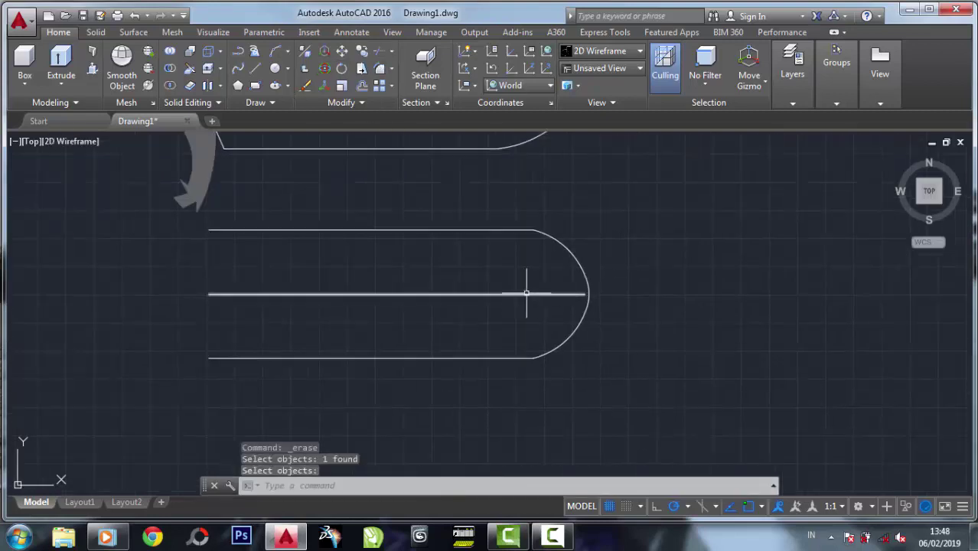
{"action": "scroll", "coordinate": [420, 329], "scroll_direction": "down", "scroll_amount": 2}
Draw a vertical guide line from the boat's stern corner down to the outline's top edge
{"action": "left_click", "coordinate": [239, 68]}
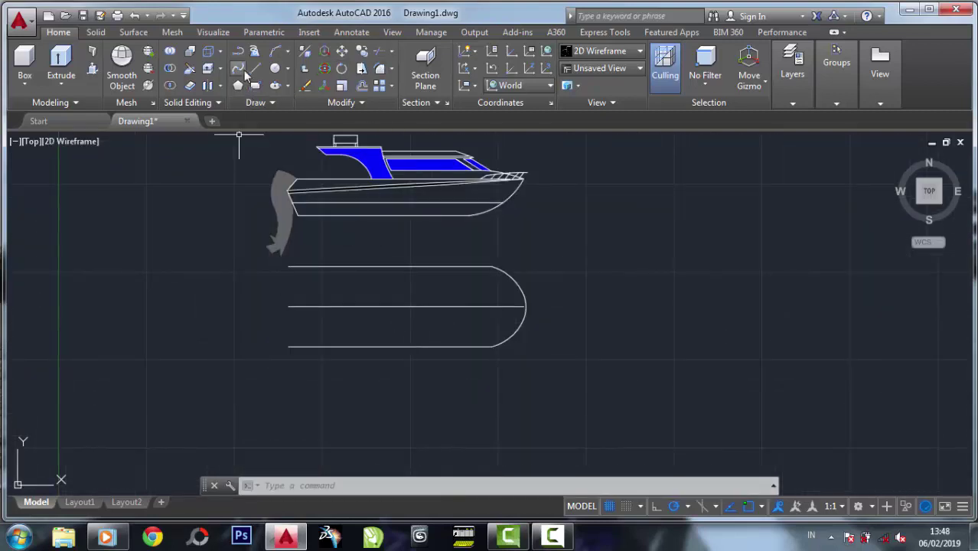
{"action": "left_click", "coordinate": [288, 348]}
{"action": "right_click", "coordinate": [288, 348]}
{"action": "left_click", "coordinate": [318, 356]}
{"action": "scroll", "coordinate": [280, 265], "scroll_direction": "up", "scroll_amount": 3}
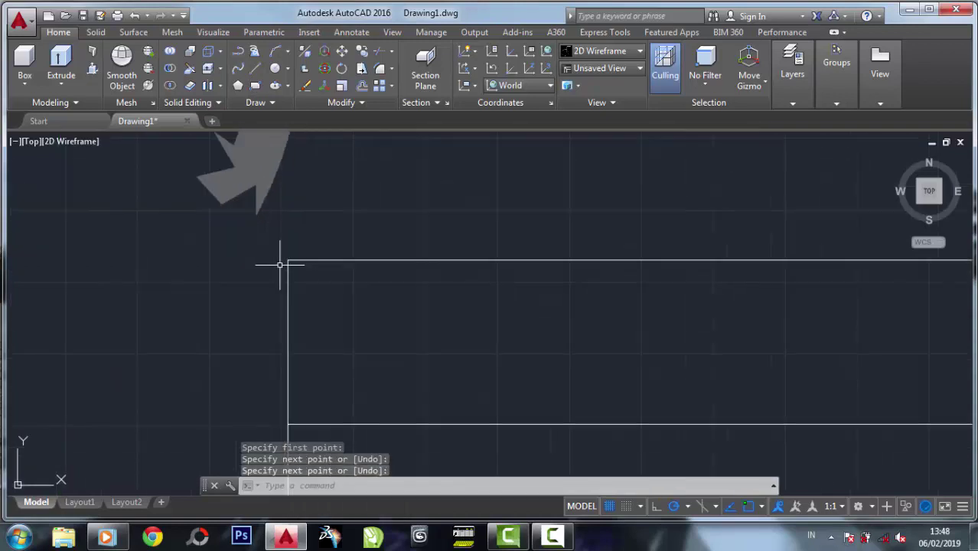
{"action": "scroll", "coordinate": [280, 265], "scroll_direction": "down", "scroll_amount": 3}
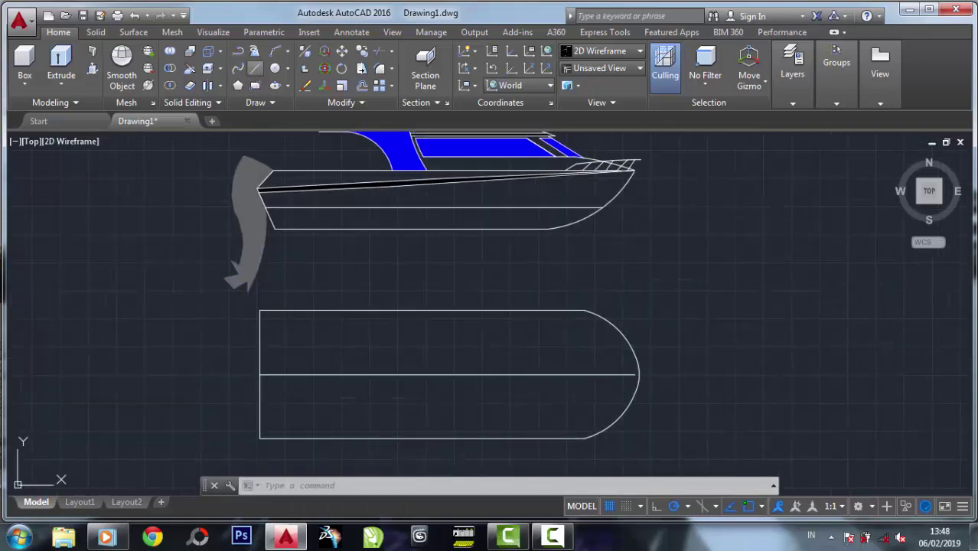
{"action": "key", "text": "Return"}
{"action": "left_click", "coordinate": [273, 170]}
{"action": "left_click", "coordinate": [273, 310]}
{"action": "right_click", "coordinate": [274, 310]}
{"action": "left_click", "coordinate": [280, 317]}
Draw the diagonal corner line at the outline's top-left stern corner
{"action": "scroll", "coordinate": [273, 323], "scroll_direction": "up", "scroll_amount": 2}
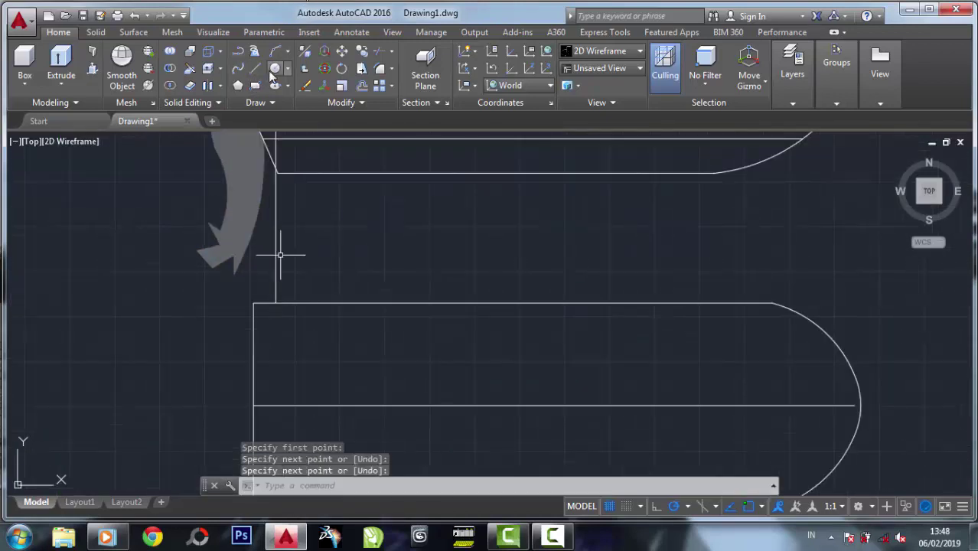
{"action": "key", "text": "Return"}
{"action": "left_click", "coordinate": [254, 331]}
{"action": "right_click", "coordinate": [253, 333]}
{"action": "left_click", "coordinate": [310, 345]}
Start extra guide lines at the stern corner, then cancel them
{"action": "middle_click_drag", "start_coordinate": [273, 303], "coordinate": [279, 144]}
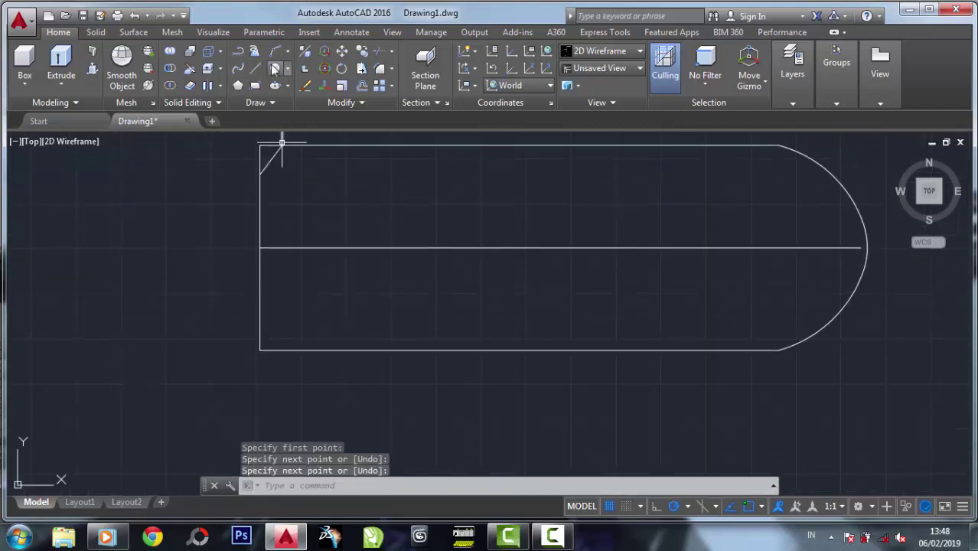
{"action": "key", "text": "Return"}
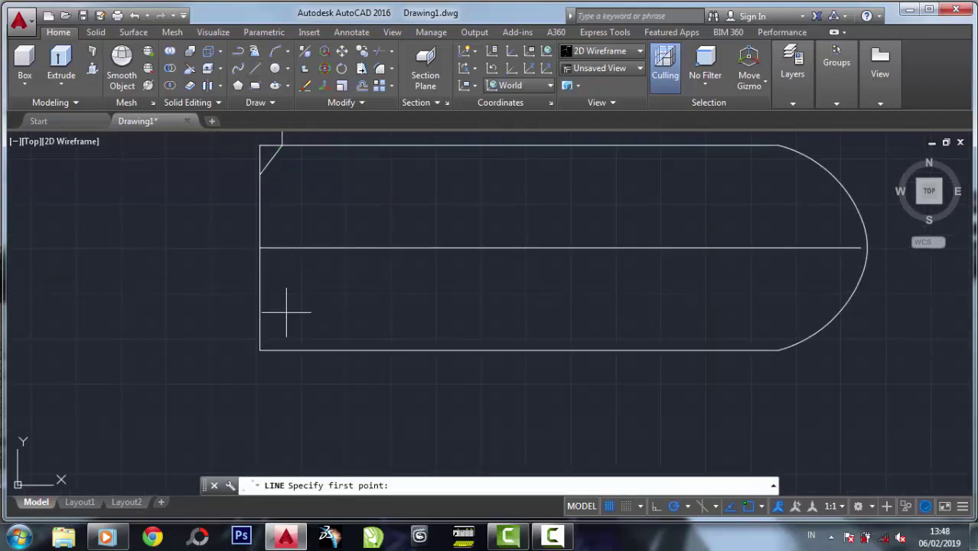
{"action": "left_click", "coordinate": [282, 381]}
{"action": "right_click", "coordinate": [282, 380]}
{"action": "left_click", "coordinate": [317, 236]}
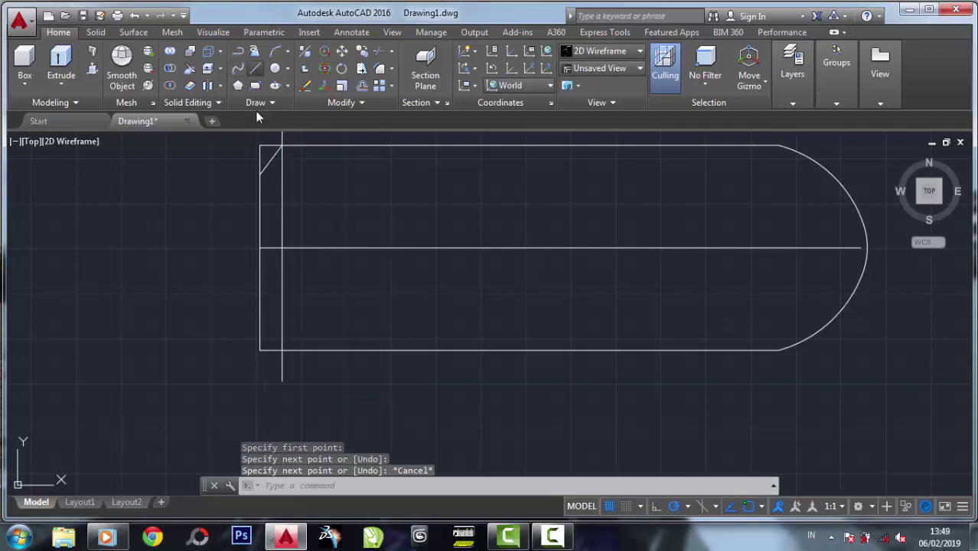
{"action": "key", "text": "Return"}
{"action": "left_click", "coordinate": [282, 351]}
{"action": "right_click", "coordinate": [261, 331]}
{"action": "left_click", "coordinate": [292, 353]}
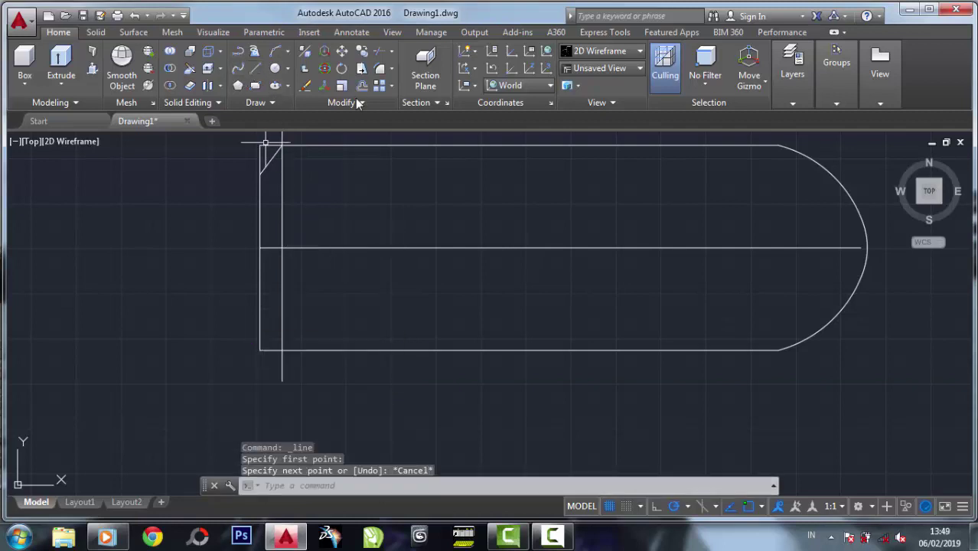
Mirror the diagonal corner line about the centre line, keeping the original
{"action": "left_click", "coordinate": [361, 102]}
{"action": "left_click", "coordinate": [378, 122]}
{"action": "left_click", "coordinate": [269, 161]}
{"action": "key", "text": "Return"}
{"action": "left_click", "coordinate": [261, 247]}
{"action": "left_click", "coordinate": [285, 251]}
{"action": "right_click", "coordinate": [285, 251]}
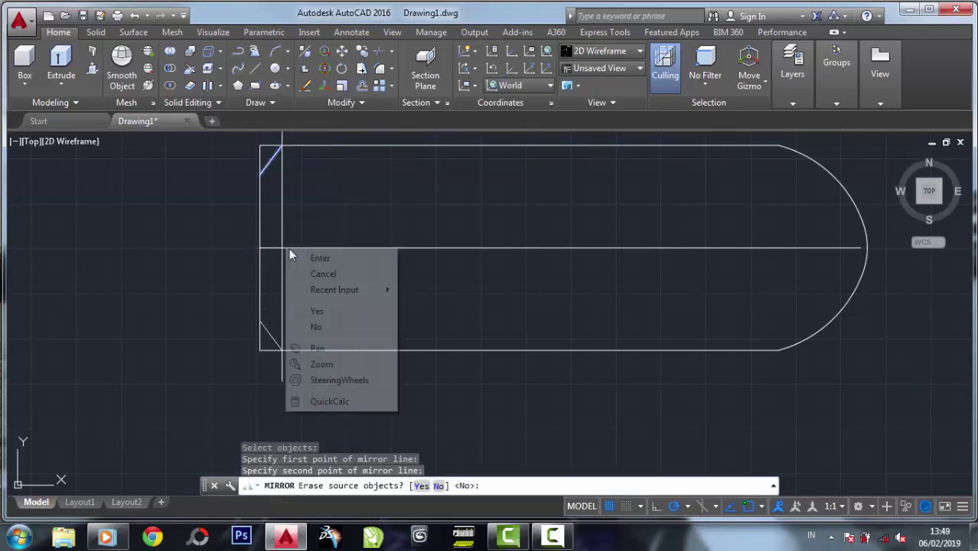
{"action": "left_click", "coordinate": [337, 257]}
Trim the square corner tips off the stern end
{"action": "left_click", "coordinate": [380, 51]}
{"action": "left_click", "coordinate": [327, 367]}
{"action": "left_click", "coordinate": [258, 141]}
{"action": "key", "text": "Return"}
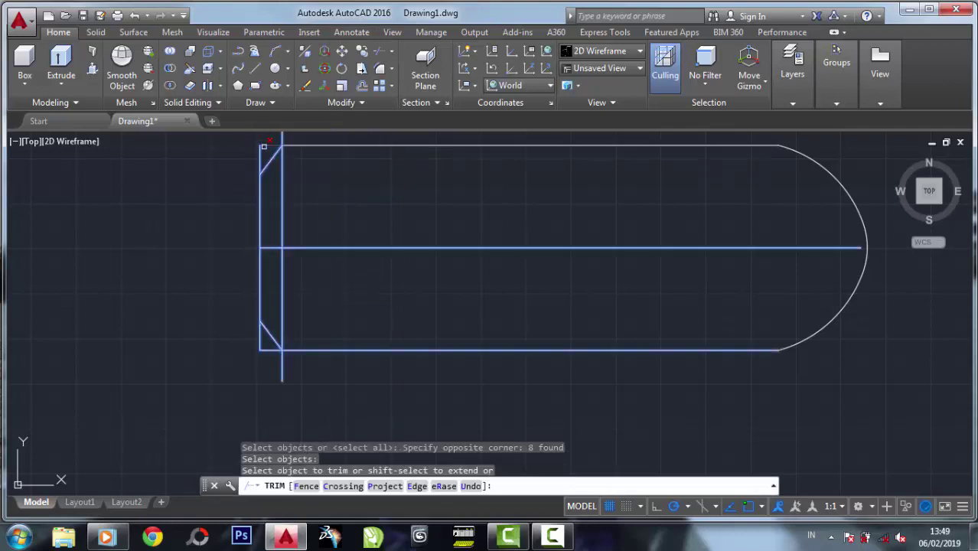
{"action": "left_click", "coordinate": [272, 365]}
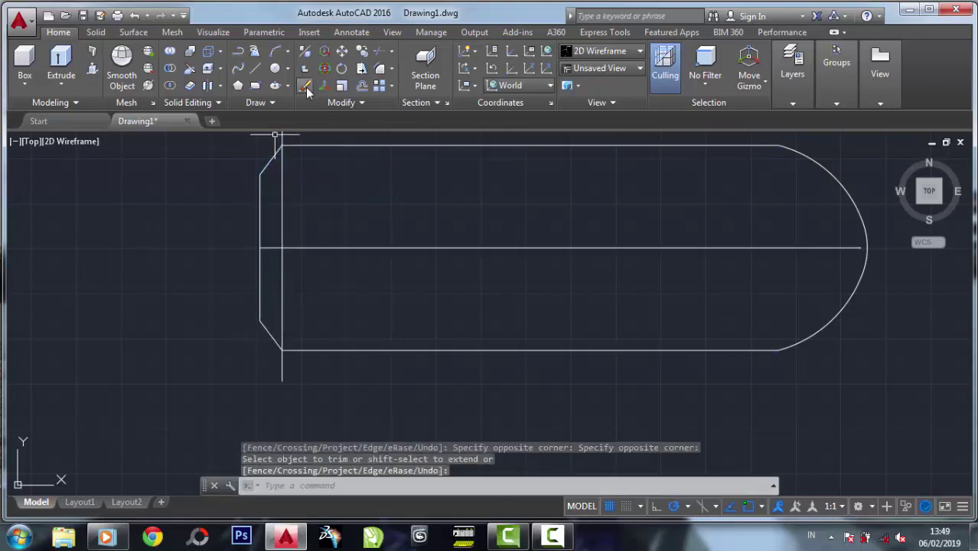
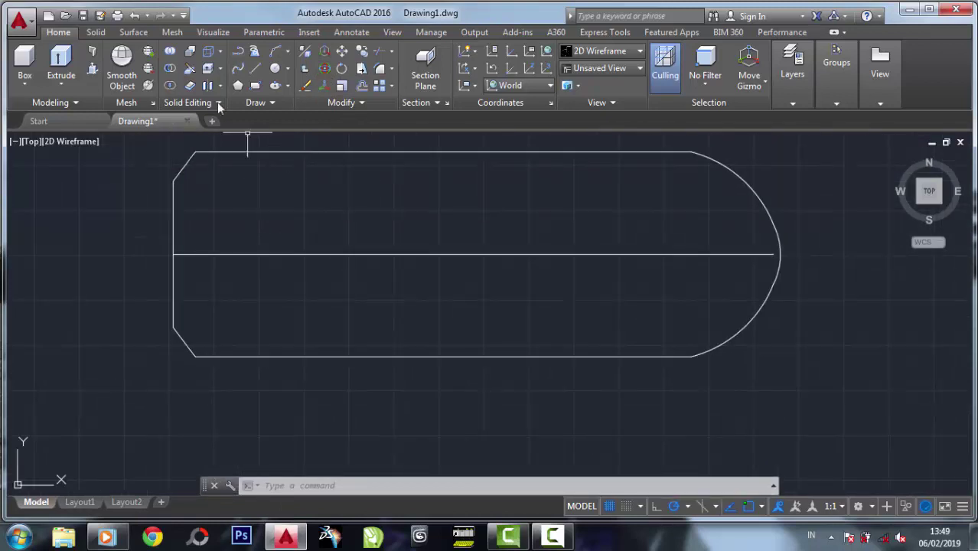
Draw an L-shaped line from the hull's left edge across and down to the centreline
{"action": "left_click", "coordinate": [257, 67]}
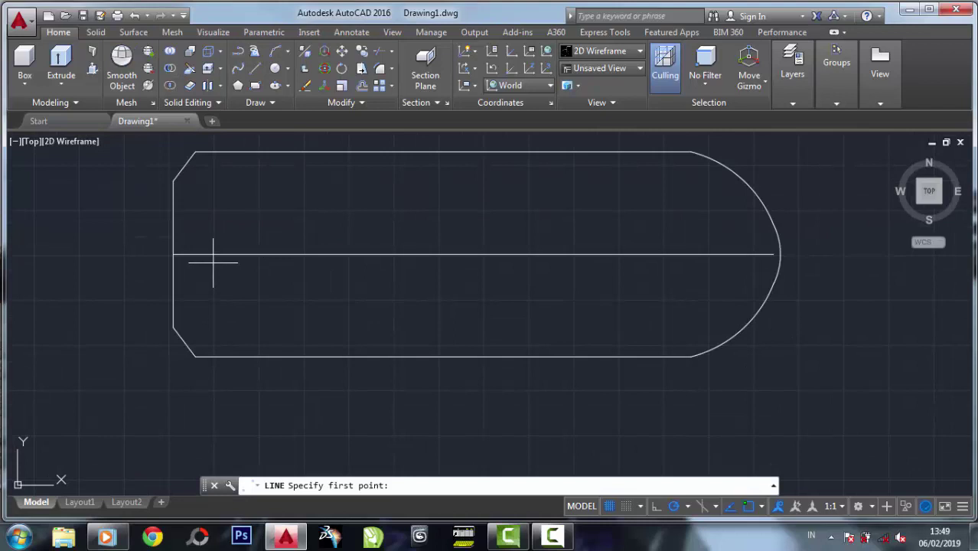
{"action": "left_click", "coordinate": [173, 208]}
{"action": "left_click", "coordinate": [232, 208]}
{"action": "left_click", "coordinate": [232, 278]}
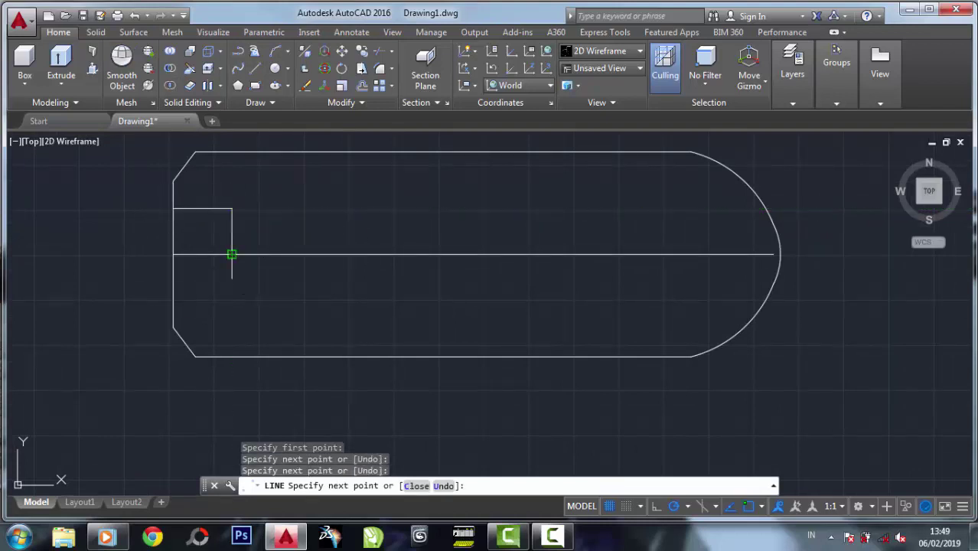
{"action": "key", "text": "Return"}
Mirror the L-shaped line across the centreline, keeping the original, to complete the rectangle
{"action": "left_click", "coordinate": [341, 102]}
{"action": "left_click", "coordinate": [378, 123]}
{"action": "left_click_drag", "start_coordinate": [164, 201], "coordinate": [239, 261]}
{"action": "key", "text": "Return"}
{"action": "left_click", "coordinate": [171, 254]}
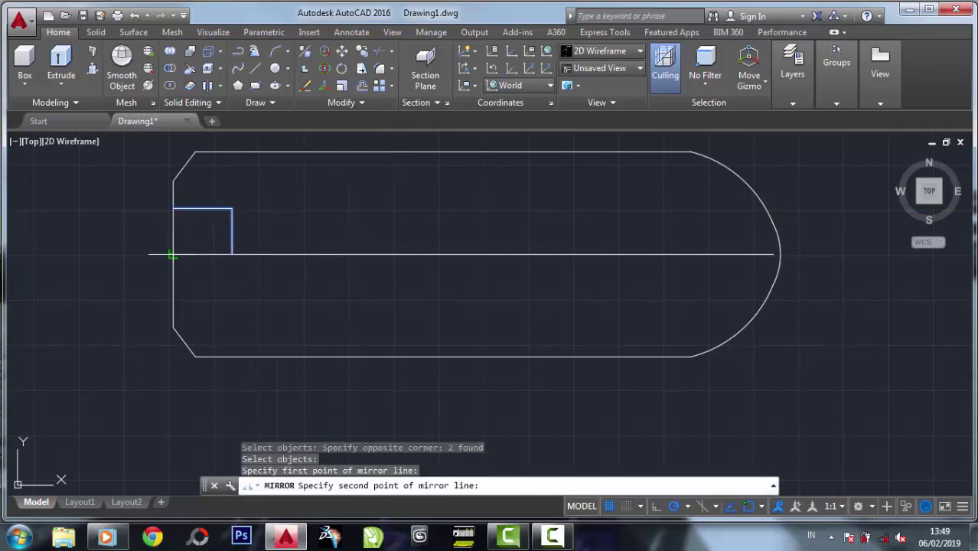
{"action": "left_click", "coordinate": [201, 255]}
{"action": "key", "text": "Return"}
{"action": "scroll", "coordinate": [170, 242], "scroll_direction": "up", "scroll_amount": 2}
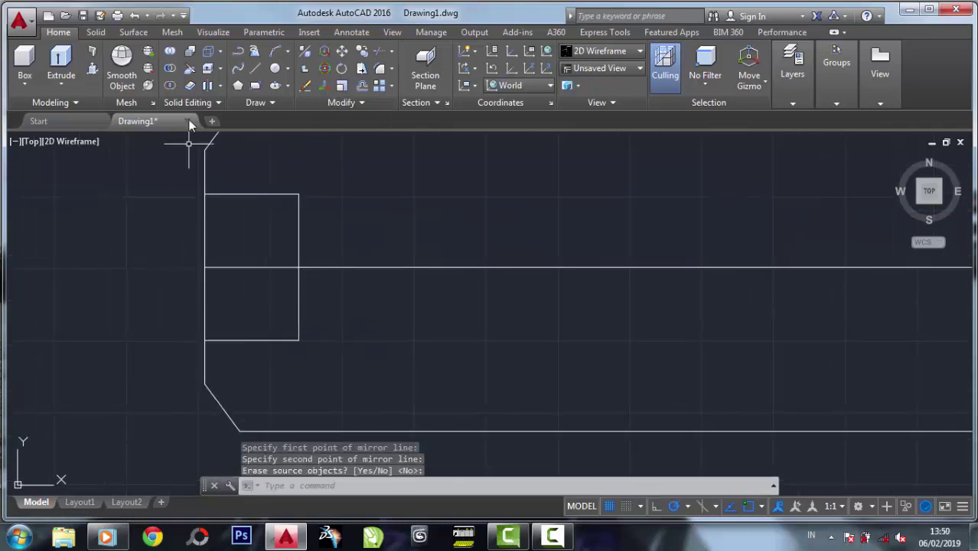
Try offsetting the rectangle's edges inward by 5, then undo those copies
{"action": "left_click", "coordinate": [362, 85]}
{"action": "left_click", "coordinate": [298, 231]}
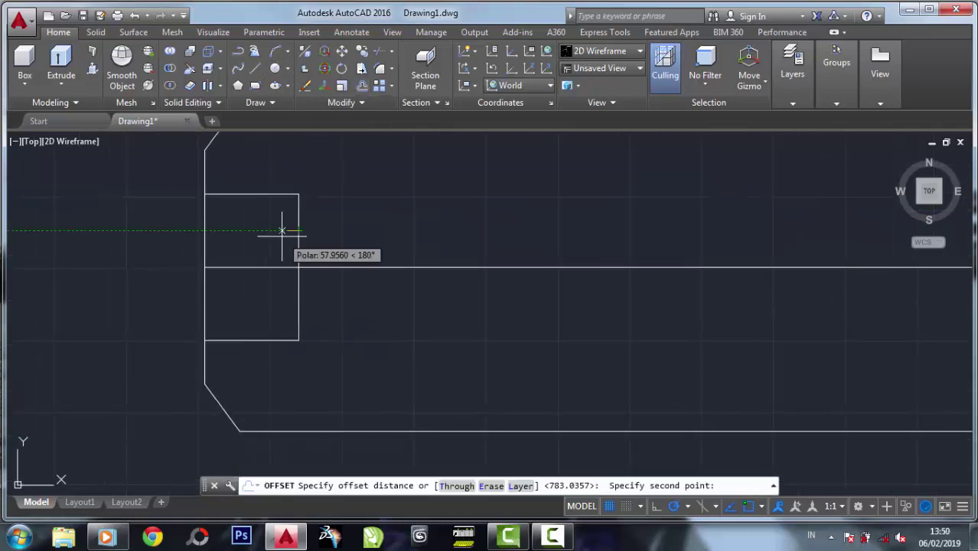
{"action": "type", "text": "5"}
{"action": "key", "text": "Return"}
{"action": "left_click", "coordinate": [297, 229]}
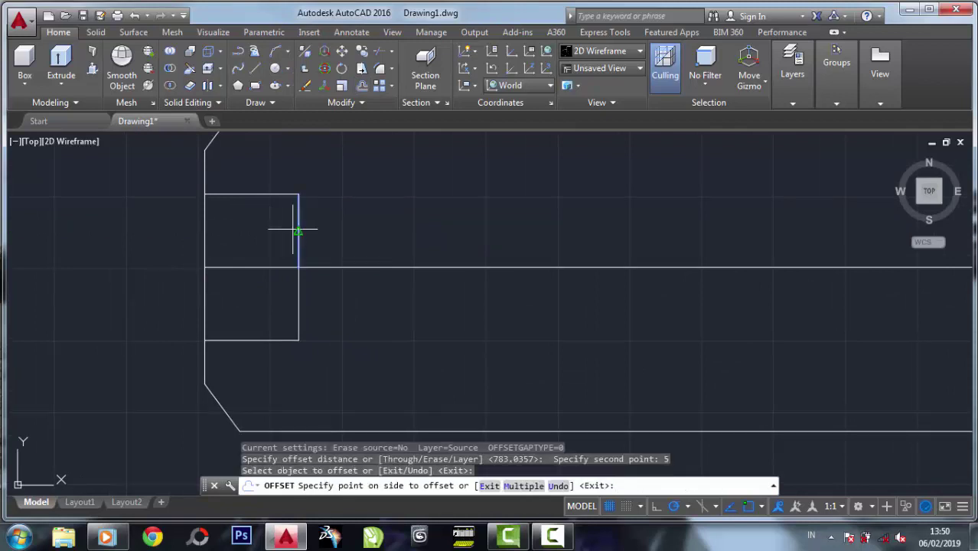
{"action": "left_click", "coordinate": [296, 285]}
{"action": "left_click", "coordinate": [297, 299]}
{"action": "left_click", "coordinate": [279, 277]}
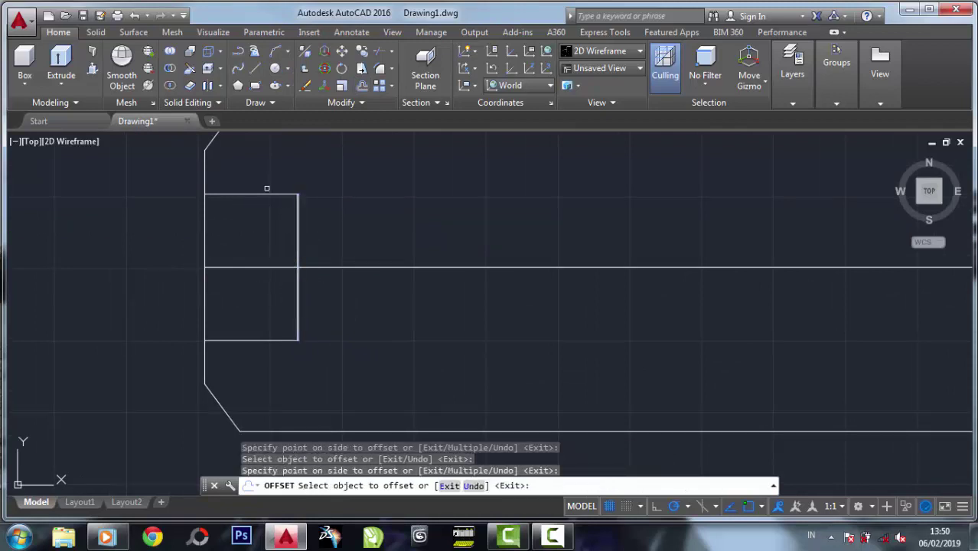
{"action": "left_click", "coordinate": [260, 343]}
{"action": "left_click", "coordinate": [256, 327]}
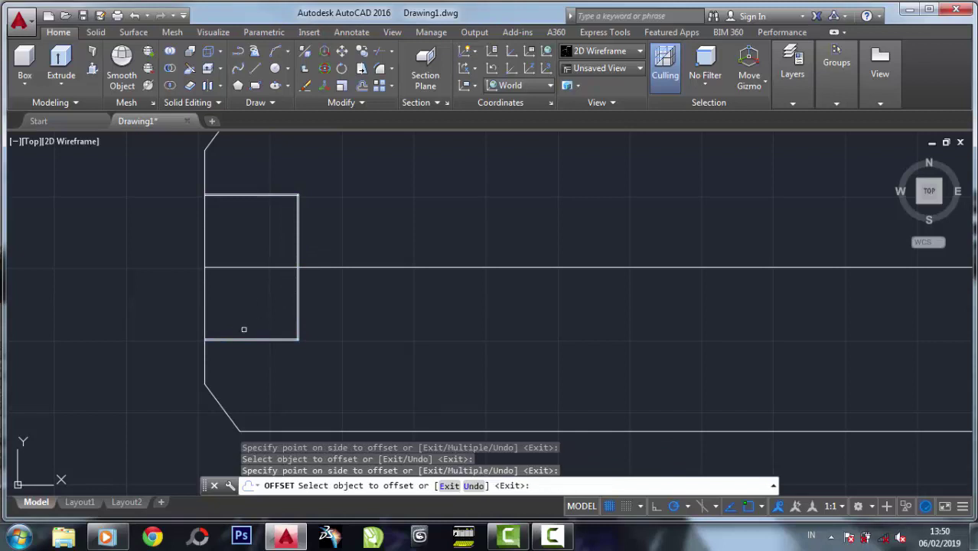
{"action": "right_click", "coordinate": [264, 256]}
{"action": "left_click", "coordinate": [285, 264]}
{"action": "key", "text": "ctrl+z"}
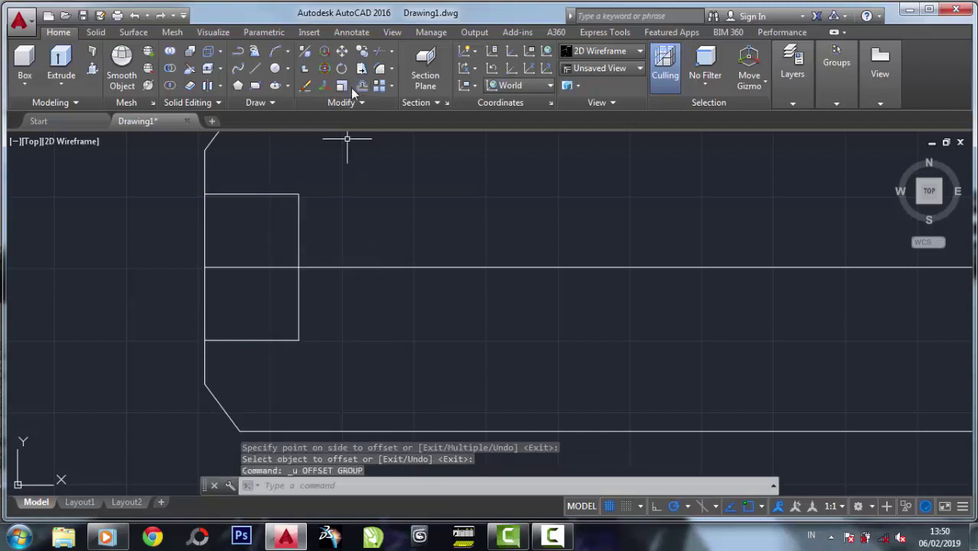
Offset the rectangle's right and bottom edges inward by 15
{"action": "type", "text": "o"}
{"action": "key", "text": "Return"}
{"action": "type", "text": "15"}
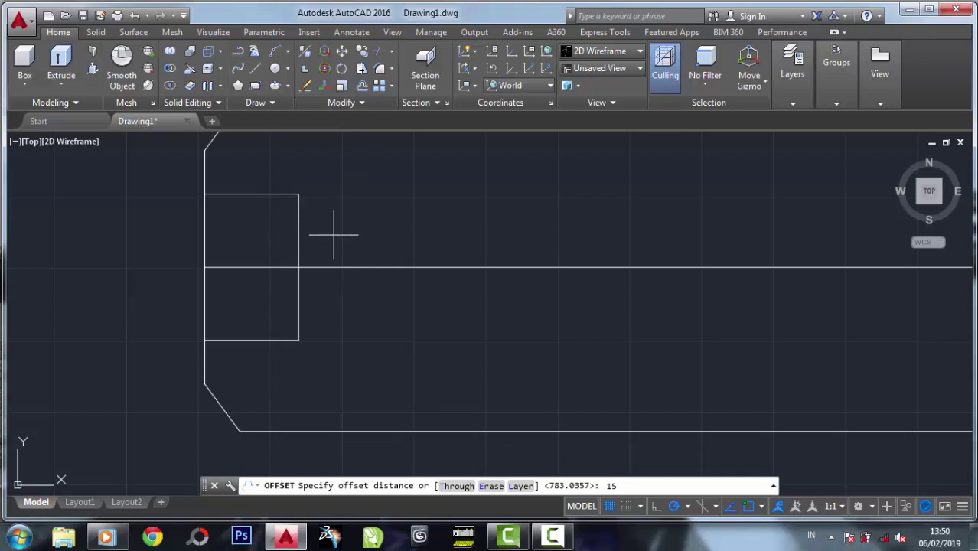
{"action": "key", "text": "Return"}
{"action": "left_click", "coordinate": [299, 229]}
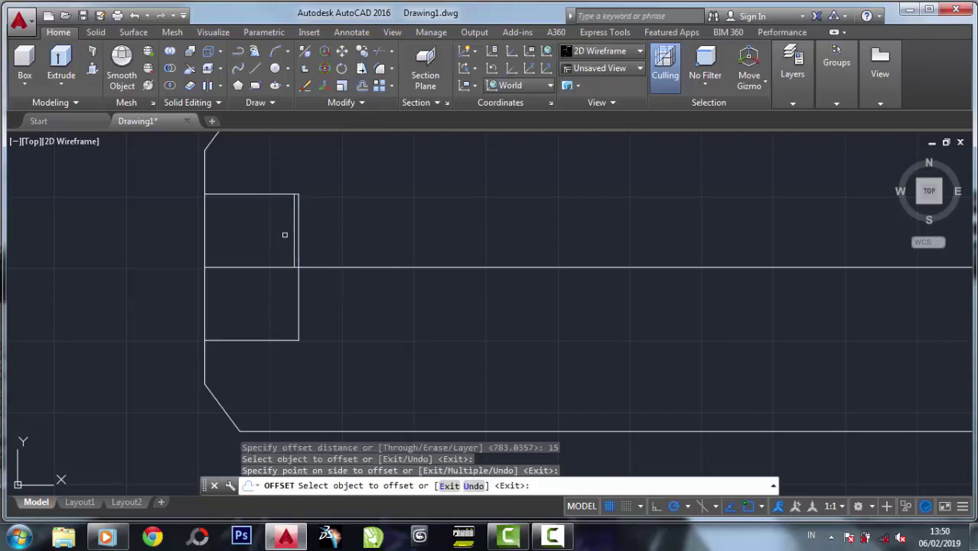
{"action": "left_click", "coordinate": [284, 285]}
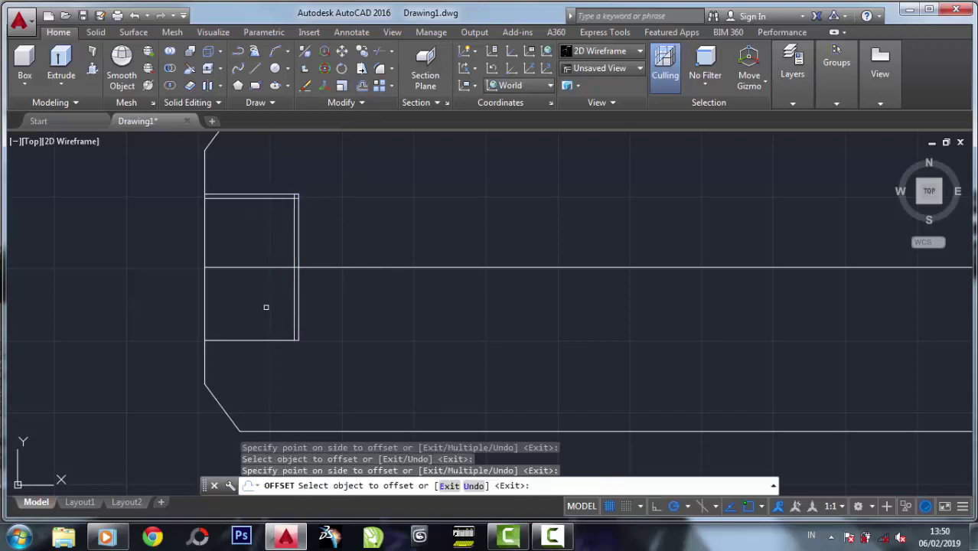
{"action": "left_click", "coordinate": [262, 337]}
{"action": "left_click", "coordinate": [256, 306]}
{"action": "right_click", "coordinate": [304, 227]}
{"action": "left_click", "coordinate": [337, 243]}
Erase the two unwanted offset lines, leaving only the strip along the right edge
{"action": "left_click", "coordinate": [305, 85]}
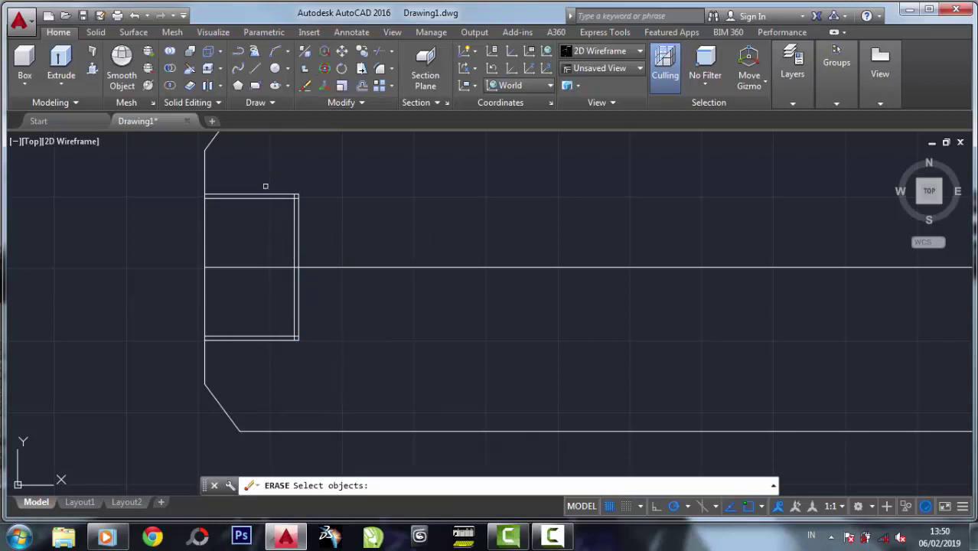
{"action": "left_click", "coordinate": [258, 197]}
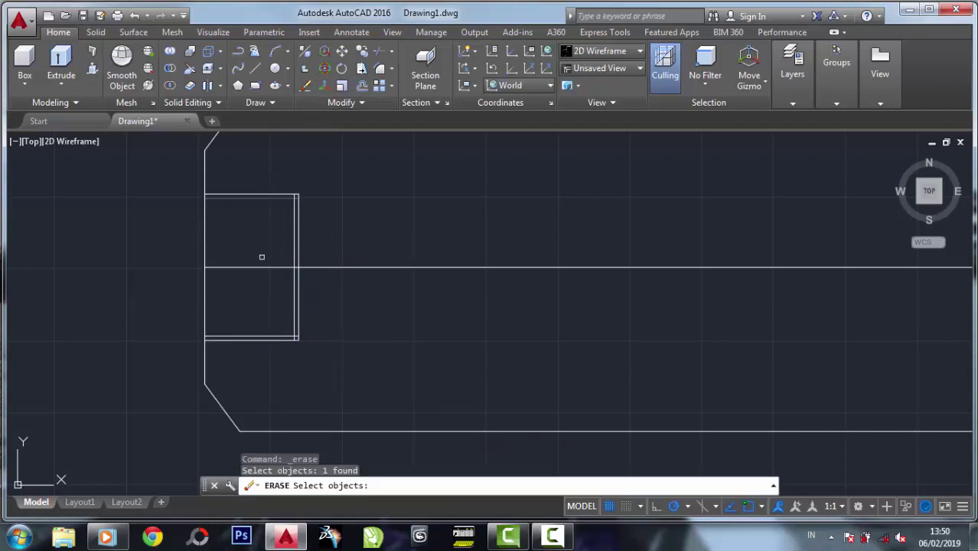
{"action": "left_click", "coordinate": [256, 335]}
{"action": "key", "text": "Return"}
{"action": "middle_click_drag", "start_coordinate": [307, 221], "coordinate": [329, 192]}
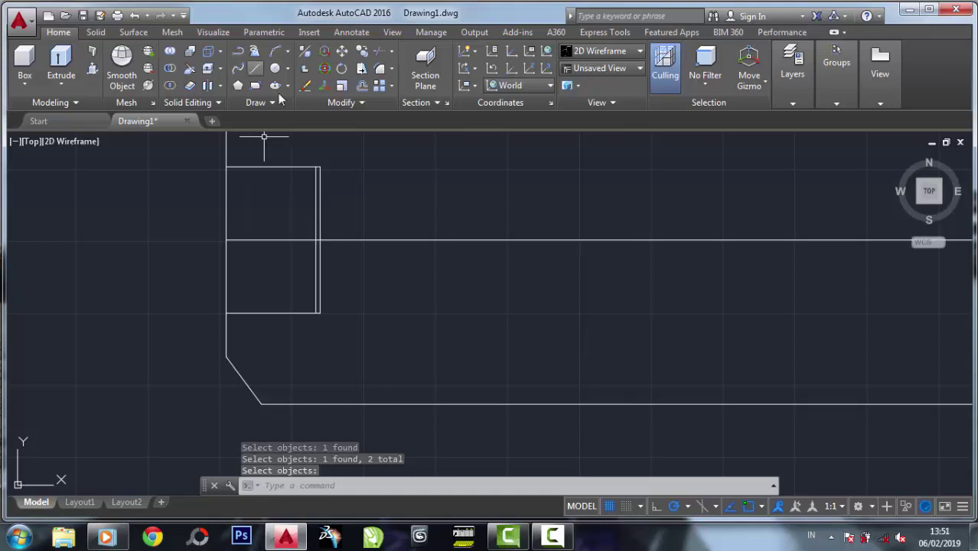
Draw an inner rectangle inside the stern rectangle and adjust its bottom edge
{"action": "left_click", "coordinate": [255, 85]}
{"action": "left_click", "coordinate": [237, 179]}
{"action": "left_click", "coordinate": [303, 303]}
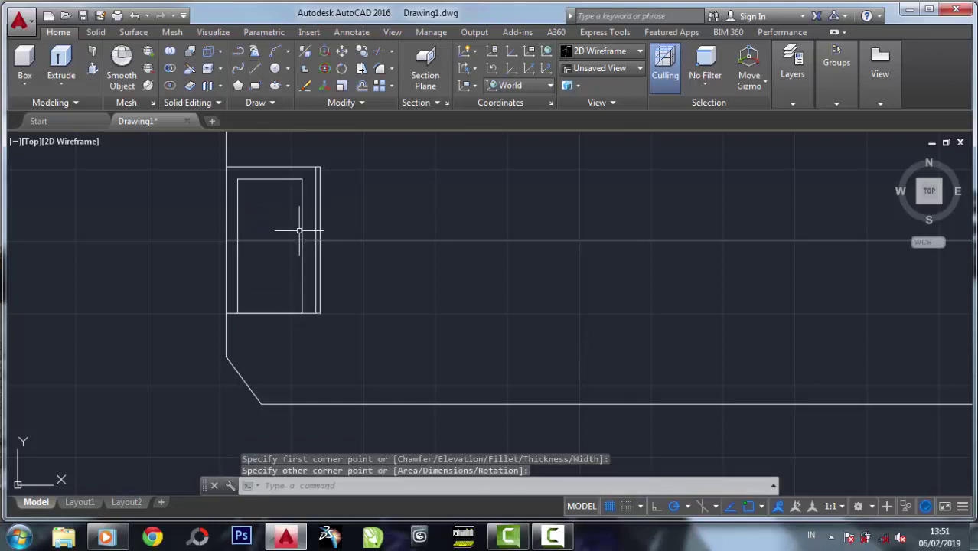
{"action": "scroll", "coordinate": [279, 295], "scroll_direction": "up", "scroll_amount": 2}
{"action": "left_click", "coordinate": [268, 324]}
{"action": "left_click", "coordinate": [264, 325]}
{"action": "scroll", "coordinate": [264, 306], "scroll_direction": "down", "scroll_amount": 2}
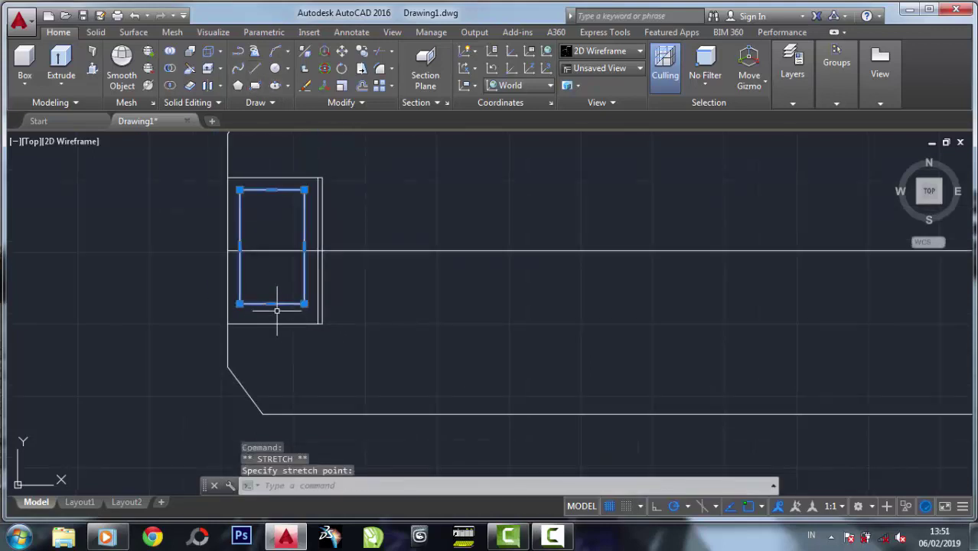
{"action": "left_click", "coordinate": [274, 306]}
{"action": "left_click", "coordinate": [272, 205]}
{"action": "left_click", "coordinate": [272, 205]}
{"action": "key", "text": "Escape"}
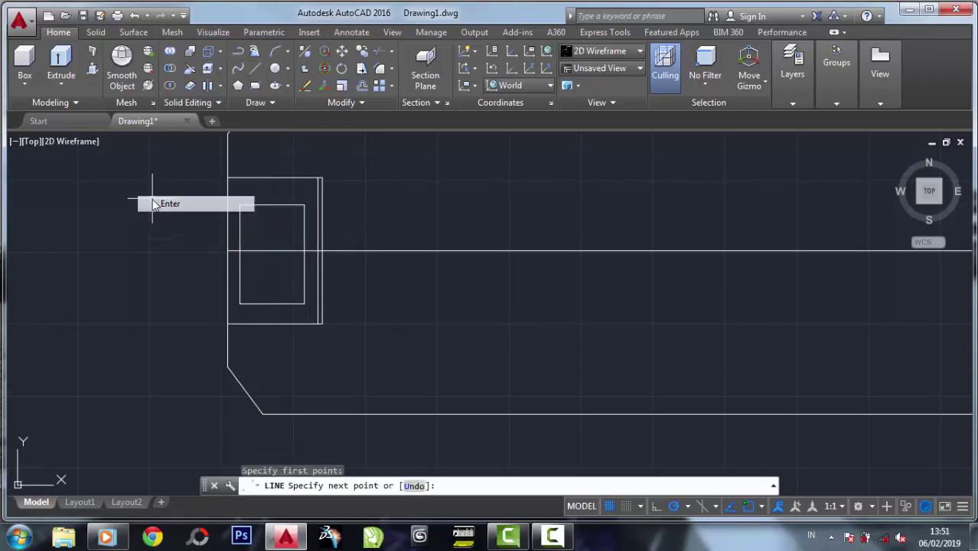
{"action": "middle_click_drag", "start_coordinate": [150, 203], "coordinate": [210, 255]}
Draw a small rectangle across the hull's left edge above the centreline
{"action": "left_click", "coordinate": [255, 85]}
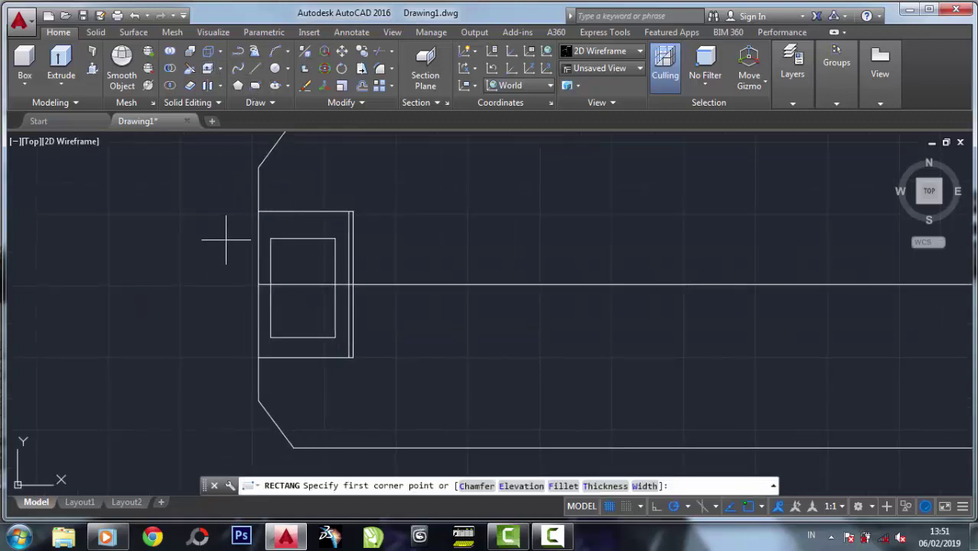
{"action": "left_click", "coordinate": [235, 241]}
{"action": "left_click", "coordinate": [280, 274]}
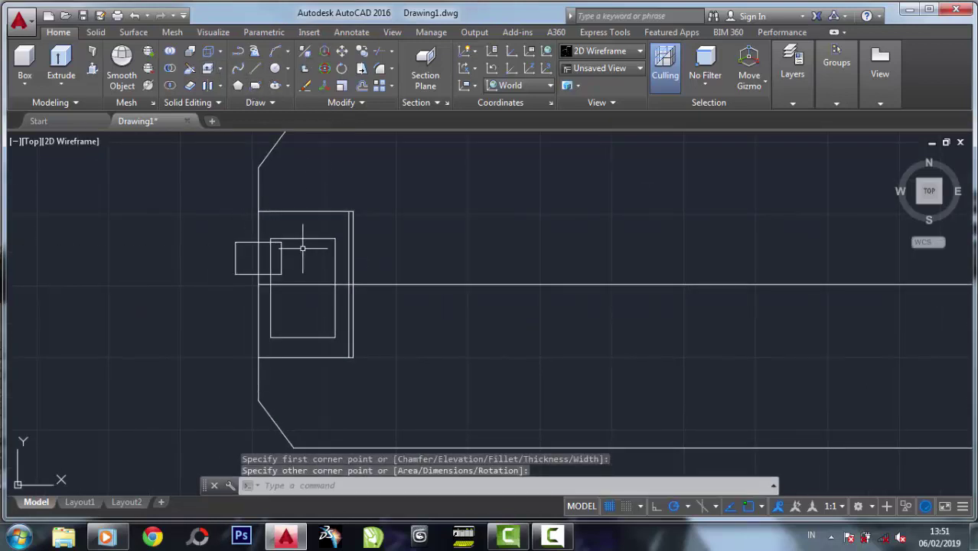
{"action": "left_click_drag", "start_coordinate": [302, 248], "coordinate": [341, 344]}
{"action": "left_click", "coordinate": [302, 337]}
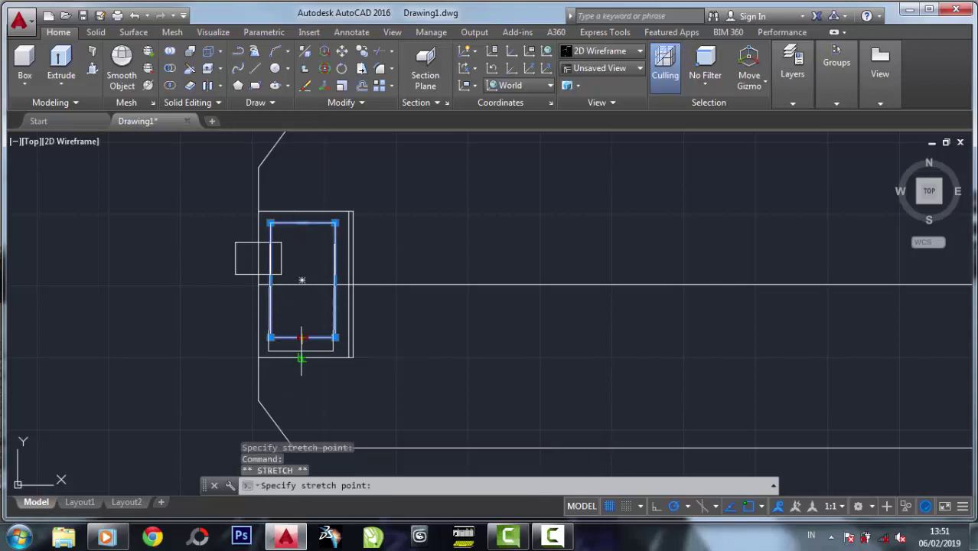
{"action": "scroll", "coordinate": [302, 352], "scroll_direction": "up", "scroll_amount": 3}
{"action": "scroll", "coordinate": [299, 349], "scroll_direction": "up", "scroll_amount": 2}
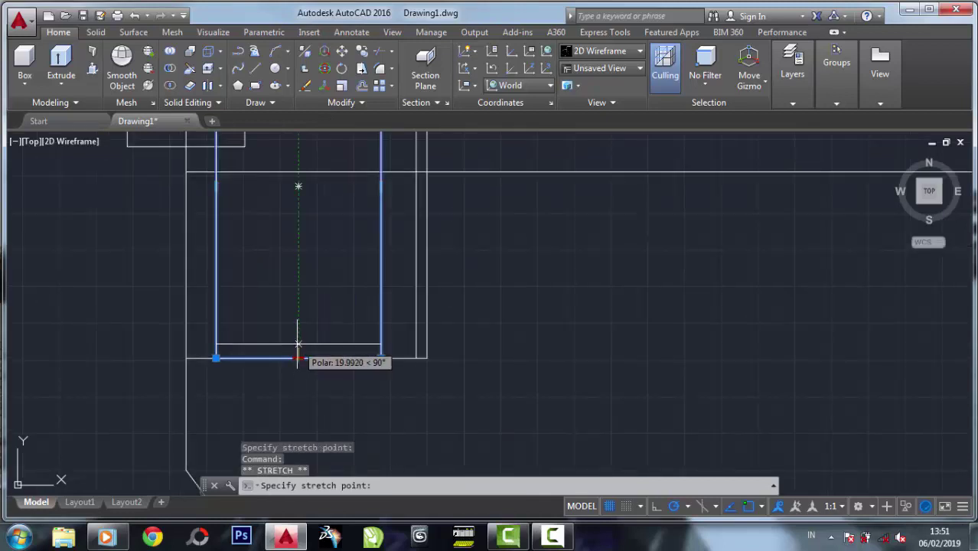
{"action": "left_click", "coordinate": [297, 350]}
{"action": "scroll", "coordinate": [297, 350], "scroll_direction": "down", "scroll_amount": 2}
{"action": "scroll", "coordinate": [225, 143], "scroll_direction": "up", "scroll_amount": 2}
{"action": "key", "text": "Escape"}
Mirror the small rectangle across the centreline, keeping the original
{"action": "left_click", "coordinate": [342, 102]}
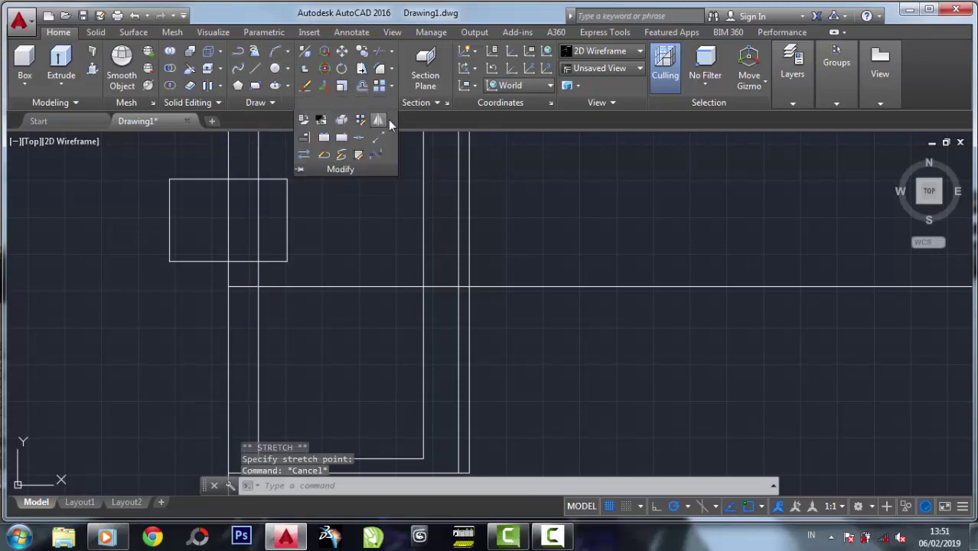
{"action": "left_click", "coordinate": [325, 68]}
{"action": "left_click", "coordinate": [288, 253]}
{"action": "key", "text": "Return"}
{"action": "left_click", "coordinate": [228, 287]}
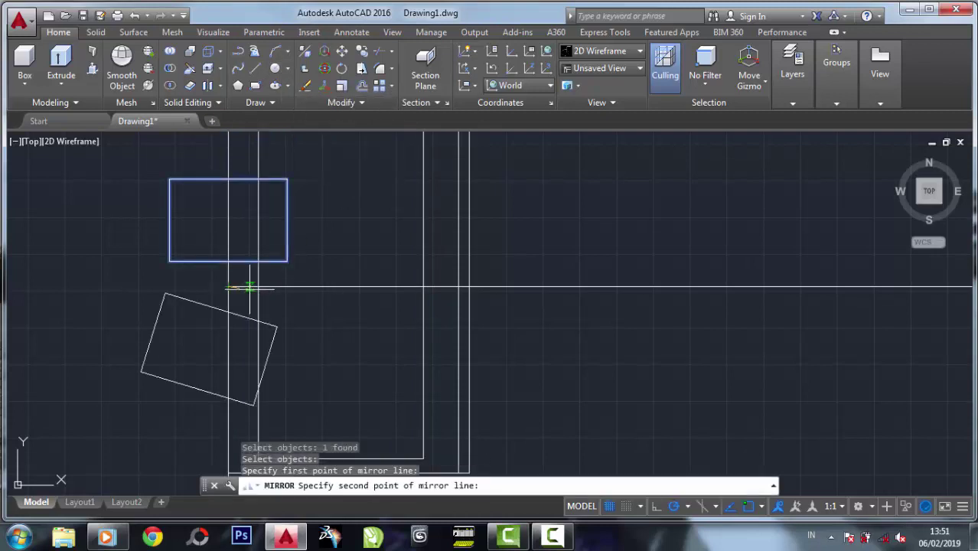
{"action": "left_click", "coordinate": [259, 289]}
{"action": "key", "text": "Return"}
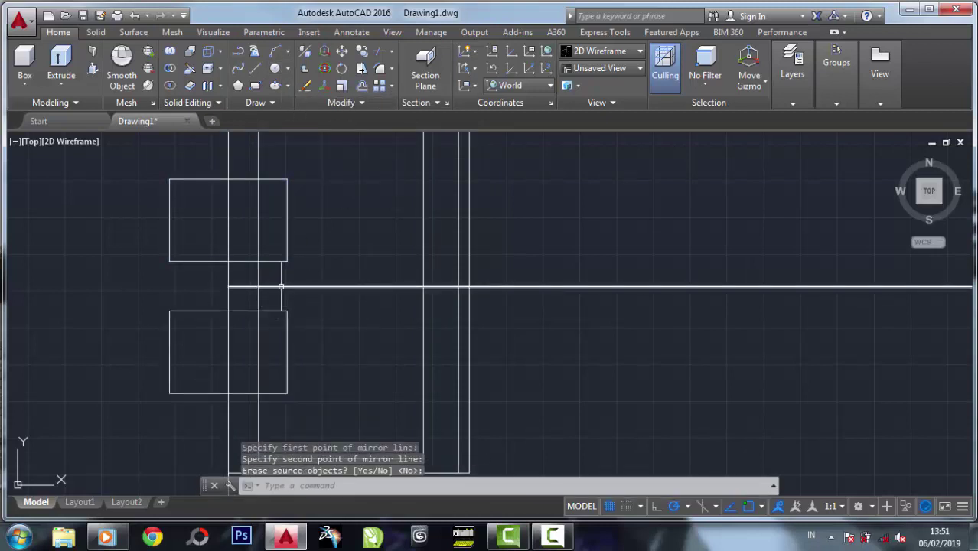
{"action": "scroll", "coordinate": [173, 153], "scroll_direction": "up", "scroll_amount": 2}
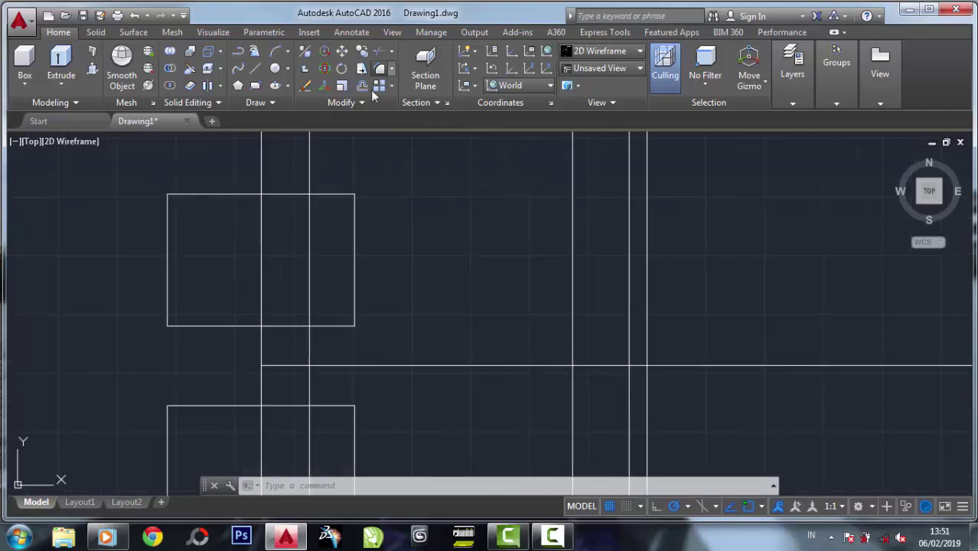
Set the fillet radius to 10, then cancel an accidentally started line command
{"action": "left_click", "coordinate": [380, 68]}
{"action": "type", "text": "r"}
{"action": "key", "text": "Return"}
{"action": "type", "text": "10"}
{"action": "key", "text": "Return"}
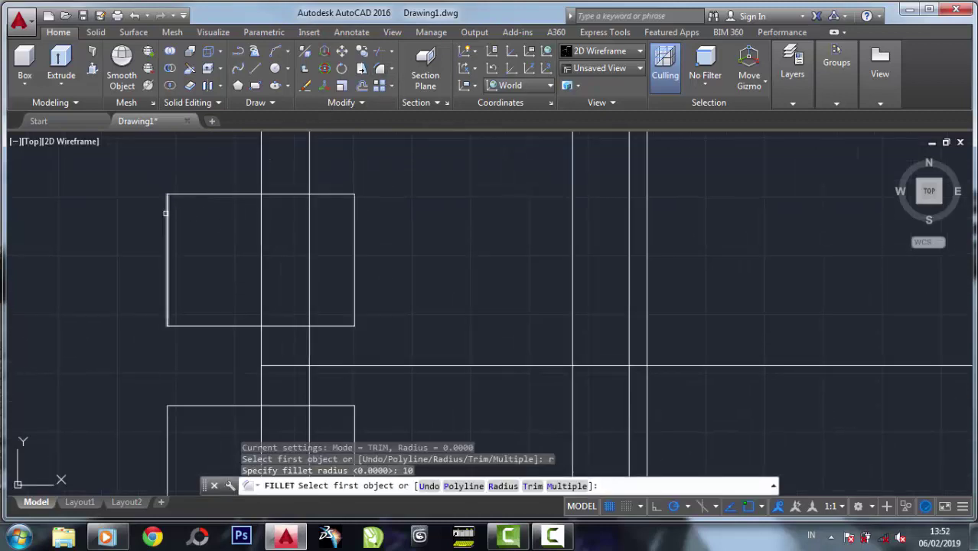
{"action": "left_click", "coordinate": [167, 214]}
{"action": "left_click", "coordinate": [182, 195]}
{"action": "left_click", "coordinate": [256, 68]}
{"action": "left_click", "coordinate": [225, 145]}
{"action": "right_click", "coordinate": [225, 145]}
{"action": "left_click", "coordinate": [258, 158]}
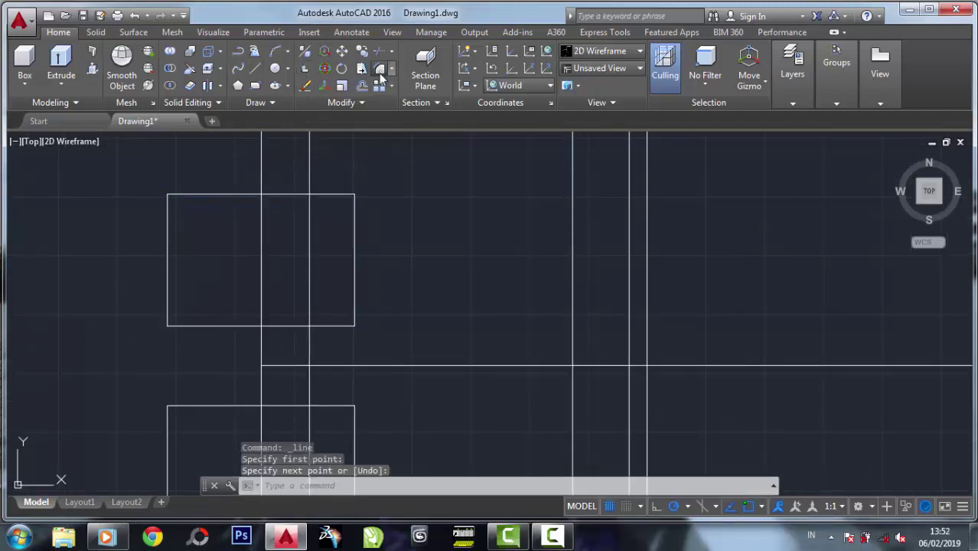
Fillet two left corners with radius 20, then undo the rounding
{"action": "left_click", "coordinate": [380, 70]}
{"action": "type", "text": "r"}
{"action": "key", "text": "Return"}
{"action": "type", "text": "20"}
{"action": "key", "text": "Return"}
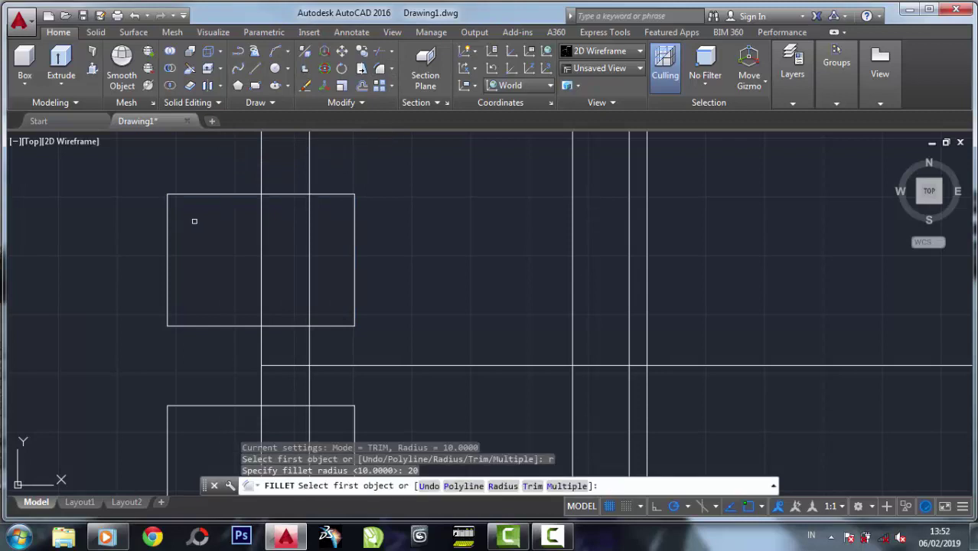
{"action": "left_click", "coordinate": [167, 211]}
{"action": "left_click", "coordinate": [192, 194]}
{"action": "key", "text": "Return"}
{"action": "left_click", "coordinate": [167, 306]}
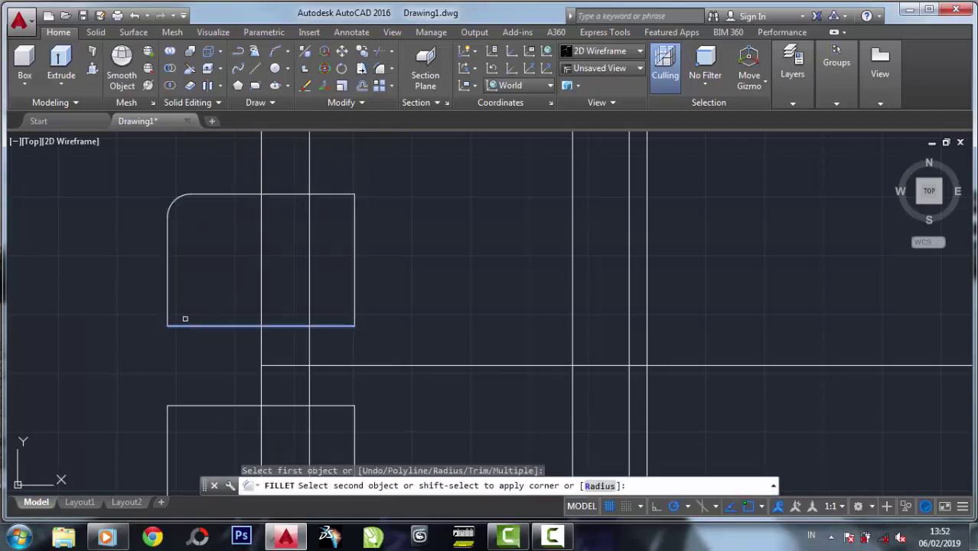
{"action": "left_click", "coordinate": [187, 326]}
{"action": "scroll", "coordinate": [175, 256], "scroll_direction": "down", "scroll_amount": 3}
{"action": "scroll", "coordinate": [200, 307], "scroll_direction": "up", "scroll_amount": 3}
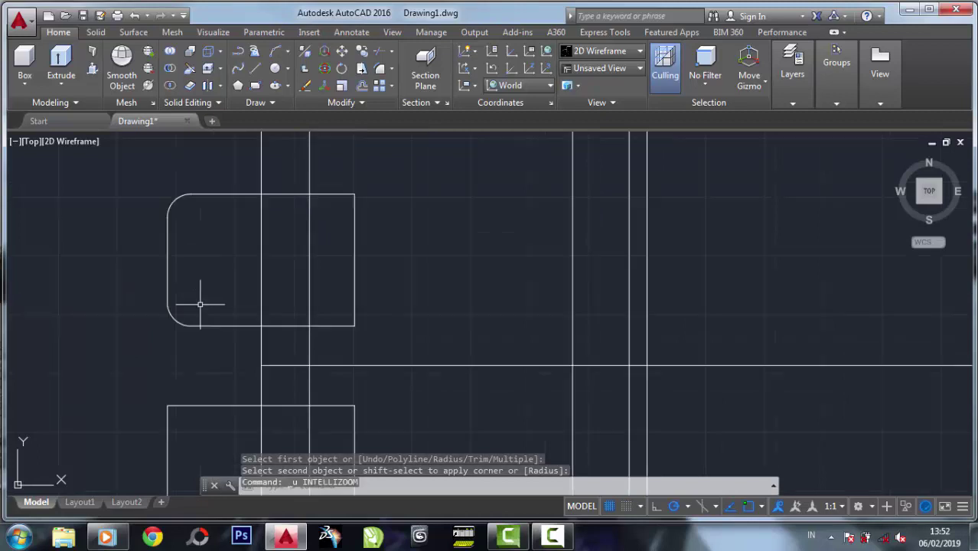
{"action": "key", "text": "ctrl+z"}
{"action": "key", "text": "ctrl+z"}
Fillet the upper rectangle's top-left corner with radius 40
{"action": "left_click", "coordinate": [381, 70]}
{"action": "type", "text": "r"}
{"action": "key", "text": "Return"}
{"action": "type", "text": "40"}
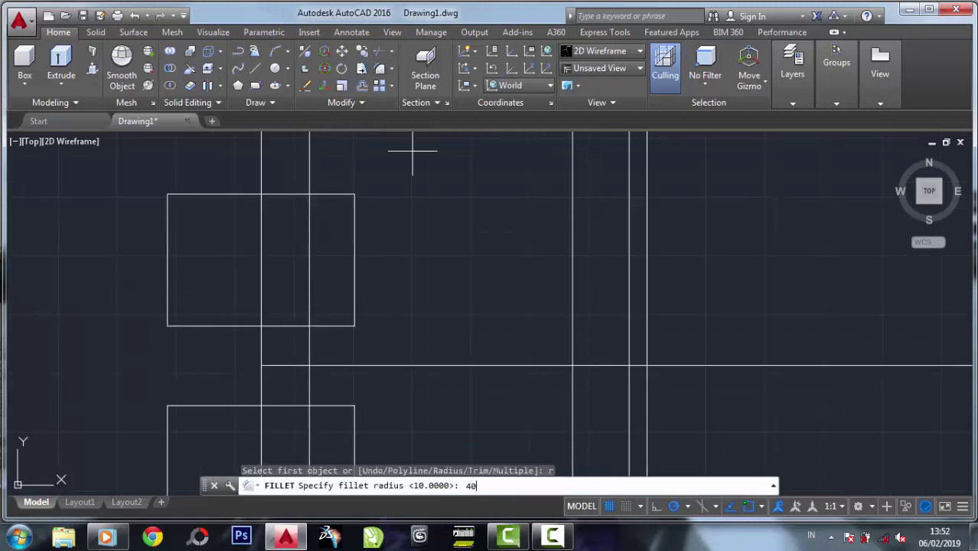
{"action": "key", "text": "Return"}
{"action": "left_click", "coordinate": [169, 224]}
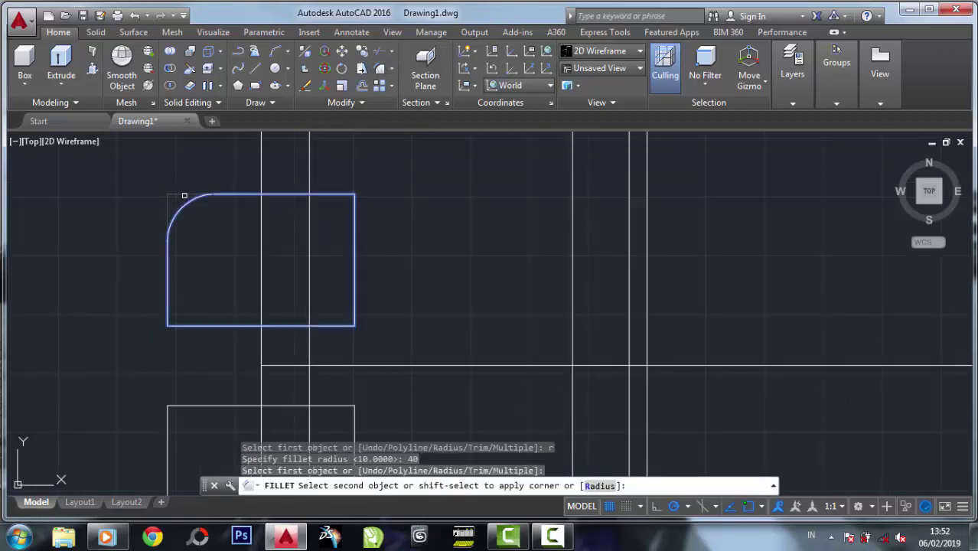
{"action": "left_click", "coordinate": [222, 194]}
{"action": "key", "text": "Return"}
{"action": "left_click", "coordinate": [167, 302]}
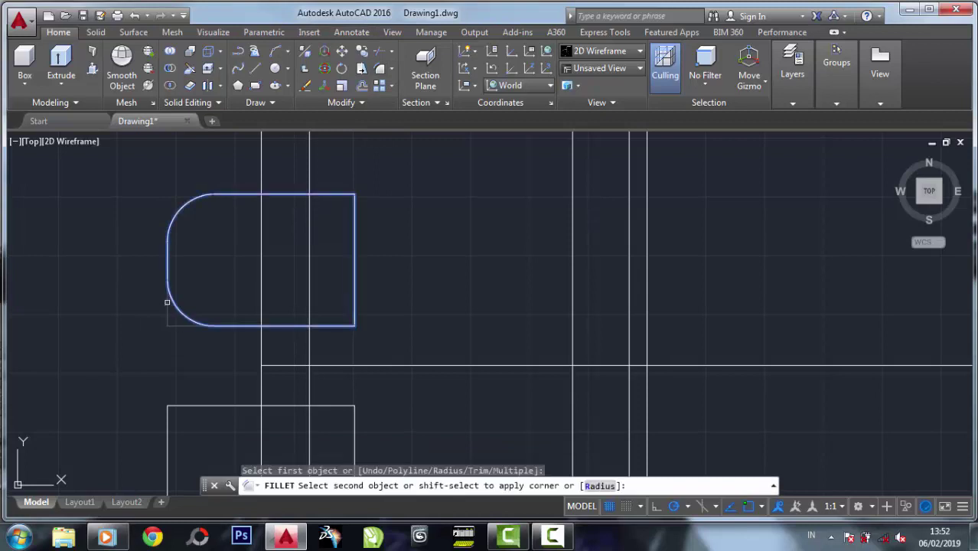
{"action": "middle_click_drag", "start_coordinate": [167, 302], "coordinate": [249, 216]}
Fillet the lower rectangle's top-left and bottom-left corners with radius 40
{"action": "key", "text": "Return"}
{"action": "left_click", "coordinate": [275, 321]}
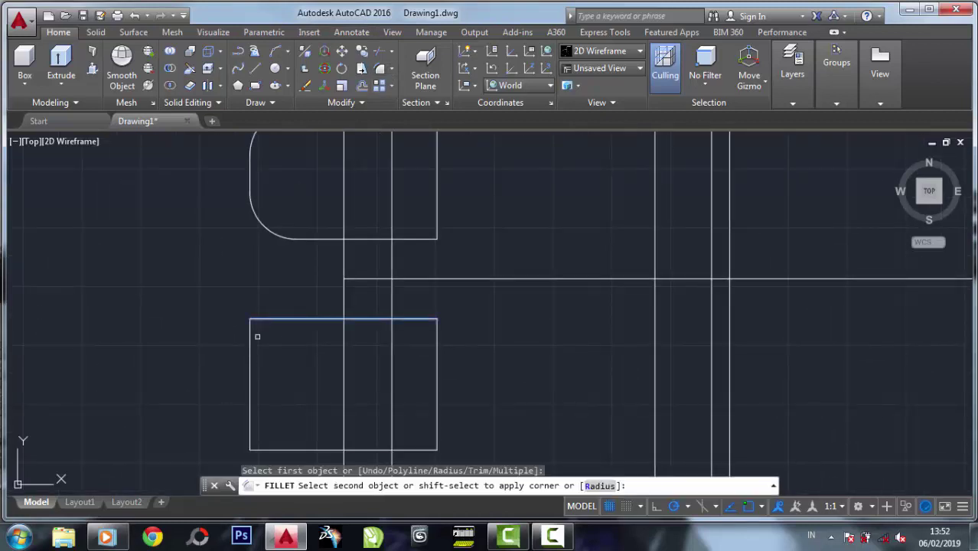
{"action": "left_click", "coordinate": [252, 339]}
{"action": "middle_click_drag", "start_coordinate": [360, 206], "coordinate": [367, 136]}
{"action": "key", "text": "Return"}
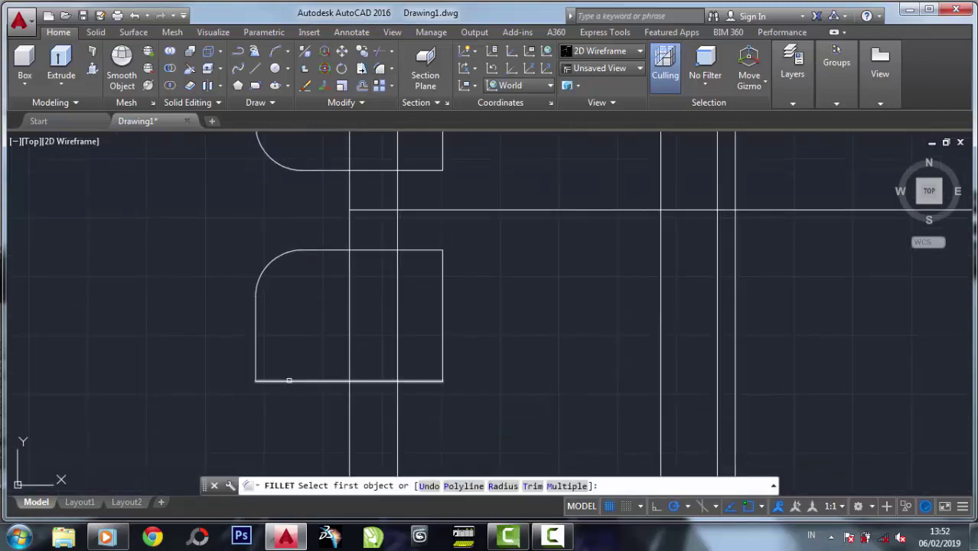
{"action": "left_click", "coordinate": [295, 381]}
{"action": "left_click", "coordinate": [258, 337]}
Start TR and window-select the cutting edges around the rounded stern pieces
{"action": "scroll", "coordinate": [271, 334], "scroll_direction": "down", "scroll_amount": 4}
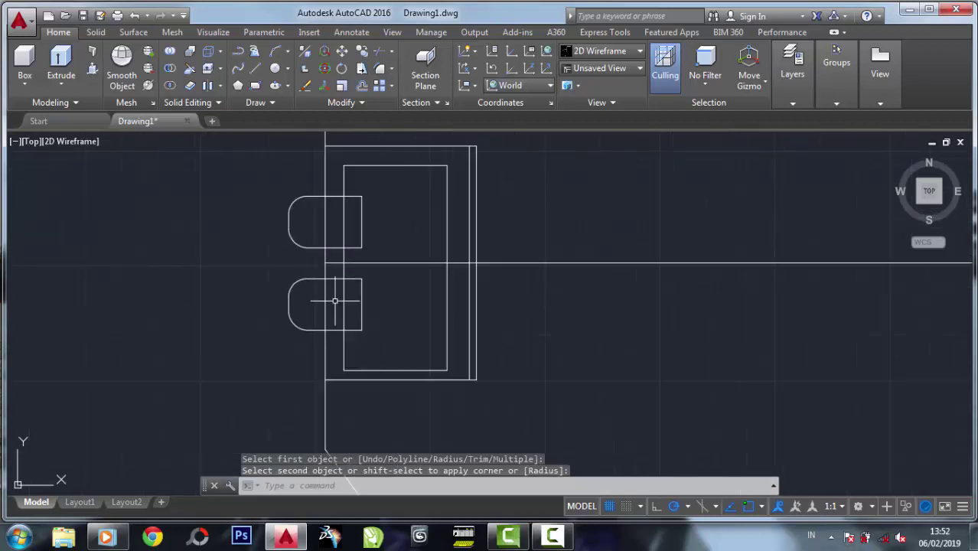
{"action": "type", "text": "tr"}
{"action": "key", "text": "Return"}
{"action": "left_click", "coordinate": [406, 367]}
{"action": "left_click", "coordinate": [277, 169]}
{"action": "key", "text": "Return"}
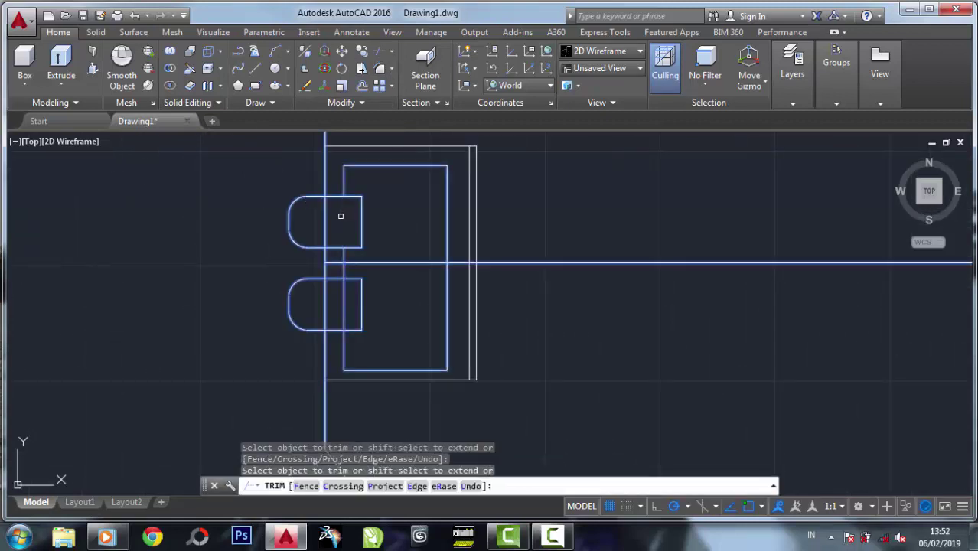
Reselect the 13 stern cutting edges and trim the stray hull-edge segment inside the rounded rectangles
{"action": "scroll", "coordinate": [322, 235], "scroll_direction": "down", "scroll_amount": 3}
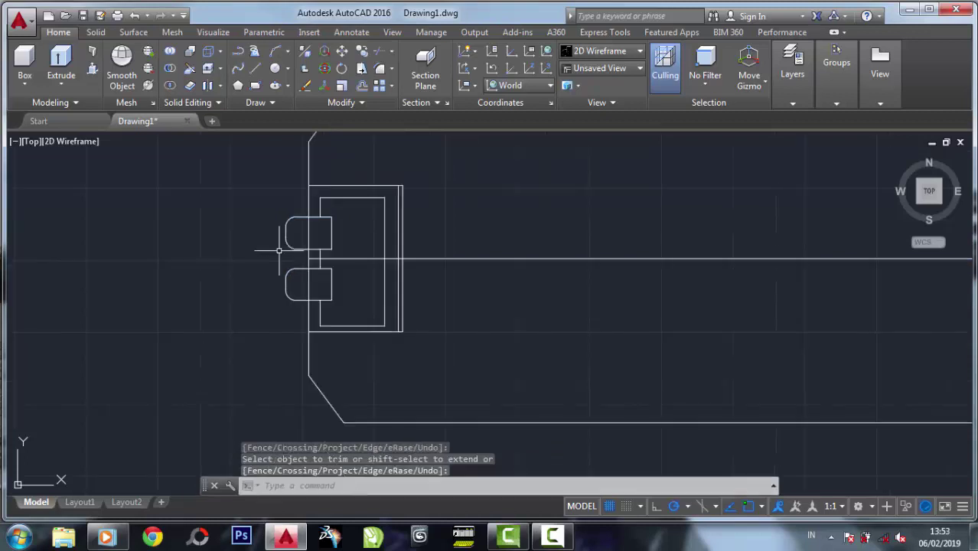
{"action": "left_click", "coordinate": [362, 313]}
{"action": "left_click", "coordinate": [264, 178]}
{"action": "key", "text": "Return"}
{"action": "scroll", "coordinate": [288, 233], "scroll_direction": "up", "scroll_amount": 4}
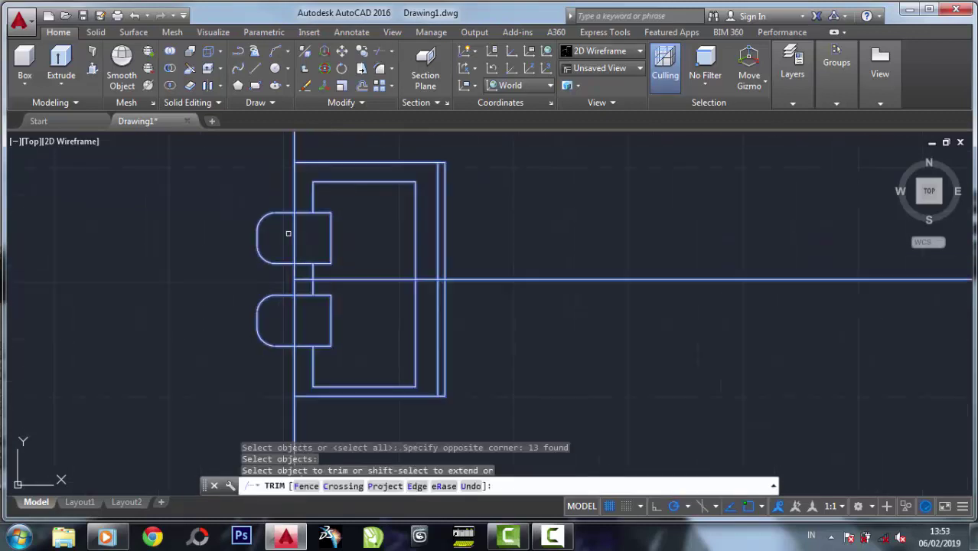
{"action": "left_click", "coordinate": [290, 234]}
{"action": "right_click", "coordinate": [292, 282]}
{"action": "left_click", "coordinate": [314, 284]}
{"action": "scroll", "coordinate": [148, 196], "scroll_direction": "down", "scroll_amount": 2}
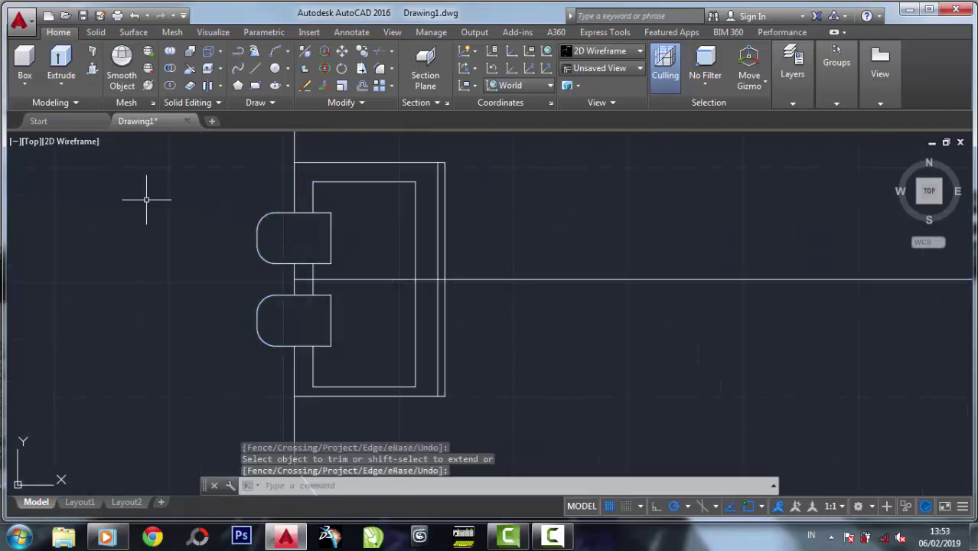
{"action": "scroll", "coordinate": [153, 191], "scroll_direction": "down", "scroll_amount": 3}
{"action": "scroll", "coordinate": [222, 191], "scroll_direction": "up", "scroll_amount": 2}
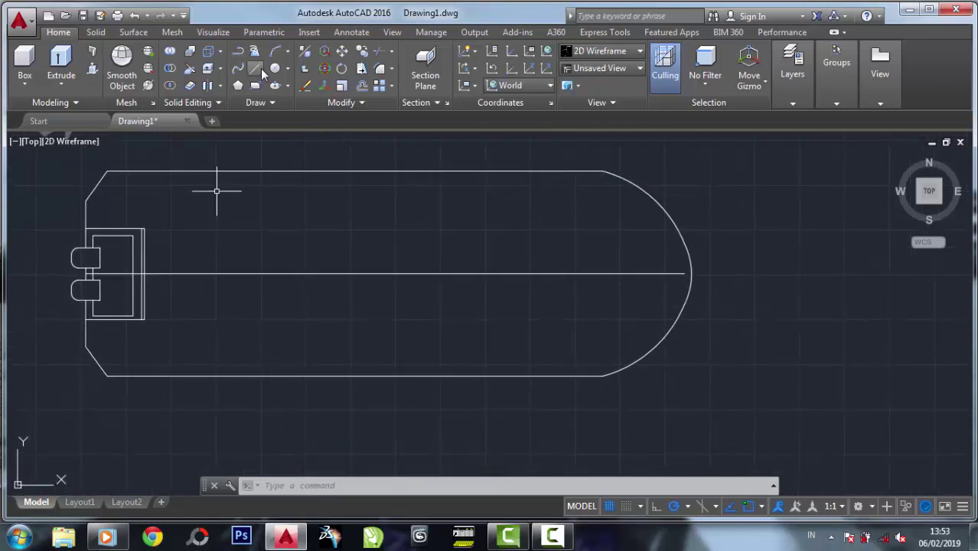
{"action": "left_click", "coordinate": [238, 51]}
{"action": "left_click", "coordinate": [220, 214]}
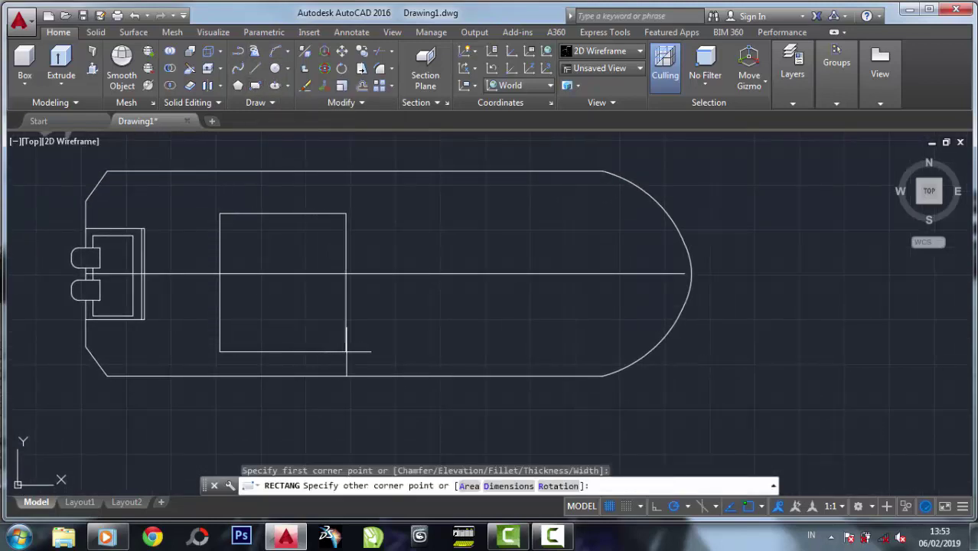
Complete the long mid-hull cabin rectangle, then draw and erase a stray circle on its right edge
{"action": "left_click", "coordinate": [598, 330]}
{"action": "middle_click_drag", "start_coordinate": [444, 227], "coordinate": [301, 233]}
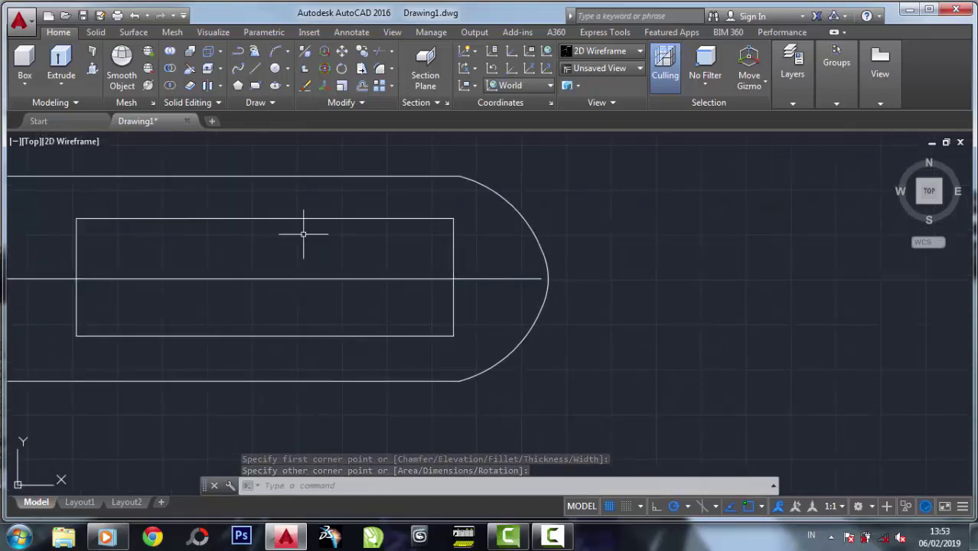
{"action": "type", "text": "c"}
{"action": "key", "text": "Return"}
{"action": "left_click", "coordinate": [453, 278]}
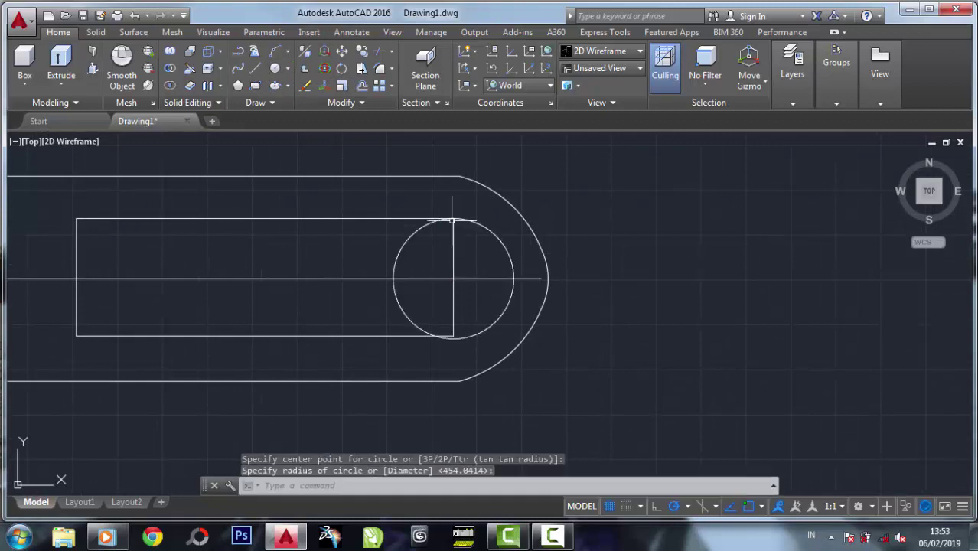
{"action": "type", "text": "e"}
{"action": "key", "text": "Return"}
{"action": "left_click", "coordinate": [498, 234]}
{"action": "key", "text": "Return"}
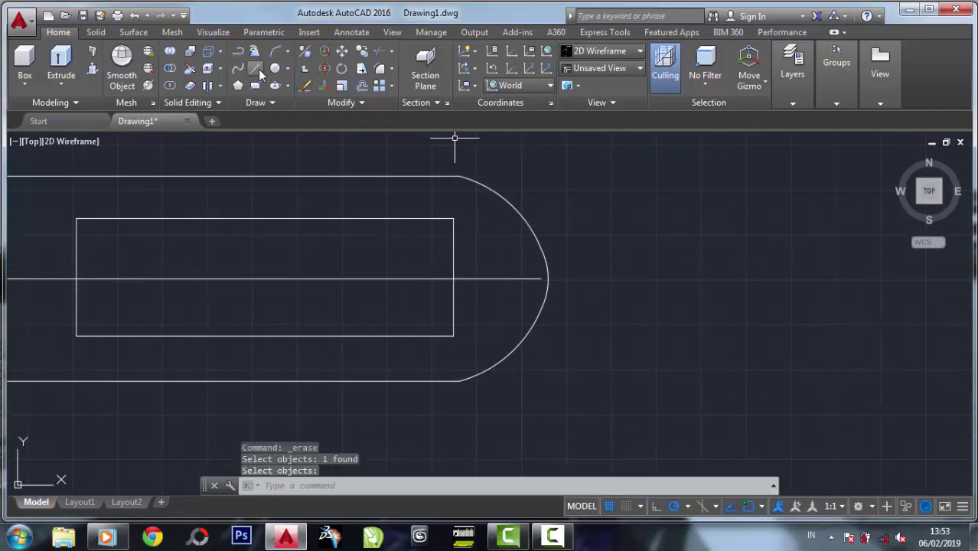
Draw a 3-point arc bulging toward the bow between the rectangle's right corners
{"action": "type", "text": "a"}
{"action": "key", "text": "Return"}
{"action": "left_click", "coordinate": [453, 219]}
{"action": "left_click", "coordinate": [472, 278]}
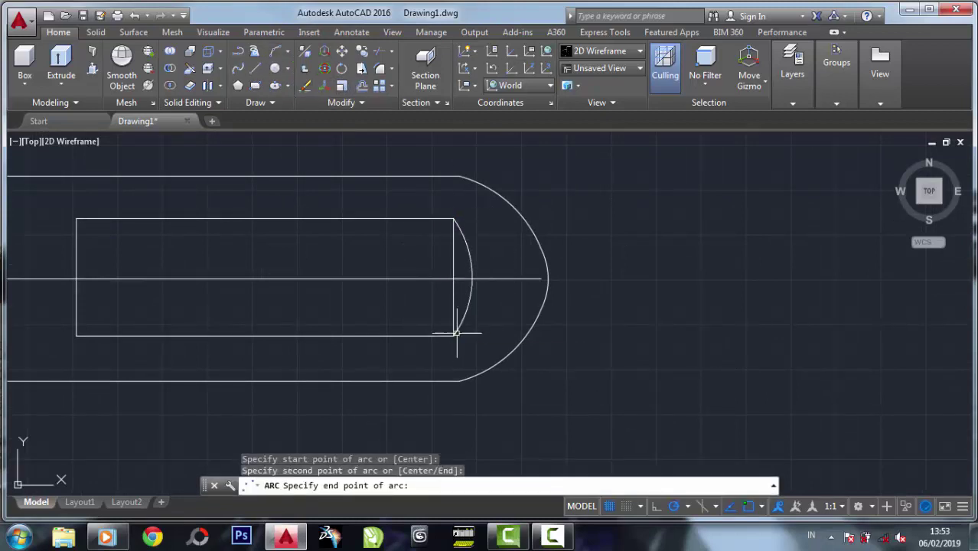
{"action": "left_click", "coordinate": [454, 335]}
Trim away the rectangle's straight right edge, using the arc as the cutting edge
{"action": "type", "text": "e"}
{"action": "key", "text": "Return"}
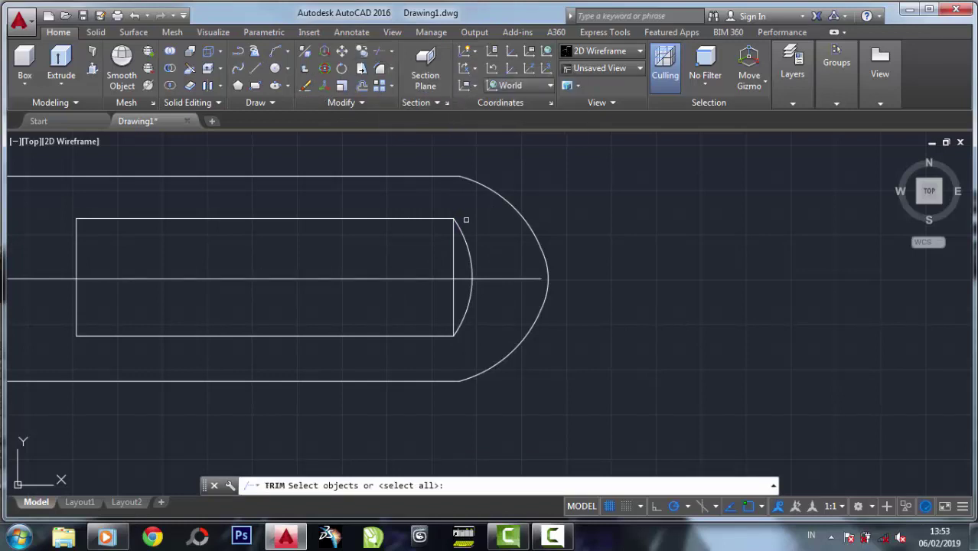
{"action": "left_click", "coordinate": [470, 264]}
{"action": "key", "text": "Return"}
{"action": "left_click", "coordinate": [454, 246]}
{"action": "right_click", "coordinate": [453, 246]}
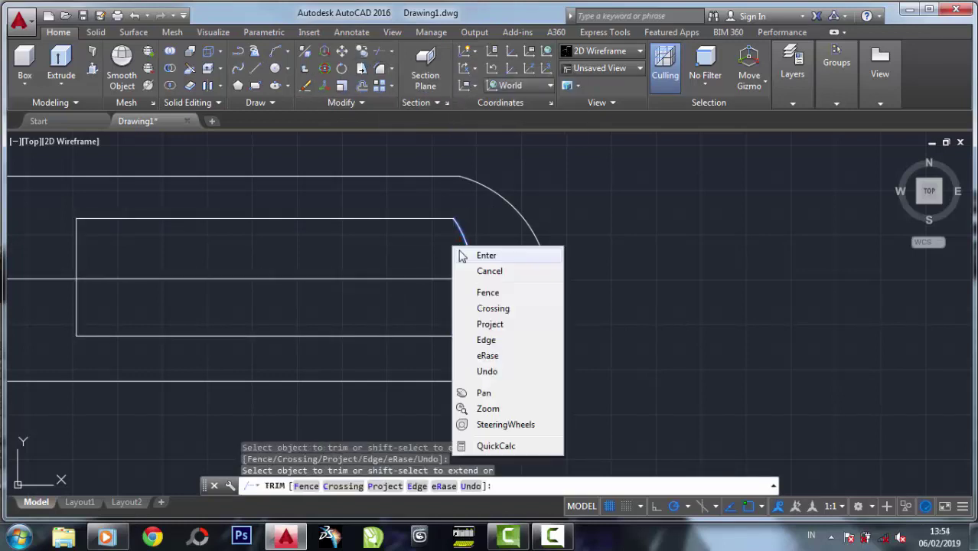
{"action": "left_click", "coordinate": [471, 255]}
{"action": "key", "text": "Escape"}
{"action": "middle_click_drag", "start_coordinate": [340, 245], "coordinate": [344, 220]}
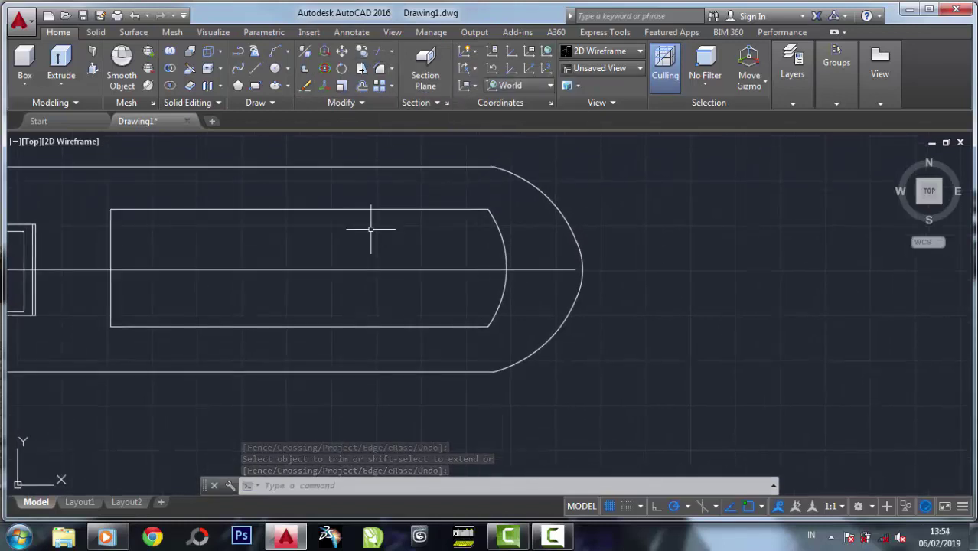
Draw a vertical divider from the cabin's top edge to its bottom edge
{"action": "left_click", "coordinate": [239, 68]}
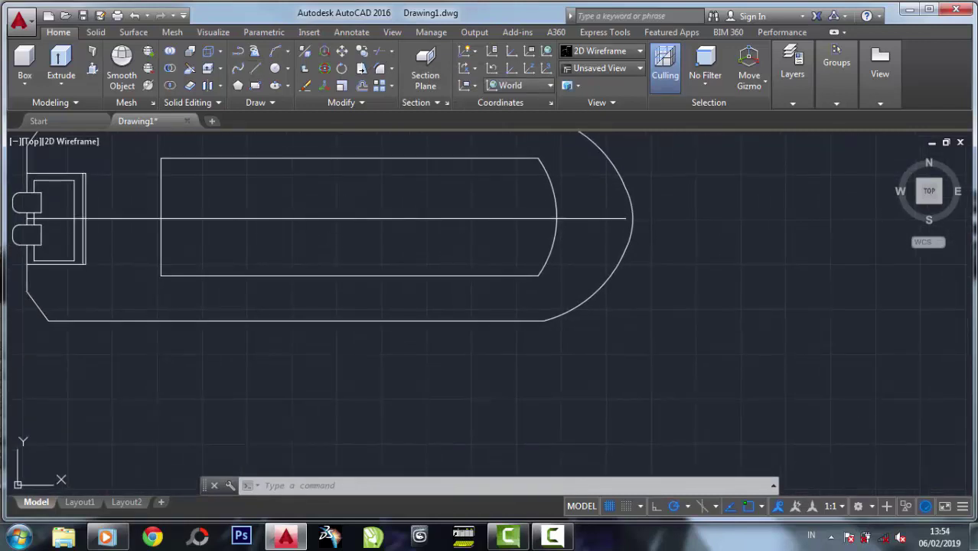
{"action": "left_click", "coordinate": [275, 159]}
{"action": "left_click", "coordinate": [276, 276]}
{"action": "right_click", "coordinate": [275, 278]}
{"action": "left_click", "coordinate": [306, 286]}
{"action": "middle_click_drag", "start_coordinate": [404, 280], "coordinate": [425, 319]}
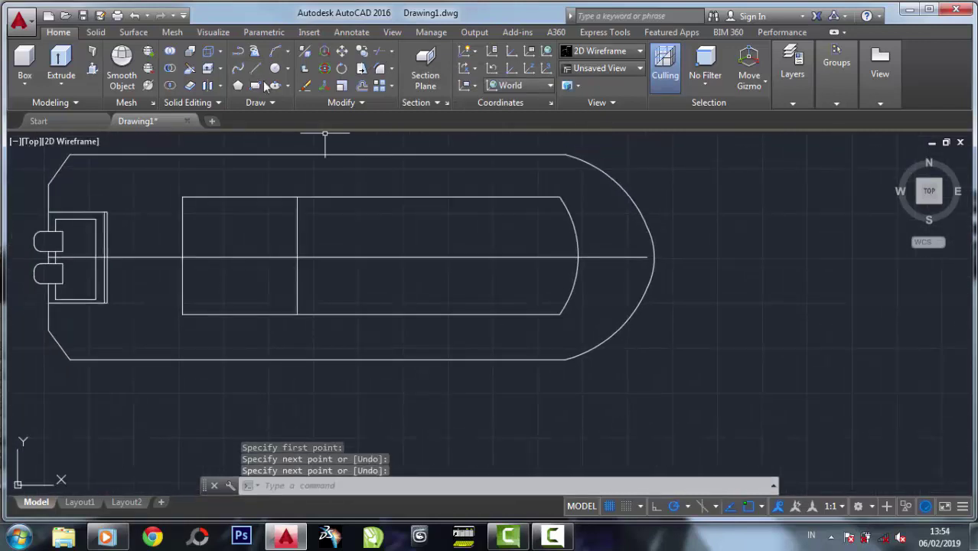
Draw a horizontal seat line to the divider and mirror it about the centre line, keeping the original
{"action": "left_click", "coordinate": [246, 68]}
{"action": "left_click", "coordinate": [182, 224]}
{"action": "left_click", "coordinate": [296, 223]}
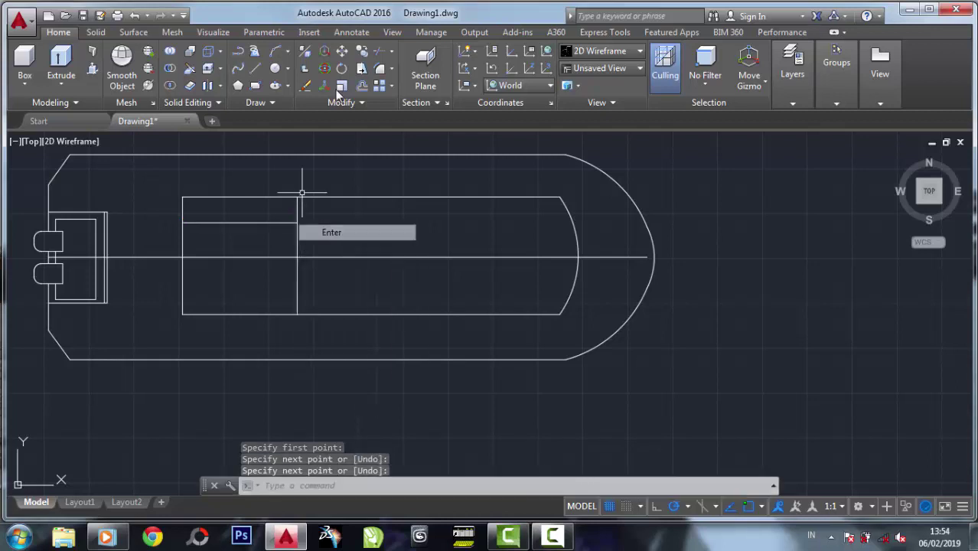
{"action": "left_click", "coordinate": [341, 102]}
{"action": "left_click", "coordinate": [325, 68]}
{"action": "left_click", "coordinate": [249, 223]}
{"action": "right_click", "coordinate": [249, 240]}
{"action": "left_click", "coordinate": [297, 258]}
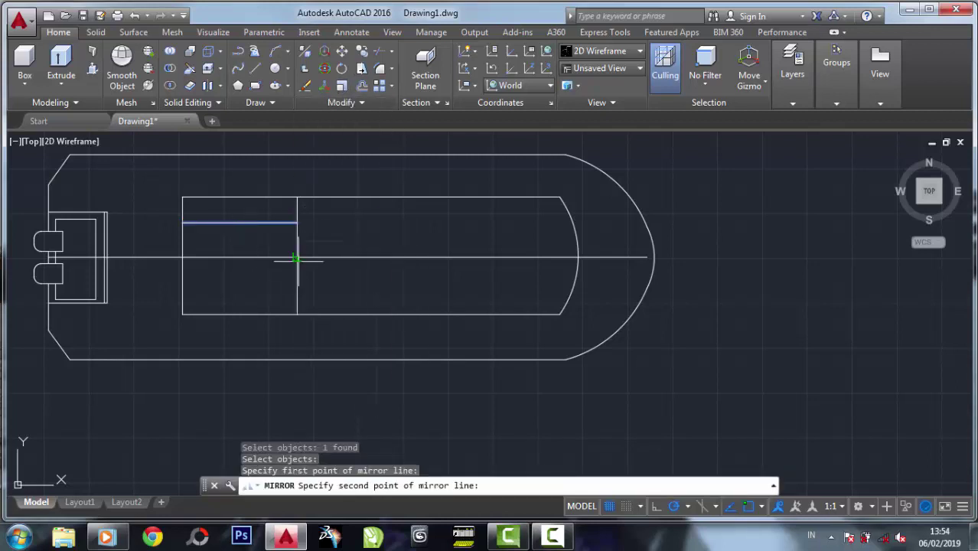
{"action": "left_click", "coordinate": [343, 247]}
{"action": "right_click", "coordinate": [343, 247]}
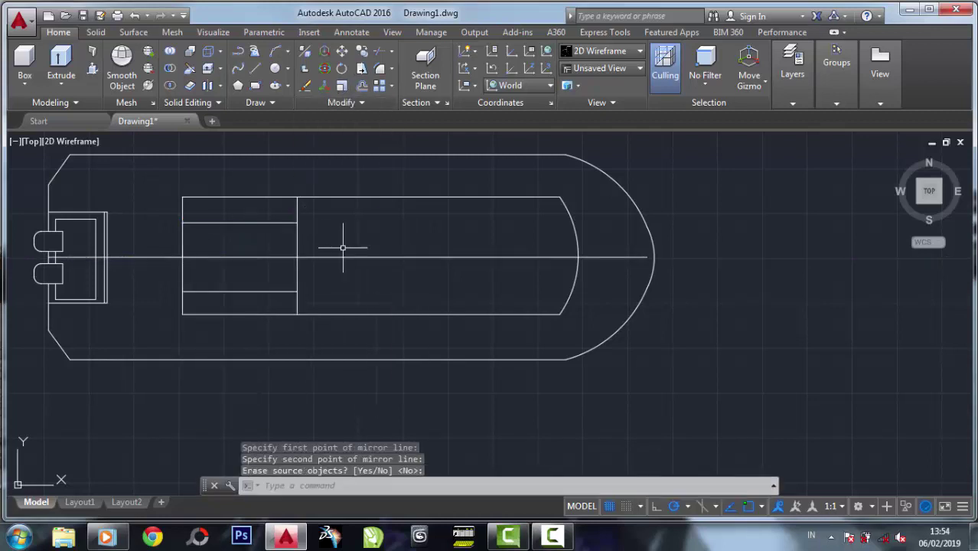
Draw an L-shaped partition from the divider along the centre line up to the cabin's top edge
{"action": "left_click", "coordinate": [254, 72]}
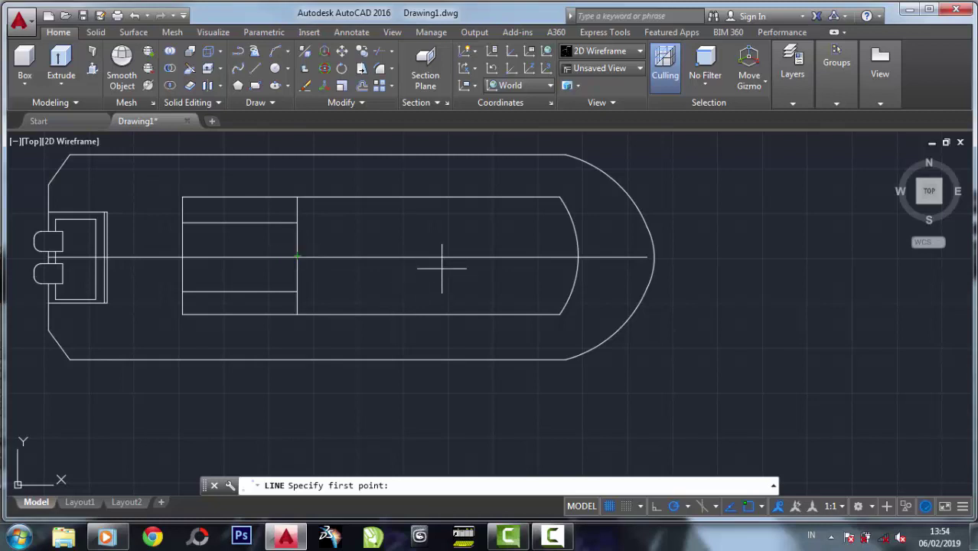
{"action": "left_click", "coordinate": [296, 243]}
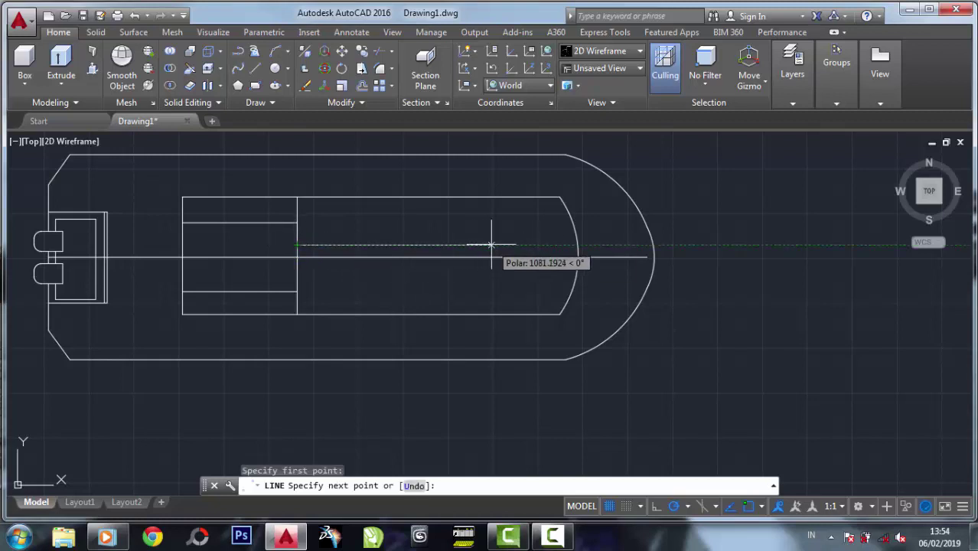
{"action": "left_click", "coordinate": [491, 245]}
{"action": "left_click", "coordinate": [492, 198]}
{"action": "right_click", "coordinate": [492, 198]}
{"action": "left_click", "coordinate": [501, 207]}
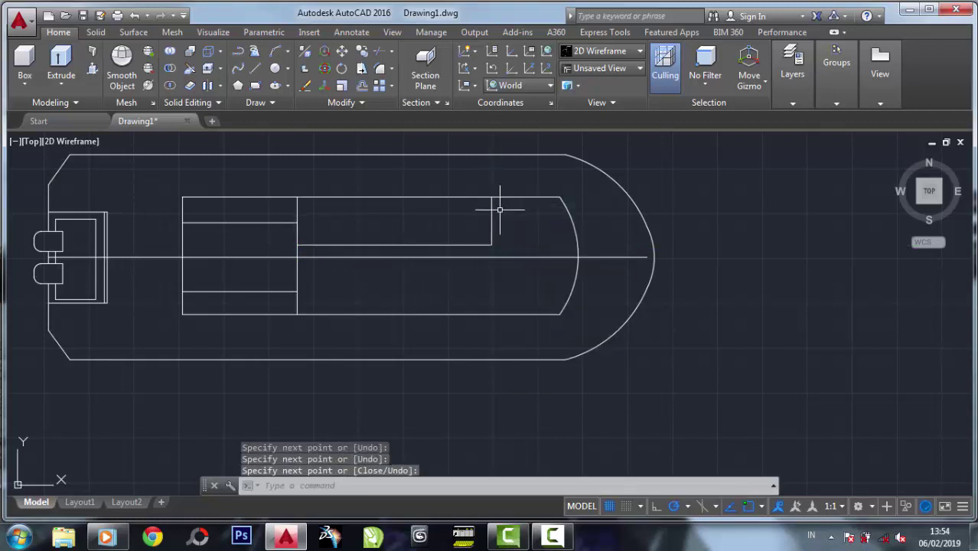
{"action": "scroll", "coordinate": [557, 157], "scroll_direction": "down", "scroll_amount": 2}
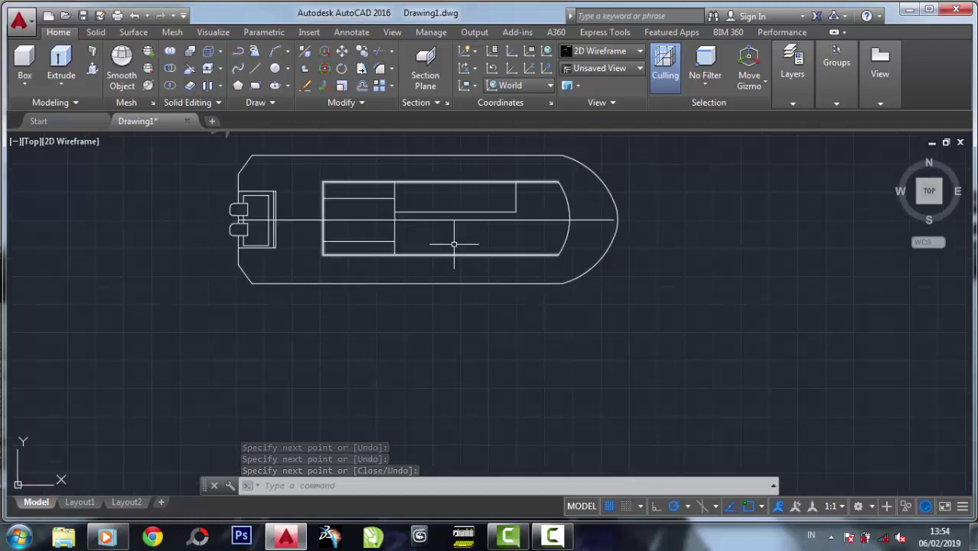
{"action": "left_click", "coordinate": [305, 85]}
Erase the centre line and draw a vertical line across the cabin's right end
{"action": "left_click", "coordinate": [574, 219]}
{"action": "scroll", "coordinate": [473, 219], "scroll_direction": "up", "scroll_amount": 2}
{"action": "mouse_move", "coordinate": [515, 245]}
{"action": "middle_mouse_down"}
{"action": "mouse_move", "coordinate": [426, 225]}
{"action": "mouse_move", "coordinate": [430, 163]}
{"action": "middle_mouse_up"}
{"action": "left_click", "coordinate": [256, 68]}
{"action": "left_click", "coordinate": [477, 153]}
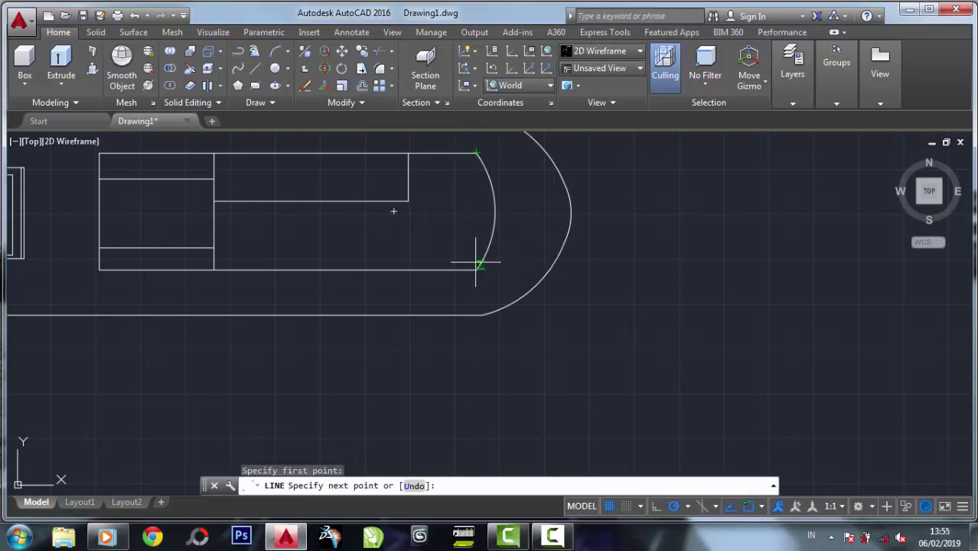
{"action": "left_click", "coordinate": [477, 270]}
{"action": "right_click", "coordinate": [478, 270]}
{"action": "left_click", "coordinate": [487, 279]}
Close the inner bow with a straight line joining the arc's top and bottom ends
{"action": "scroll", "coordinate": [495, 197], "scroll_direction": "up", "scroll_amount": 2}
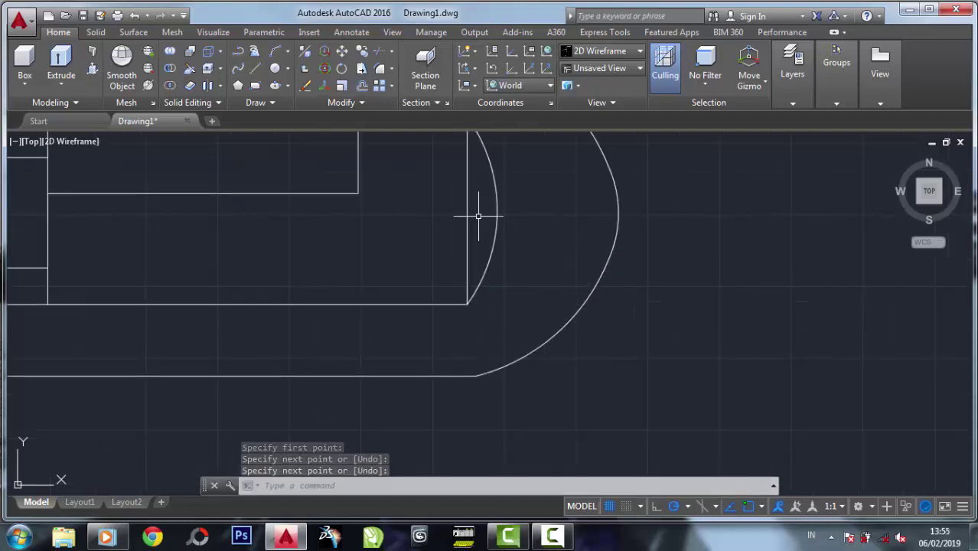
{"action": "left_click", "coordinate": [497, 199]}
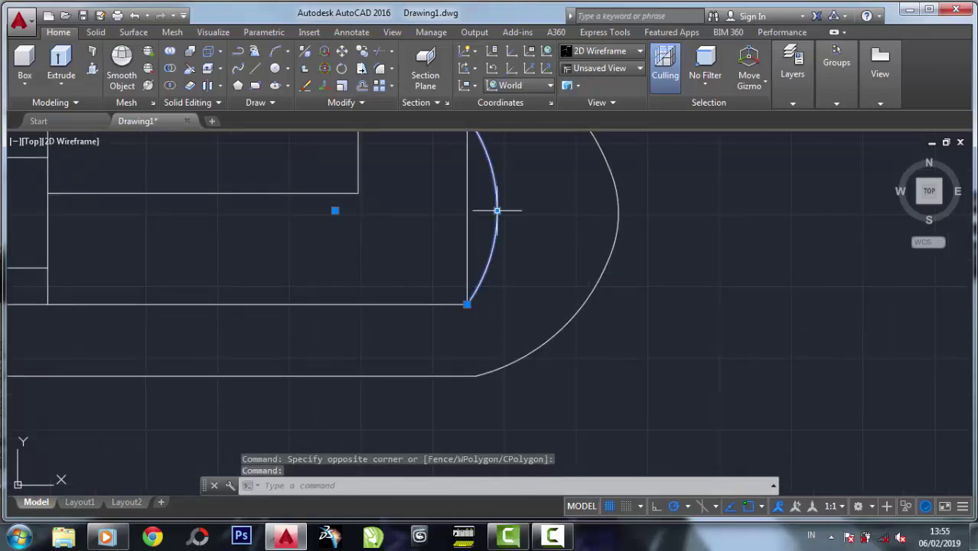
{"action": "left_click", "coordinate": [498, 211]}
{"action": "left_click", "coordinate": [255, 68]}
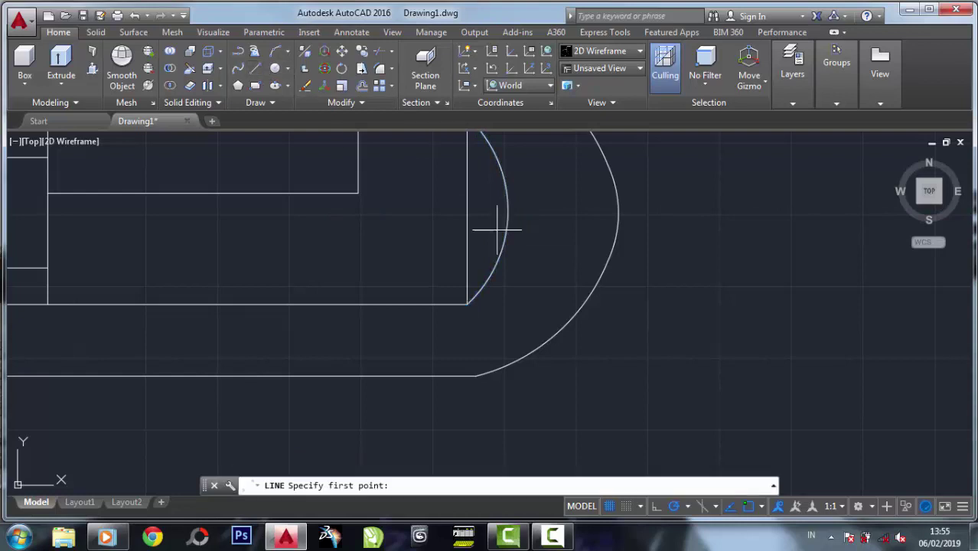
{"action": "scroll", "coordinate": [480, 181], "scroll_direction": "up", "scroll_amount": 2}
{"action": "left_click", "coordinate": [473, 162]}
{"action": "left_click", "coordinate": [476, 441]}
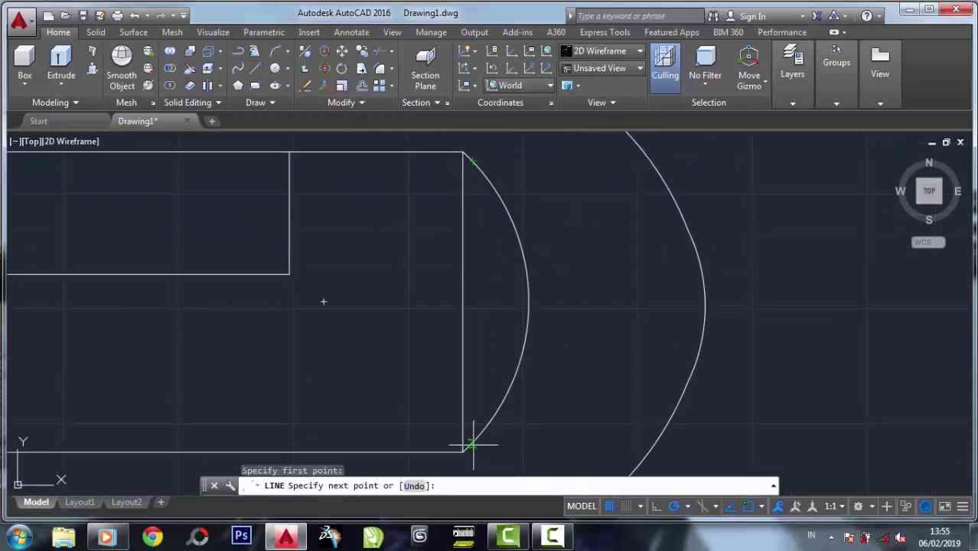
{"action": "right_click", "coordinate": [475, 442]}
{"action": "left_click", "coordinate": [491, 284]}
{"action": "middle_click_drag", "start_coordinate": [400, 254], "coordinate": [460, 207]}
Draw a small triangle against the bow line
{"action": "left_click", "coordinate": [256, 68]}
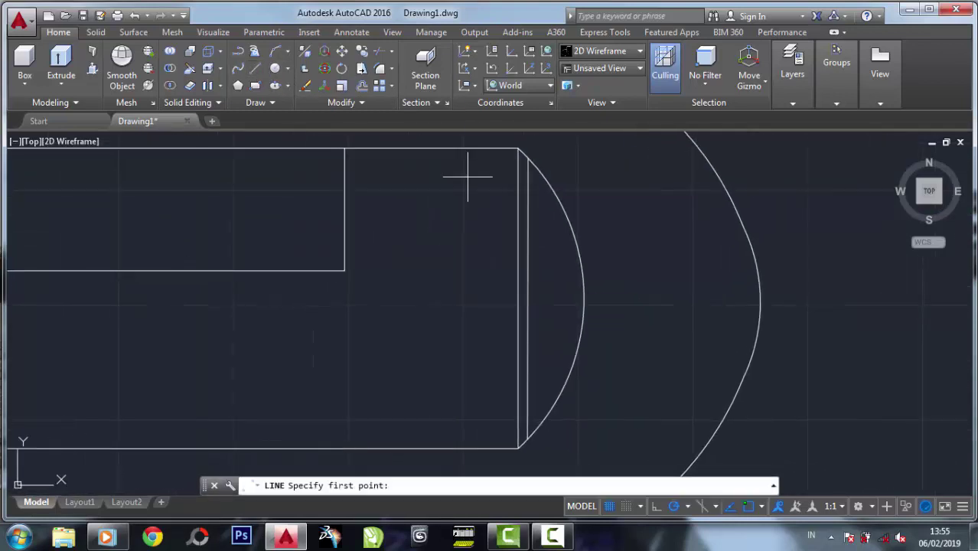
{"action": "left_click", "coordinate": [518, 187]}
{"action": "left_click", "coordinate": [497, 245]}
{"action": "left_click", "coordinate": [518, 245]}
{"action": "right_click", "coordinate": [519, 245]}
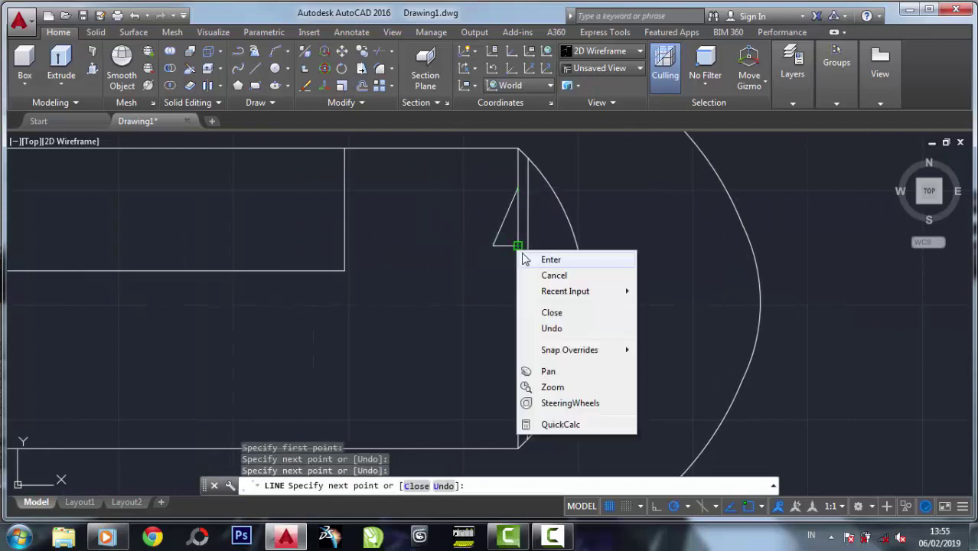
{"action": "left_click", "coordinate": [540, 261]}
{"action": "middle_click_drag", "start_coordinate": [502, 256], "coordinate": [496, 147]}
Draw a rectangle at the bow's lower corner, closing on the bow line
{"action": "left_click", "coordinate": [256, 69]}
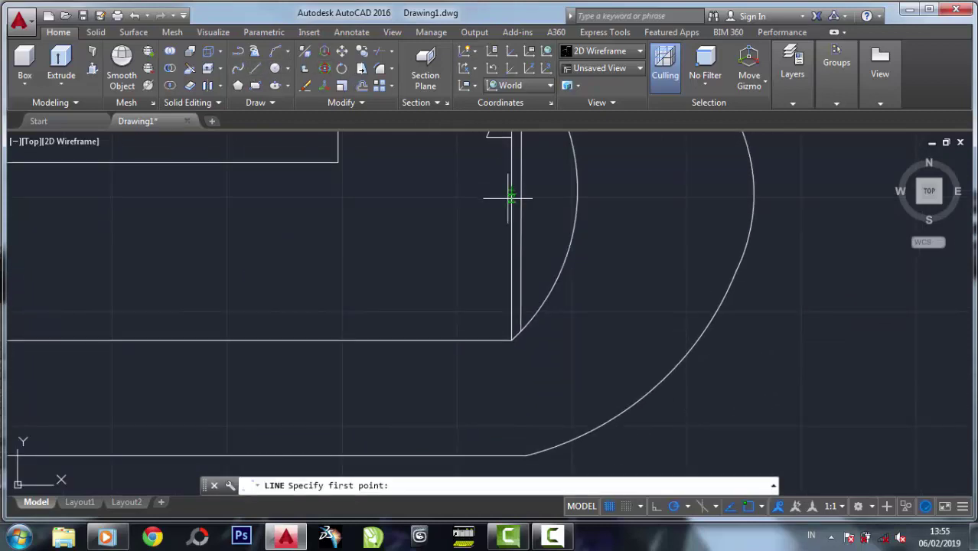
{"action": "left_click", "coordinate": [511, 339]}
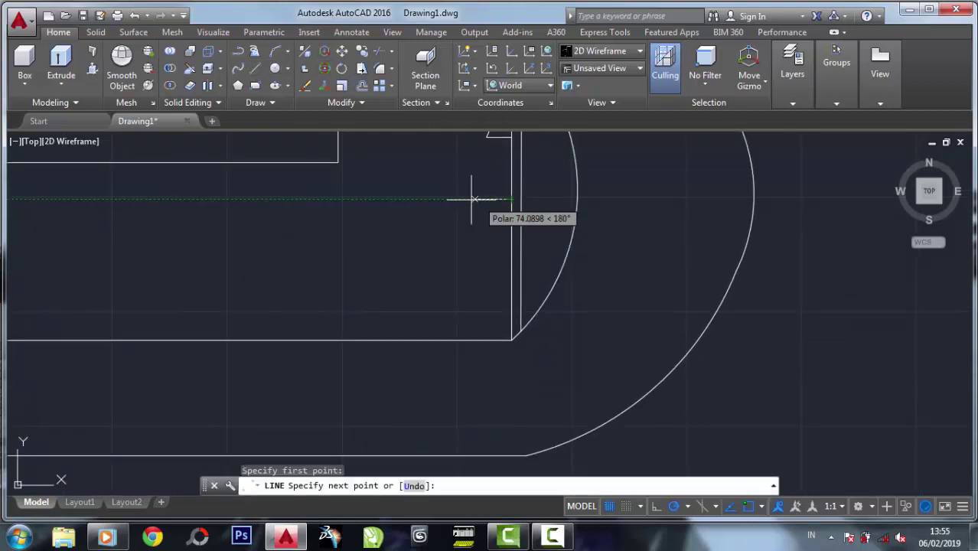
{"action": "left_click", "coordinate": [459, 340]}
{"action": "left_click", "coordinate": [459, 197]}
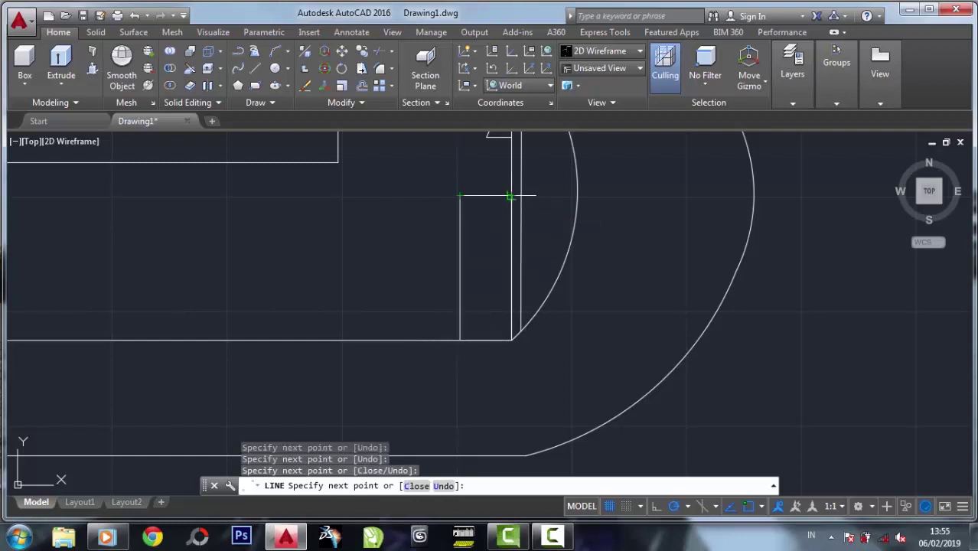
{"action": "left_click", "coordinate": [511, 197]}
{"action": "right_click", "coordinate": [512, 196]}
{"action": "left_click", "coordinate": [532, 201]}
{"action": "middle_click_drag", "start_coordinate": [390, 285], "coordinate": [384, 261]}
Copy the rectangle's left edge twice to the right to stripe it vertically
{"action": "left_click", "coordinate": [364, 51]}
{"action": "left_click_drag", "start_coordinate": [459, 243], "coordinate": [444, 241]}
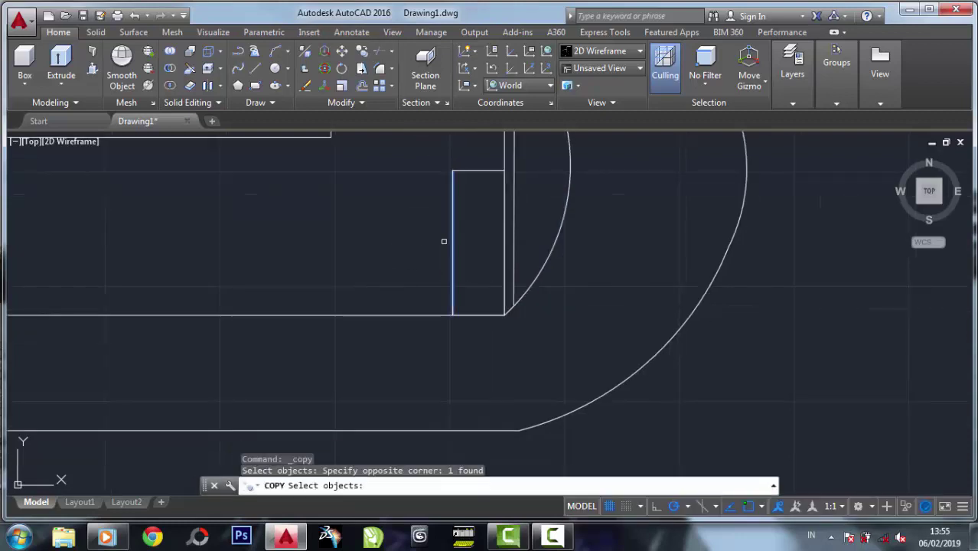
{"action": "right_click", "coordinate": [452, 200]}
{"action": "left_click", "coordinate": [452, 170]}
{"action": "left_click", "coordinate": [479, 162]}
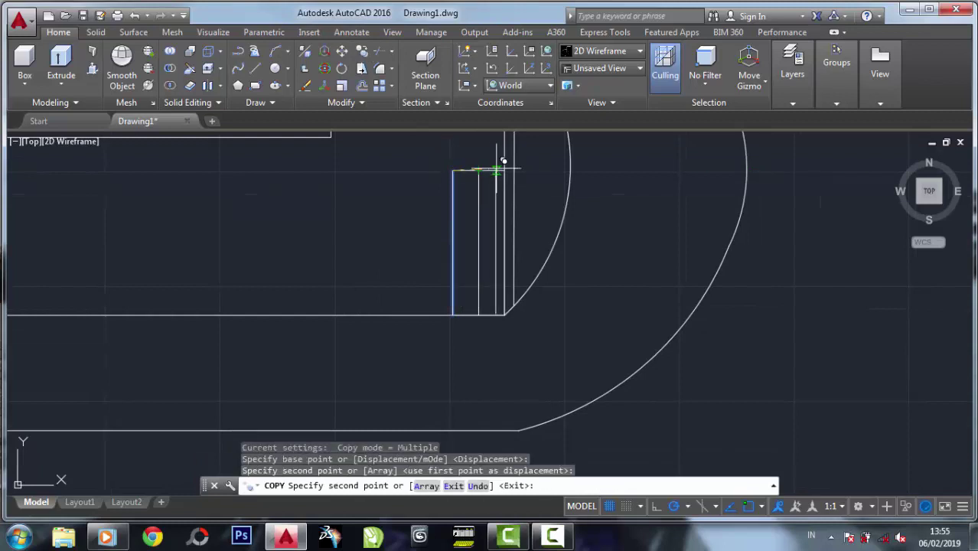
{"action": "left_click", "coordinate": [492, 162]}
{"action": "key", "text": "Return"}
{"action": "mouse_move", "coordinate": [463, 164]}
{"action": "middle_mouse_down"}
{"action": "mouse_move", "coordinate": [382, 157]}
{"action": "mouse_move", "coordinate": [429, 242]}
{"action": "middle_mouse_up"}
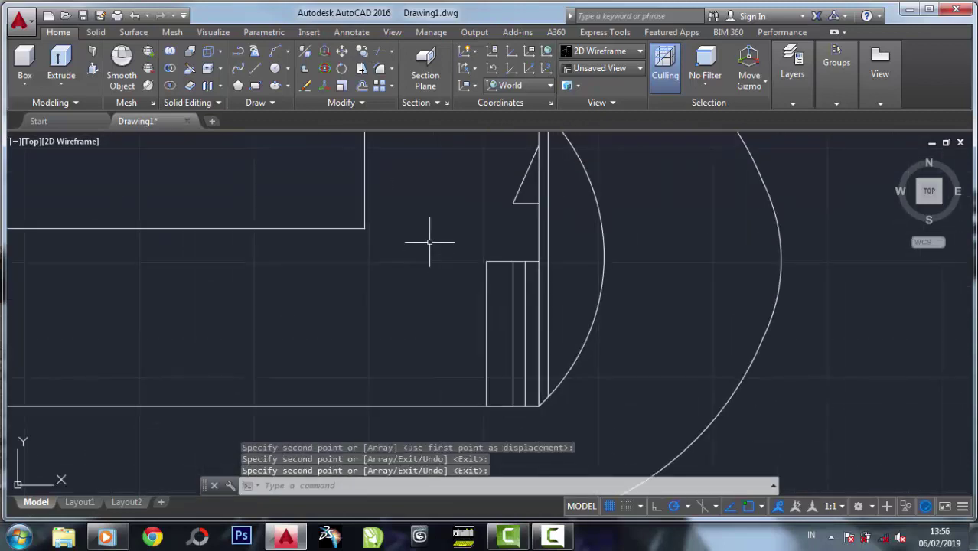
{"action": "scroll", "coordinate": [492, 221], "scroll_direction": "up", "scroll_amount": 2}
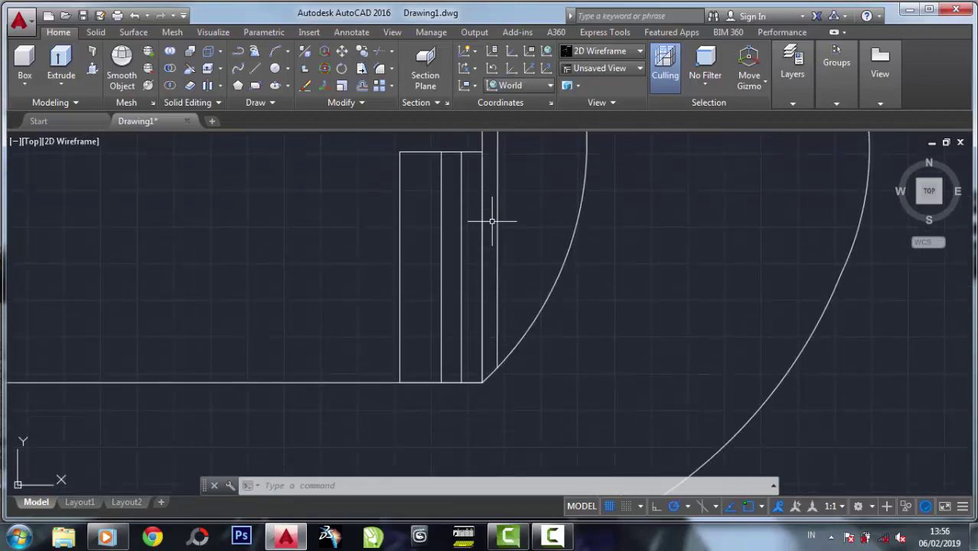
{"action": "scroll", "coordinate": [443, 220], "scroll_direction": "down", "scroll_amount": 1}
{"action": "scroll", "coordinate": [500, 264], "scroll_direction": "down", "scroll_amount": 3}
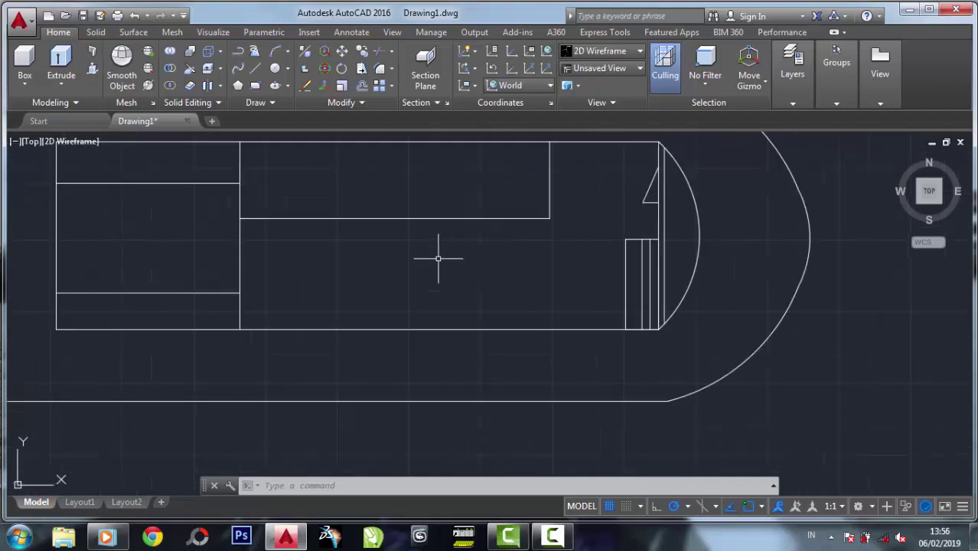
{"action": "scroll", "coordinate": [578, 295], "scroll_direction": "up", "scroll_amount": 1}
{"action": "scroll", "coordinate": [539, 281], "scroll_direction": "up", "scroll_amount": 1}
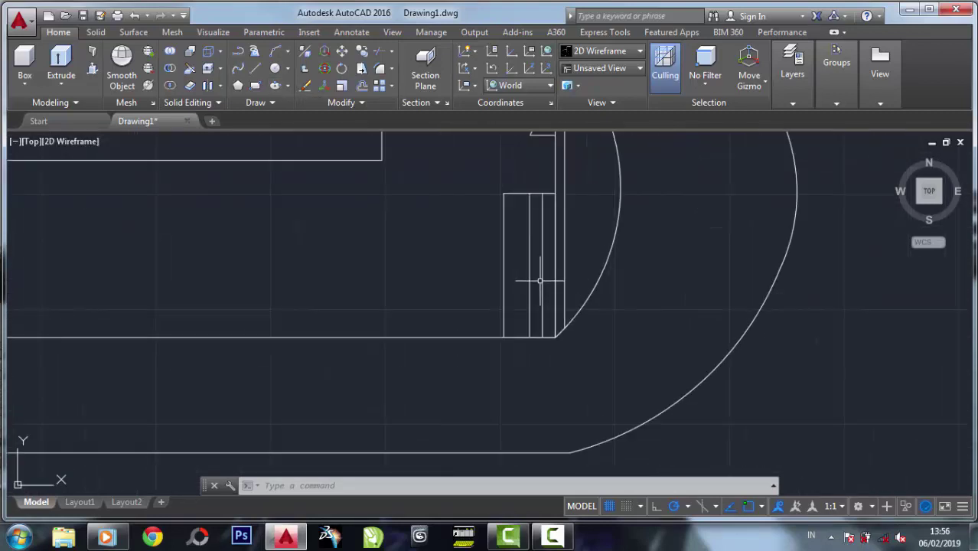
{"action": "left_click", "coordinate": [275, 68]}
{"action": "left_click", "coordinate": [485, 260]}
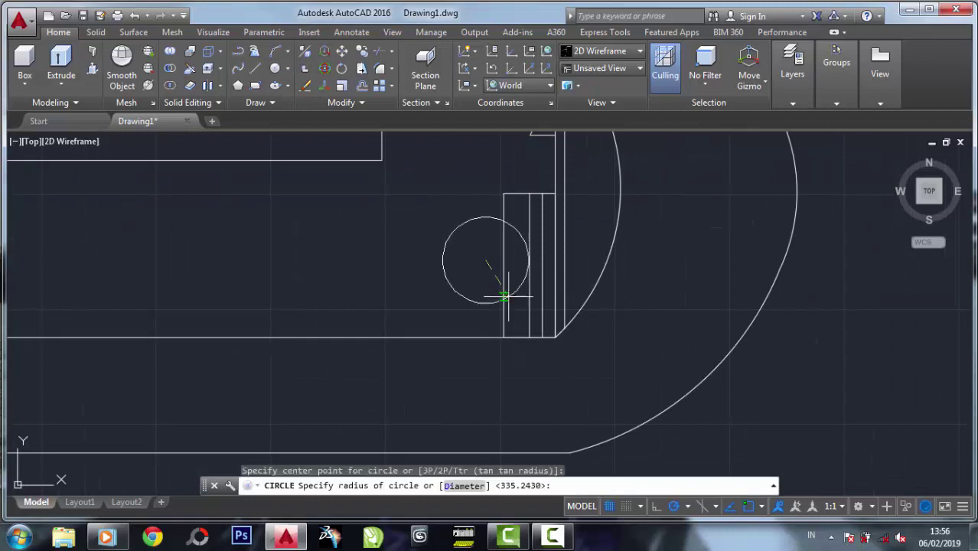
{"action": "left_click", "coordinate": [503, 291]}
{"action": "type", "text": "e"}
{"action": "key", "text": "Return"}
{"action": "left_click", "coordinate": [454, 274]}
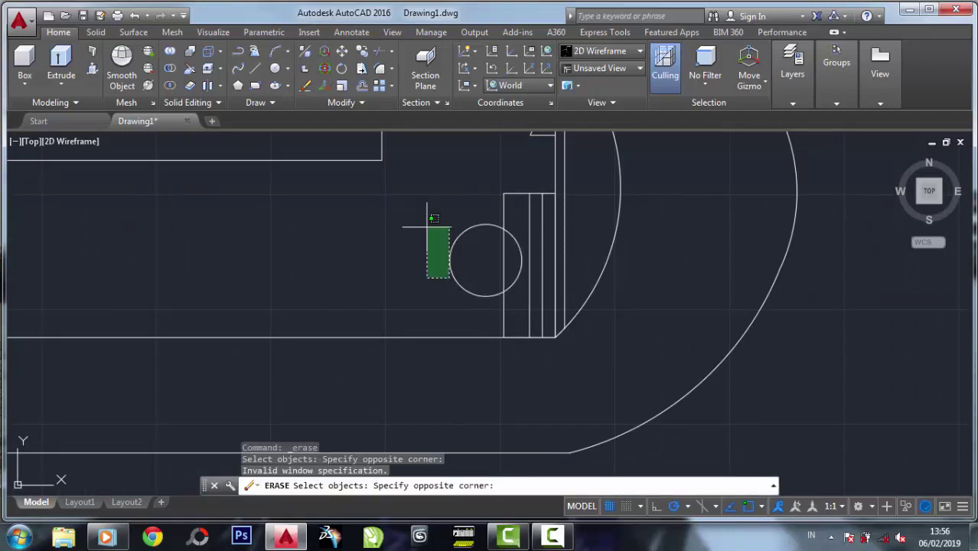
{"action": "left_click", "coordinate": [428, 212]}
{"action": "left_click", "coordinate": [450, 244]}
{"action": "key", "text": "Return"}
{"action": "left_click", "coordinate": [275, 85]}
{"action": "left_click", "coordinate": [479, 262]}
{"action": "left_click", "coordinate": [440, 284]}
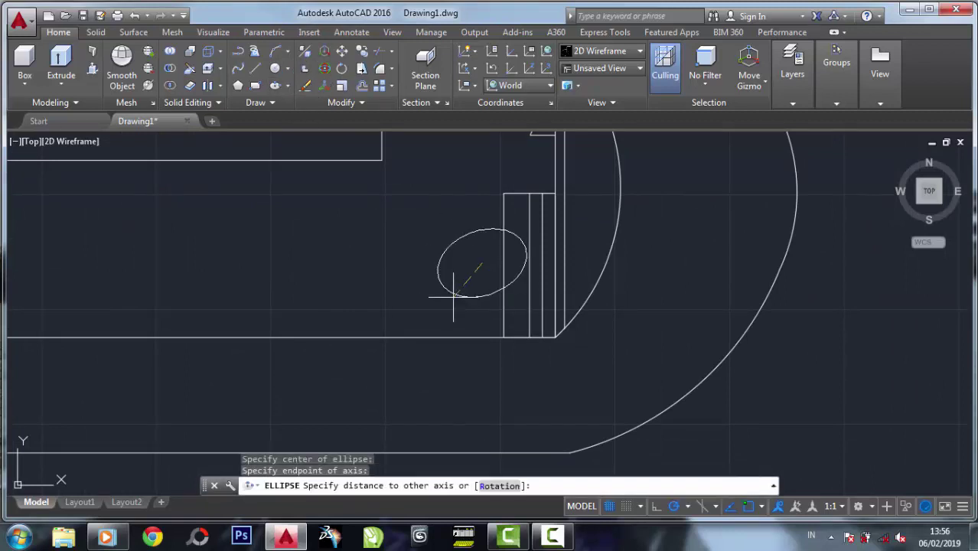
{"action": "left_click", "coordinate": [492, 263]}
{"action": "left_click", "coordinate": [342, 50]}
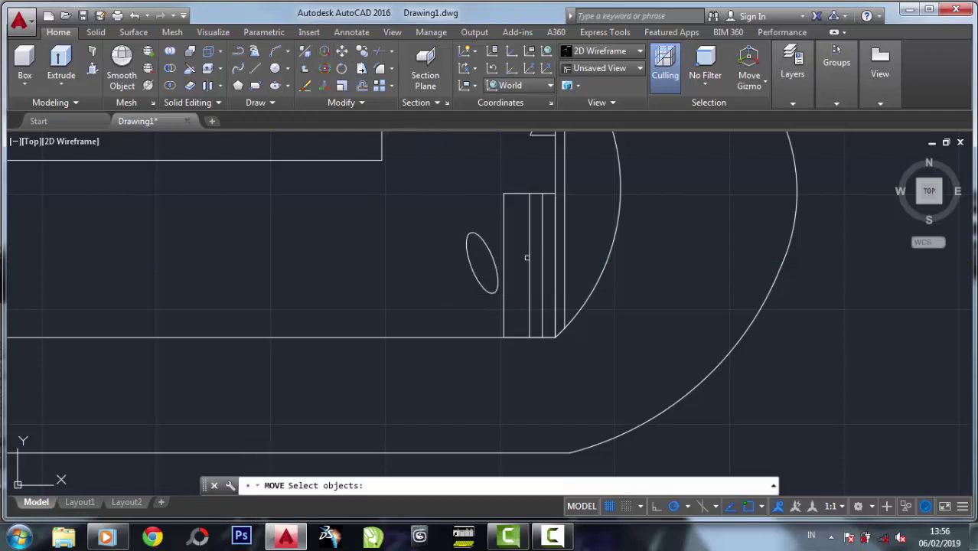
{"action": "left_click", "coordinate": [484, 251]}
{"action": "key", "text": "Return"}
{"action": "left_click", "coordinate": [494, 253]}
{"action": "left_click", "coordinate": [512, 279]}
{"action": "left_click", "coordinate": [518, 302]}
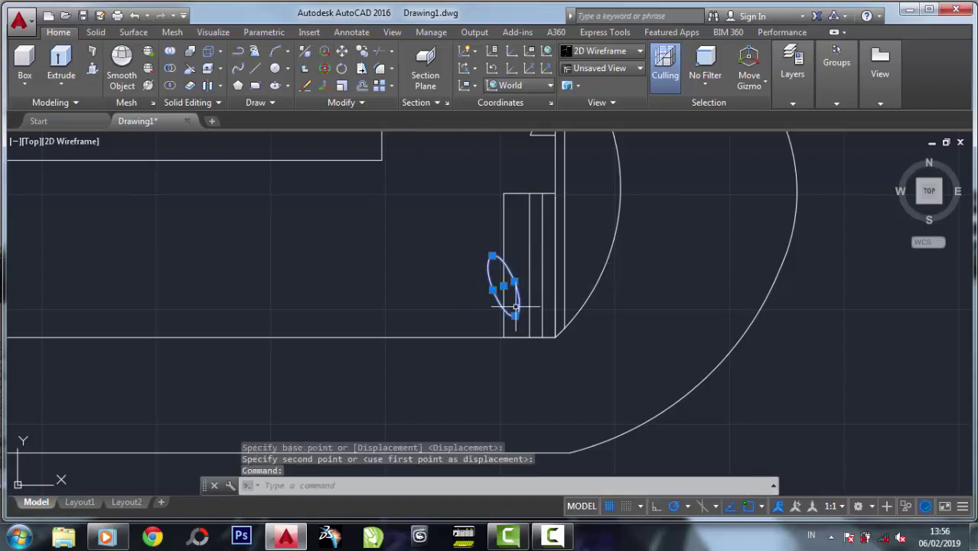
{"action": "left_click", "coordinate": [503, 287]}
{"action": "key", "text": "ctrl+z"}
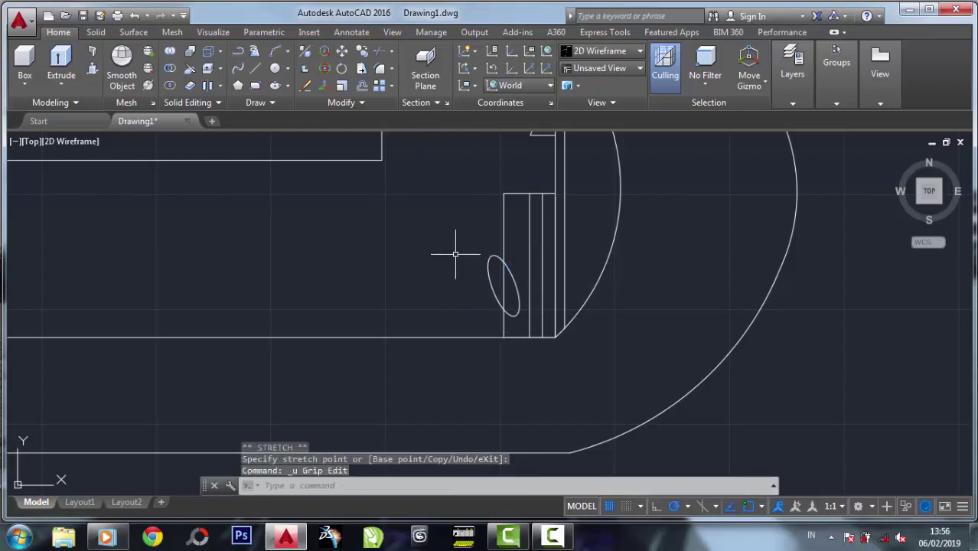
{"action": "key", "text": "ctrl+z"}
{"action": "key", "text": "ctrl+z"}
{"action": "type", "text": "el"}
{"action": "key", "text": "Return"}
{"action": "left_click", "coordinate": [504, 286]}
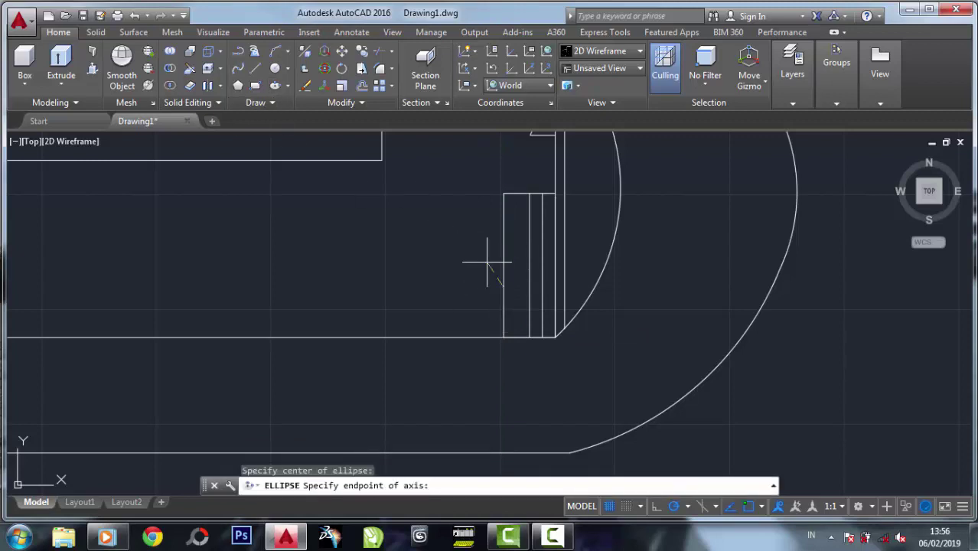
{"action": "left_click", "coordinate": [490, 260]}
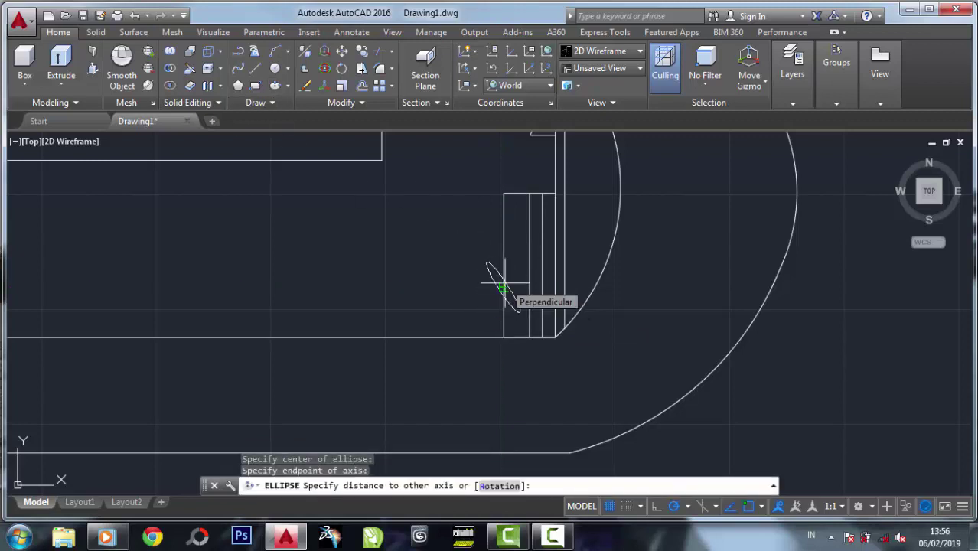
{"action": "left_click", "coordinate": [502, 279]}
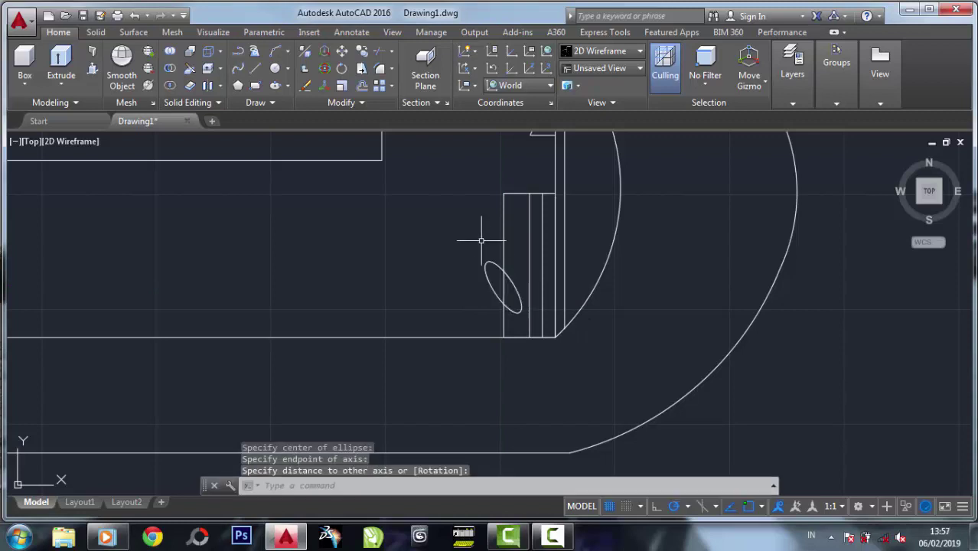
{"action": "left_click", "coordinate": [342, 68]}
{"action": "left_click", "coordinate": [518, 295]}
{"action": "key", "text": "Return"}
{"action": "left_click", "coordinate": [524, 306]}
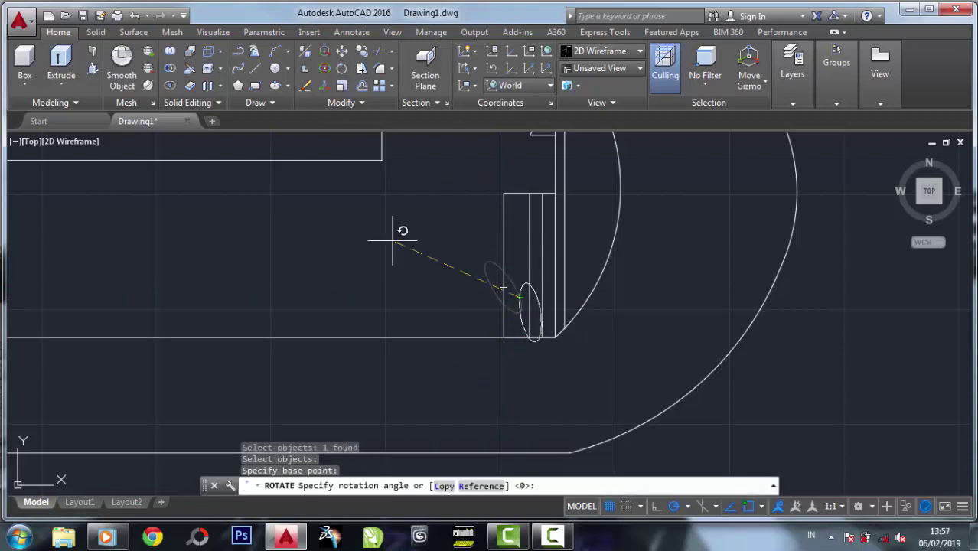
{"action": "key", "text": "ctrl+z"}
{"action": "key", "text": "ctrl+z"}
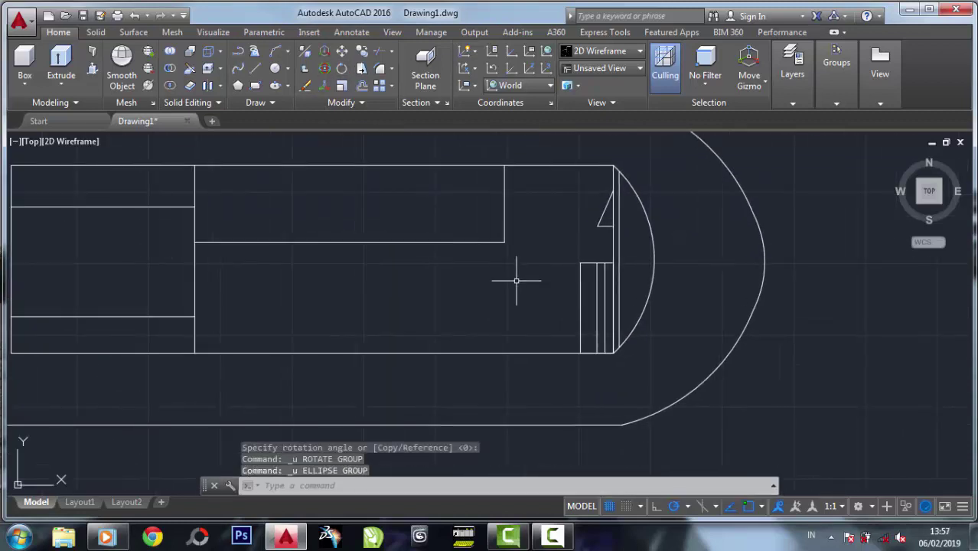
Draw a seat rectangle along the cabin's lower side and raise its top edge
{"action": "key", "text": "ctrl+z"}
{"action": "left_click", "coordinate": [238, 85]}
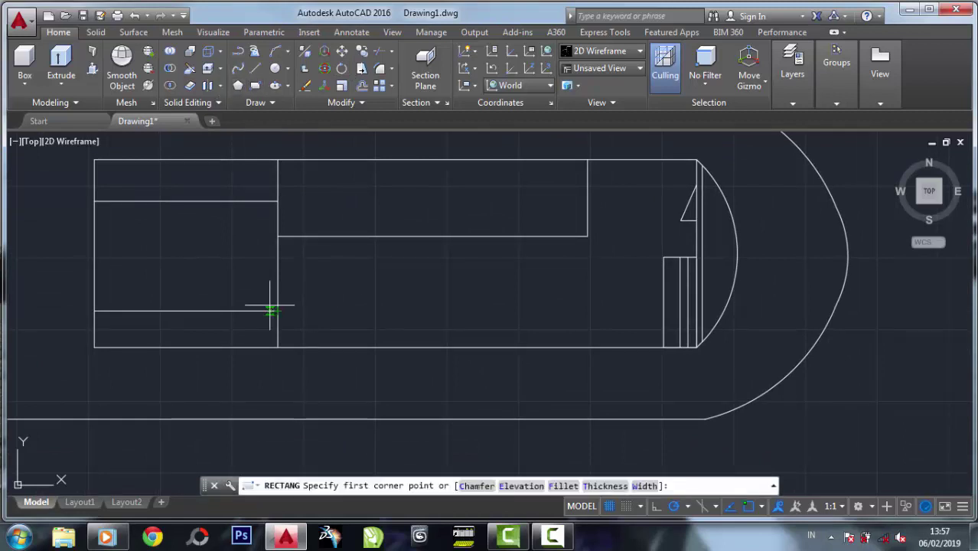
{"action": "scroll", "coordinate": [270, 309], "scroll_direction": "up", "scroll_amount": 2}
{"action": "left_click", "coordinate": [318, 304]}
{"action": "left_click", "coordinate": [502, 359]}
{"action": "left_click_drag", "start_coordinate": [444, 337], "coordinate": [389, 308]}
{"action": "left_click", "coordinate": [410, 303]}
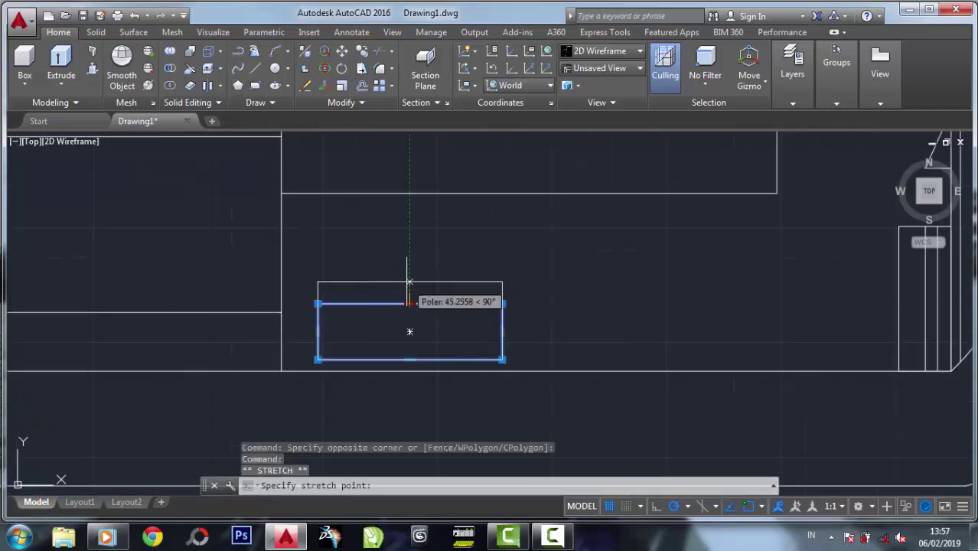
{"action": "left_click", "coordinate": [410, 281]}
{"action": "key", "text": "Escape"}
Add a narrow rectangle inside the seat, then copy both seat rectangles further right
{"action": "key", "text": "Return"}
{"action": "left_click", "coordinate": [318, 282]}
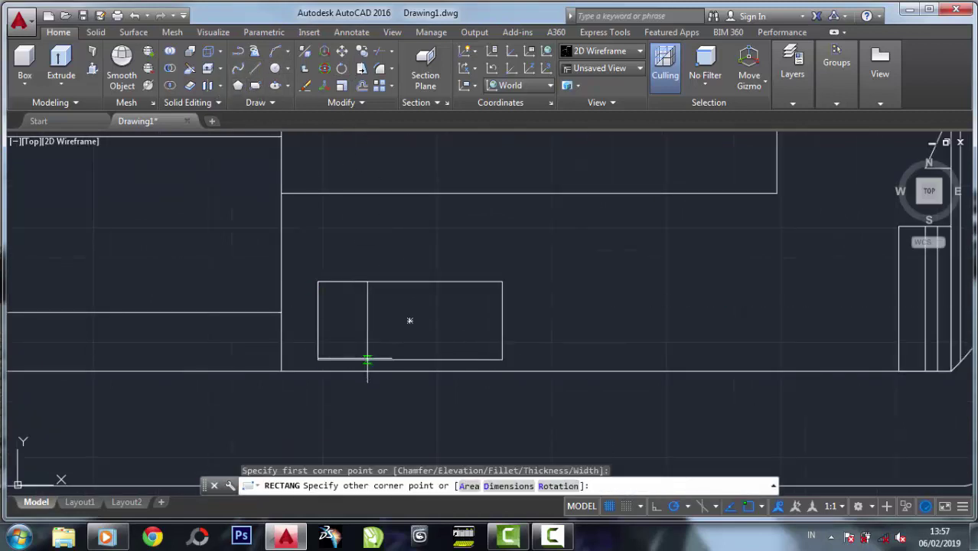
{"action": "left_click", "coordinate": [368, 359]}
{"action": "type", "text": "co"}
{"action": "key", "text": "Return"}
{"action": "left_click", "coordinate": [511, 362]}
{"action": "left_click", "coordinate": [300, 243]}
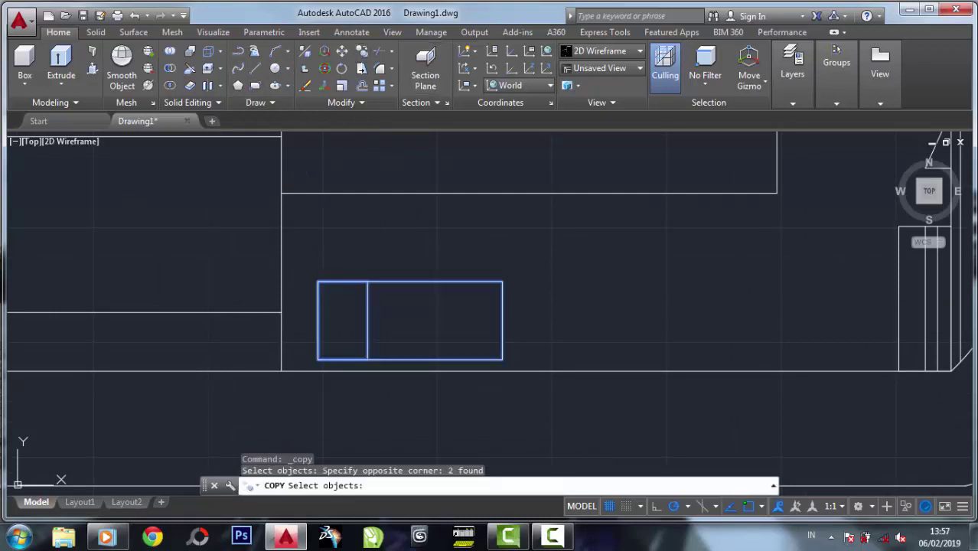
{"action": "key", "text": "Return"}
{"action": "left_click", "coordinate": [318, 320]}
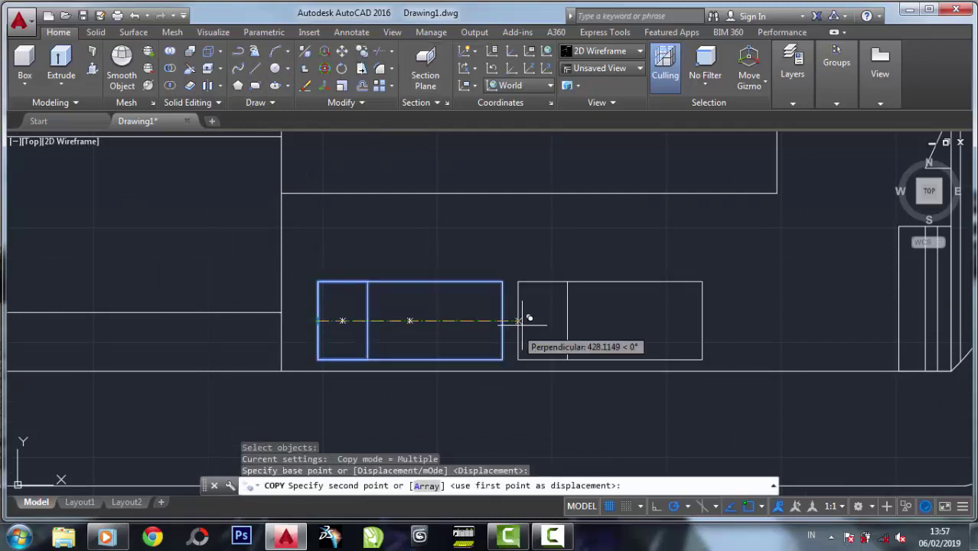
{"action": "left_click", "coordinate": [608, 316]}
{"action": "middle_click_drag", "start_coordinate": [440, 322], "coordinate": [393, 291]}
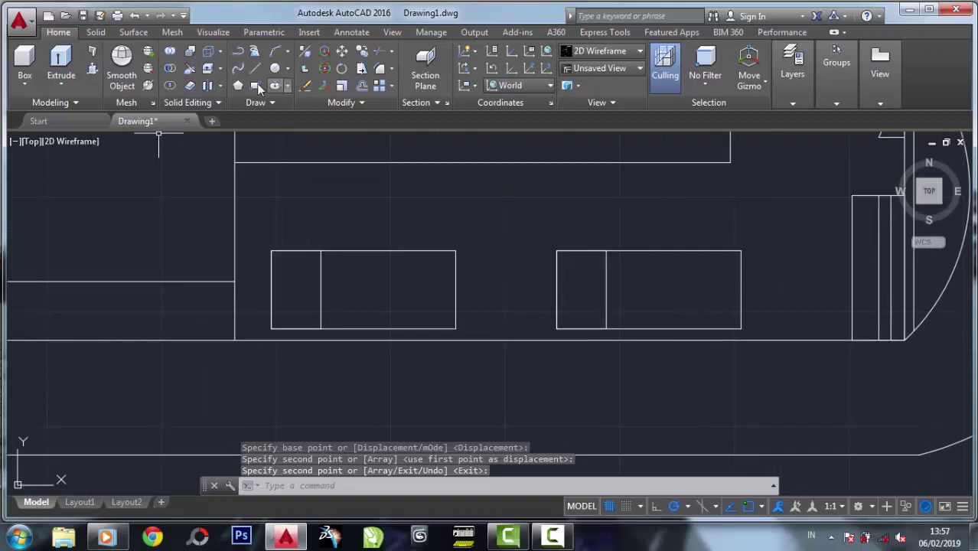
Draw a small door rectangle between the seats with a circle inside it
{"action": "left_click", "coordinate": [256, 85]}
{"action": "left_click", "coordinate": [486, 254]}
{"action": "left_click", "coordinate": [531, 340]}
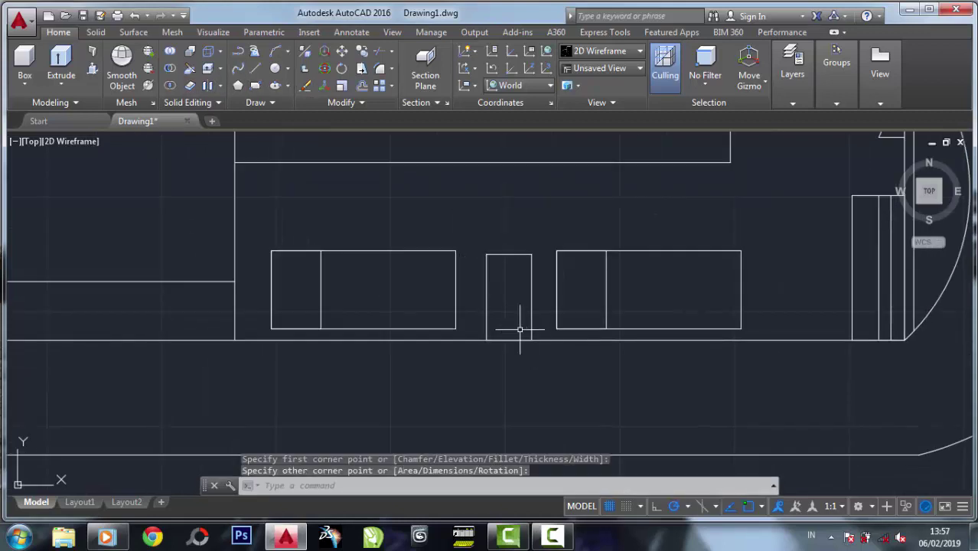
{"action": "scroll", "coordinate": [473, 293], "scroll_direction": "up", "scroll_amount": 2}
{"action": "left_click", "coordinate": [275, 68]}
{"action": "left_click", "coordinate": [529, 269]}
{"action": "left_click", "coordinate": [529, 249]}
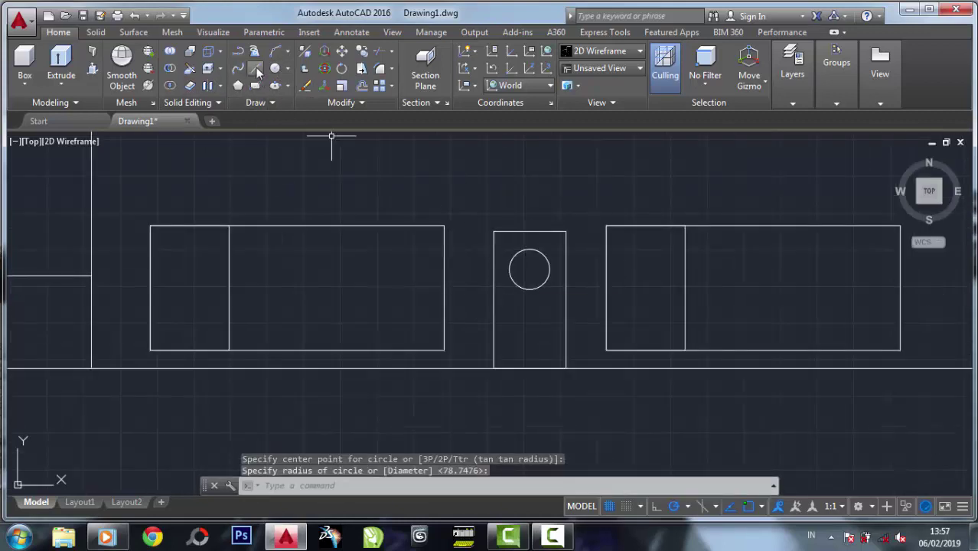
Draw a line across the lower part of the small door rectangle
{"action": "left_click", "coordinate": [255, 68]}
{"action": "left_click", "coordinate": [566, 333]}
{"action": "left_click", "coordinate": [527, 347]}
{"action": "scroll", "coordinate": [376, 278], "scroll_direction": "down", "scroll_amount": 3}
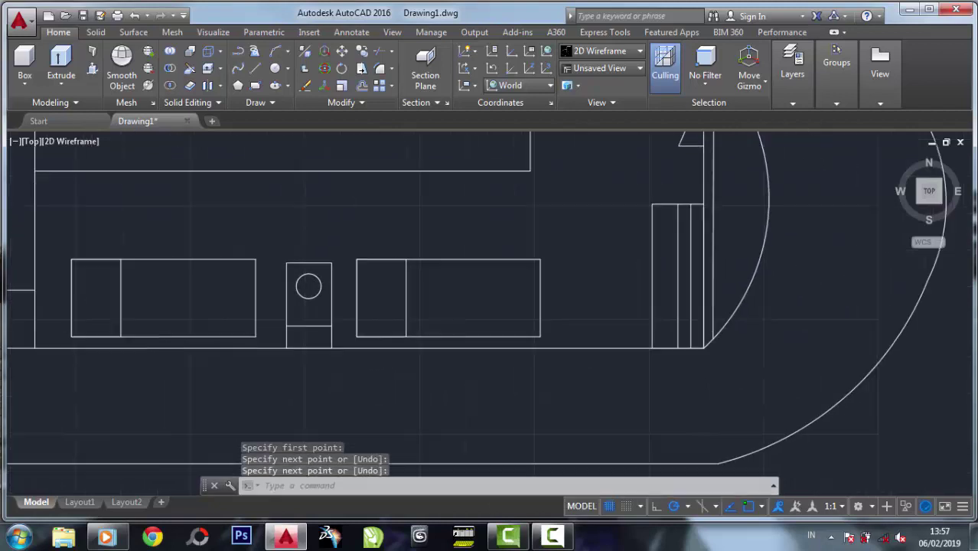
{"action": "scroll", "coordinate": [363, 246], "scroll_direction": "down", "scroll_amount": 1}
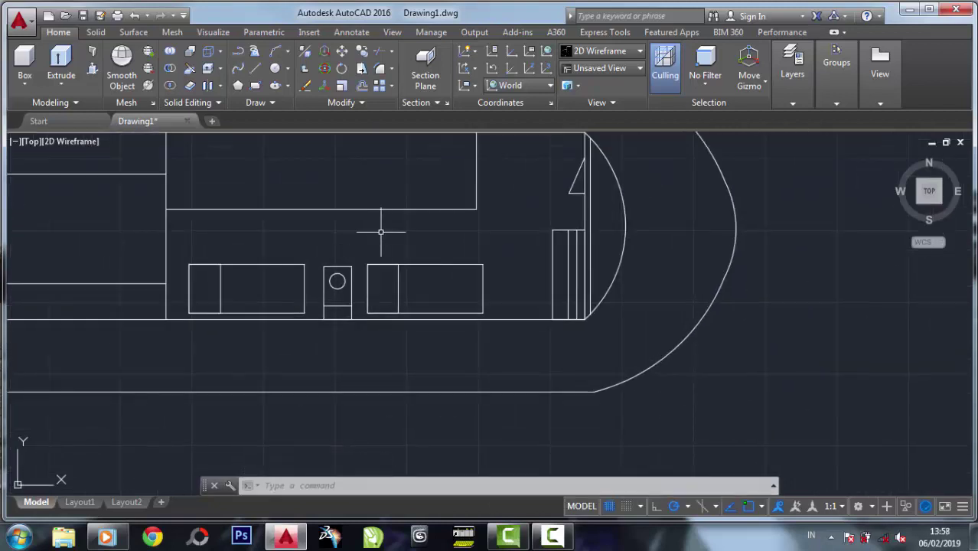
Move the cabin interior objects a short distance to the left
{"action": "scroll", "coordinate": [384, 241], "scroll_direction": "up", "scroll_amount": 1}
{"action": "scroll", "coordinate": [381, 255], "scroll_direction": "down", "scroll_amount": 1}
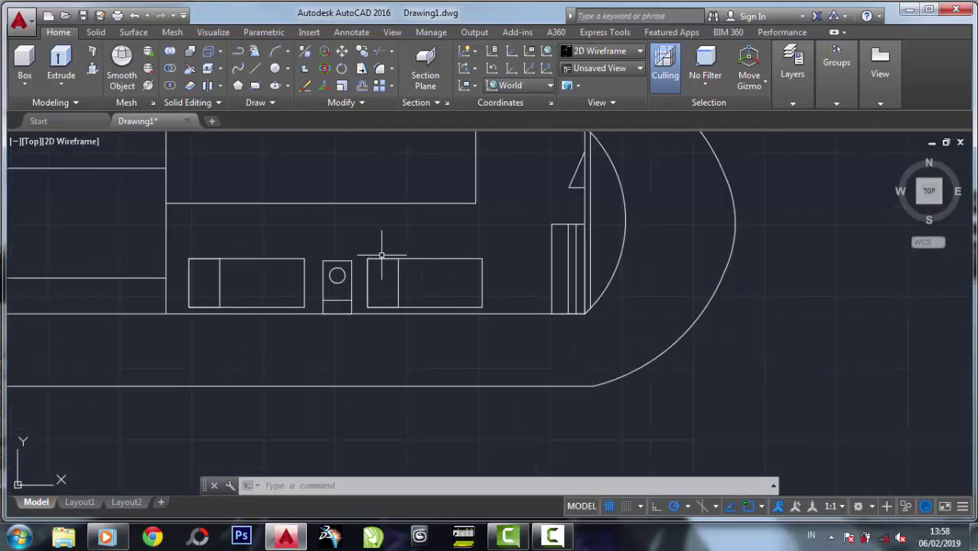
{"action": "scroll", "coordinate": [387, 257], "scroll_direction": "down", "scroll_amount": 1}
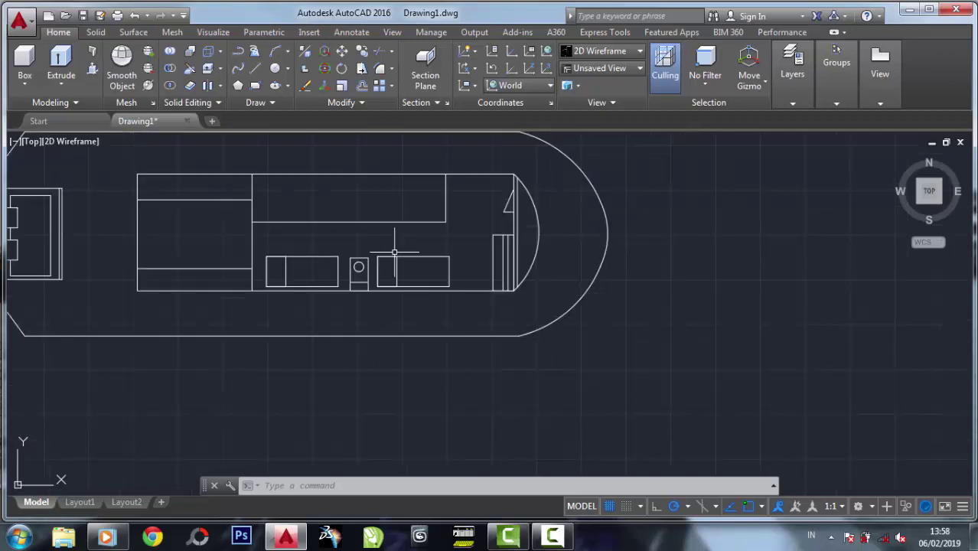
{"action": "scroll", "coordinate": [387, 264], "scroll_direction": "down", "scroll_amount": 2}
{"action": "scroll", "coordinate": [388, 272], "scroll_direction": "down", "scroll_amount": 2}
{"action": "scroll", "coordinate": [389, 282], "scroll_direction": "up", "scroll_amount": 3}
{"action": "scroll", "coordinate": [367, 280], "scroll_direction": "down", "scroll_amount": 1}
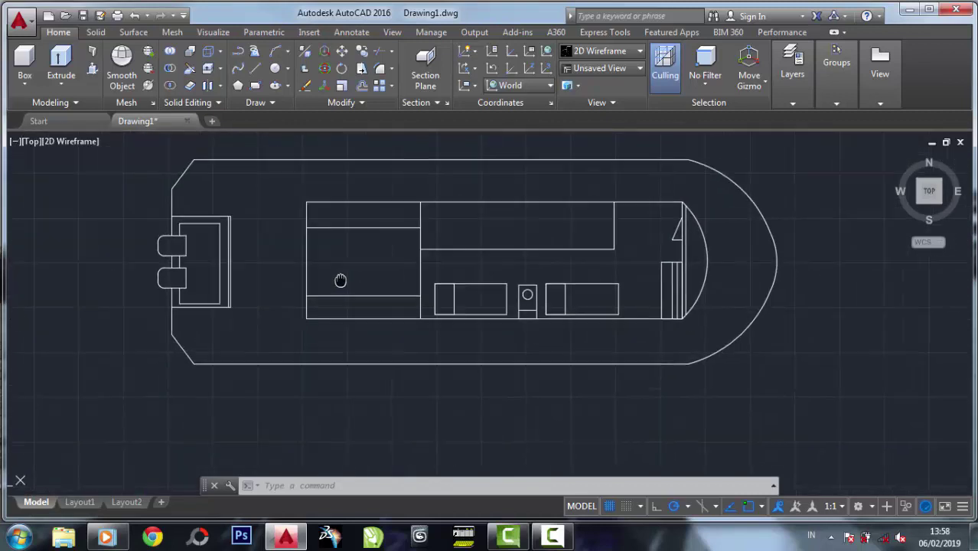
{"action": "scroll", "coordinate": [338, 271], "scroll_direction": "down", "scroll_amount": 1}
{"action": "scroll", "coordinate": [306, 249], "scroll_direction": "down", "scroll_amount": 2}
{"action": "scroll", "coordinate": [297, 239], "scroll_direction": "up", "scroll_amount": 2}
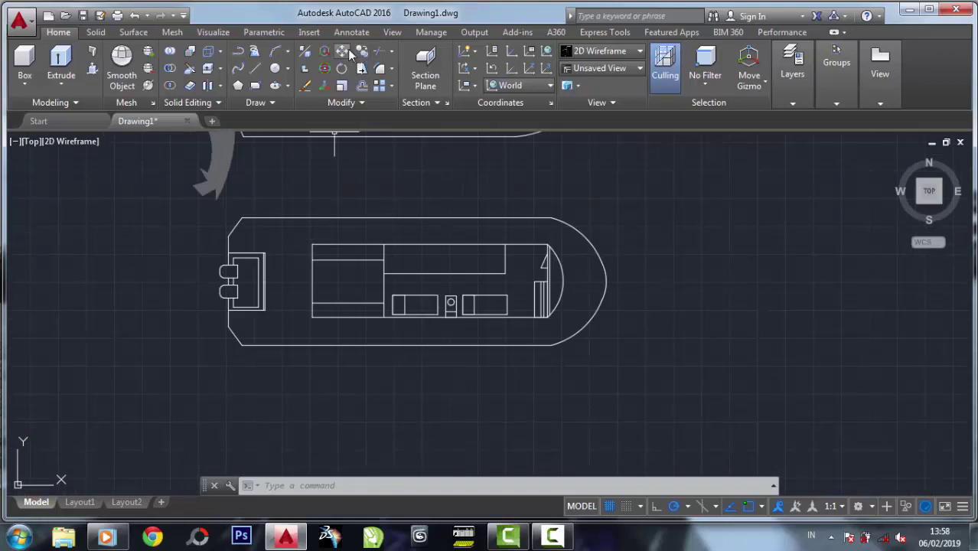
{"action": "left_click", "coordinate": [343, 50]}
{"action": "left_click", "coordinate": [572, 318]}
{"action": "left_click", "coordinate": [290, 232]}
{"action": "key", "text": "Return"}
{"action": "left_click", "coordinate": [313, 281]}
{"action": "left_click", "coordinate": [278, 281]}
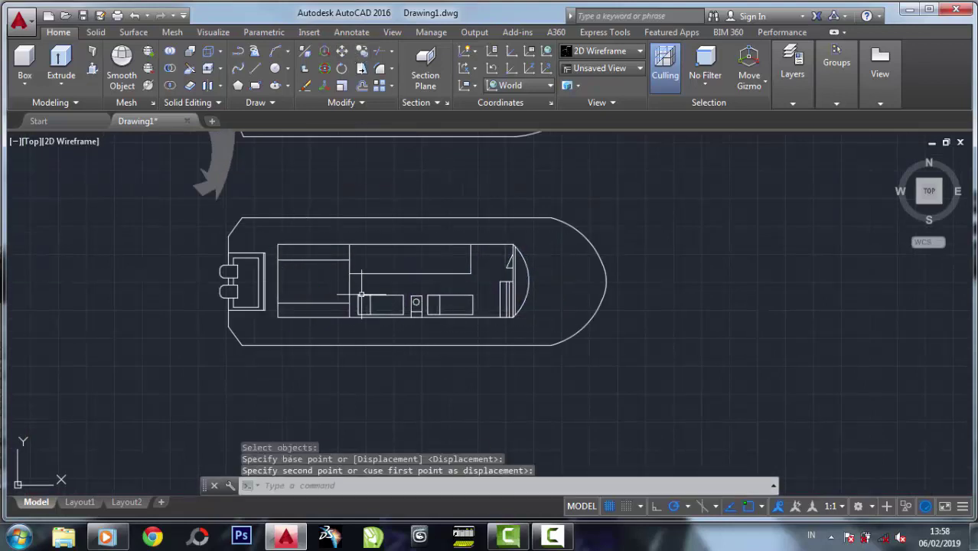
Draw the first window rectangle near the hull's top side
{"action": "scroll", "coordinate": [343, 226], "scroll_direction": "up", "scroll_amount": 2}
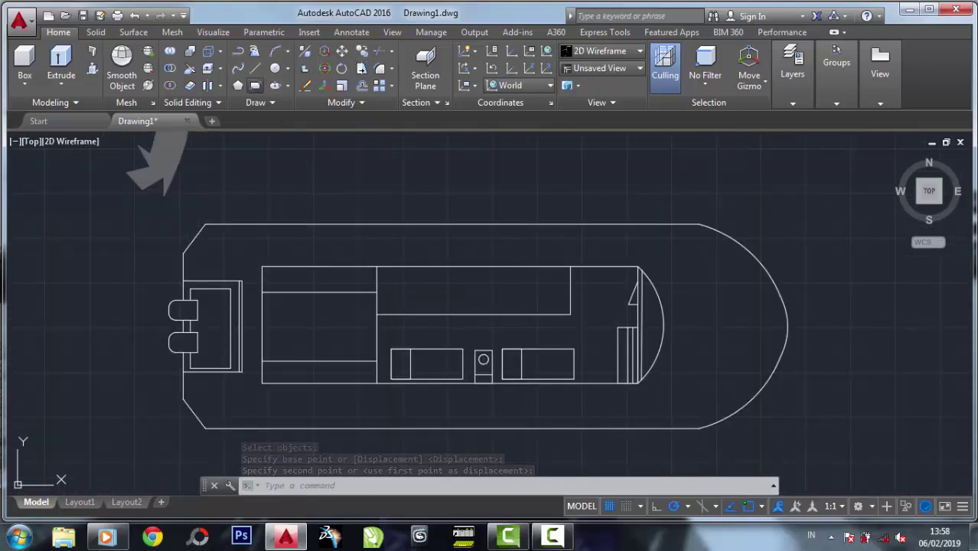
{"action": "left_click", "coordinate": [255, 85]}
{"action": "left_click", "coordinate": [277, 237]}
{"action": "left_click", "coordinate": [362, 261]}
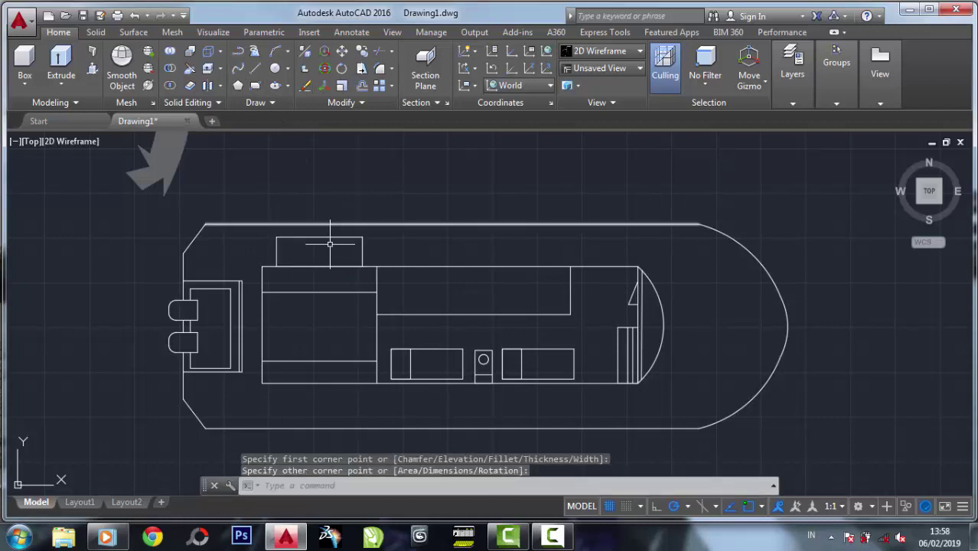
{"action": "scroll", "coordinate": [327, 245], "scroll_direction": "up", "scroll_amount": 2}
{"action": "left_click", "coordinate": [342, 50]}
{"action": "left_click_drag", "start_coordinate": [398, 222], "coordinate": [345, 251]}
{"action": "key", "text": "Return"}
{"action": "left_click", "coordinate": [313, 232]}
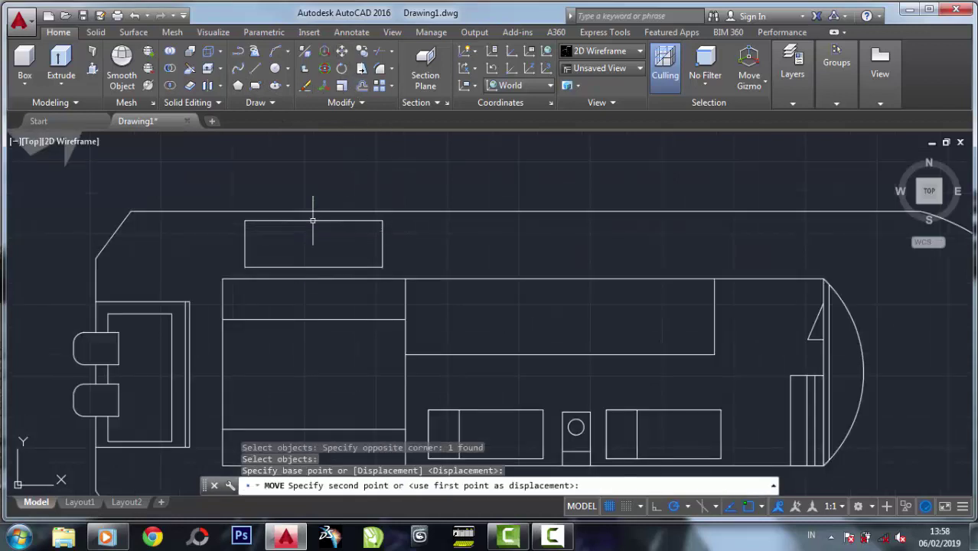
Copy the window rectangle three times to the right to form a row of four
{"action": "left_click", "coordinate": [343, 69]}
{"action": "left_click_drag", "start_coordinate": [417, 238], "coordinate": [329, 246]}
{"action": "key", "text": "Return"}
{"action": "left_click", "coordinate": [382, 243]}
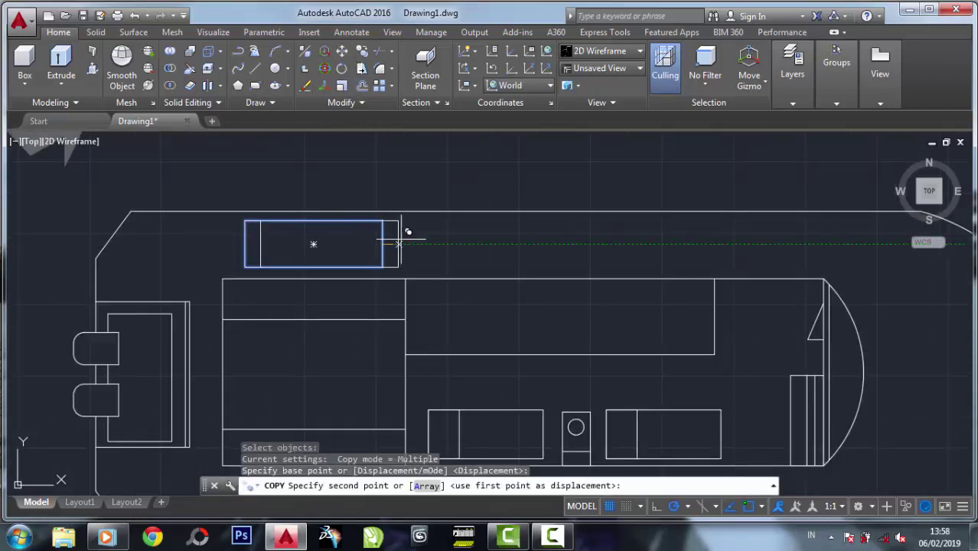
{"action": "left_click", "coordinate": [537, 243]}
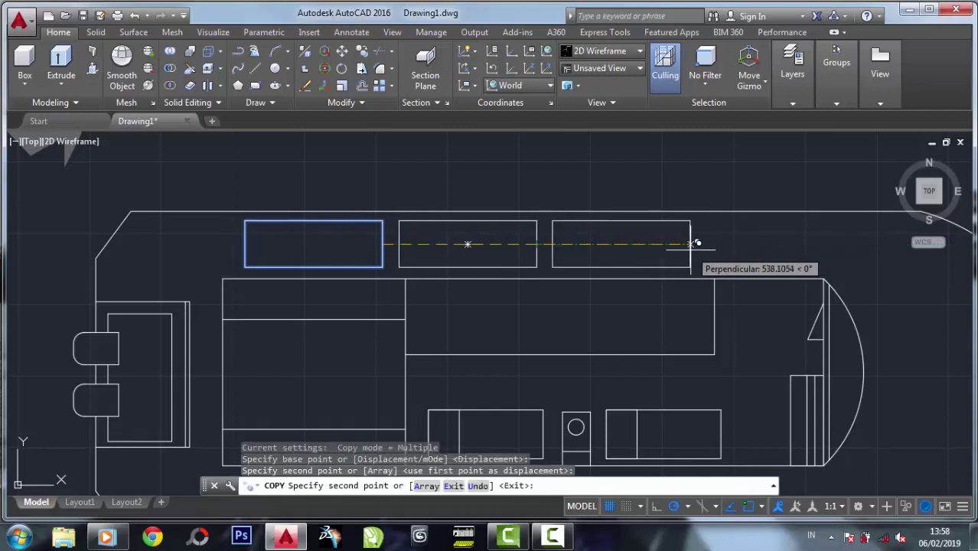
{"action": "left_click", "coordinate": [692, 244]}
{"action": "middle_click_drag", "start_coordinate": [725, 235], "coordinate": [573, 232]}
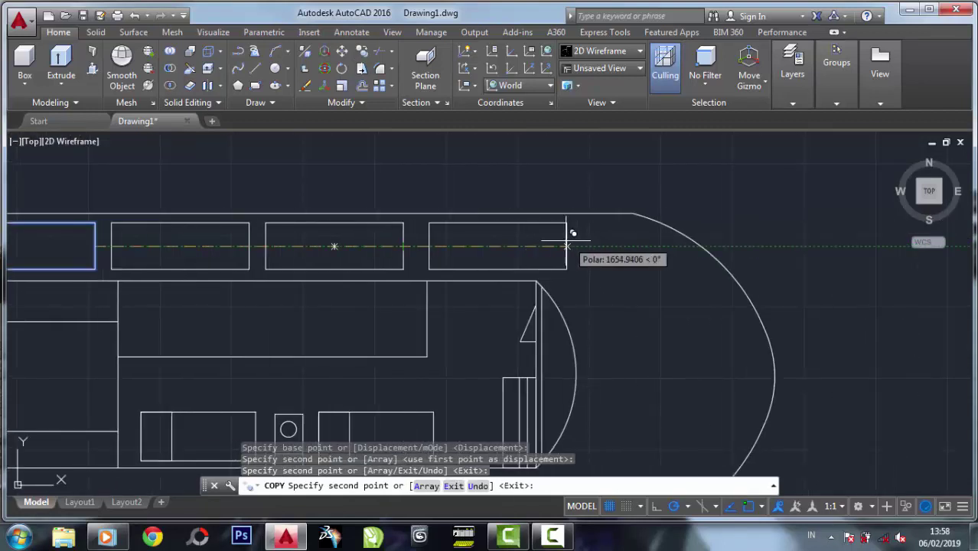
{"action": "left_click", "coordinate": [556, 245]}
{"action": "right_click", "coordinate": [581, 249]}
{"action": "left_click", "coordinate": [589, 251]}
{"action": "scroll", "coordinate": [406, 193], "scroll_direction": "down", "scroll_amount": 4}
{"action": "scroll", "coordinate": [359, 193], "scroll_direction": "up", "scroll_amount": 4}
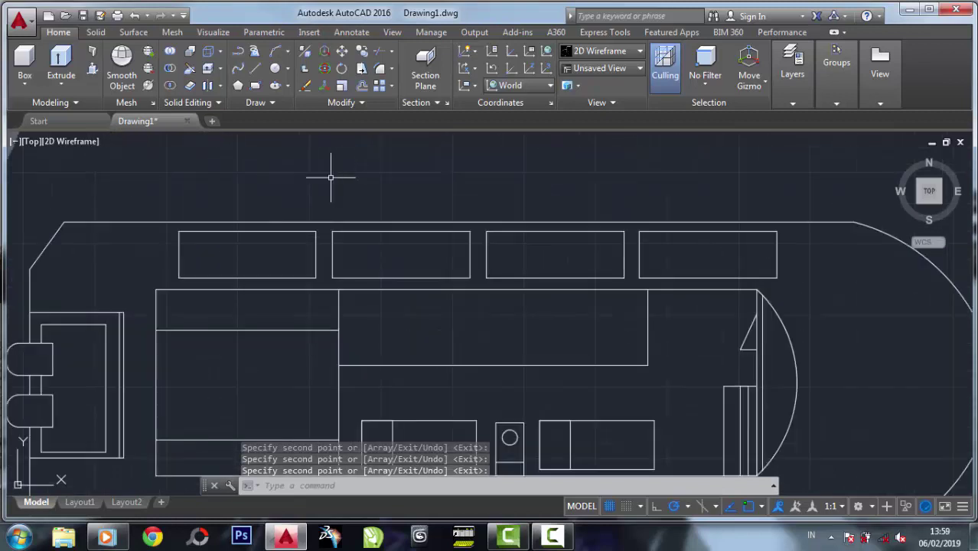
Set the fillet radius to 15 and round the first window's corners
{"action": "left_click", "coordinate": [380, 69]}
{"action": "type", "text": "r"}
{"action": "key", "text": "Return"}
{"action": "type", "text": "1"}
{"action": "key", "text": "Return"}
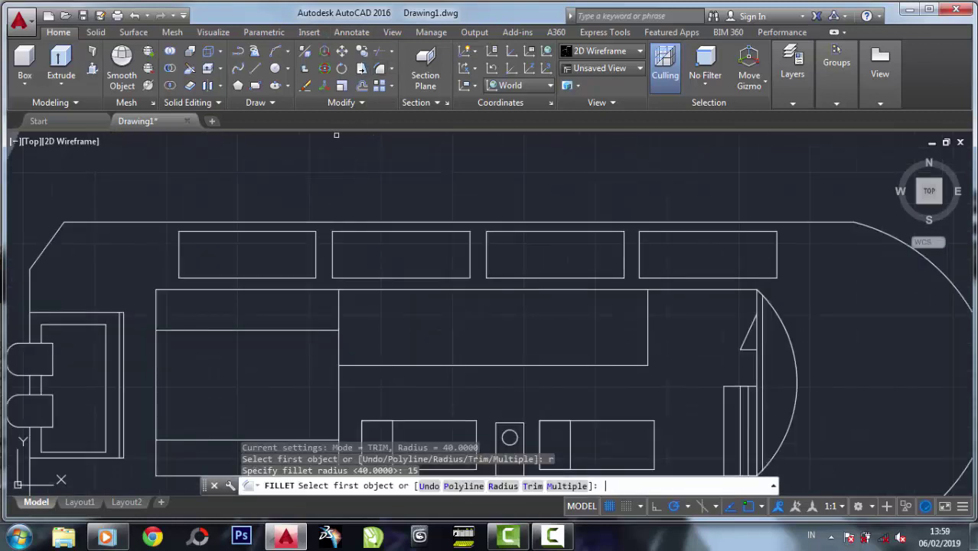
{"action": "left_click", "coordinate": [316, 243]}
{"action": "key", "text": "ctrl+z"}
{"action": "scroll", "coordinate": [313, 208], "scroll_direction": "down", "scroll_amount": 1}
{"action": "scroll", "coordinate": [356, 142], "scroll_direction": "up", "scroll_amount": 1}
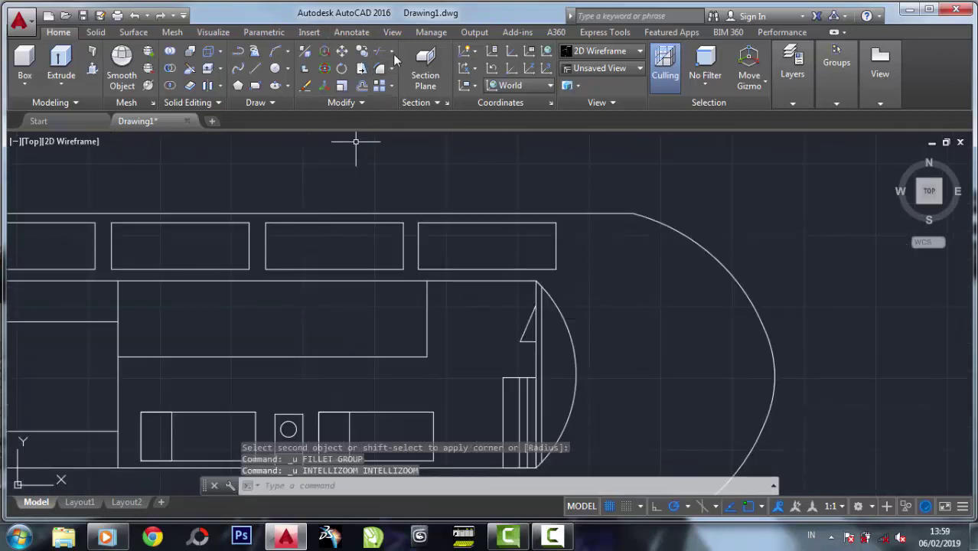
{"action": "scroll", "coordinate": [208, 244], "scroll_direction": "up", "scroll_amount": 2}
{"action": "key", "text": "Return"}
{"action": "left_click", "coordinate": [220, 236]}
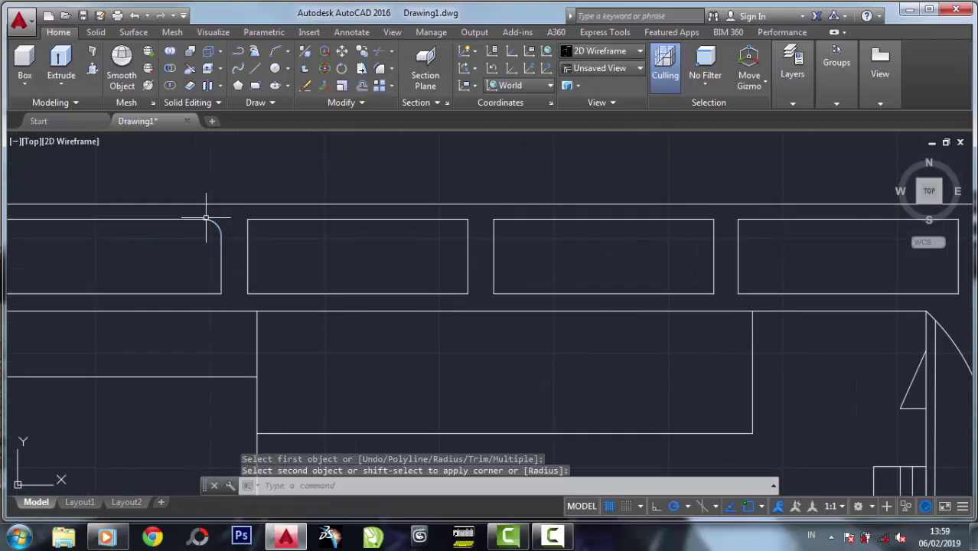
{"action": "left_click", "coordinate": [192, 293]}
{"action": "key", "text": "Return"}
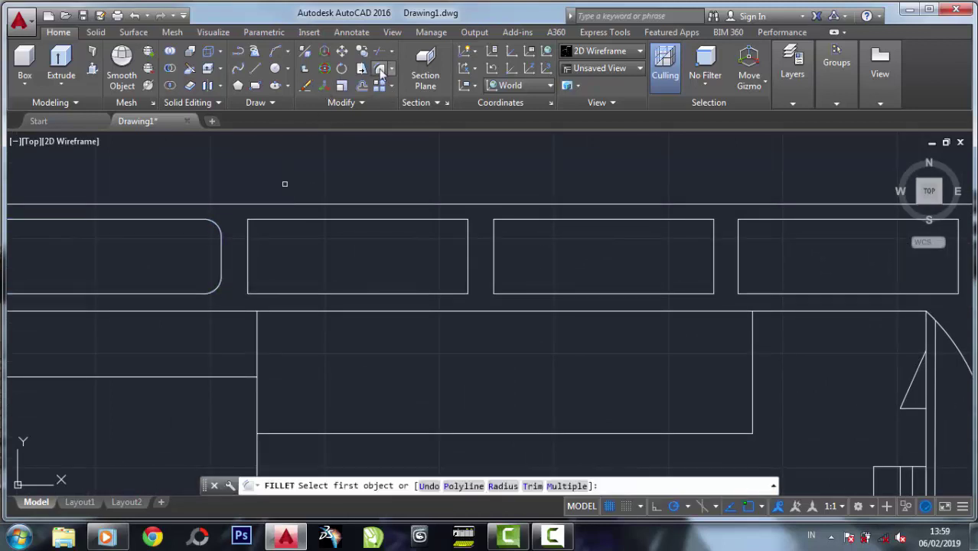
{"action": "middle_click_drag", "start_coordinate": [124, 204], "coordinate": [261, 216]}
{"action": "left_click", "coordinate": [152, 306]}
{"action": "left_click", "coordinate": [139, 271]}
{"action": "key", "text": "Return"}
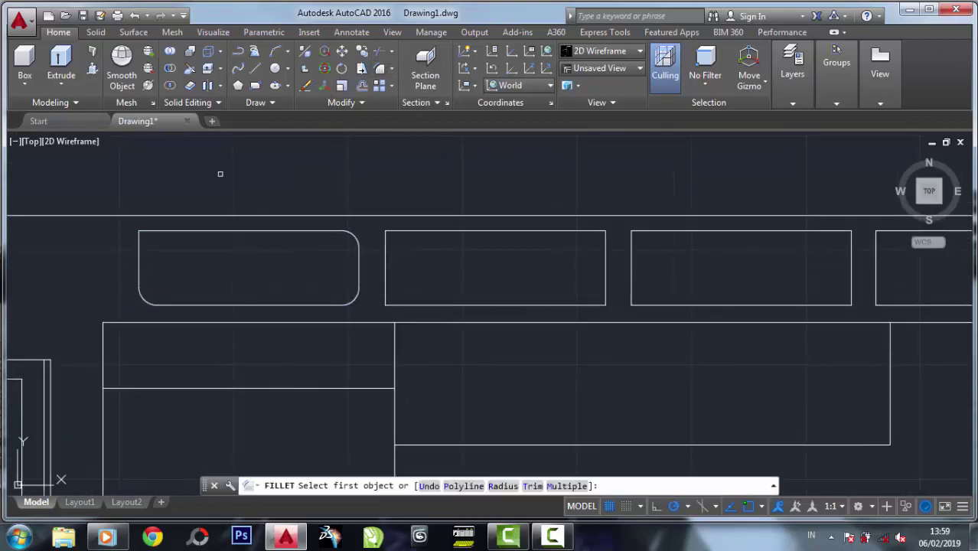
{"action": "left_click", "coordinate": [167, 229]}
{"action": "key", "text": "Escape"}
{"action": "key", "text": "Return"}
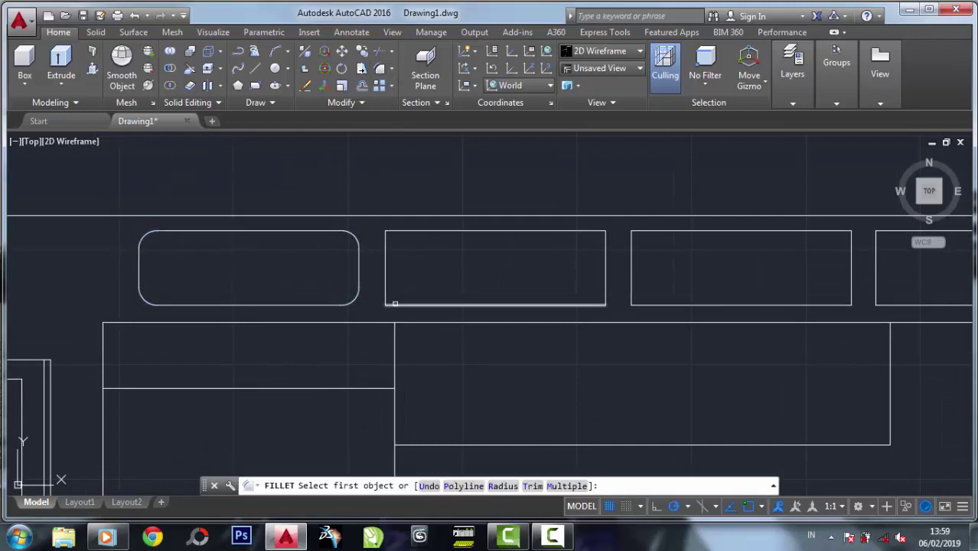
Round the second window's corners and the first window's remaining right corners
{"action": "left_click", "coordinate": [386, 285]}
{"action": "left_click", "coordinate": [385, 285]}
{"action": "key", "text": "Return"}
{"action": "left_click", "coordinate": [404, 232]}
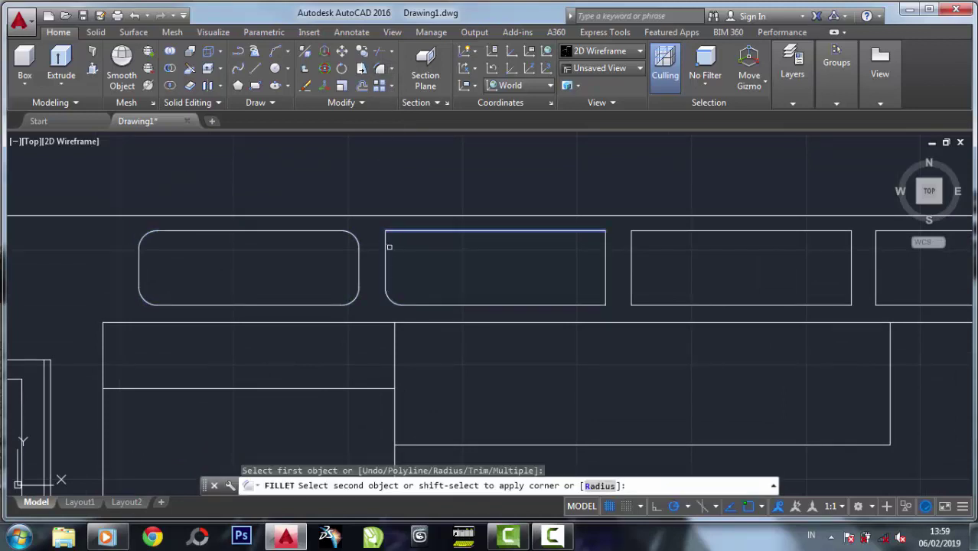
{"action": "scroll", "coordinate": [451, 240], "scroll_direction": "down", "scroll_amount": 2}
{"action": "scroll", "coordinate": [452, 240], "scroll_direction": "up", "scroll_amount": 4}
{"action": "key", "text": "Return"}
{"action": "left_click", "coordinate": [363, 213]}
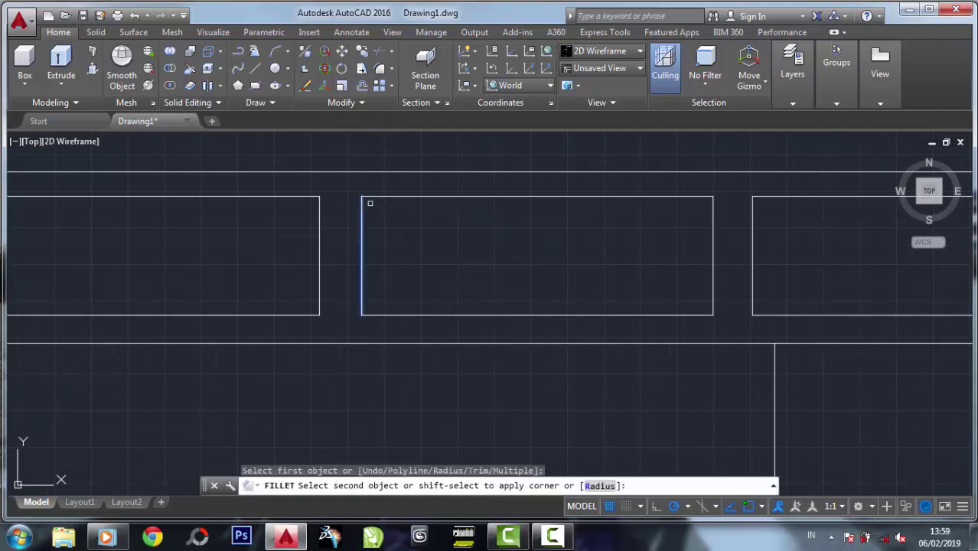
{"action": "left_click", "coordinate": [371, 197]}
{"action": "key", "text": "Return"}
{"action": "left_click", "coordinate": [380, 314]}
{"action": "left_click", "coordinate": [363, 285]}
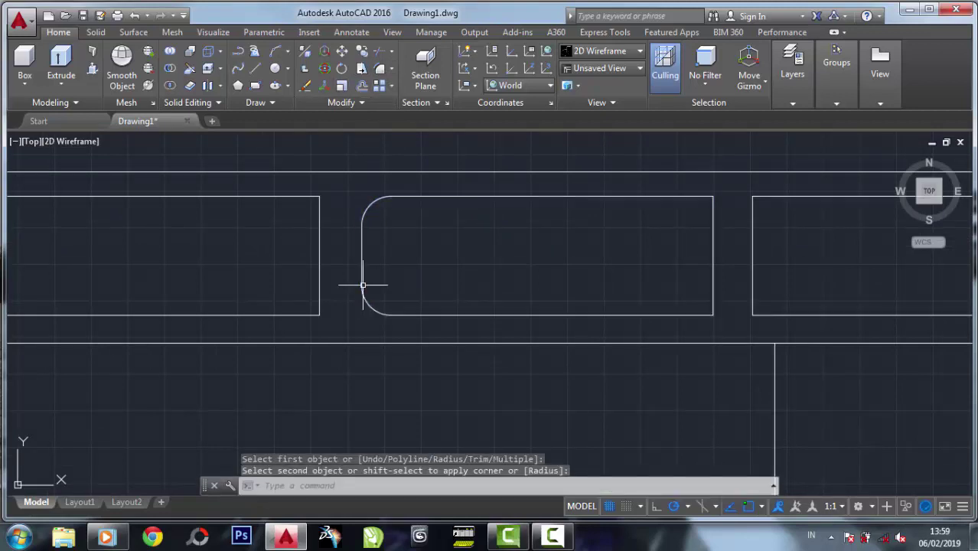
{"action": "key", "text": "Return"}
{"action": "left_click", "coordinate": [299, 197]}
{"action": "left_click", "coordinate": [319, 221]}
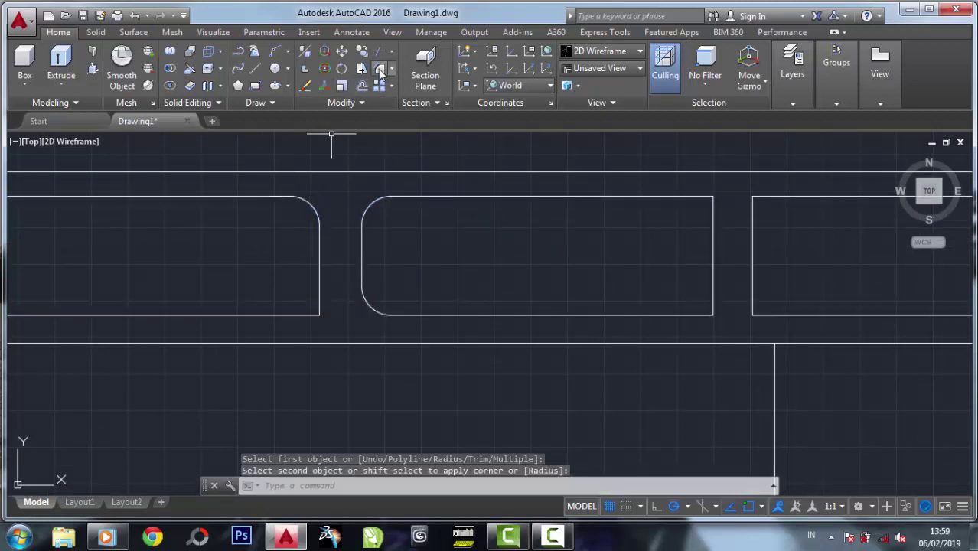
{"action": "key", "text": "Return"}
{"action": "left_click", "coordinate": [297, 312]}
{"action": "left_click", "coordinate": [319, 286]}
Round the remaining corners of the middle and rightmost windows
{"action": "scroll", "coordinate": [265, 274], "scroll_direction": "down", "scroll_amount": 2}
{"action": "middle_click_drag", "start_coordinate": [582, 235], "coordinate": [401, 256]}
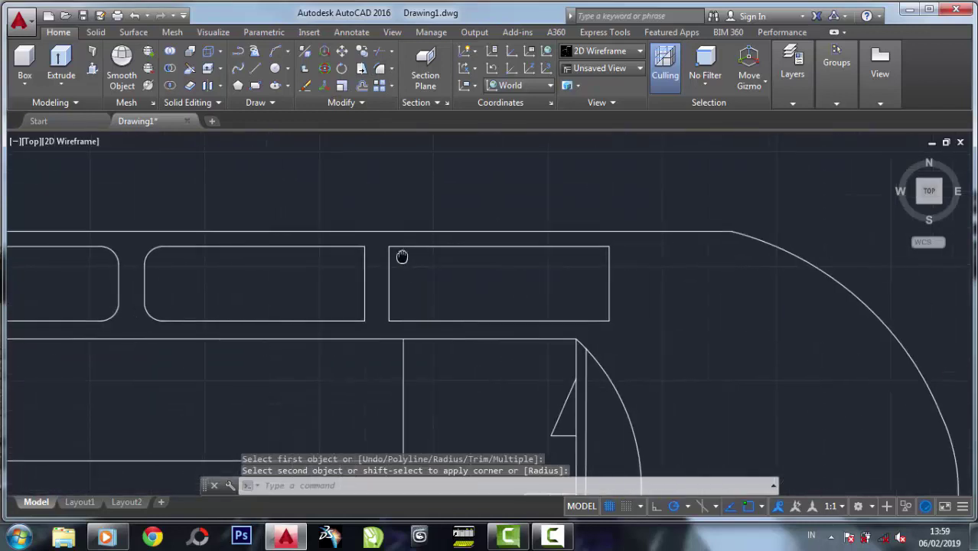
{"action": "key", "text": "Return"}
{"action": "left_click", "coordinate": [352, 320]}
{"action": "left_click", "coordinate": [365, 305]}
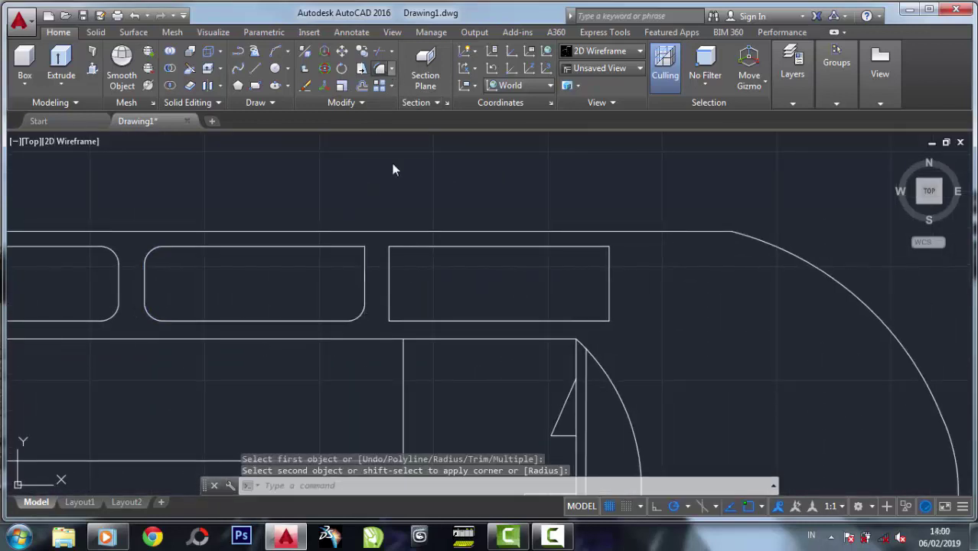
{"action": "key", "text": "Return"}
{"action": "left_click", "coordinate": [368, 266]}
{"action": "left_click", "coordinate": [352, 248]}
{"action": "key", "text": "Return"}
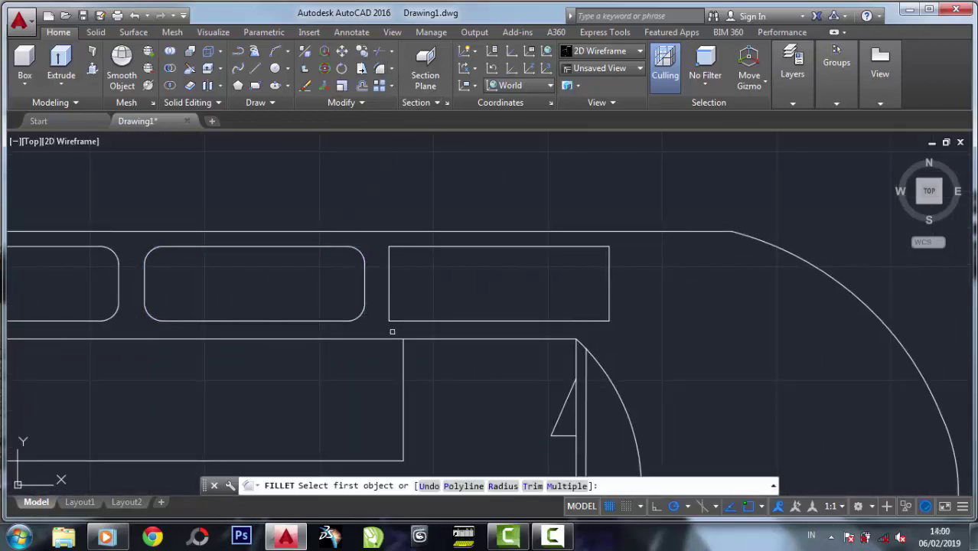
{"action": "left_click", "coordinate": [401, 322]}
{"action": "left_click", "coordinate": [389, 298]}
{"action": "key", "text": "Return"}
{"action": "left_click", "coordinate": [400, 246]}
{"action": "left_click", "coordinate": [388, 254]}
{"action": "left_click", "coordinate": [380, 68]}
{"action": "left_click", "coordinate": [587, 320]}
{"action": "left_click", "coordinate": [609, 306]}
{"action": "left_click", "coordinate": [379, 68]}
{"action": "left_click", "coordinate": [608, 268]}
{"action": "left_click", "coordinate": [587, 246]}
Mirror the four rounded top windows across the hull centreline, keeping the originals
{"action": "scroll", "coordinate": [586, 241], "scroll_direction": "down", "scroll_amount": 3}
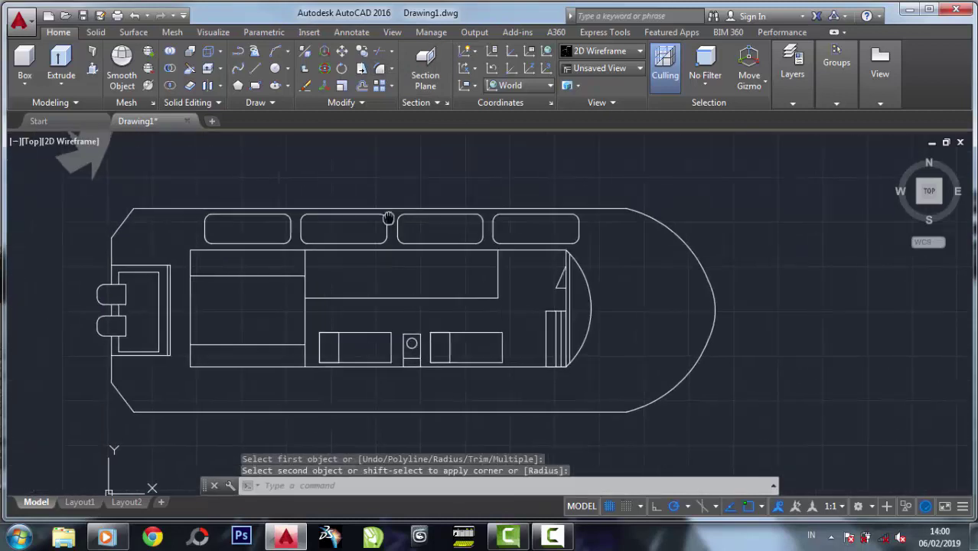
{"action": "left_click", "coordinate": [362, 102]}
{"action": "left_click", "coordinate": [342, 117]}
{"action": "left_click", "coordinate": [515, 225]}
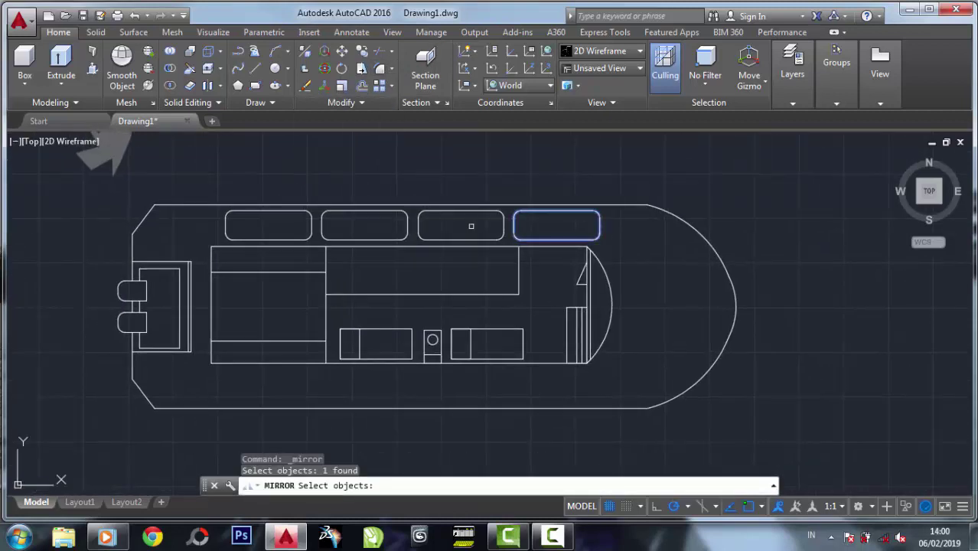
{"action": "left_click", "coordinate": [224, 188]}
{"action": "key", "text": "Return"}
{"action": "left_click", "coordinate": [610, 306]}
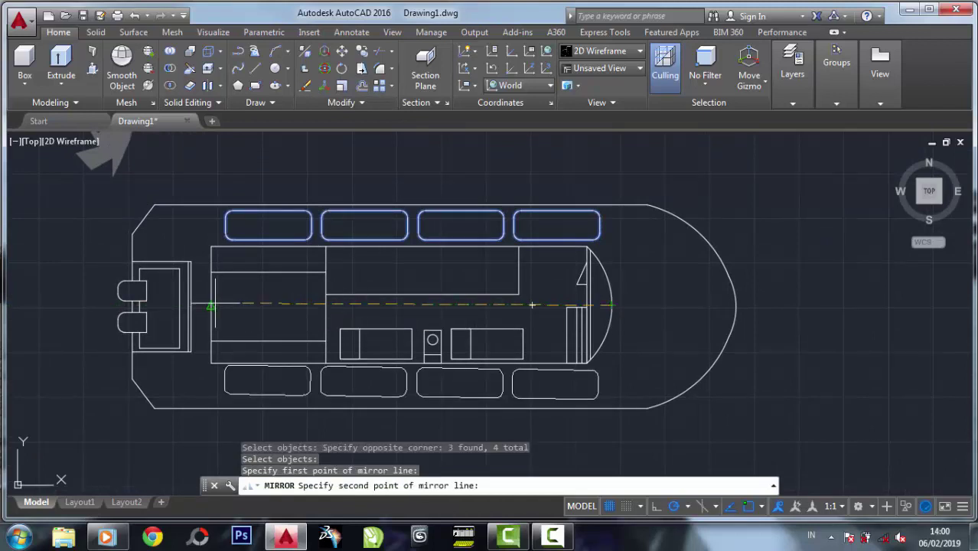
{"action": "left_click", "coordinate": [247, 314]}
{"action": "left_click", "coordinate": [247, 314]}
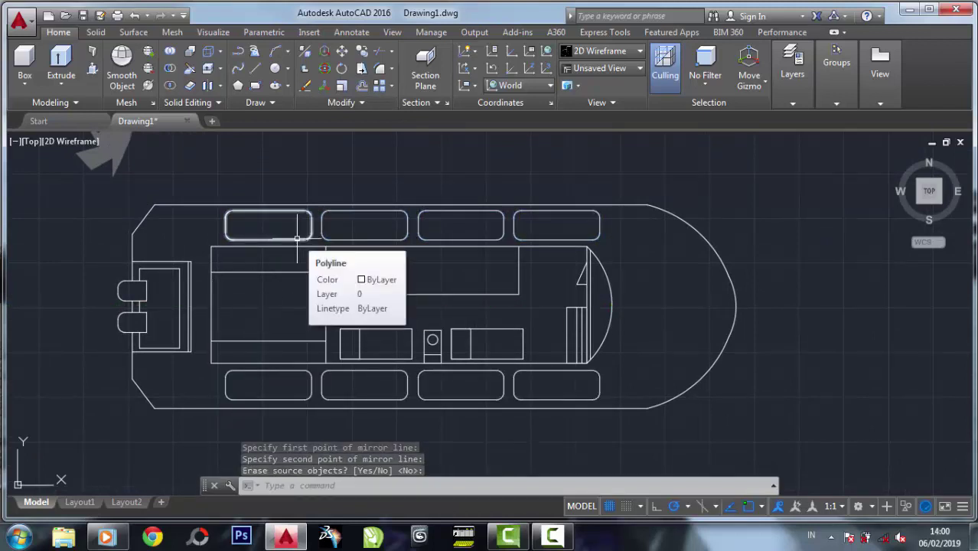
Begin a vertical guide line at the hull's top edge near the bow
{"action": "scroll", "coordinate": [490, 306], "scroll_direction": "up", "scroll_amount": 3}
{"action": "middle_click_drag", "start_coordinate": [343, 367], "coordinate": [312, 358]}
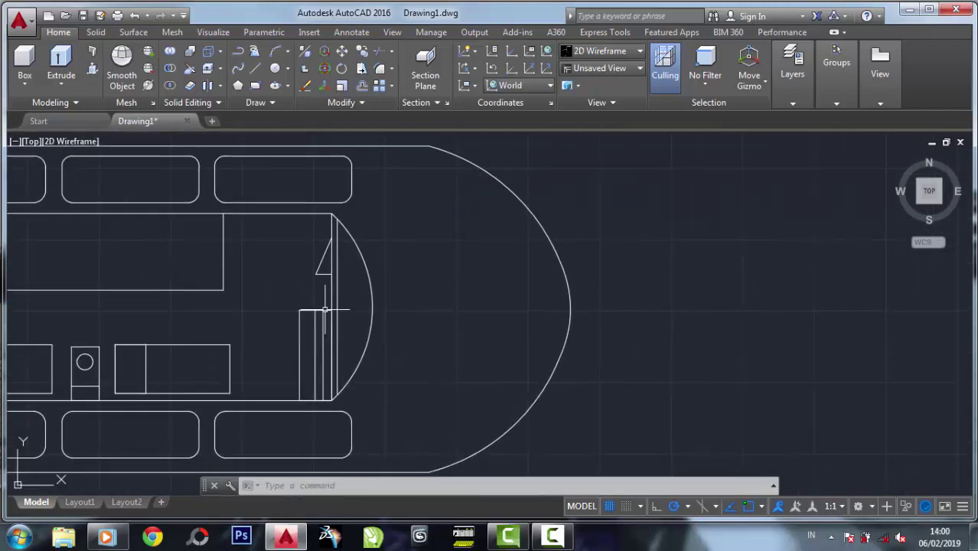
{"action": "left_click", "coordinate": [253, 71]}
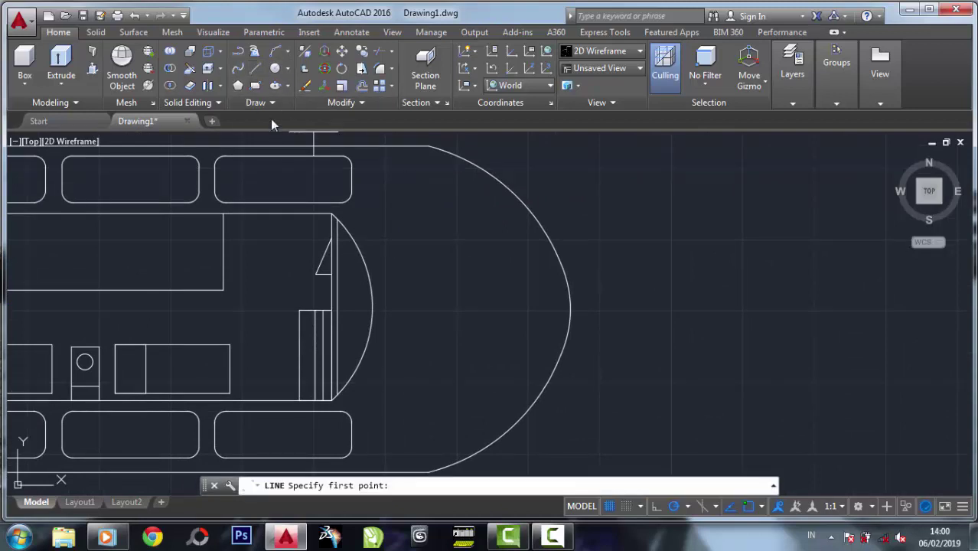
{"action": "left_click", "coordinate": [381, 307]}
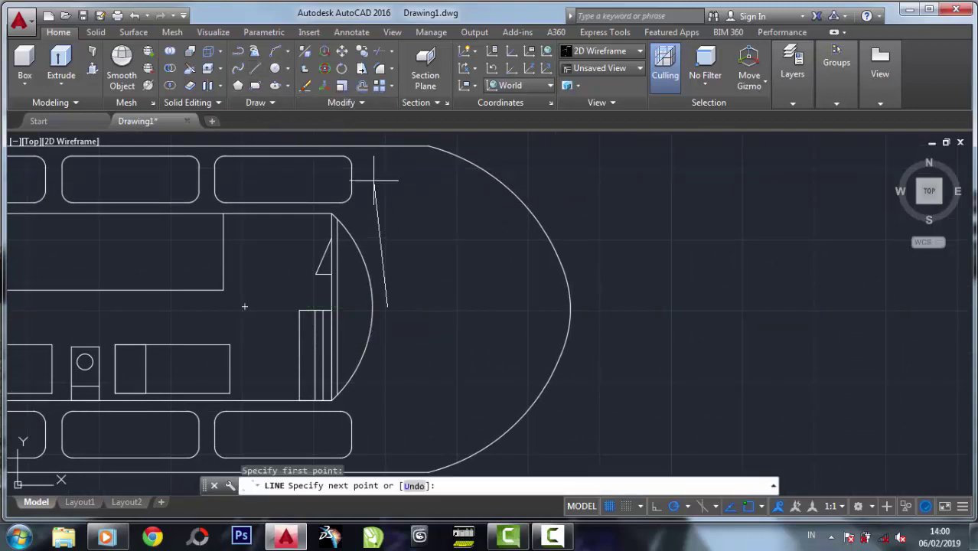
End the guide line at the hull's bottom edge and mirror the cabin front arc across it
{"action": "middle_click_drag", "start_coordinate": [398, 473], "coordinate": [445, 321]}
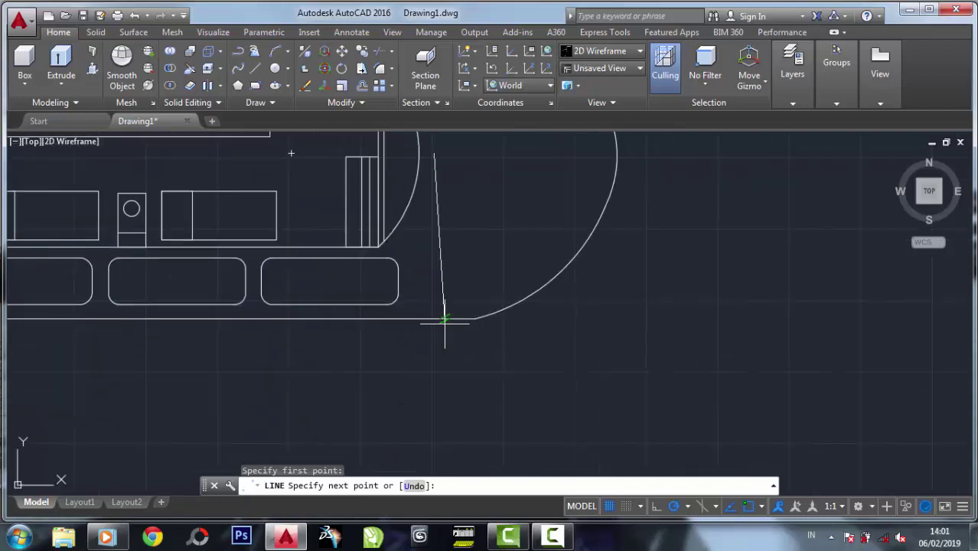
{"action": "left_click", "coordinate": [433, 379]}
{"action": "right_click", "coordinate": [433, 206]}
{"action": "left_click", "coordinate": [465, 218]}
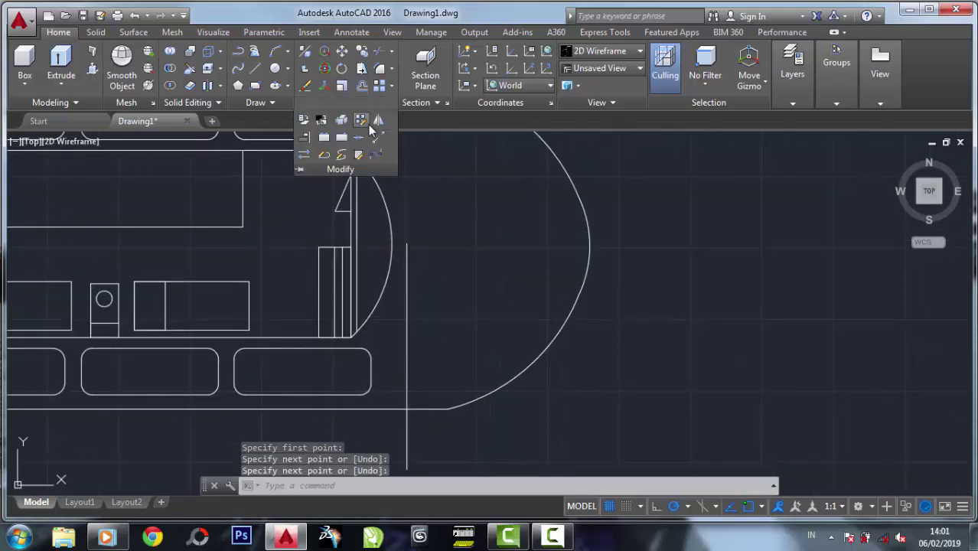
{"action": "left_click", "coordinate": [325, 68]}
{"action": "left_click", "coordinate": [391, 252]}
{"action": "key", "text": "Return"}
{"action": "left_click", "coordinate": [407, 245]}
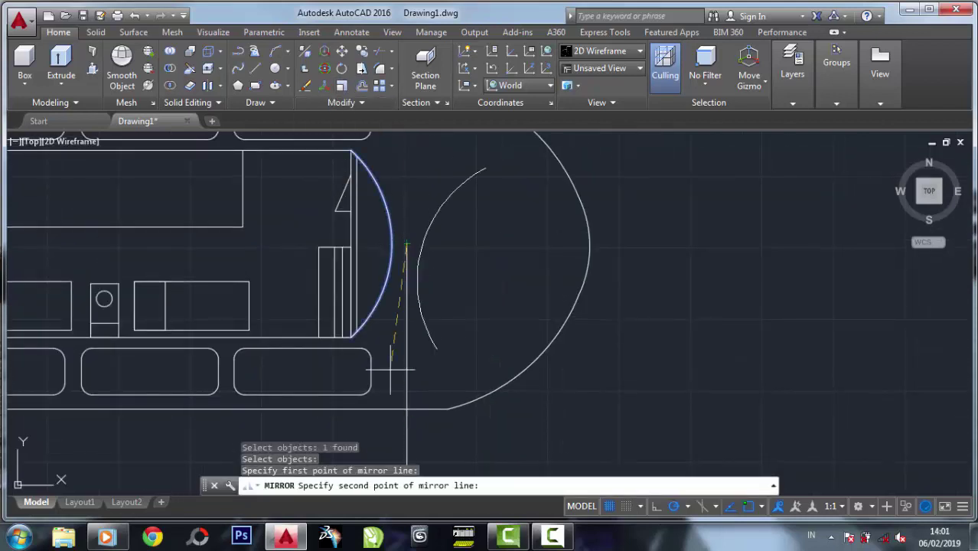
{"action": "left_click", "coordinate": [407, 412]}
{"action": "key", "text": "Return"}
Erase the vertical guide line and the mirrored test arc
{"action": "key", "text": "Delete"}
{"action": "left_click_drag", "start_coordinate": [394, 346], "coordinate": [405, 334]}
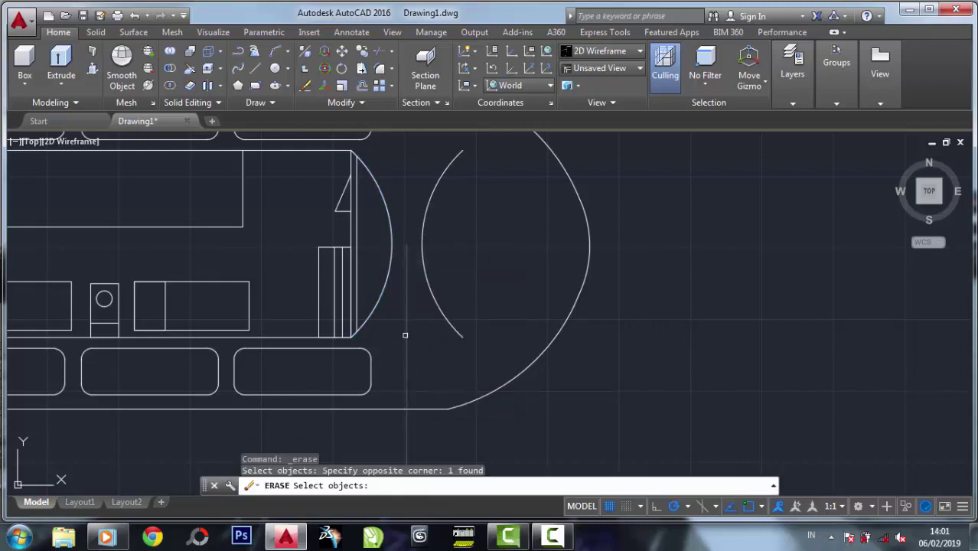
{"action": "key", "text": "Return"}
{"action": "left_click", "coordinate": [341, 51]}
{"action": "left_click", "coordinate": [444, 239]}
{"action": "left_click", "coordinate": [413, 264]}
{"action": "key", "text": "Return"}
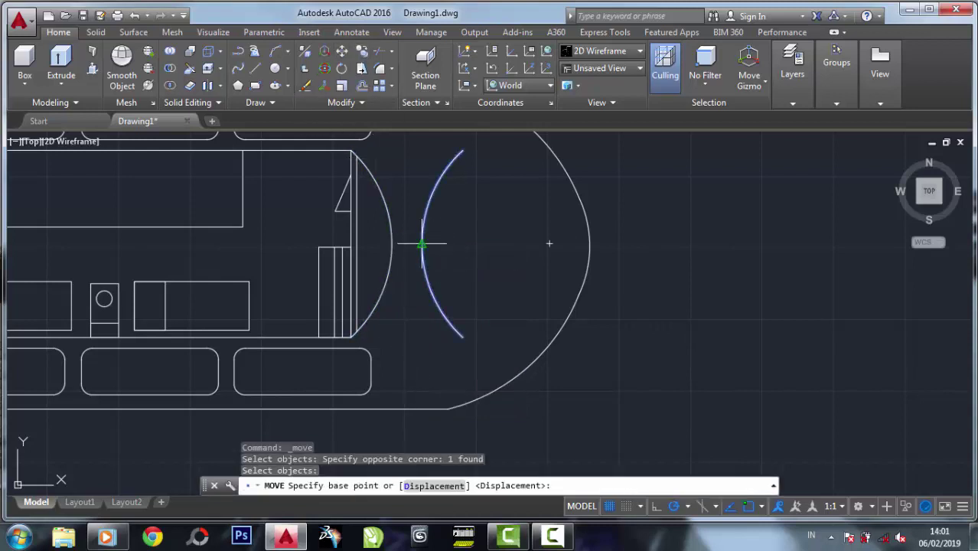
{"action": "key", "text": "Escape"}
{"action": "left_click_drag", "start_coordinate": [433, 212], "coordinate": [406, 192]}
{"action": "key", "text": "Delete"}
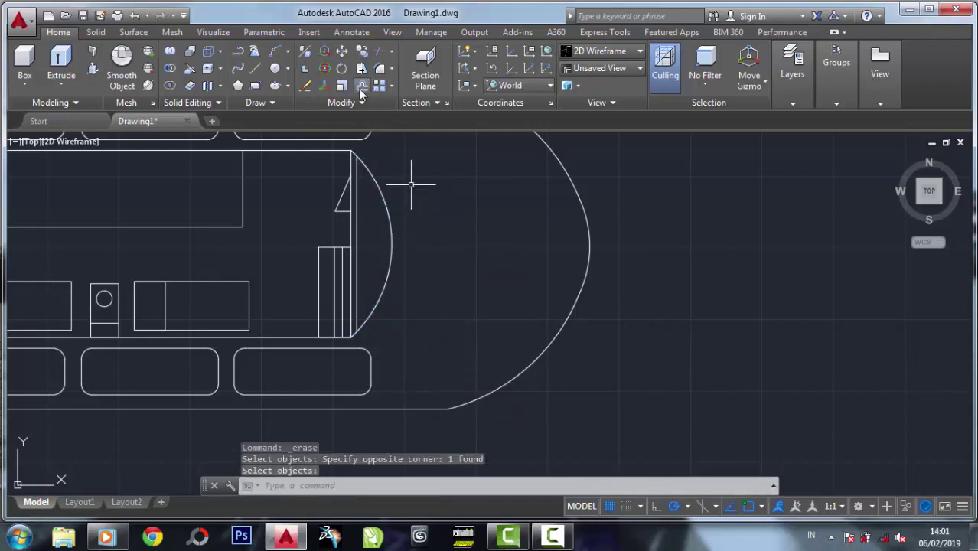
Offset the cabin's front arc by 40 toward the bow
{"action": "type", "text": "o"}
{"action": "key", "text": "Return"}
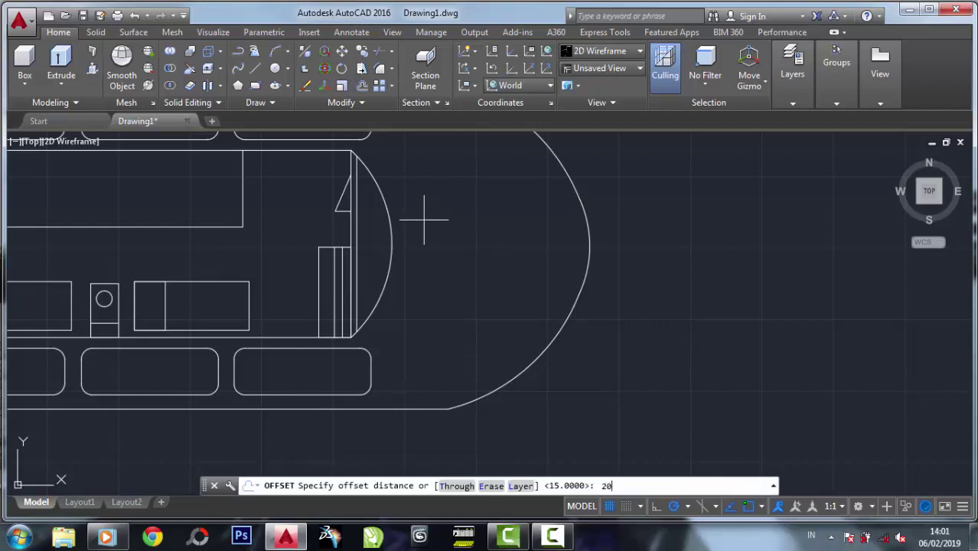
{"action": "key", "text": "Return"}
{"action": "left_click", "coordinate": [389, 229]}
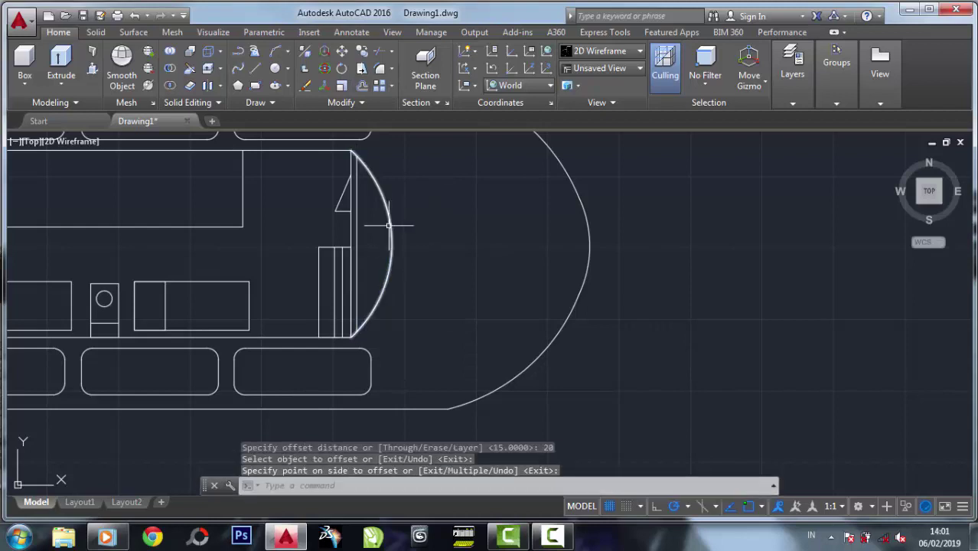
{"action": "scroll", "coordinate": [389, 226], "scroll_direction": "up", "scroll_amount": 4}
{"action": "key", "text": "Return"}
{"action": "key", "text": "Return"}
{"action": "key", "text": "Return"}
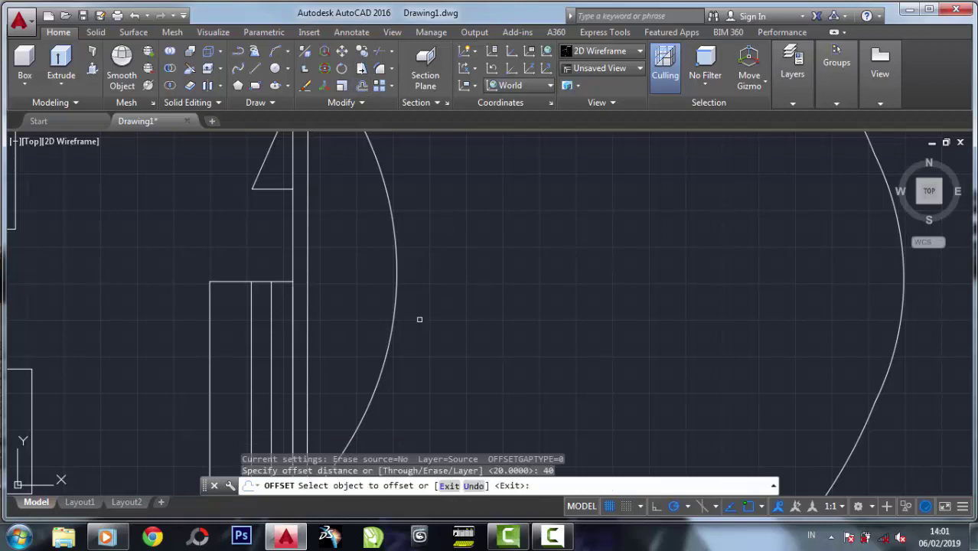
{"action": "left_click", "coordinate": [396, 278]}
{"action": "left_click", "coordinate": [420, 279]}
{"action": "scroll", "coordinate": [414, 258], "scroll_direction": "down", "scroll_amount": 4}
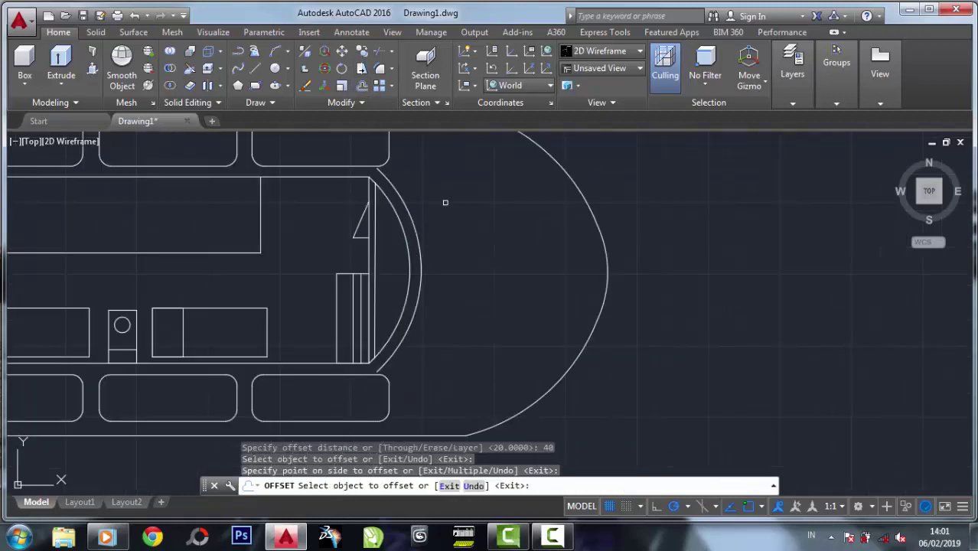
{"action": "key", "text": "Return"}
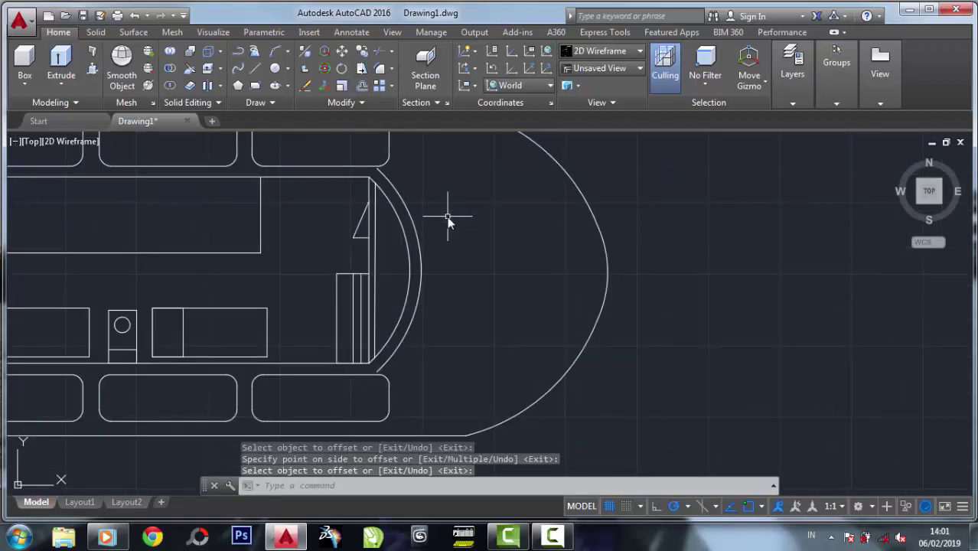
{"action": "scroll", "coordinate": [444, 253], "scroll_direction": "up", "scroll_amount": 2}
Draw the box outline with LINE, running from the outer arc toward the bow and back
{"action": "type", "text": "l"}
{"action": "key", "text": "Return"}
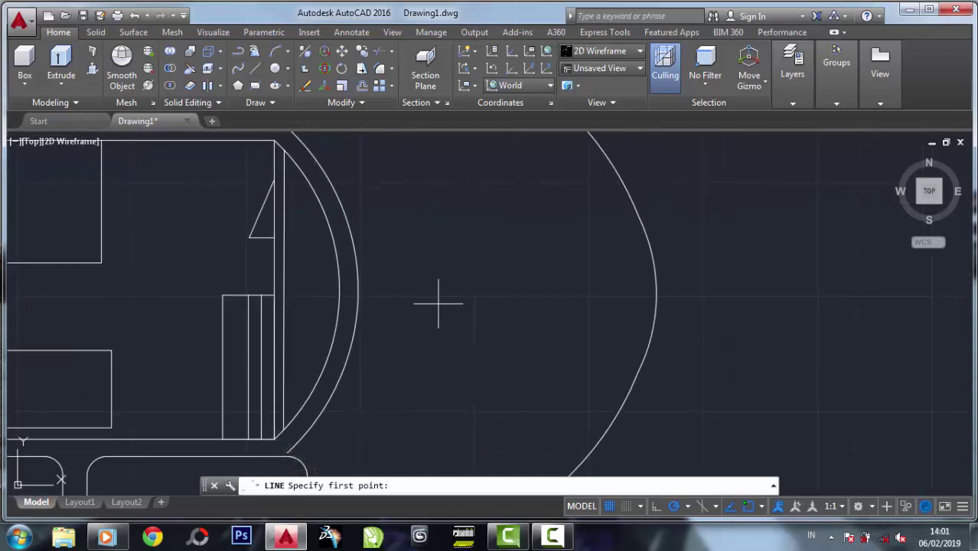
{"action": "left_click", "coordinate": [358, 291]}
{"action": "left_click", "coordinate": [510, 290]}
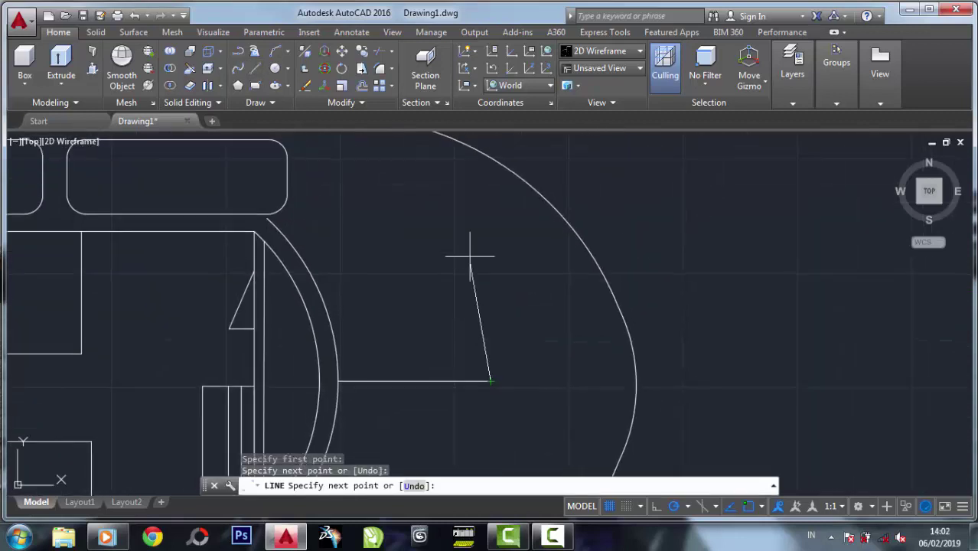
{"action": "left_click", "coordinate": [491, 231]}
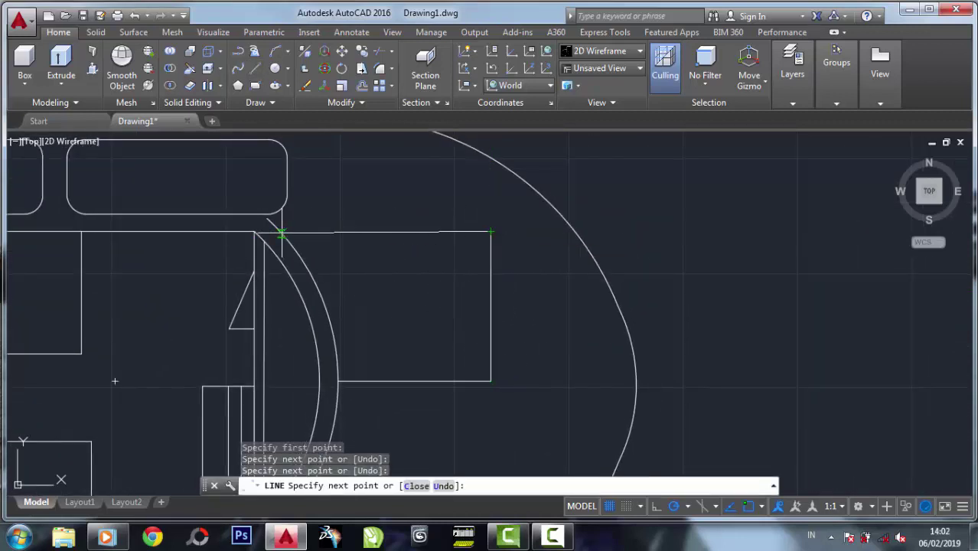
{"action": "left_click", "coordinate": [281, 232]}
{"action": "scroll", "coordinate": [265, 234], "scroll_direction": "up", "scroll_amount": 3}
{"action": "right_click", "coordinate": [262, 222]}
{"action": "left_click", "coordinate": [299, 229]}
Trim away the outer arc ends sticking out above and below the box
{"action": "type", "text": "tr"}
{"action": "left_click_drag", "start_coordinate": [385, 161], "coordinate": [302, 220]}
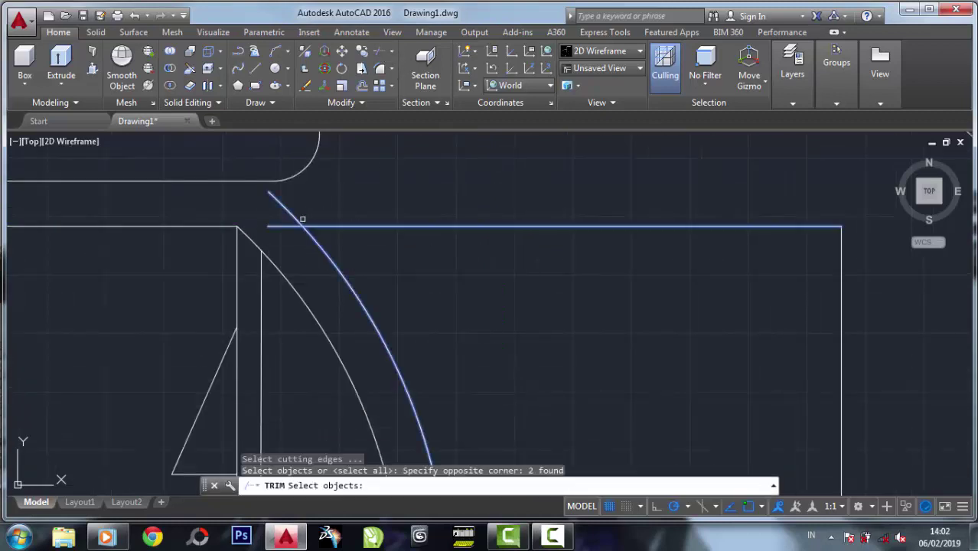
{"action": "right_click", "coordinate": [284, 225]}
{"action": "left_click", "coordinate": [284, 204]}
{"action": "right_click", "coordinate": [284, 203]}
{"action": "left_click", "coordinate": [315, 209]}
{"action": "scroll", "coordinate": [354, 242], "scroll_direction": "down", "scroll_amount": 4}
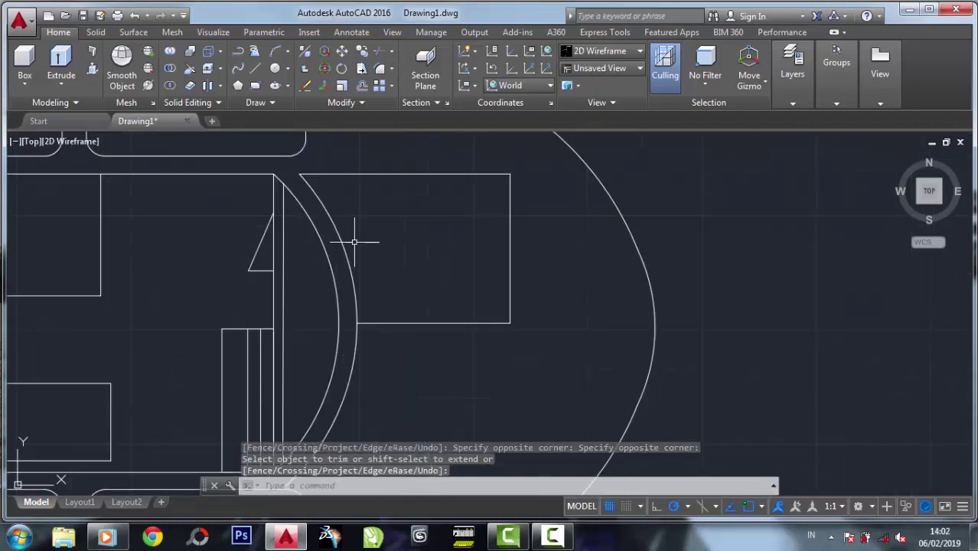
{"action": "middle_click_drag", "start_coordinate": [354, 242], "coordinate": [356, 221]}
{"action": "left_click", "coordinate": [375, 69]}
{"action": "left_click_drag", "start_coordinate": [490, 314], "coordinate": [360, 305]}
{"action": "right_click", "coordinate": [360, 305]}
{"action": "left_click", "coordinate": [354, 345]}
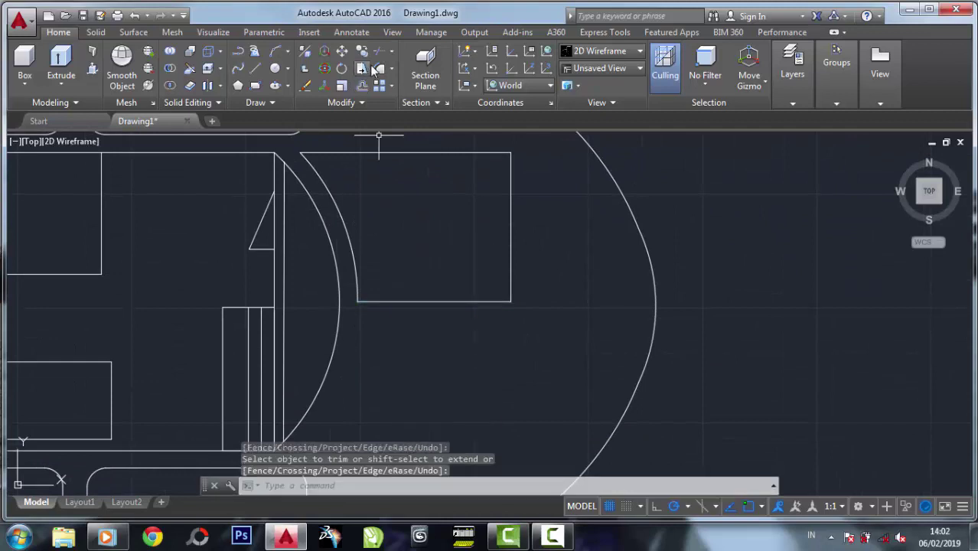
Mirror the box edges and arc across the centreline, keeping the original half
{"action": "left_click", "coordinate": [341, 102]}
{"action": "left_click", "coordinate": [325, 119]}
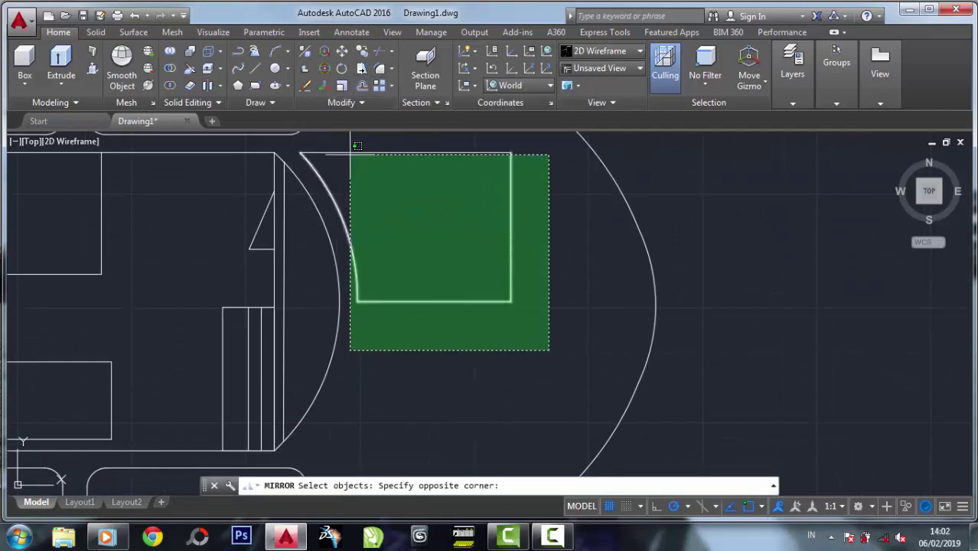
{"action": "left_click_drag", "start_coordinate": [548, 351], "coordinate": [320, 153]}
{"action": "left_click", "coordinate": [512, 301]}
{"action": "key", "text": "Return"}
{"action": "left_click", "coordinate": [512, 301]}
{"action": "left_click", "coordinate": [357, 301]}
{"action": "key", "text": "Return"}
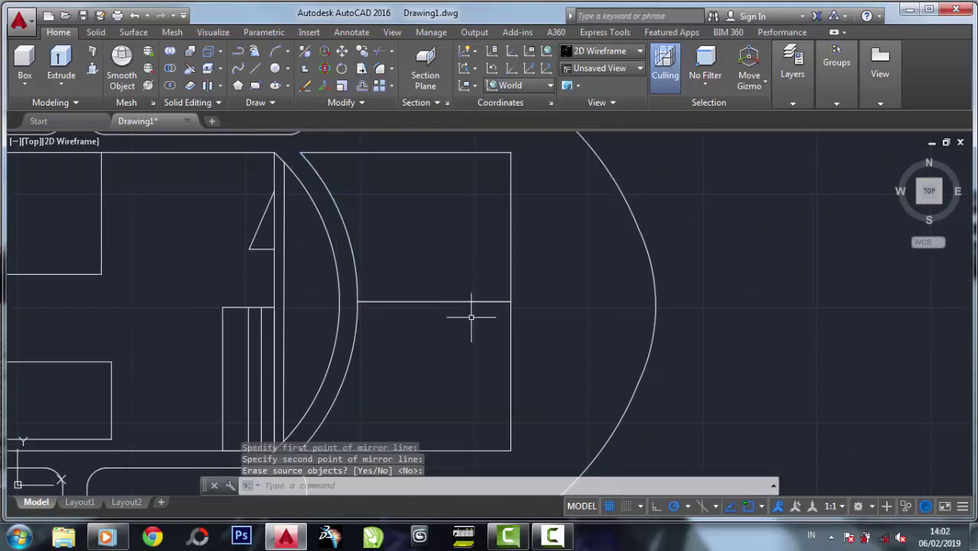
{"action": "scroll", "coordinate": [396, 281], "scroll_direction": "up", "scroll_amount": 4}
{"action": "scroll", "coordinate": [481, 299], "scroll_direction": "down", "scroll_amount": 4}
Offset the horizontal centre line to make one copy above and one below it
{"action": "middle_click_drag", "start_coordinate": [268, 258], "coordinate": [366, 286]}
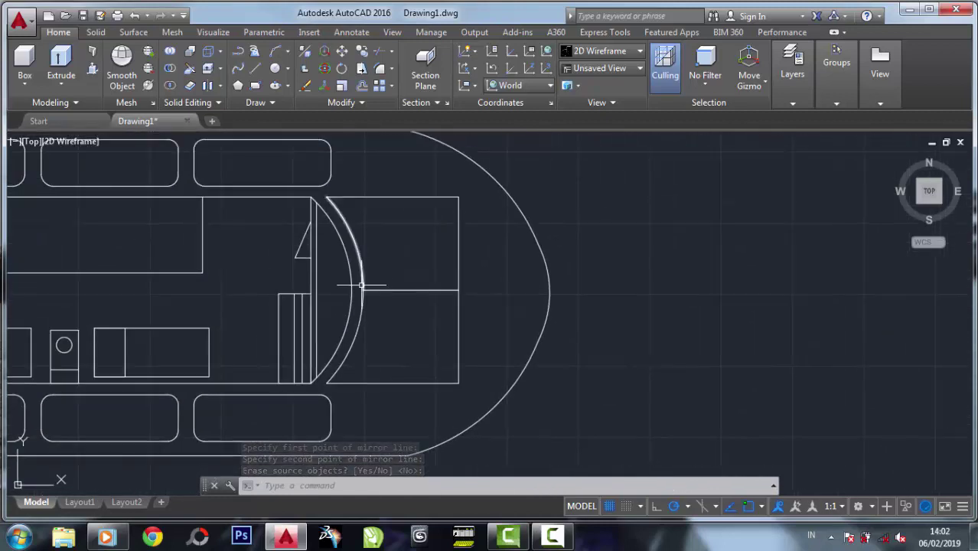
{"action": "scroll", "coordinate": [442, 285], "scroll_direction": "up", "scroll_amount": 5}
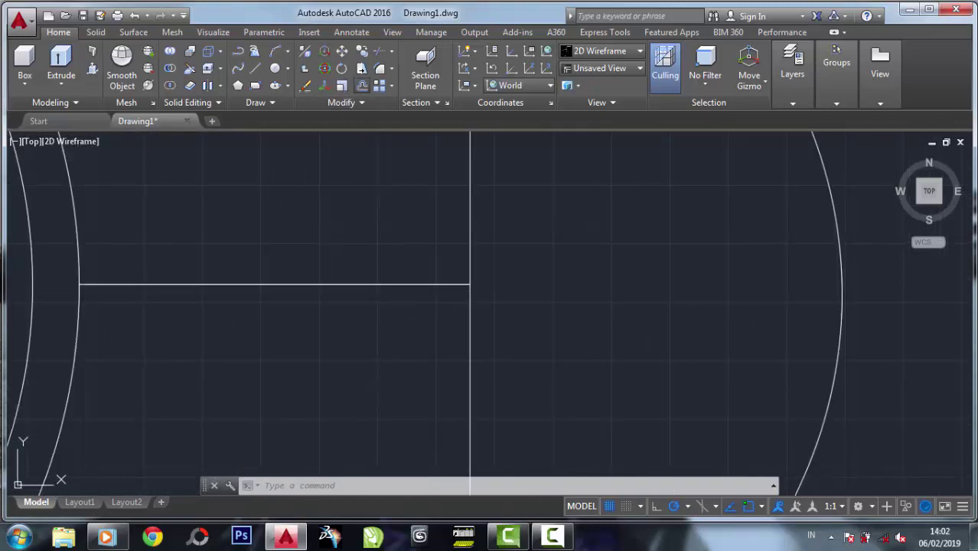
{"action": "type", "text": "o"}
{"action": "key", "text": "Return"}
{"action": "key", "text": "Return"}
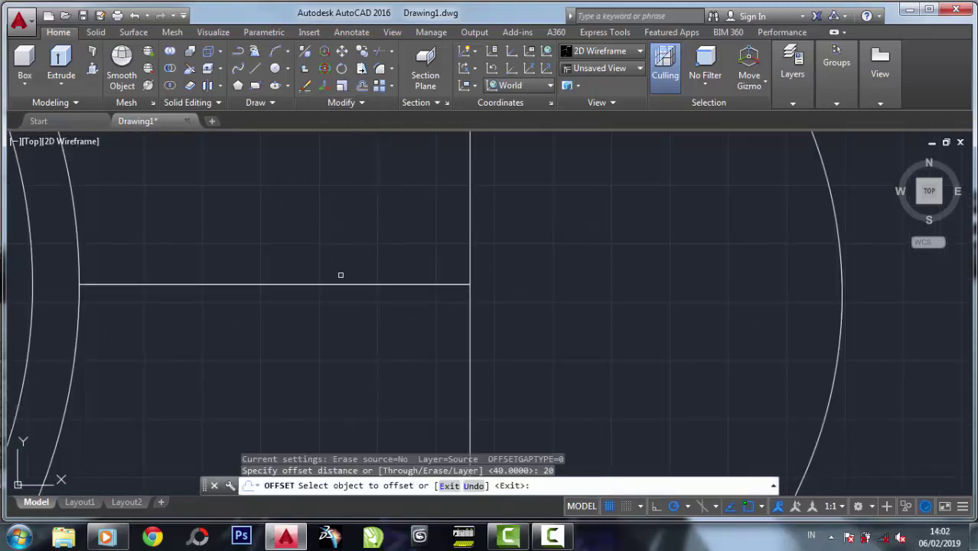
{"action": "left_click", "coordinate": [299, 285]}
{"action": "left_click", "coordinate": [299, 252]}
{"action": "left_click", "coordinate": [299, 285]}
{"action": "left_click", "coordinate": [301, 321]}
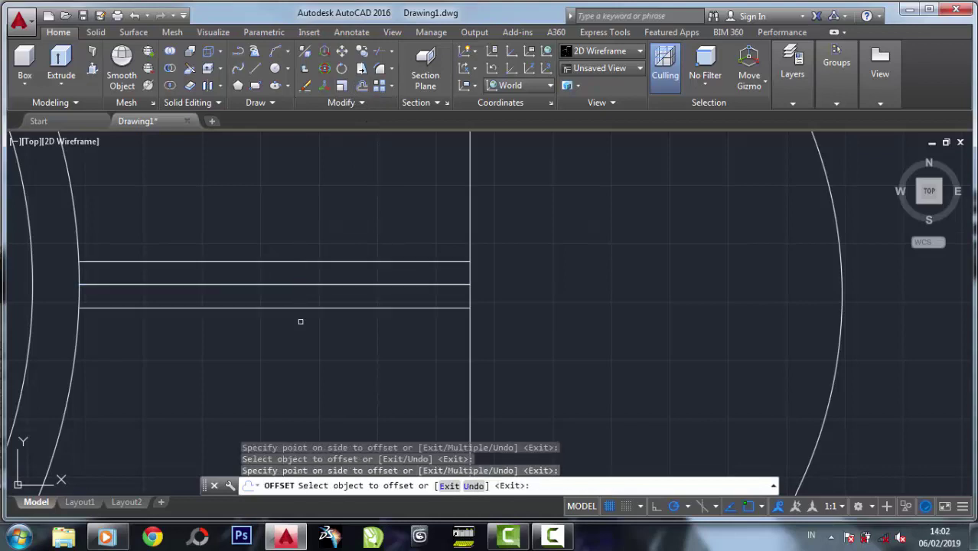
Erase the middle horizontal line
{"action": "left_click", "coordinate": [304, 86]}
{"action": "left_click", "coordinate": [255, 285]}
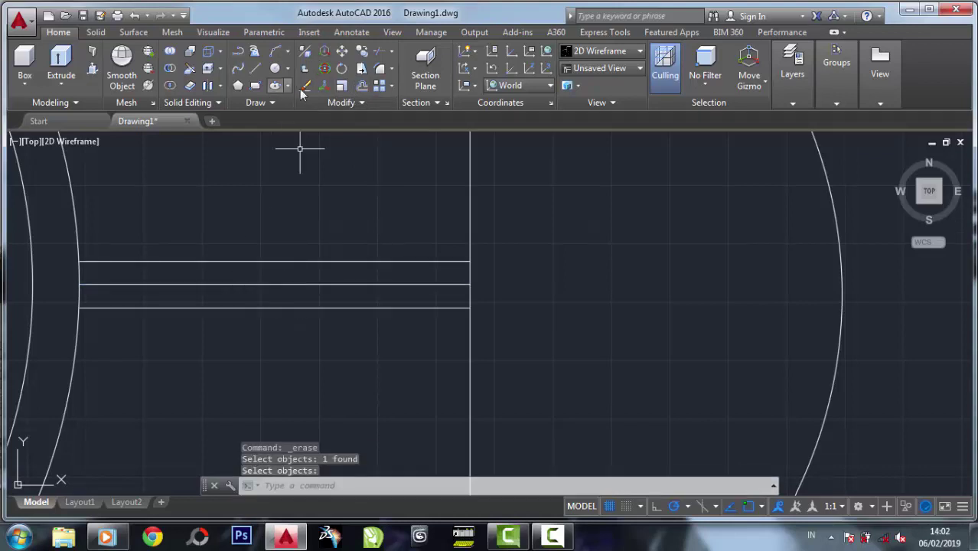
{"action": "key", "text": "Return"}
Trim an overhanging line end using all objects as cutting edges
{"action": "left_click", "coordinate": [378, 52]}
{"action": "left_click", "coordinate": [485, 343]}
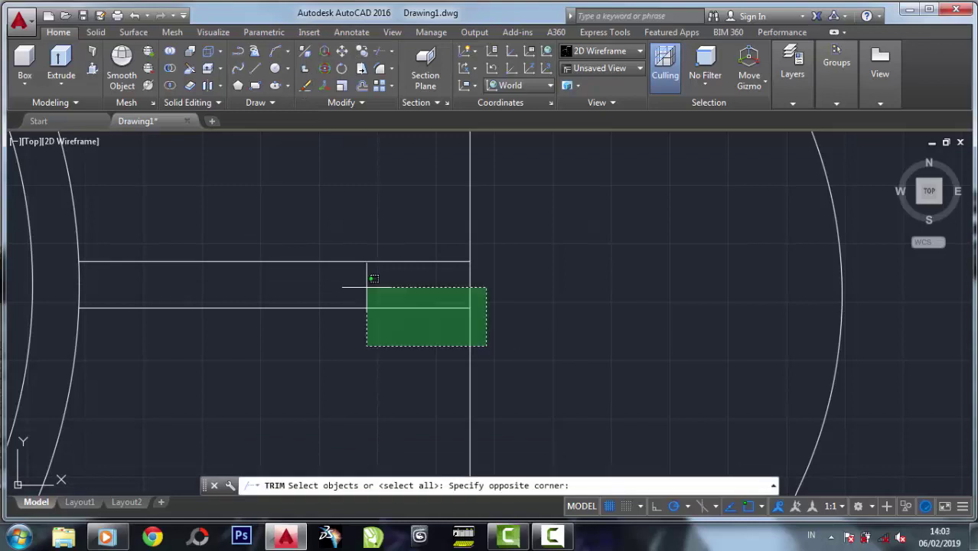
{"action": "left_click", "coordinate": [23, 291]}
{"action": "key", "text": "Return"}
{"action": "left_click", "coordinate": [78, 281]}
{"action": "key", "text": "Return"}
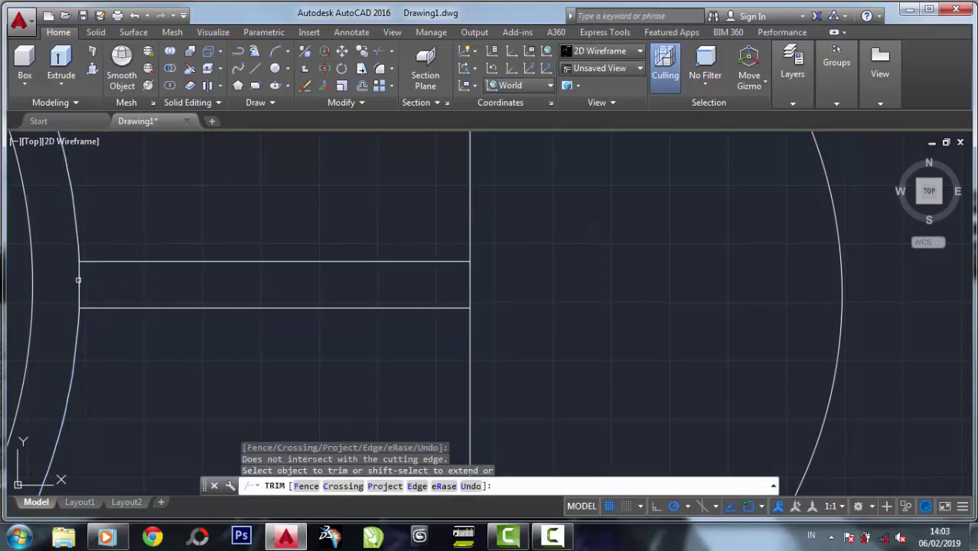
{"action": "key", "text": "Return"}
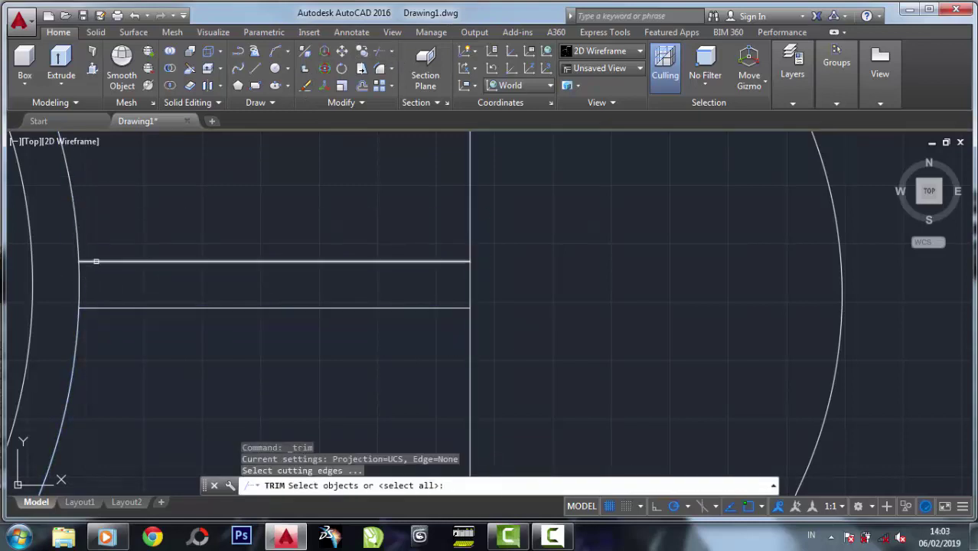
{"action": "key", "text": "Return"}
{"action": "left_click", "coordinate": [83, 263]}
{"action": "scroll", "coordinate": [82, 263], "scroll_direction": "down", "scroll_amount": 4}
{"action": "right_click", "coordinate": [155, 232]}
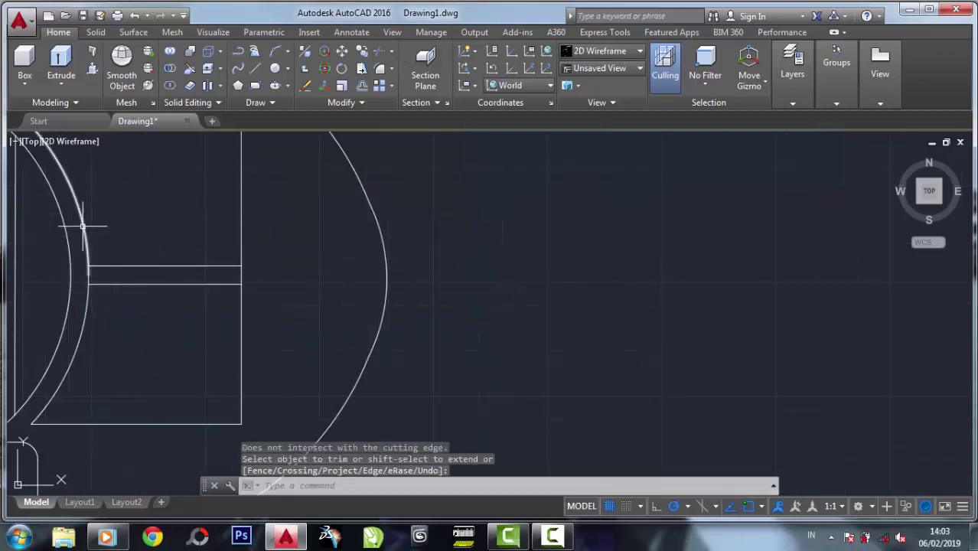
Trim two more line ends back to the hull curve
{"action": "left_click", "coordinate": [378, 54]}
{"action": "left_click", "coordinate": [113, 284]}
{"action": "left_click", "coordinate": [97, 286]}
{"action": "key", "text": "Return"}
{"action": "left_click", "coordinate": [95, 261]}
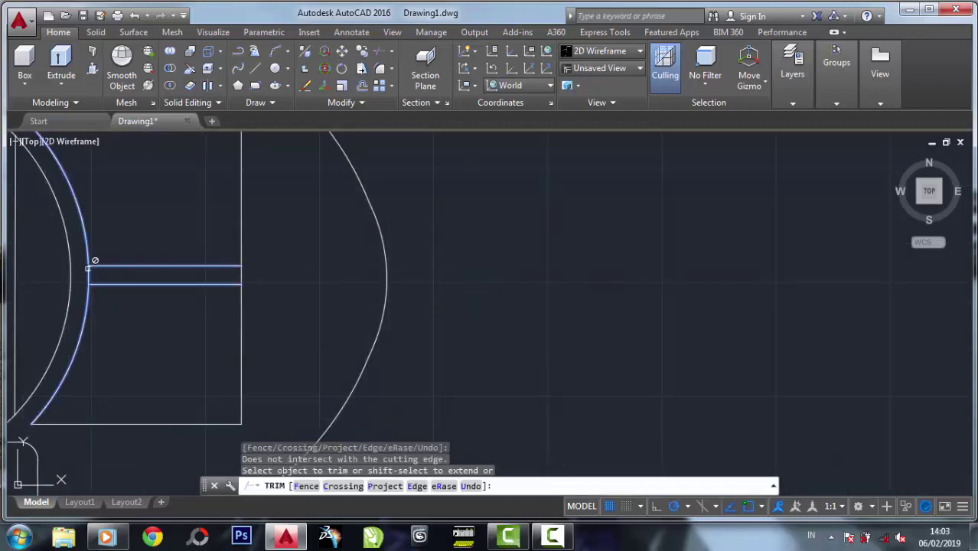
{"action": "scroll", "coordinate": [92, 275], "scroll_direction": "up", "scroll_amount": 4}
{"action": "right_click", "coordinate": [110, 257]}
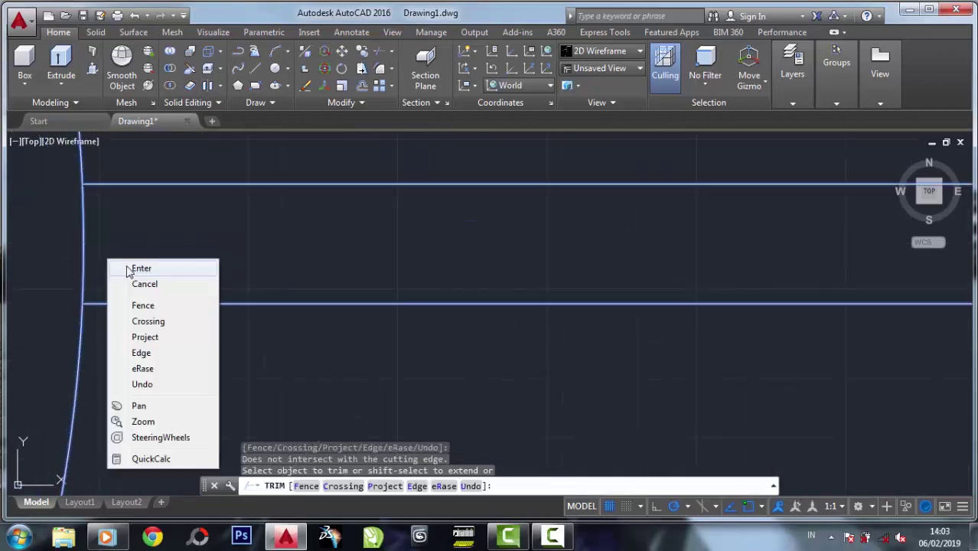
{"action": "left_click", "coordinate": [142, 265]}
Try extending lines to two selected boundary lines, then cancel the extend
{"action": "left_click", "coordinate": [395, 54]}
{"action": "left_click", "coordinate": [405, 92]}
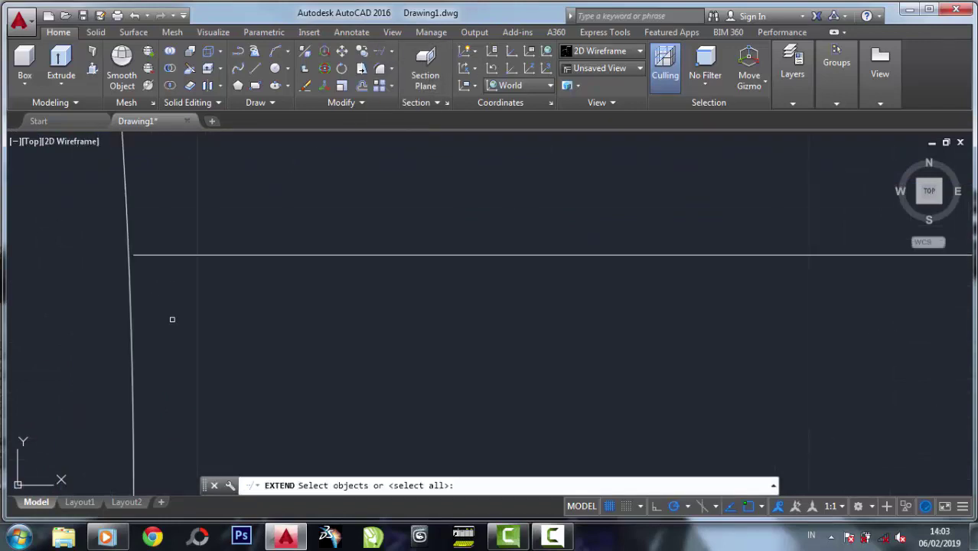
{"action": "mouse_move", "coordinate": [172, 319]}
{"action": "left_mouse_down"}
{"action": "mouse_move", "coordinate": [172, 287]}
{"action": "mouse_move", "coordinate": [168, 412]}
{"action": "left_mouse_up"}
{"action": "key", "text": "Return"}
{"action": "right_click", "coordinate": [251, 136]}
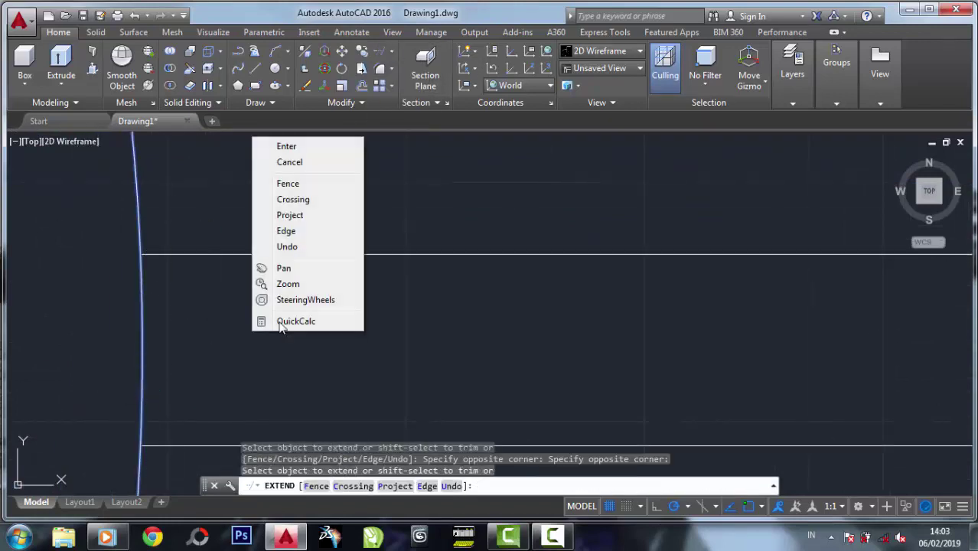
{"action": "left_click", "coordinate": [279, 144]}
Trim the remaining line ends that run past the hull edge
{"action": "left_click", "coordinate": [380, 54]}
{"action": "left_click", "coordinate": [393, 59]}
{"action": "left_click", "coordinate": [405, 73]}
{"action": "left_click_drag", "start_coordinate": [189, 241], "coordinate": [135, 460]}
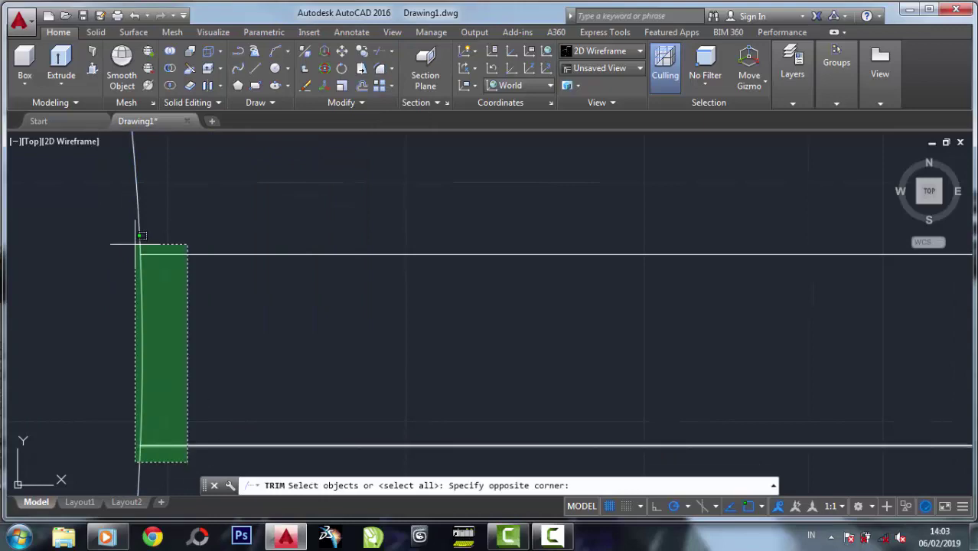
{"action": "key", "text": "Return"}
{"action": "left_click_drag", "start_coordinate": [192, 360], "coordinate": [103, 293]}
{"action": "right_click", "coordinate": [169, 334]}
{"action": "left_click", "coordinate": [182, 123]}
Start a black AR-BRELM hatch and apply it to the upper bow area
{"action": "scroll", "coordinate": [359, 262], "scroll_direction": "down", "scroll_amount": 6}
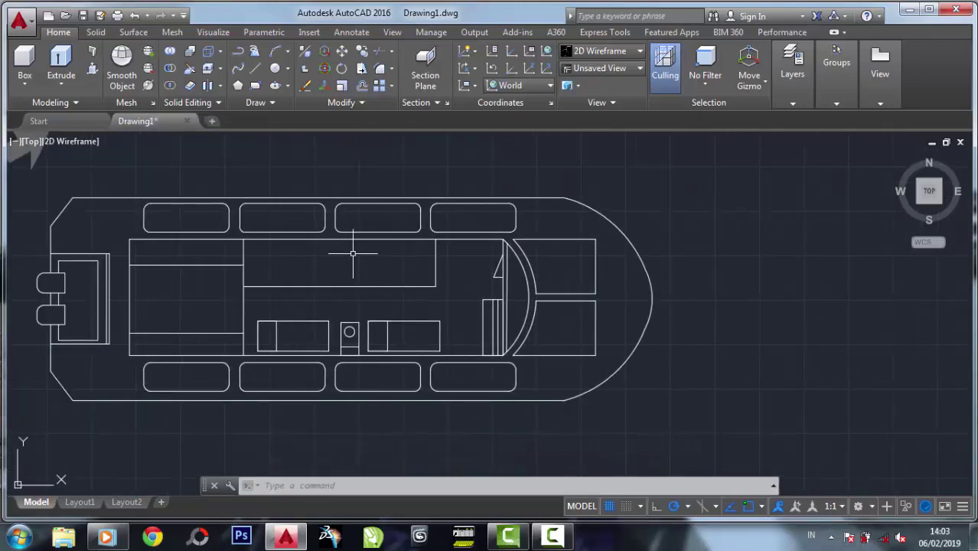
{"action": "middle_click_drag", "start_coordinate": [353, 251], "coordinate": [237, 245]}
{"action": "scroll", "coordinate": [433, 221], "scroll_direction": "up", "scroll_amount": 2}
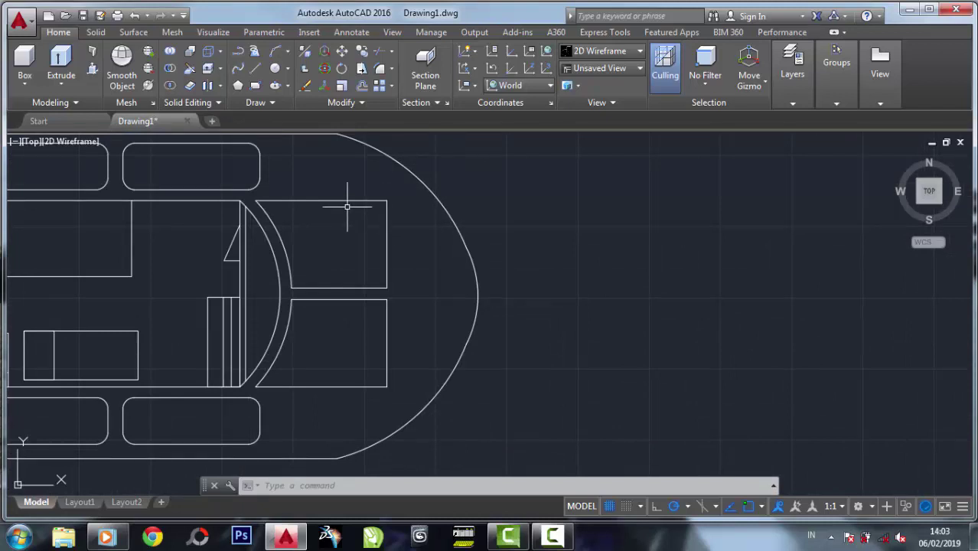
{"action": "left_click", "coordinate": [269, 105]}
{"action": "left_click", "coordinate": [238, 133]}
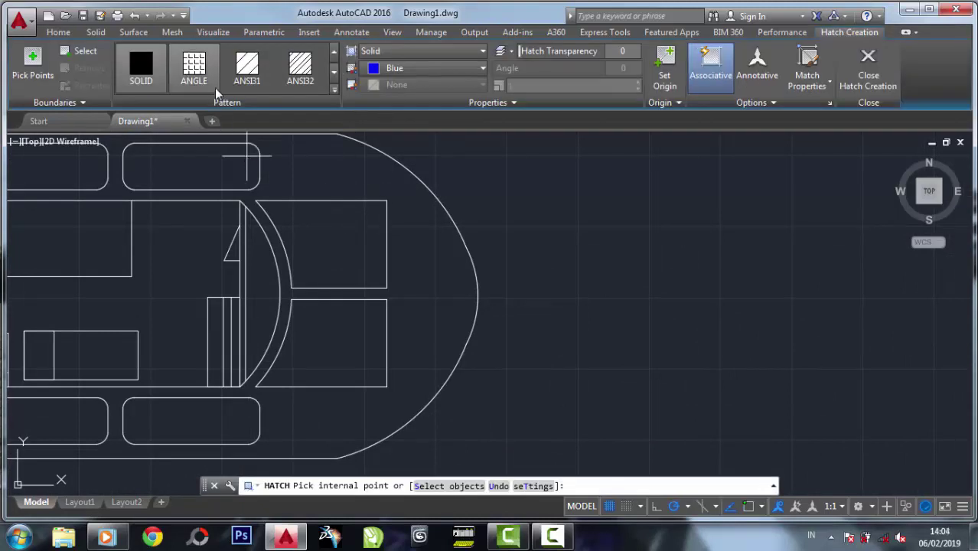
{"action": "left_click", "coordinate": [335, 88]}
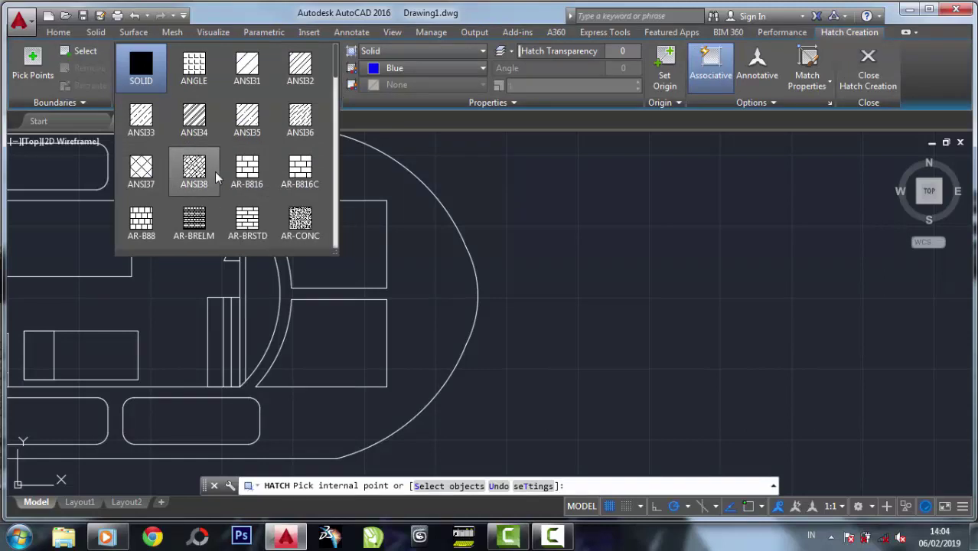
{"action": "left_click", "coordinate": [201, 220]}
{"action": "left_click", "coordinate": [406, 68]}
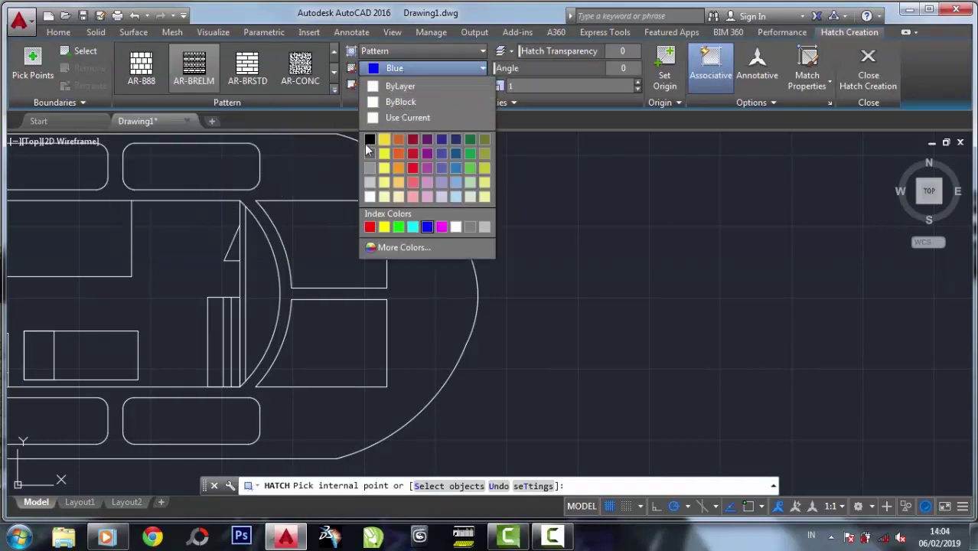
{"action": "left_click", "coordinate": [375, 145]}
{"action": "left_click", "coordinate": [338, 259]}
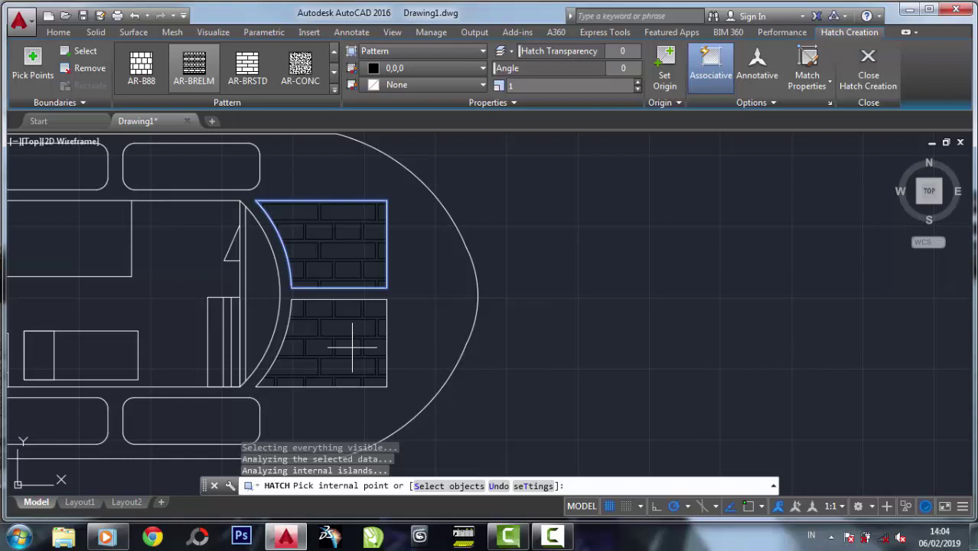
Switch the pattern to BOX and hatch both the upper and lower bow areas
{"action": "left_click", "coordinate": [334, 89]}
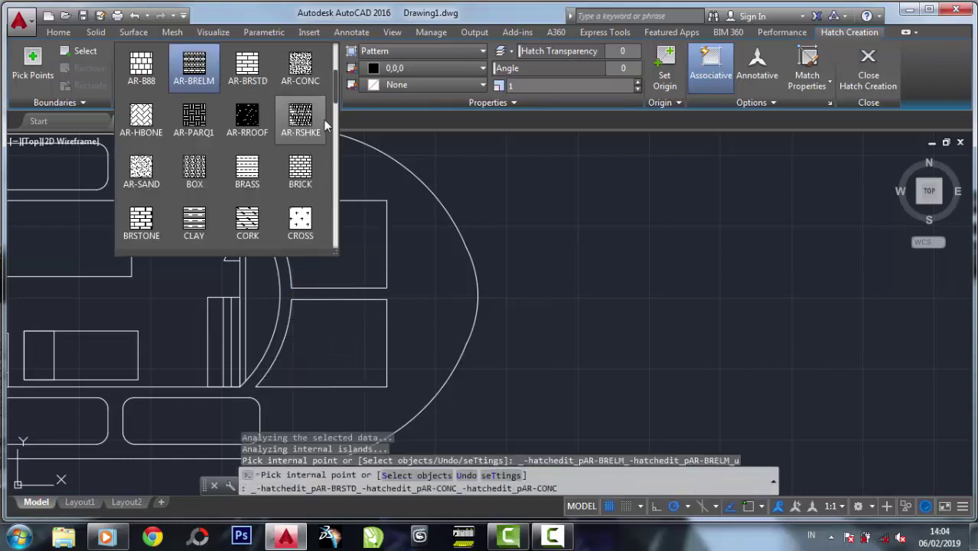
{"action": "left_click", "coordinate": [194, 170]}
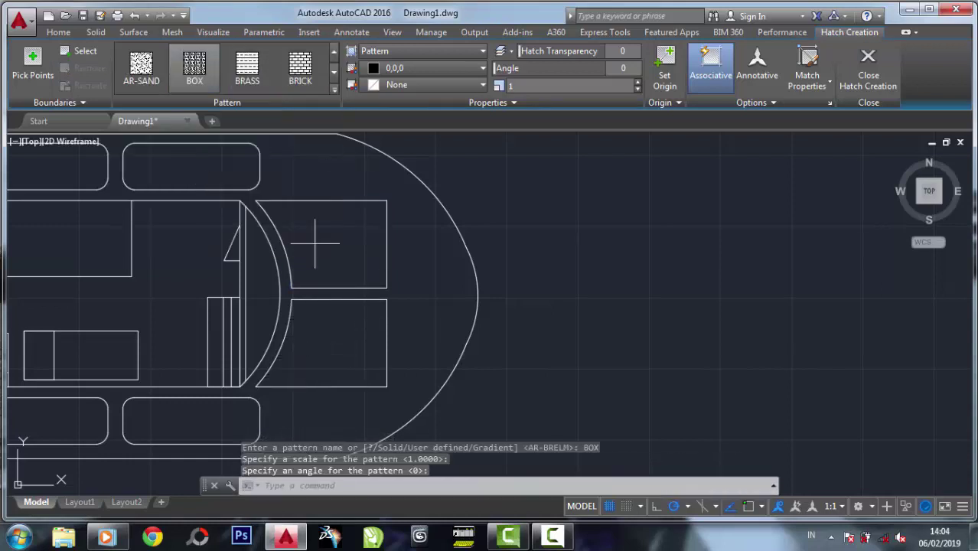
{"action": "left_click", "coordinate": [315, 243]}
{"action": "left_click", "coordinate": [331, 337]}
{"action": "middle_click_drag", "start_coordinate": [330, 337], "coordinate": [508, 391]}
Hatch the four top rounded windows with the BOX pattern
{"action": "left_click", "coordinate": [366, 223]}
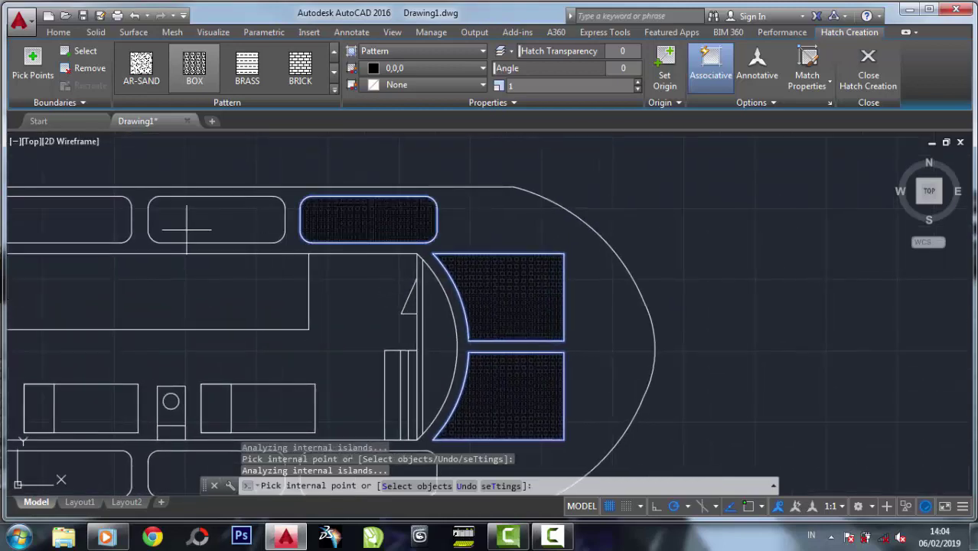
{"action": "left_click", "coordinate": [186, 228]}
{"action": "left_click", "coordinate": [69, 221]}
{"action": "scroll", "coordinate": [69, 220], "scroll_direction": "down", "scroll_amount": 2}
{"action": "middle_click_drag", "start_coordinate": [230, 229], "coordinate": [153, 163]}
{"action": "left_click", "coordinate": [153, 162]}
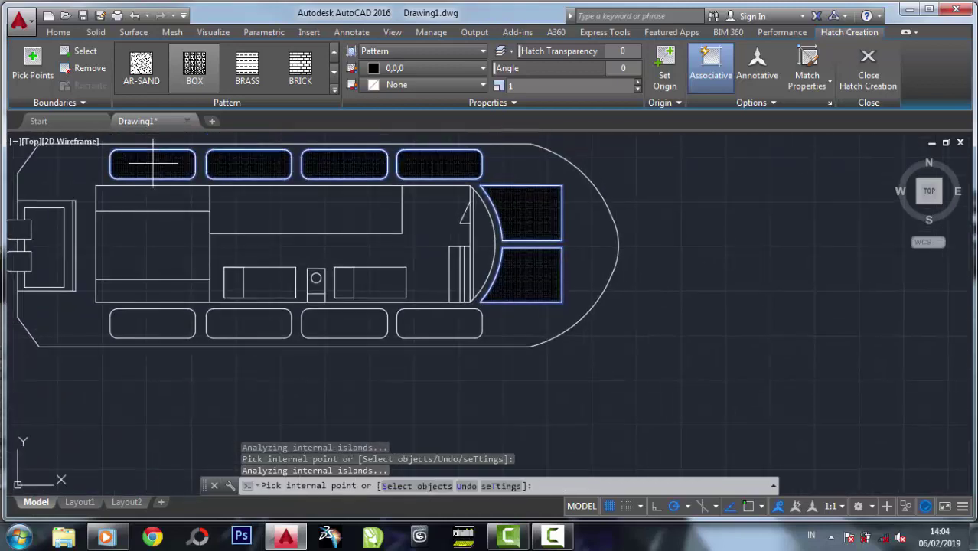
Hatch the four bottom rounded windows and finish the hatch
{"action": "left_click", "coordinate": [440, 324]}
{"action": "left_click", "coordinate": [344, 324]}
{"action": "left_click", "coordinate": [256, 323]}
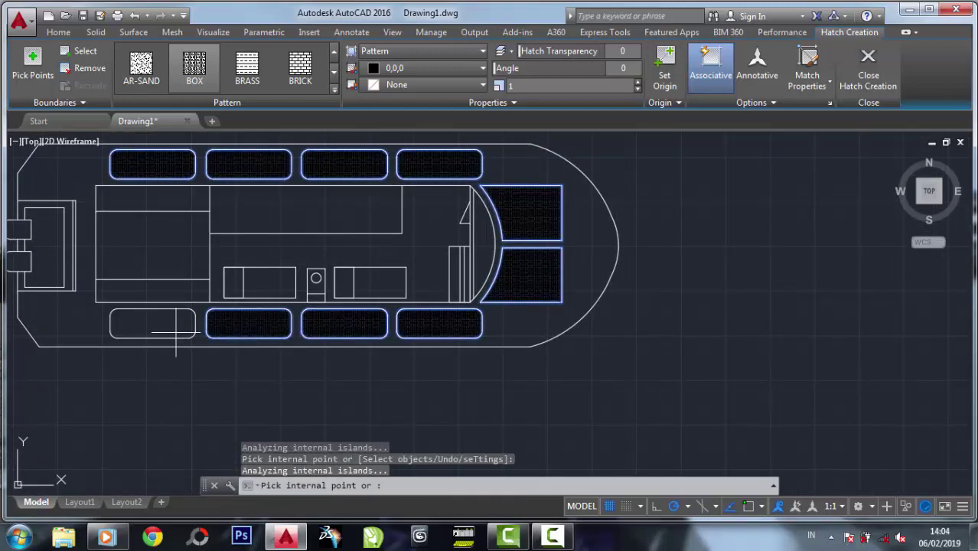
{"action": "left_click", "coordinate": [152, 324]}
{"action": "right_click", "coordinate": [152, 323]}
{"action": "key", "text": "Escape"}
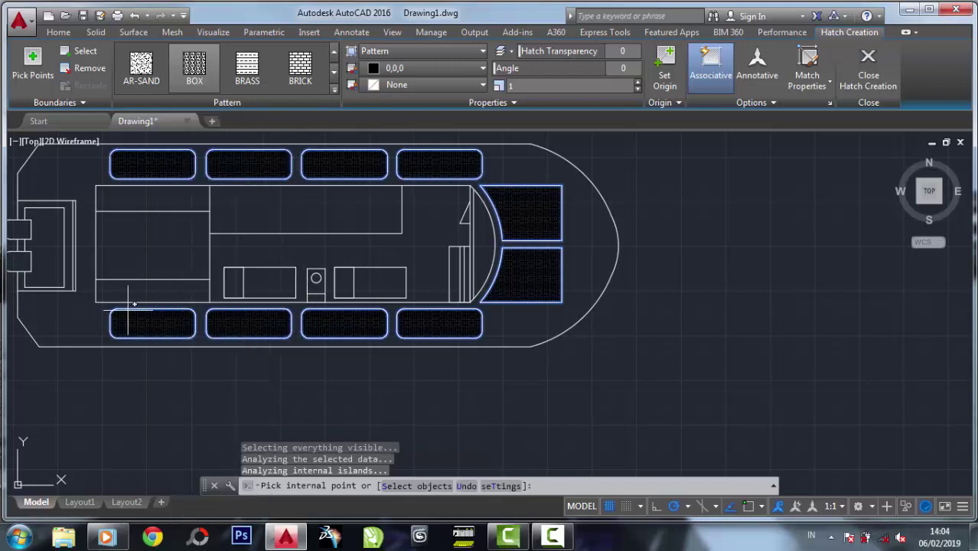
{"action": "key", "text": "Return"}
{"action": "middle_click_drag", "start_coordinate": [267, 134], "coordinate": [289, 156]}
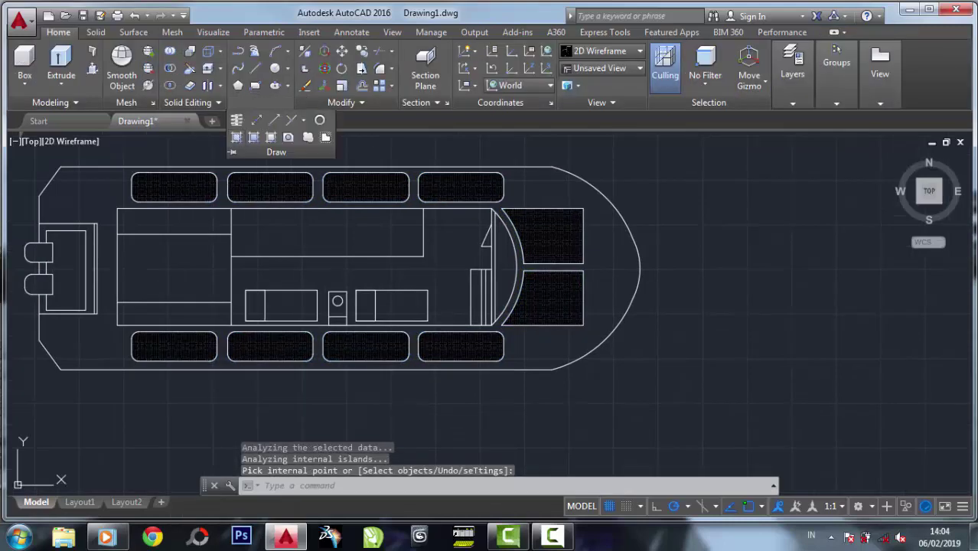
{"action": "left_click", "coordinate": [287, 135]}
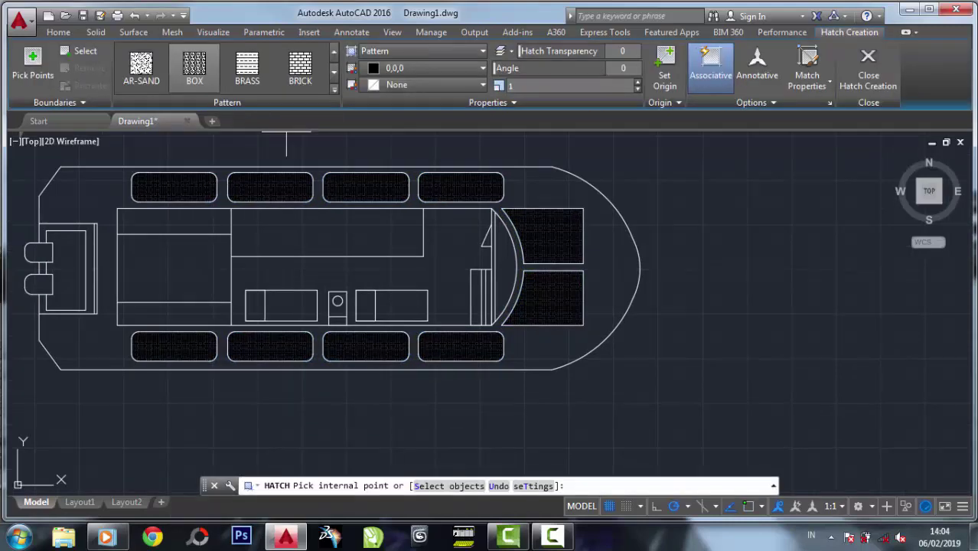
Fill both cabin seats with a SOLID hatch in grey 99,100,102
{"action": "left_click", "coordinate": [333, 89]}
{"action": "scroll", "coordinate": [279, 107], "scroll_direction": "up", "scroll_amount": 5}
{"action": "left_click", "coordinate": [140, 57]}
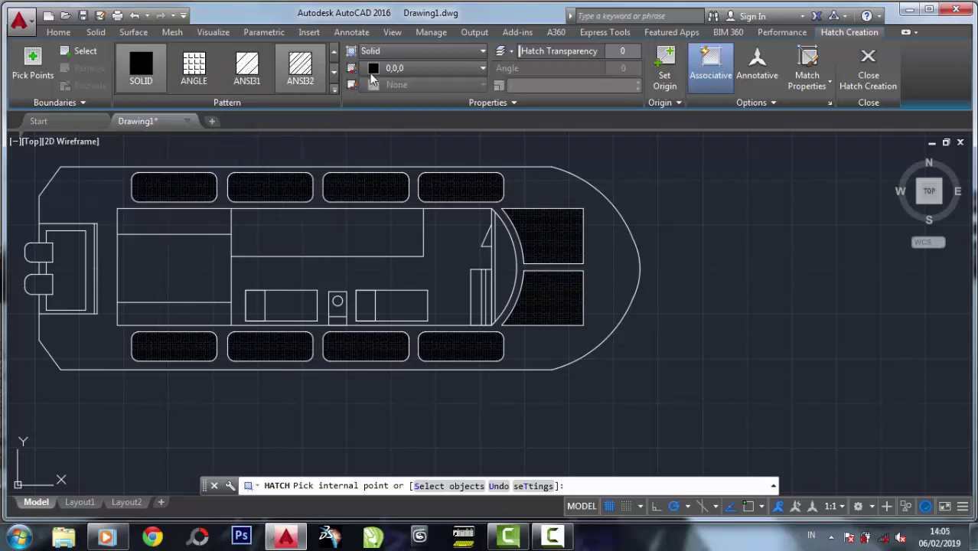
{"action": "left_click", "coordinate": [372, 71]}
{"action": "left_click", "coordinate": [369, 154]}
{"action": "left_click", "coordinate": [284, 314]}
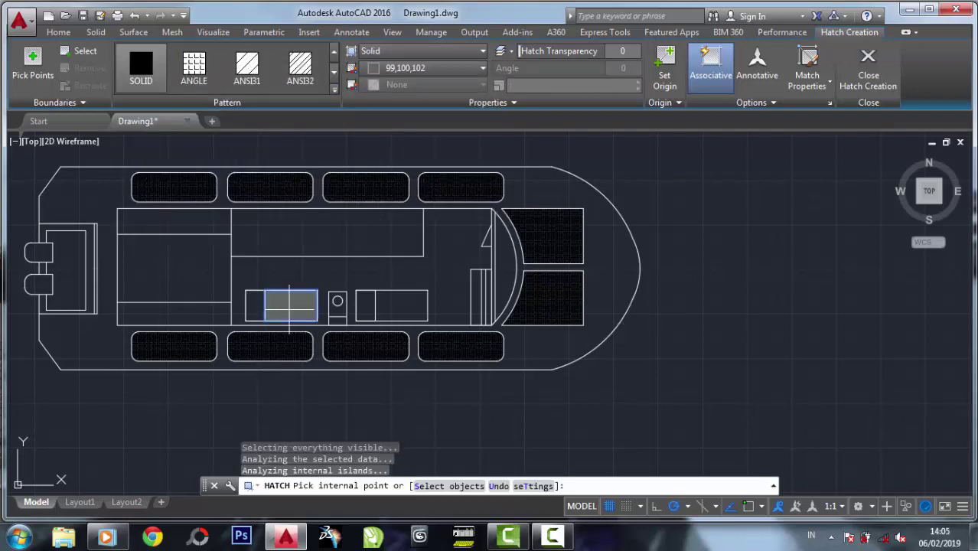
{"action": "left_click", "coordinate": [403, 307]}
{"action": "right_click", "coordinate": [403, 307]}
{"action": "key", "text": "Escape"}
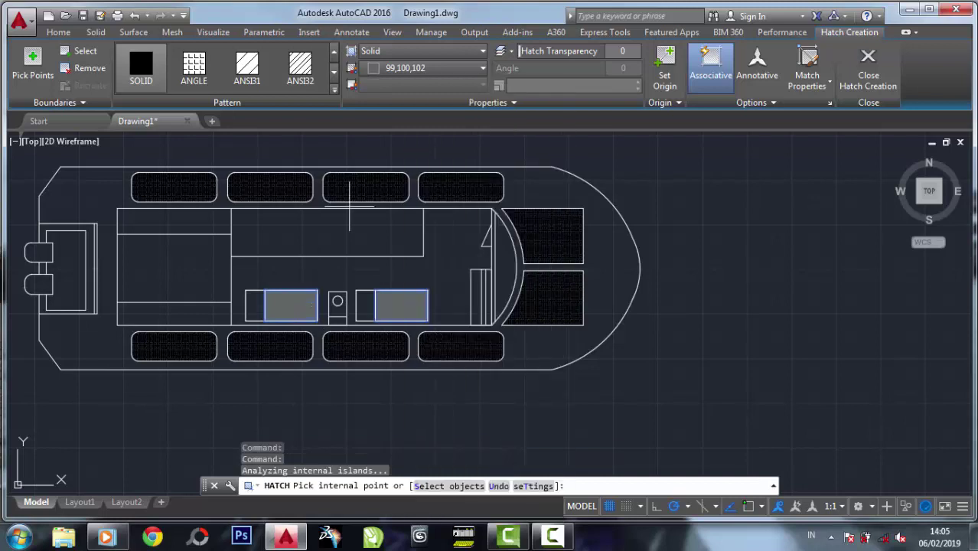
Undo an accidental red colour change and refill the right cabin seat grey
{"action": "left_click", "coordinate": [398, 69]}
{"action": "left_click", "coordinate": [369, 208]}
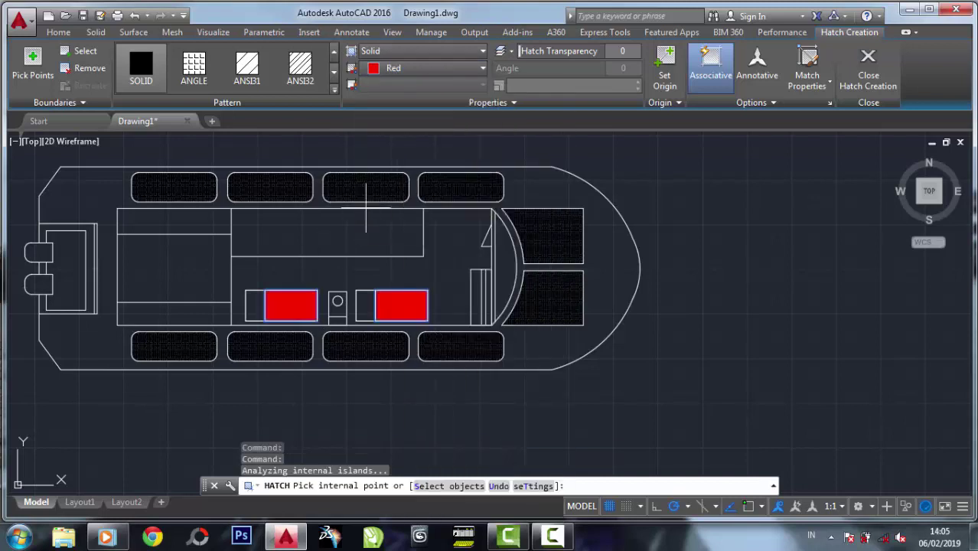
{"action": "key", "text": "ctrl+z"}
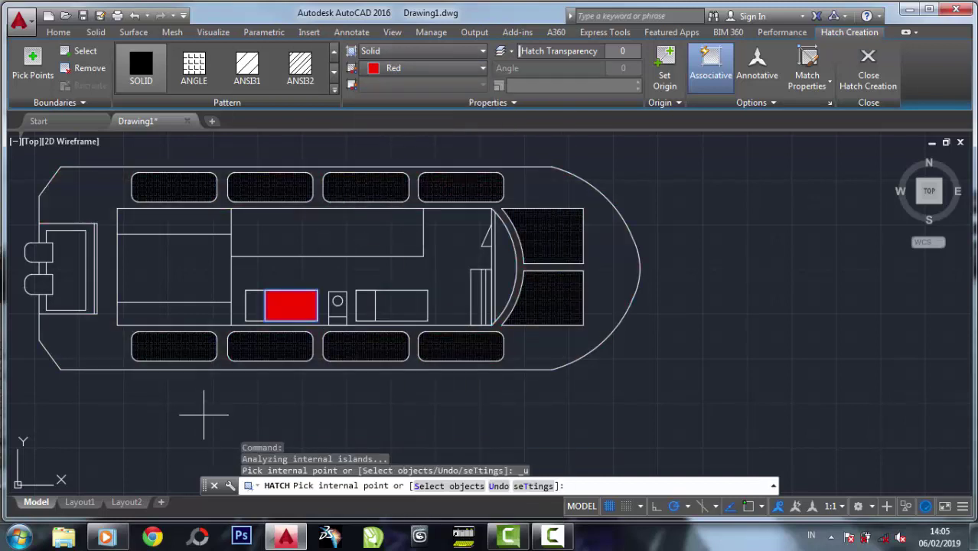
{"action": "left_click", "coordinate": [398, 68]}
{"action": "left_click", "coordinate": [383, 168]}
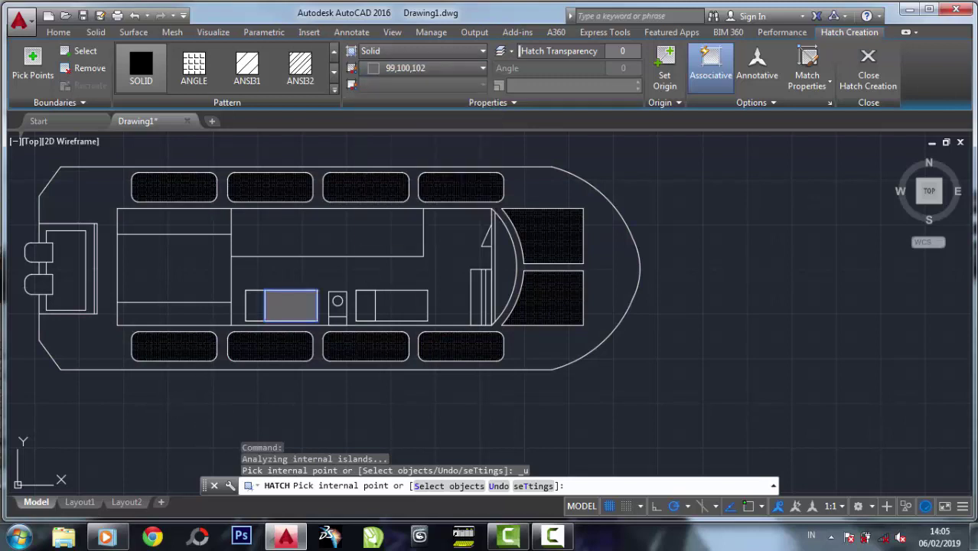
{"action": "left_click", "coordinate": [401, 306]}
{"action": "key", "text": "Return"}
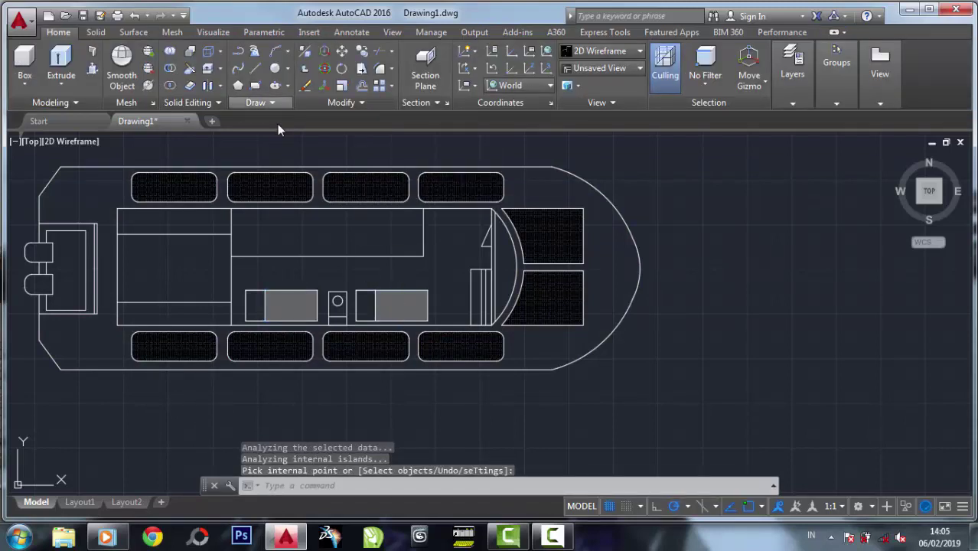
Fill the left seat's small end with solid pink 242,113,114
{"action": "left_click", "coordinate": [238, 139]}
{"action": "left_click", "coordinate": [406, 68]}
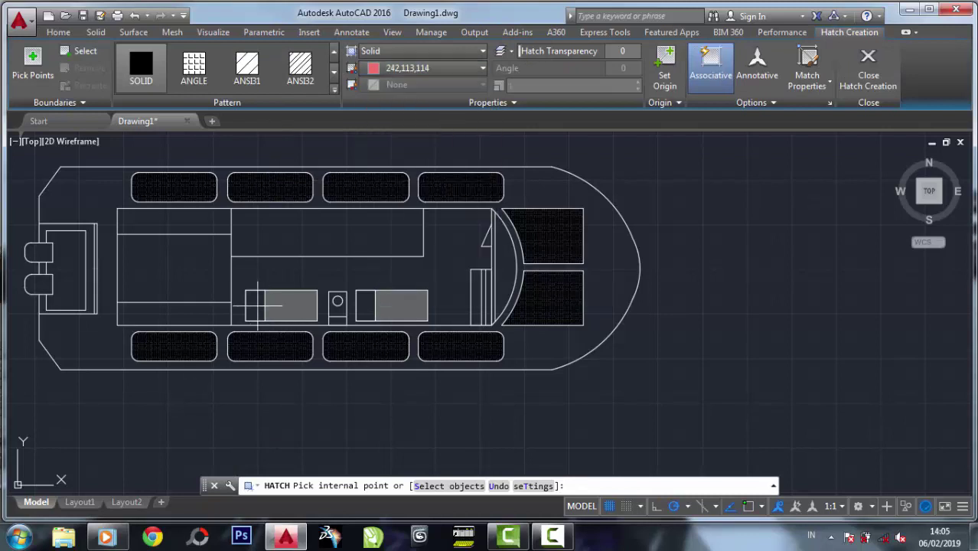
{"action": "left_click", "coordinate": [257, 305]}
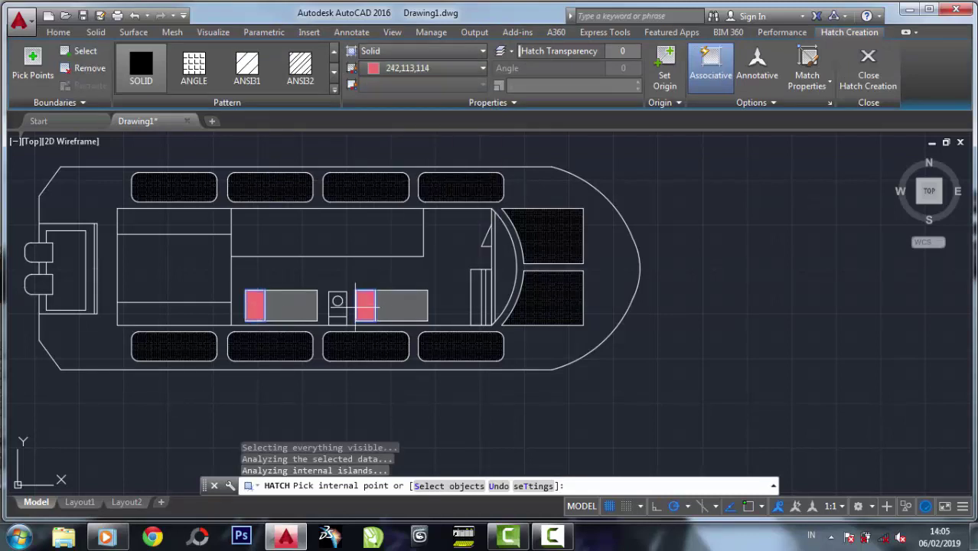
{"action": "right_click", "coordinate": [360, 297]}
{"action": "key", "text": "Escape"}
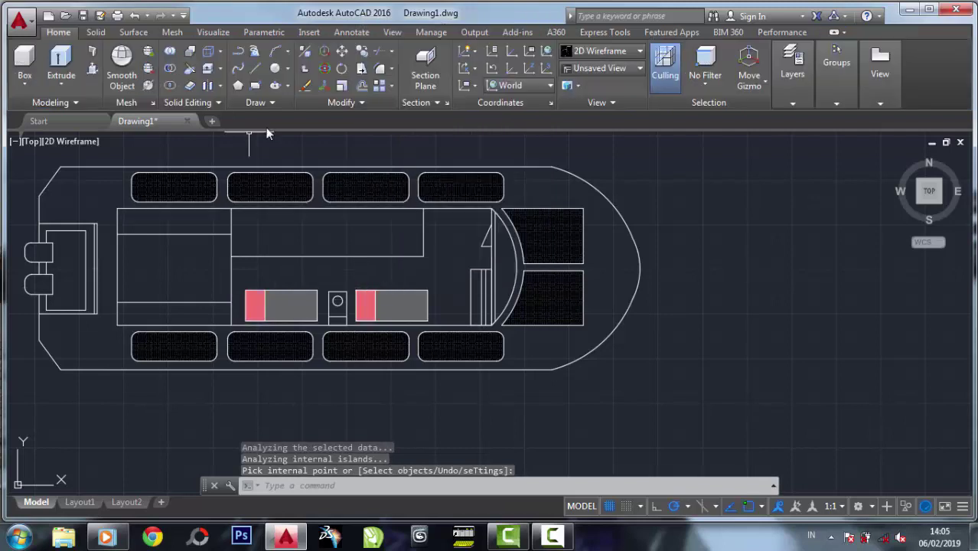
Draw a small rectangle inside the upper cabin compartment
{"action": "middle_click_drag", "start_coordinate": [258, 136], "coordinate": [269, 138]}
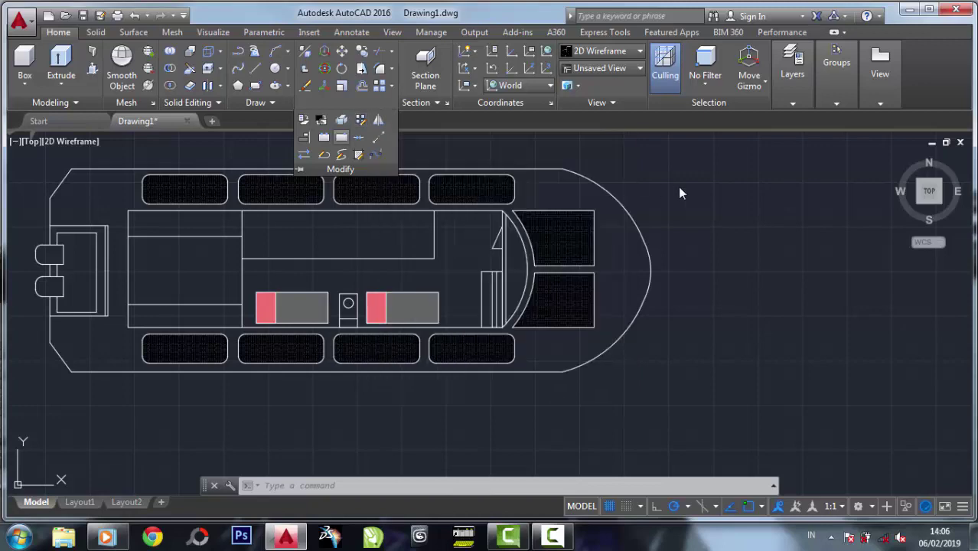
{"action": "left_click", "coordinate": [678, 163]}
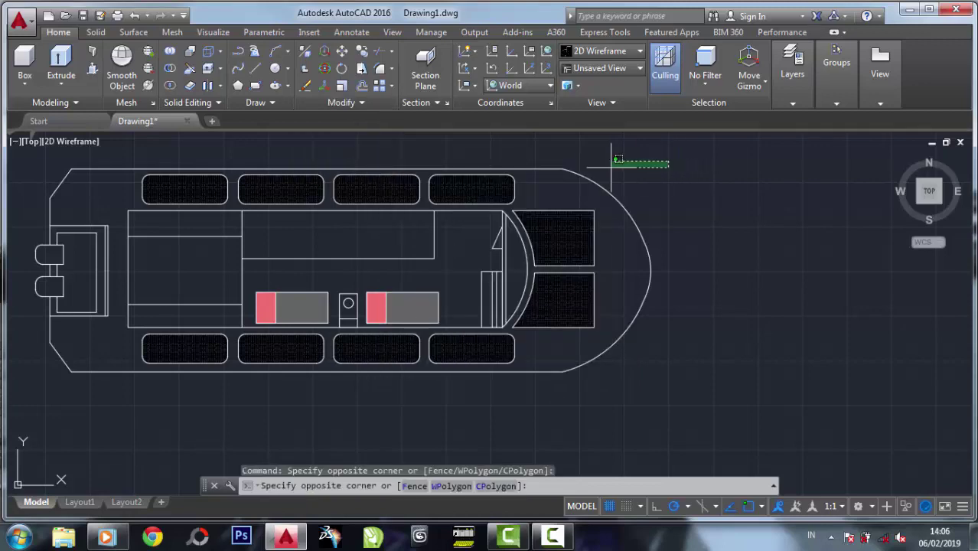
{"action": "left_click", "coordinate": [255, 86]}
{"action": "scroll", "coordinate": [410, 211], "scroll_direction": "up", "scroll_amount": 4}
{"action": "left_click", "coordinate": [409, 207]}
{"action": "left_click", "coordinate": [467, 296]}
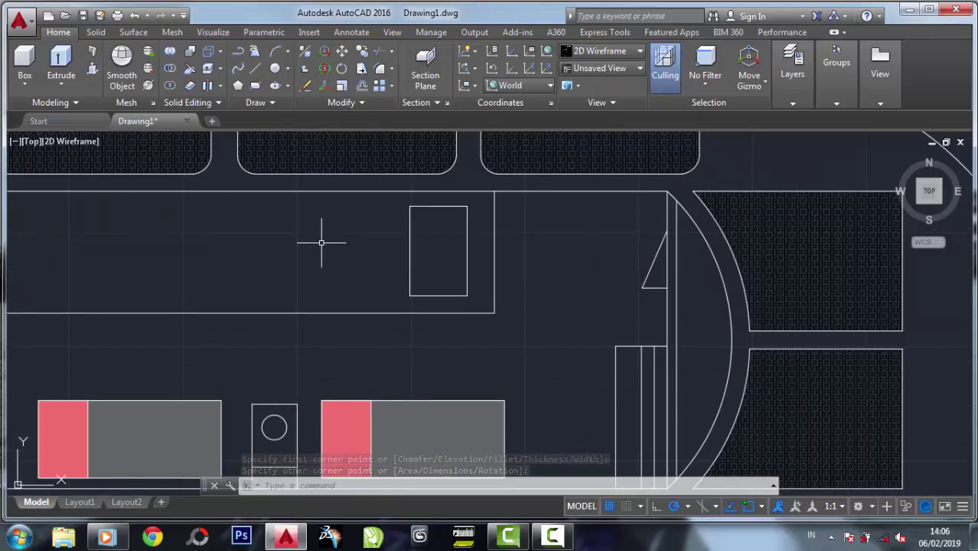
Fill the new rectangle with a Solid hatch in grey 99,100,102
{"action": "left_click", "coordinate": [288, 104]}
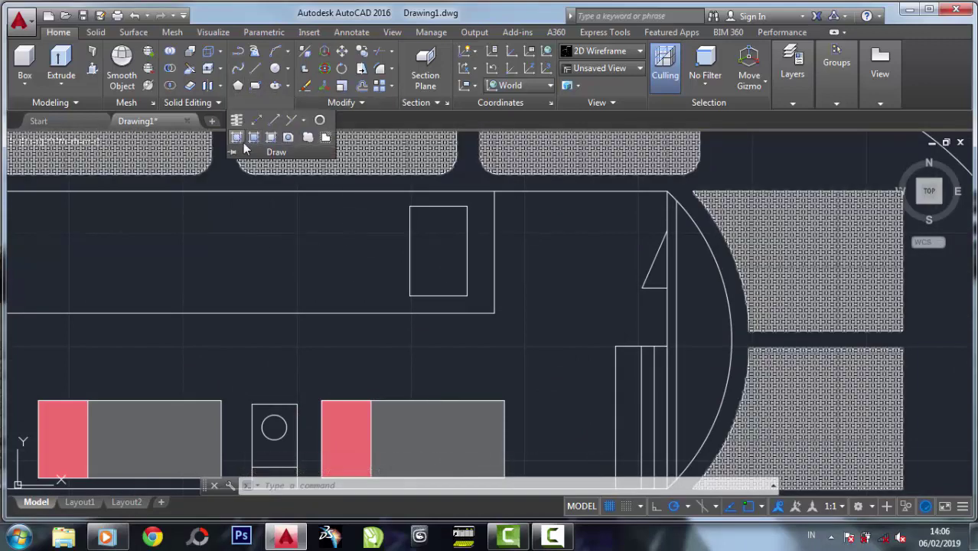
{"action": "left_click", "coordinate": [245, 146]}
{"action": "left_click", "coordinate": [428, 69]}
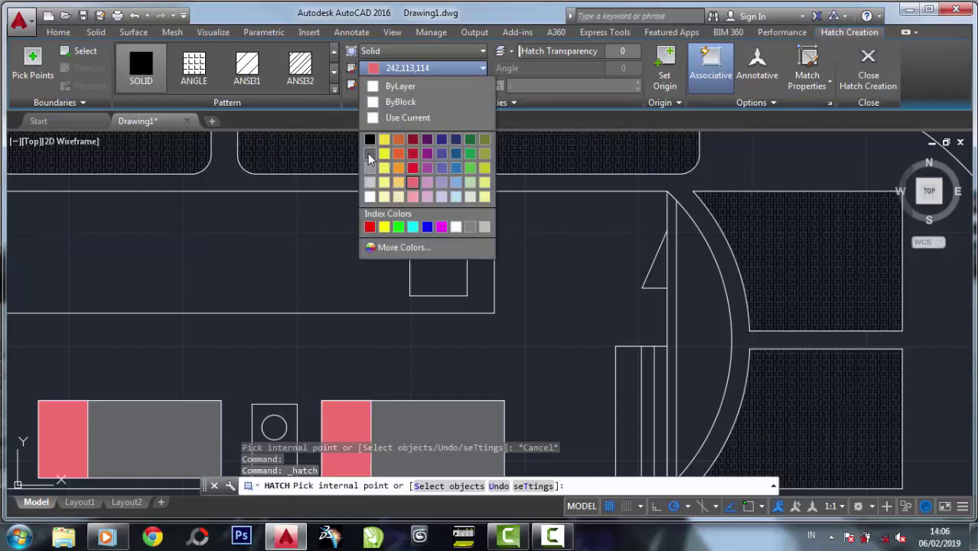
{"action": "left_click", "coordinate": [370, 156]}
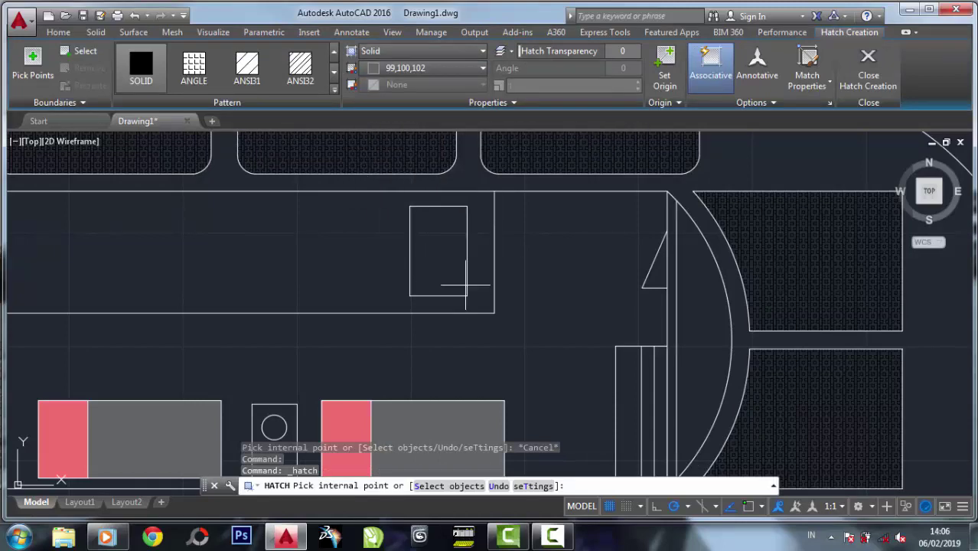
{"action": "left_click", "coordinate": [465, 285]}
{"action": "right_click", "coordinate": [465, 285]}
{"action": "key", "text": "Escape"}
{"action": "left_click", "coordinate": [437, 245]}
{"action": "key", "text": "Return"}
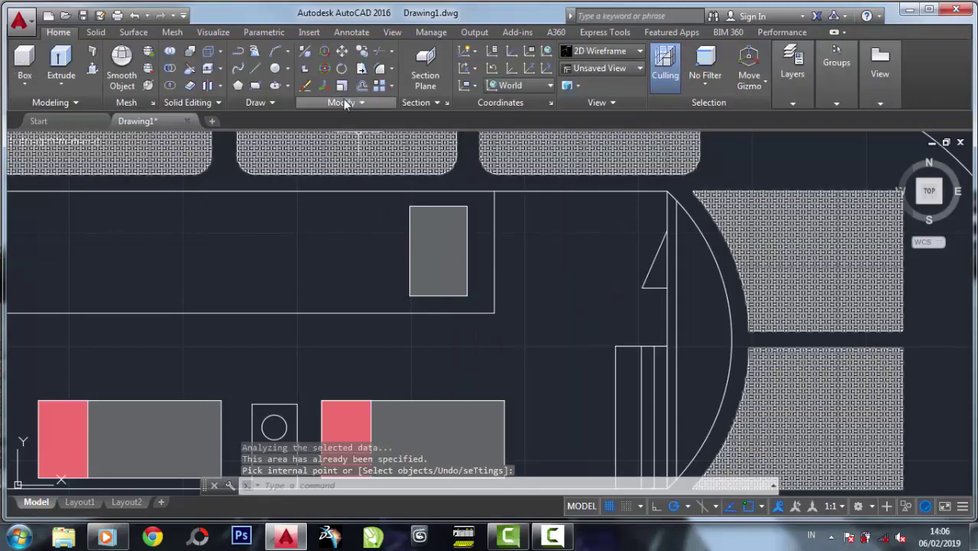
Draw a 3-point door-swing arc across the grey rectangle
{"action": "left_click", "coordinate": [275, 50]}
{"action": "left_click", "coordinate": [410, 295]}
{"action": "left_click", "coordinate": [421, 253]}
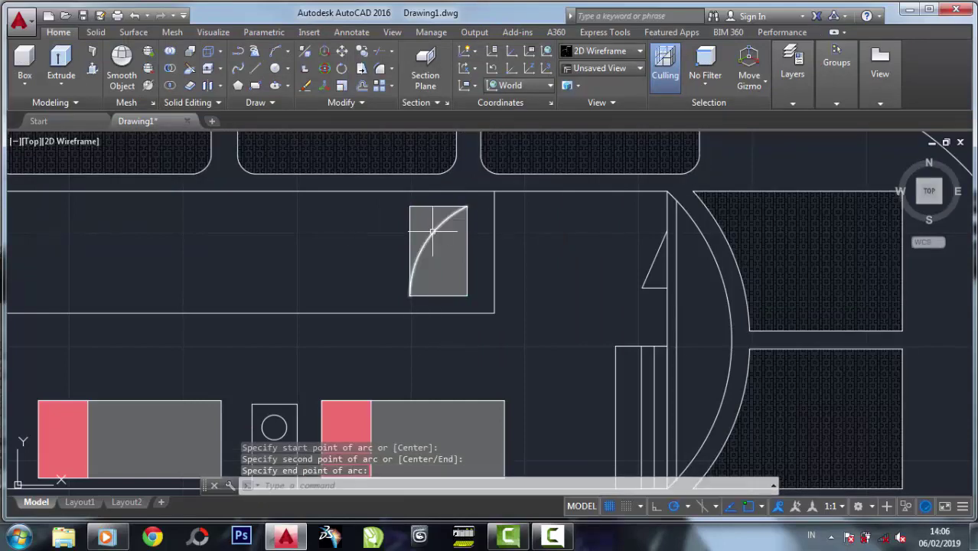
{"action": "left_click", "coordinate": [432, 230]}
{"action": "left_click", "coordinate": [426, 243]}
{"action": "left_click", "coordinate": [426, 243]}
{"action": "key", "text": "Escape"}
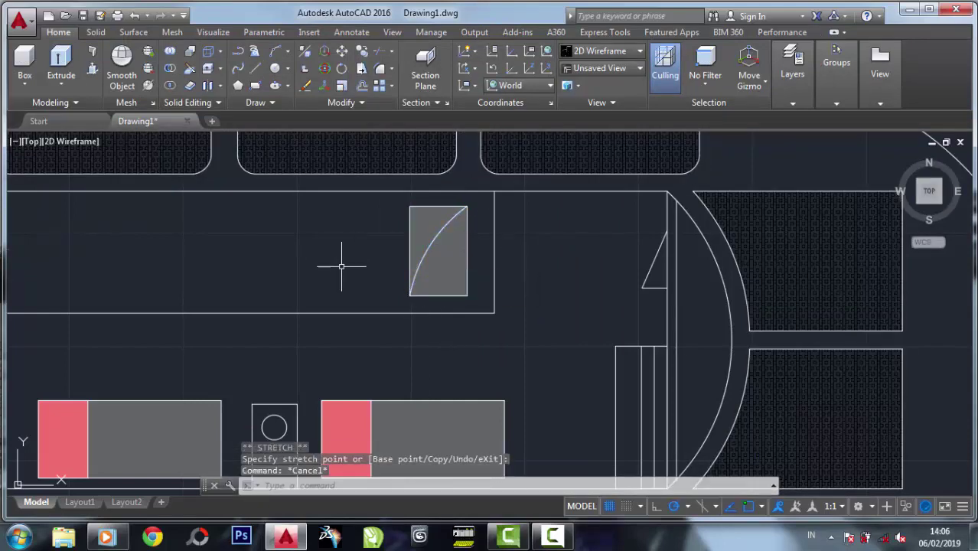
{"action": "scroll", "coordinate": [341, 266], "scroll_direction": "down", "scroll_amount": 2}
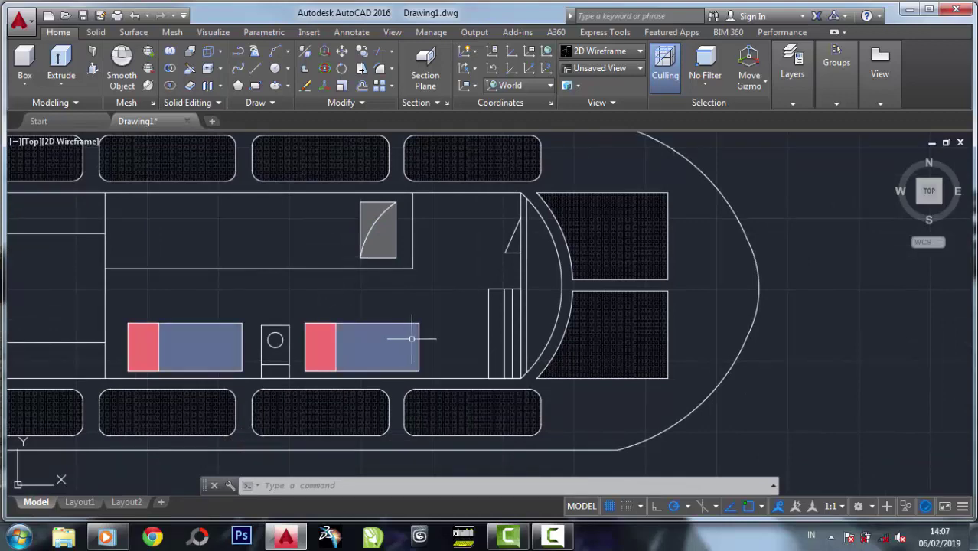
Draw a circle and move it into the cabin beside the door rectangle
{"action": "scroll", "coordinate": [414, 335], "scroll_direction": "up", "scroll_amount": 2}
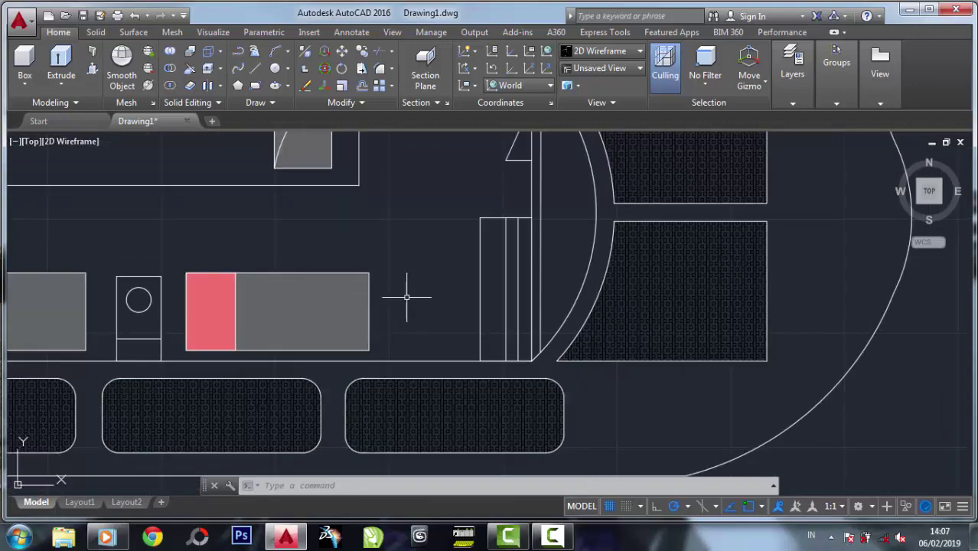
{"action": "scroll", "coordinate": [407, 297], "scroll_direction": "down", "scroll_amount": 2}
{"action": "scroll", "coordinate": [561, 218], "scroll_direction": "up", "scroll_amount": 2}
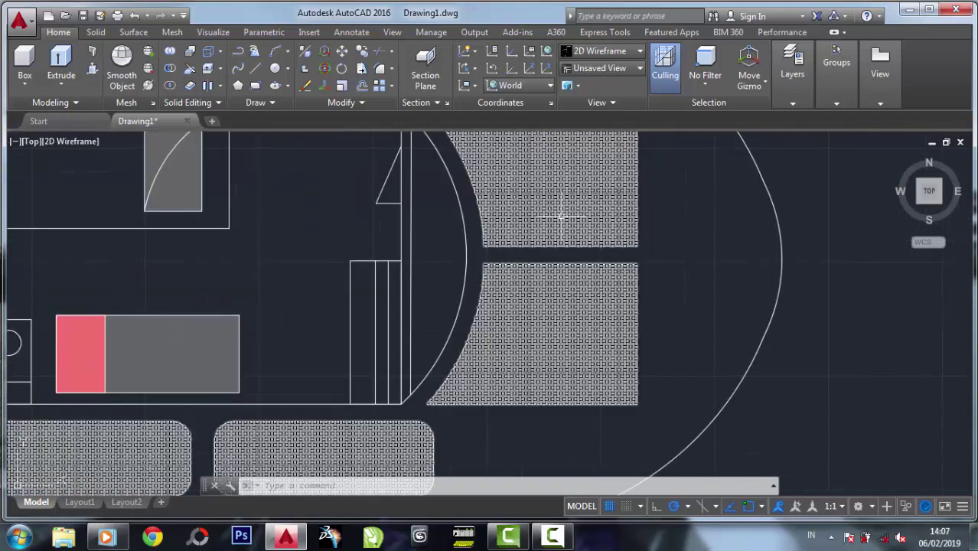
{"action": "left_click", "coordinate": [275, 68]}
{"action": "left_click", "coordinate": [312, 281]}
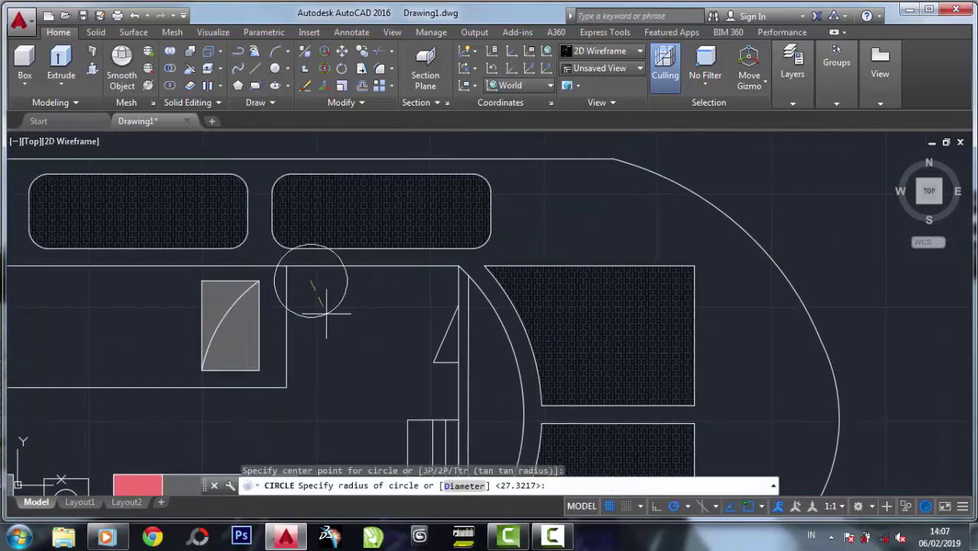
{"action": "left_click", "coordinate": [337, 257]}
{"action": "left_click", "coordinate": [341, 50]}
{"action": "left_click_drag", "start_coordinate": [338, 344], "coordinate": [313, 302]}
{"action": "key", "text": "Return"}
{"action": "left_click", "coordinate": [311, 281]}
{"action": "left_click", "coordinate": [329, 285]}
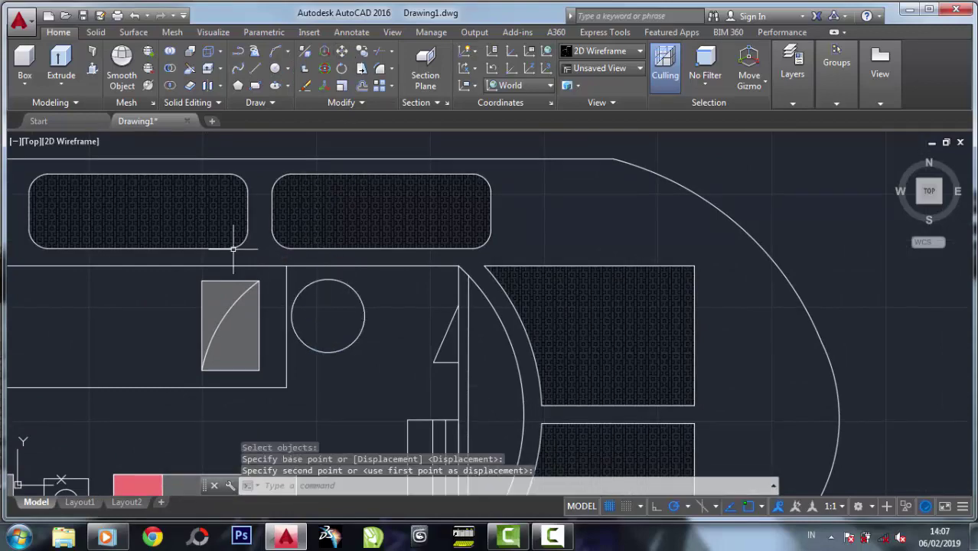
{"action": "scroll", "coordinate": [404, 261], "scroll_direction": "down", "scroll_amount": 2}
{"action": "middle_click_drag", "start_coordinate": [404, 262], "coordinate": [349, 241]}
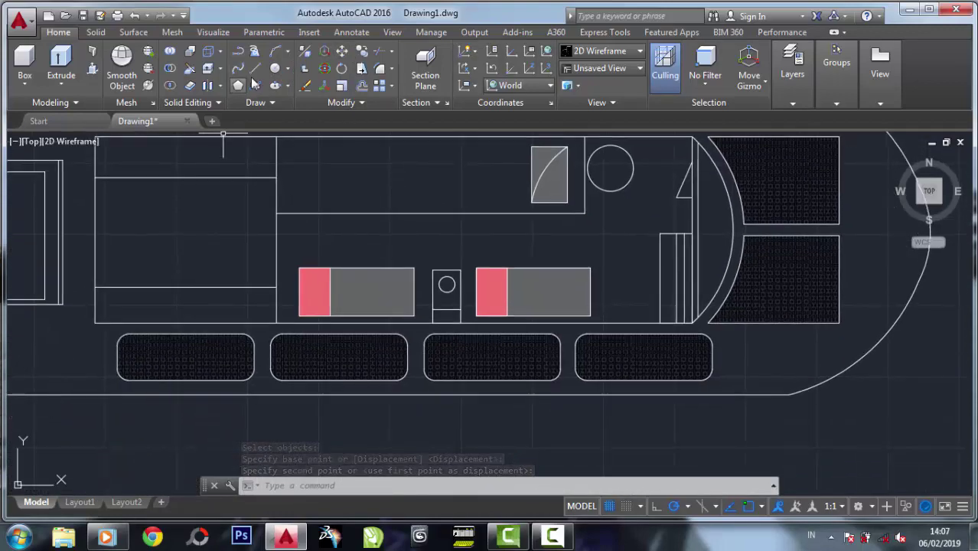
Draw a small triangle of lines against the cabin wall
{"action": "left_click", "coordinate": [238, 50]}
{"action": "left_click", "coordinate": [274, 232]}
{"action": "left_click", "coordinate": [251, 267]}
{"action": "left_click", "coordinate": [276, 267]}
{"action": "right_click", "coordinate": [270, 266]}
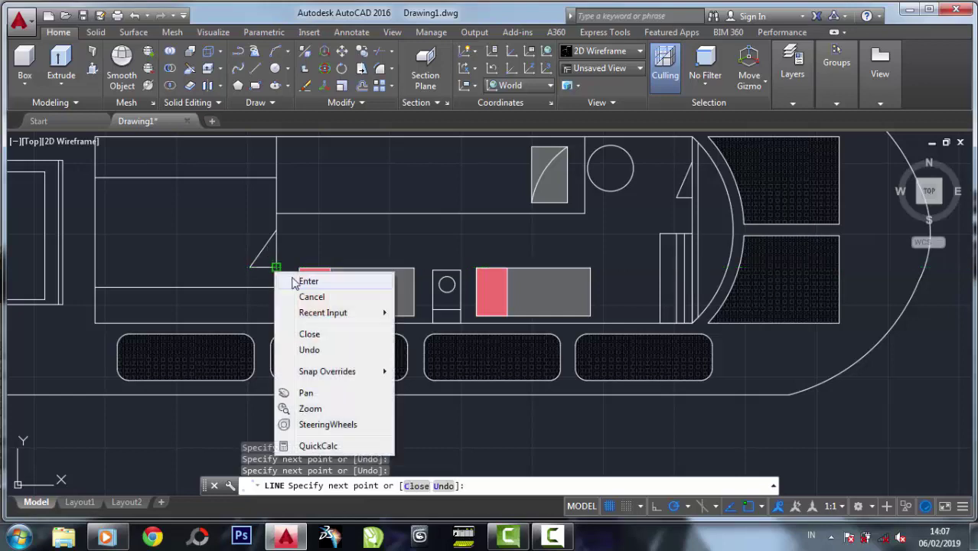
{"action": "left_click", "coordinate": [293, 276]}
{"action": "scroll", "coordinate": [293, 275], "scroll_direction": "down", "scroll_amount": 2}
{"action": "mouse_move", "coordinate": [292, 276]}
{"action": "middle_mouse_down"}
{"action": "mouse_move", "coordinate": [277, 301]}
{"action": "mouse_move", "coordinate": [298, 302]}
{"action": "middle_mouse_up"}
{"action": "scroll", "coordinate": [277, 302], "scroll_direction": "down", "scroll_amount": 1}
{"action": "scroll", "coordinate": [303, 282], "scroll_direction": "up", "scroll_amount": 2}
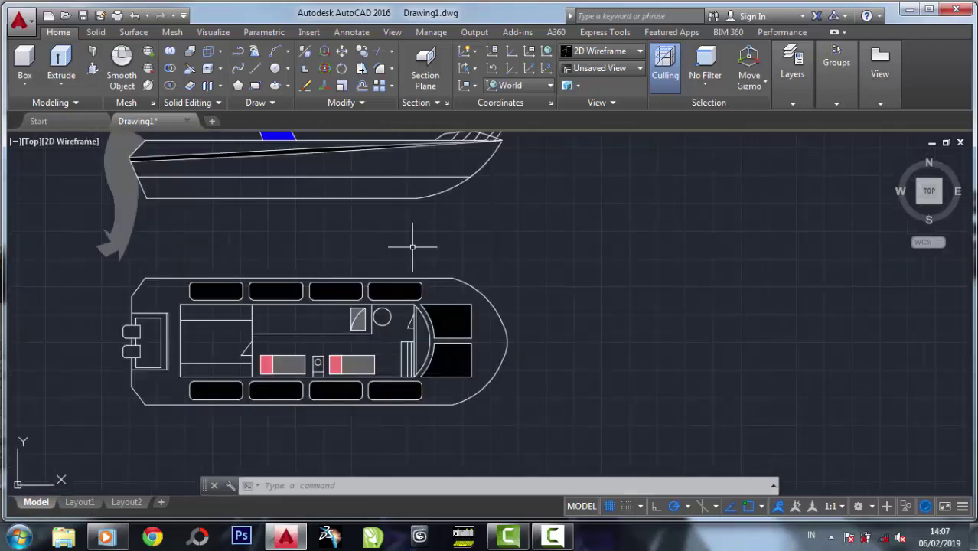
{"action": "scroll", "coordinate": [490, 280], "scroll_direction": "up", "scroll_amount": 4}
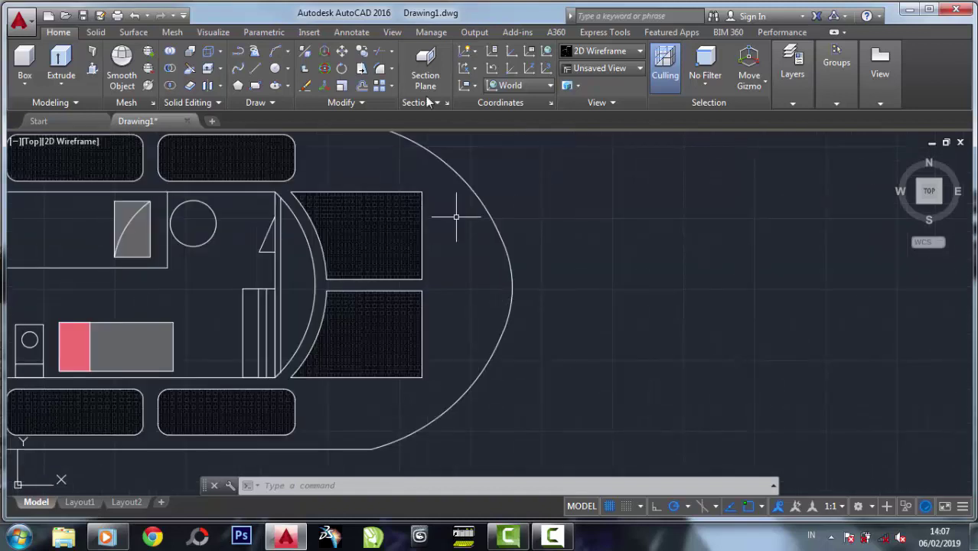
Draw a small rectangle inside the bow
{"action": "left_click", "coordinate": [255, 85]}
{"action": "left_click", "coordinate": [440, 228]}
{"action": "left_click", "coordinate": [483, 314]}
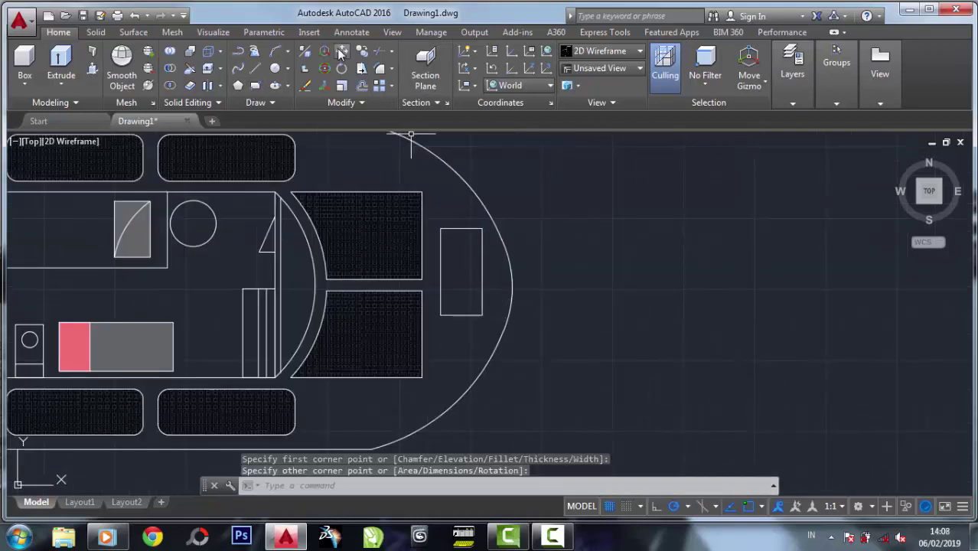
Move the bow rectangle from its midpoint onto the bow arc's quadrant
{"action": "left_click", "coordinate": [342, 50]}
{"action": "left_click", "coordinate": [457, 329]}
{"action": "left_click", "coordinate": [432, 222]}
{"action": "key", "text": "Return"}
{"action": "left_click", "coordinate": [463, 271]}
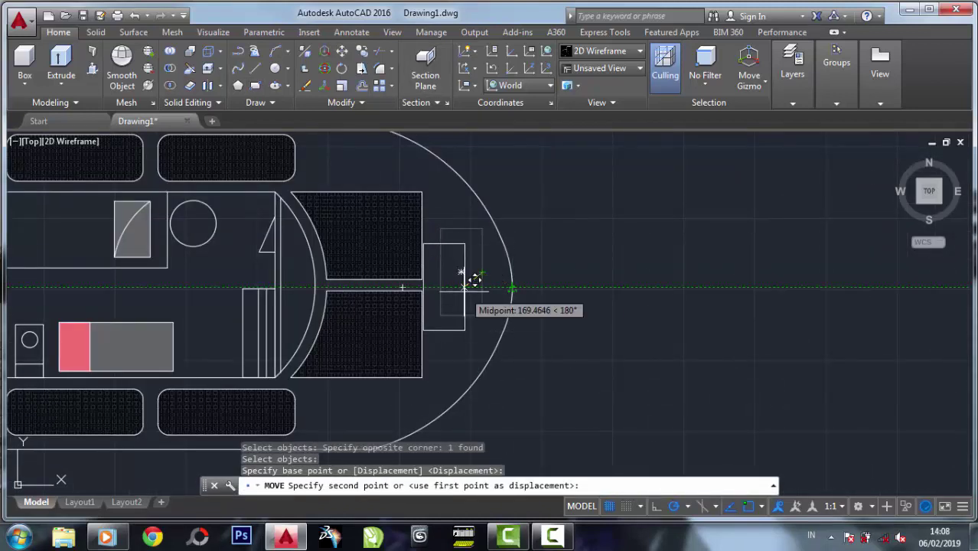
{"action": "scroll", "coordinate": [482, 279], "scroll_direction": "up", "scroll_amount": 4}
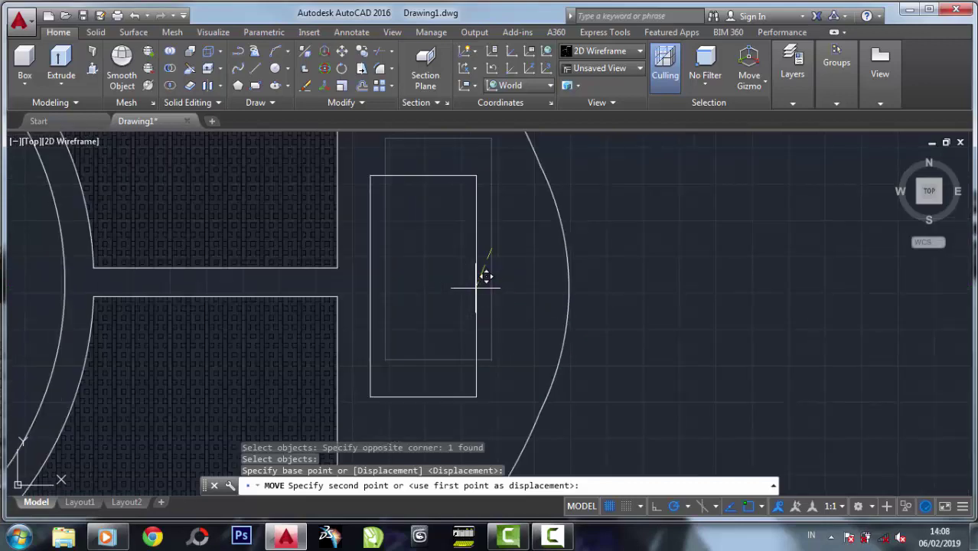
{"action": "left_click", "coordinate": [551, 278]}
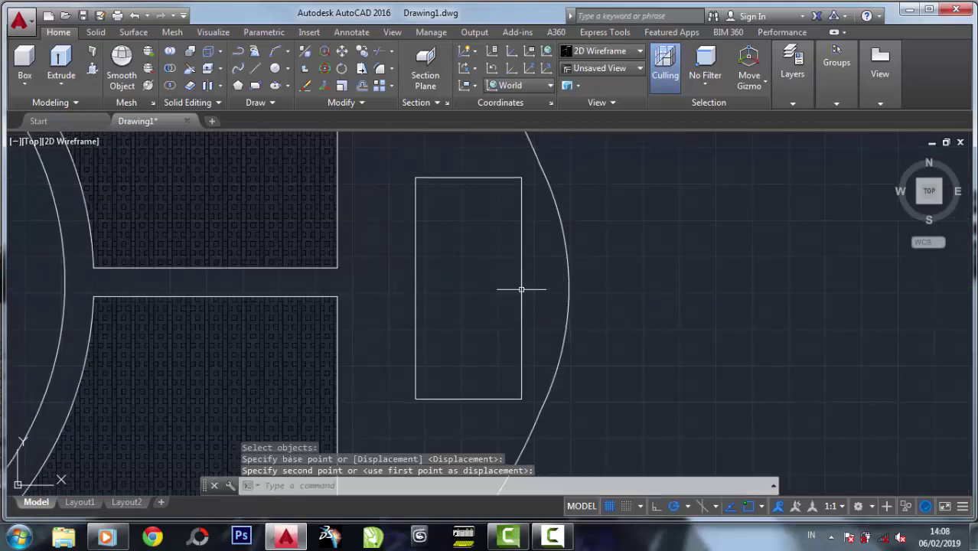
{"action": "scroll", "coordinate": [525, 286], "scroll_direction": "down", "scroll_amount": 4}
{"action": "scroll", "coordinate": [483, 325], "scroll_direction": "down", "scroll_amount": 3}
{"action": "middle_click_drag", "start_coordinate": [483, 325], "coordinate": [506, 460]}
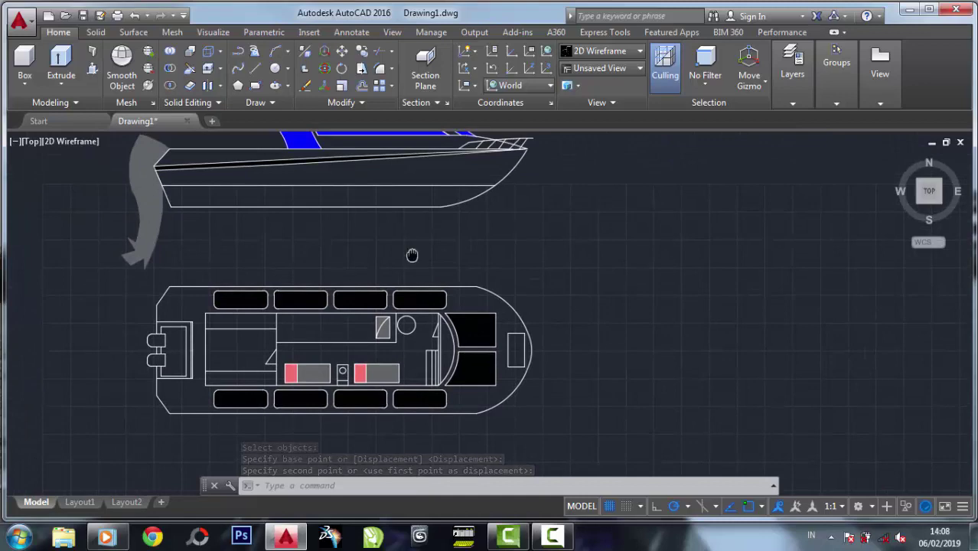
{"action": "middle_click_drag", "start_coordinate": [414, 253], "coordinate": [414, 257]}
{"action": "scroll", "coordinate": [459, 257], "scroll_direction": "down", "scroll_amount": 2}
{"action": "scroll", "coordinate": [490, 260], "scroll_direction": "up", "scroll_amount": 2}
{"action": "scroll", "coordinate": [551, 275], "scroll_direction": "down", "scroll_amount": 2}
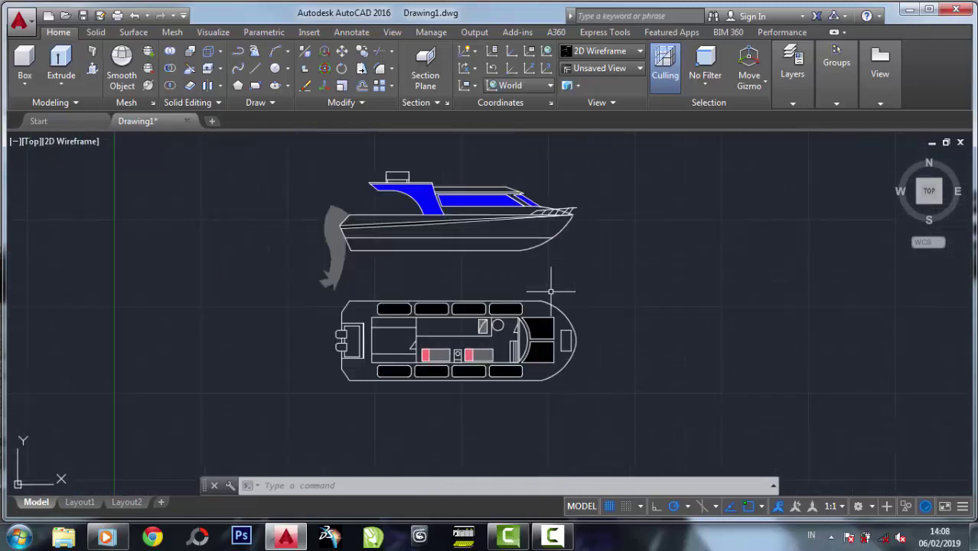
{"action": "scroll", "coordinate": [567, 261], "scroll_direction": "up", "scroll_amount": 2}
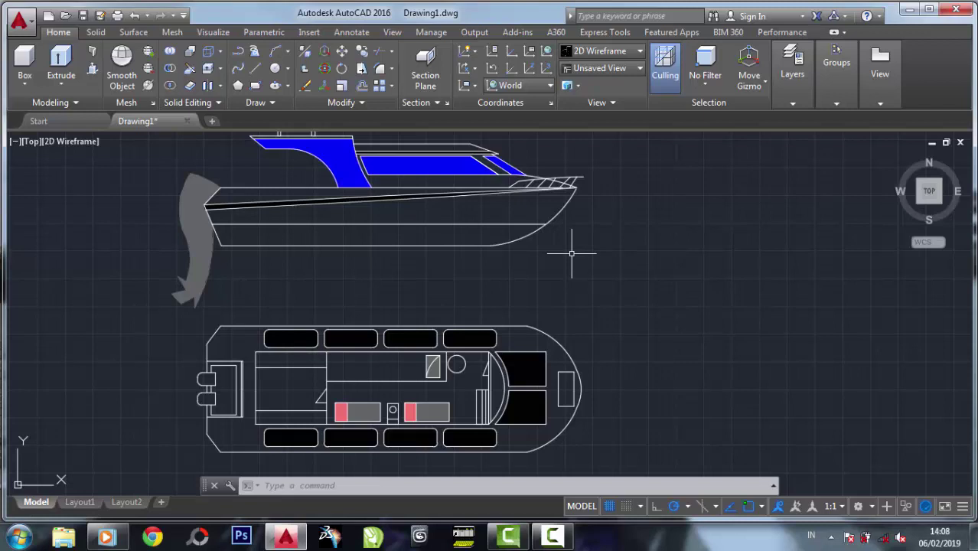
{"action": "scroll", "coordinate": [566, 253], "scroll_direction": "down", "scroll_amount": 2}
{"action": "scroll", "coordinate": [515, 263], "scroll_direction": "up", "scroll_amount": 2}
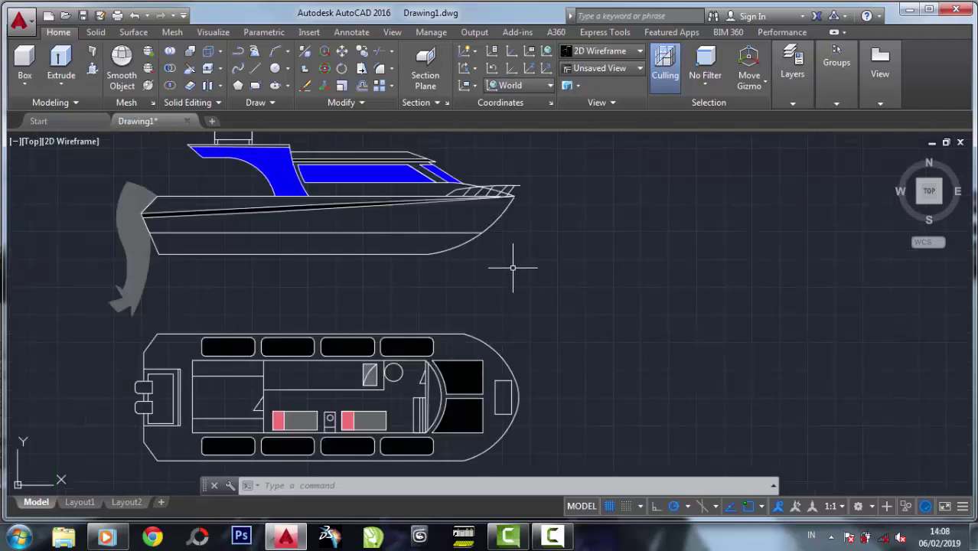